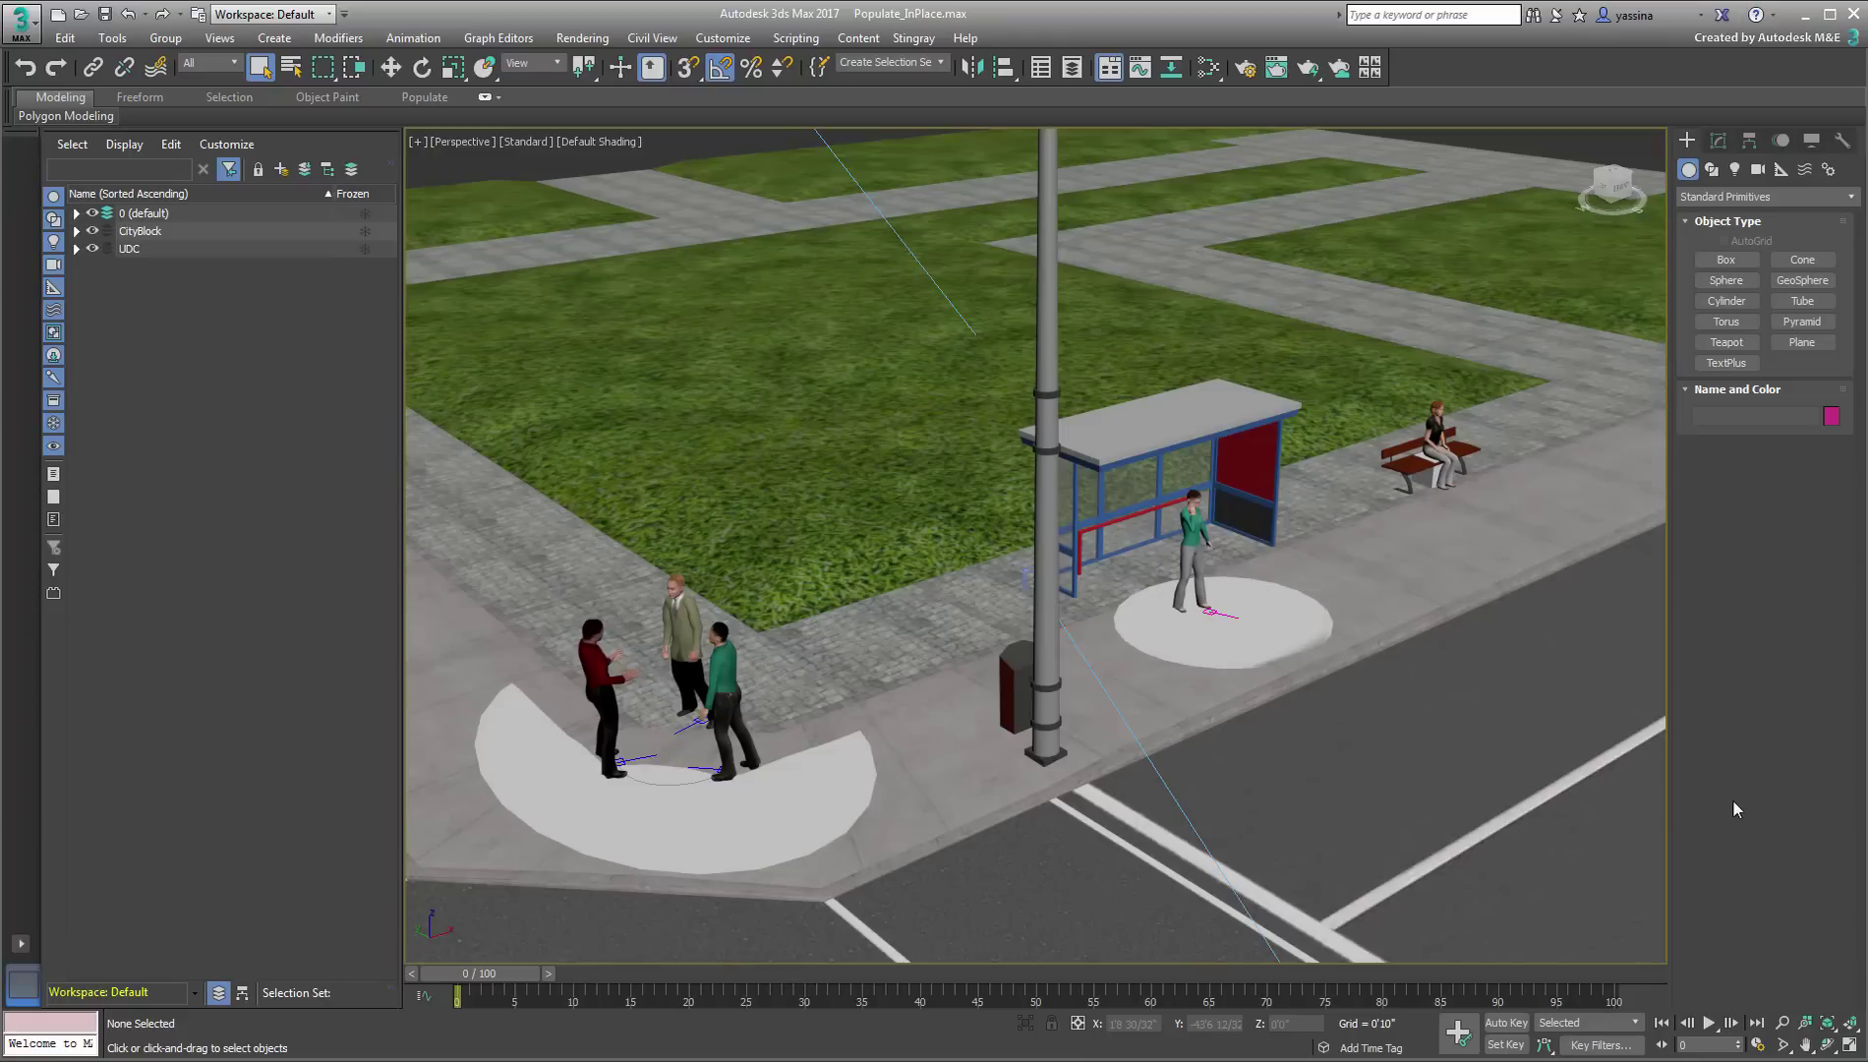
Preview the crowd animation, rewind to frame 0, and hide layer 0 (default)
key("slash")
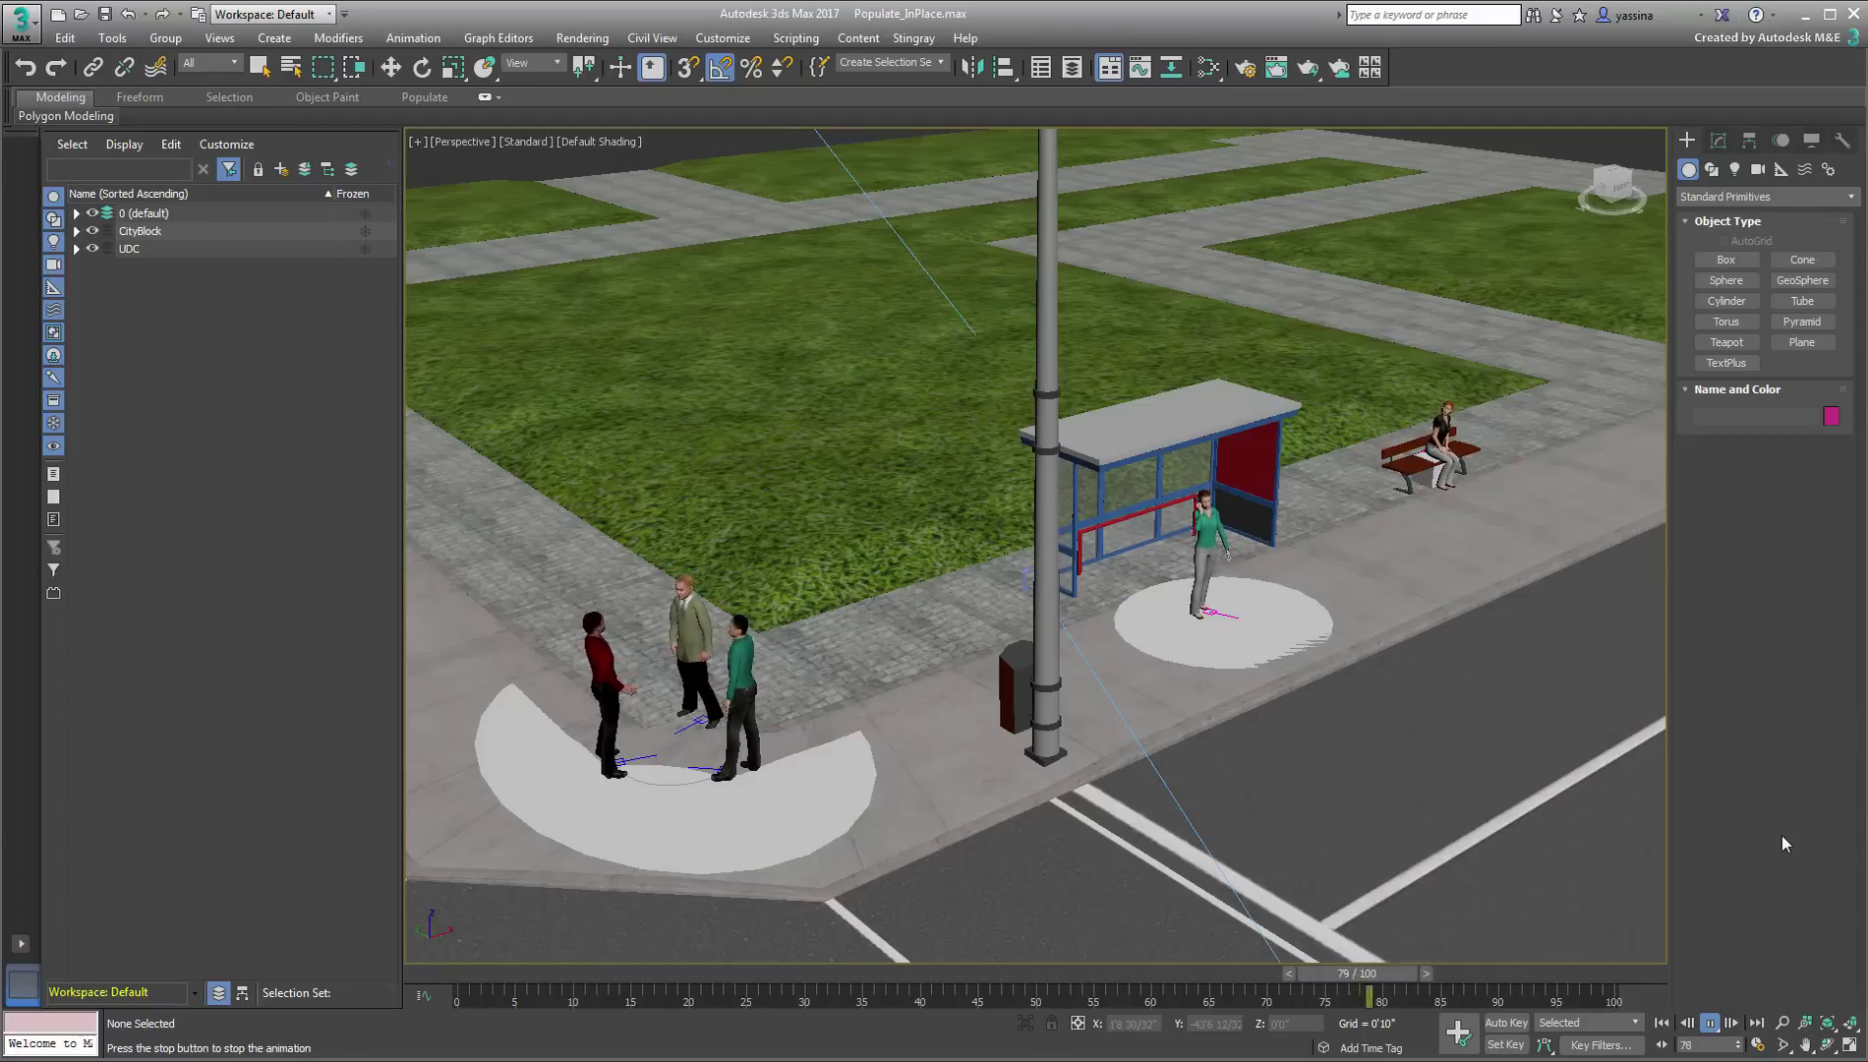
left_click(1661, 1024)
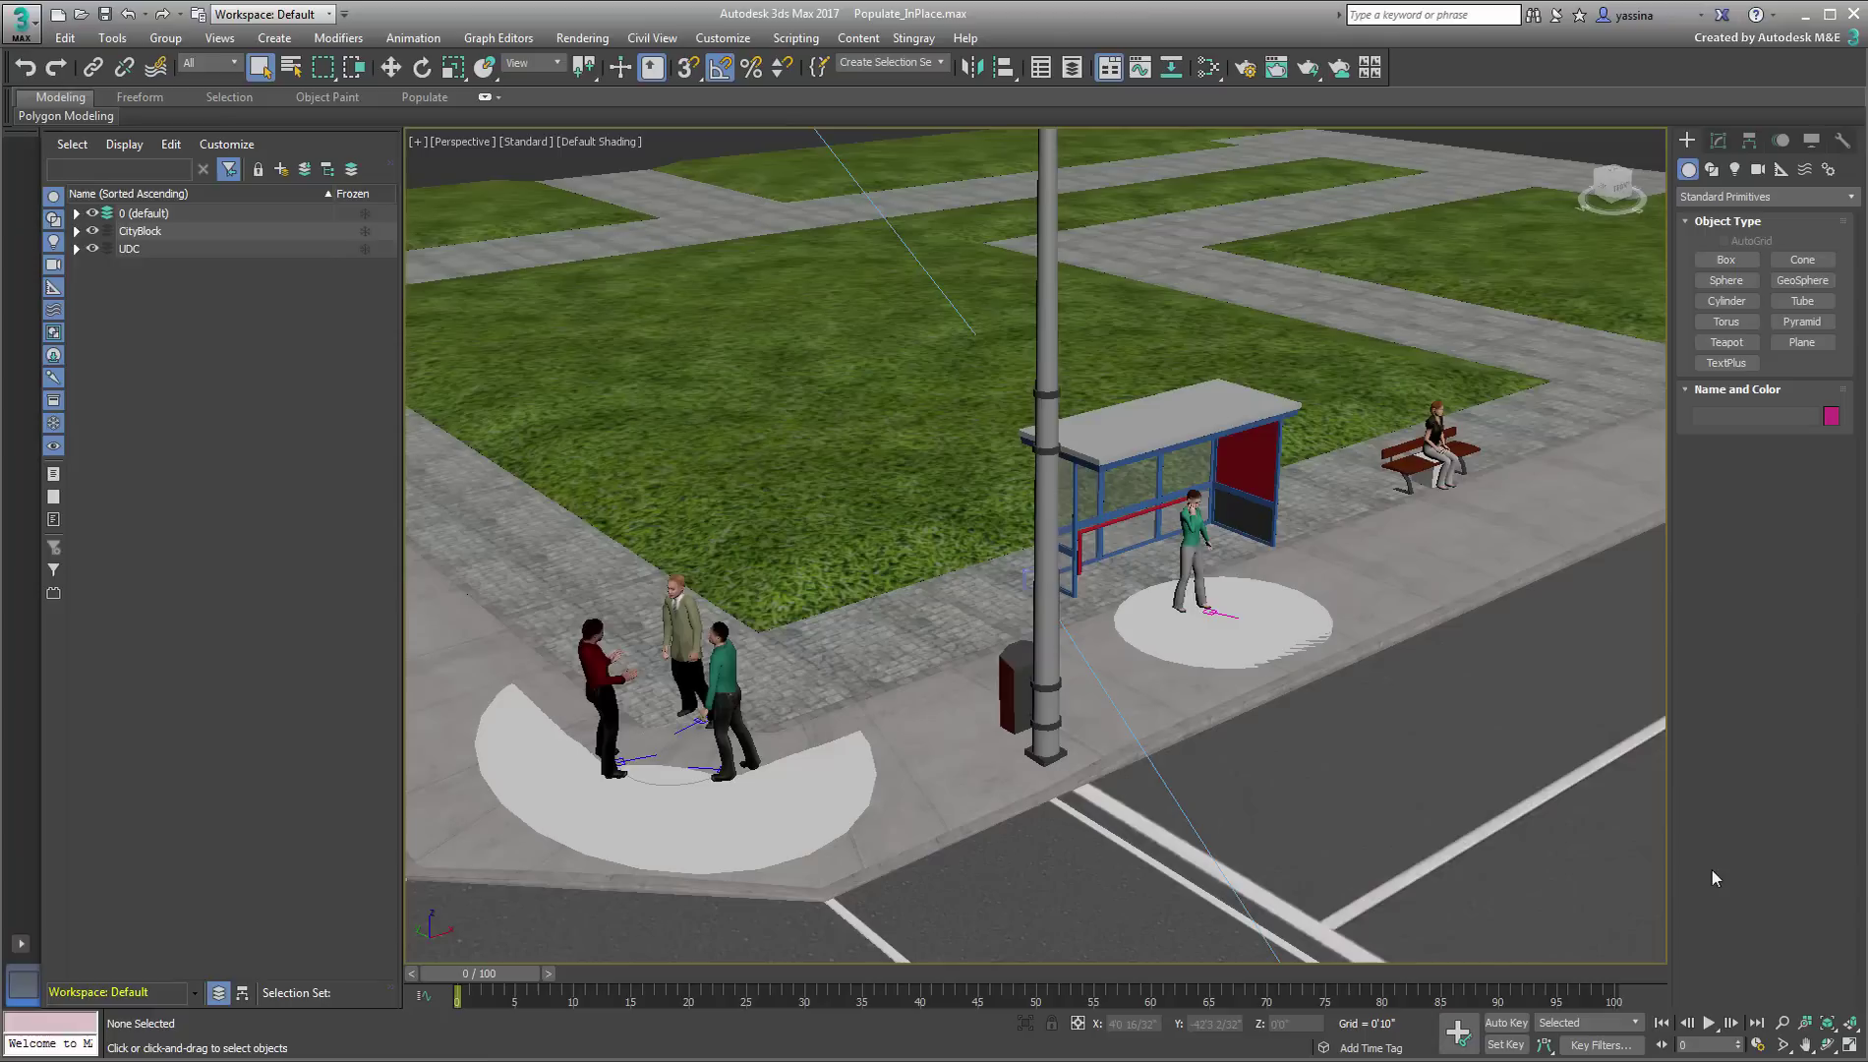
left_click(92, 212)
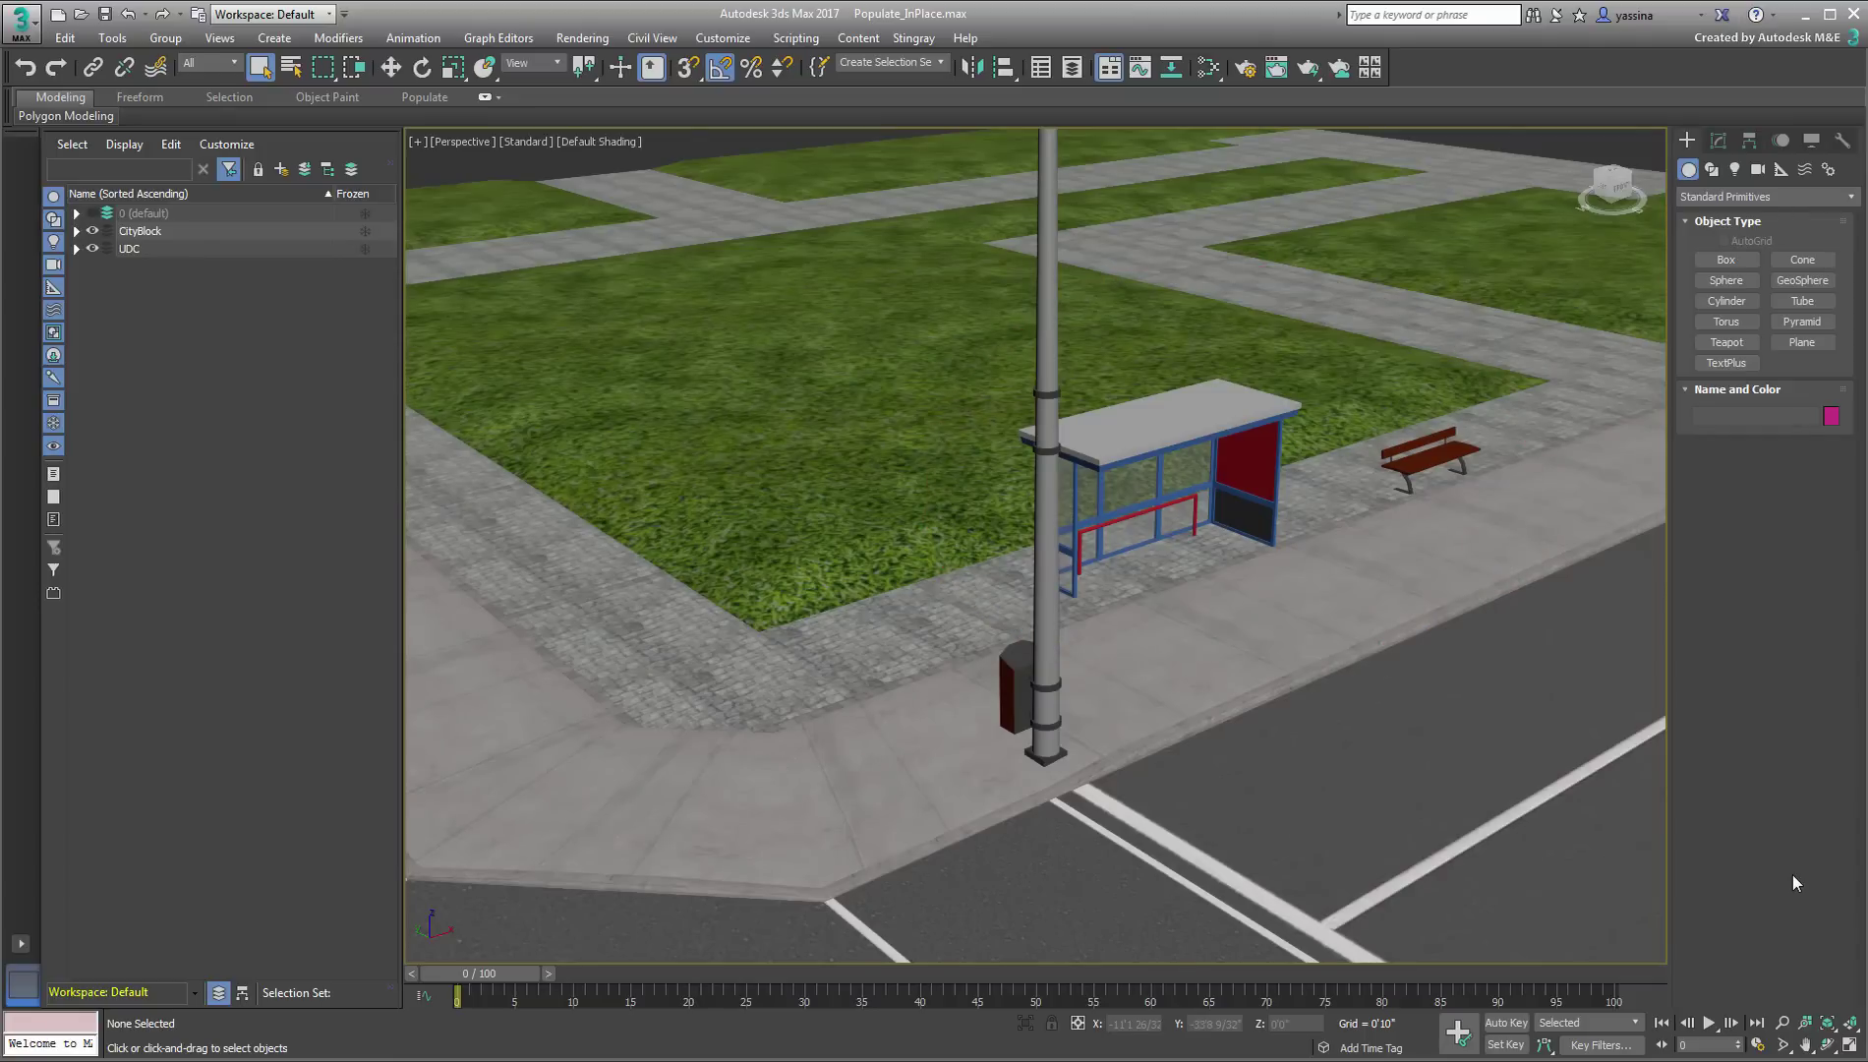
Toggle the viewport to wireframe and back to shaded display
key("F3")
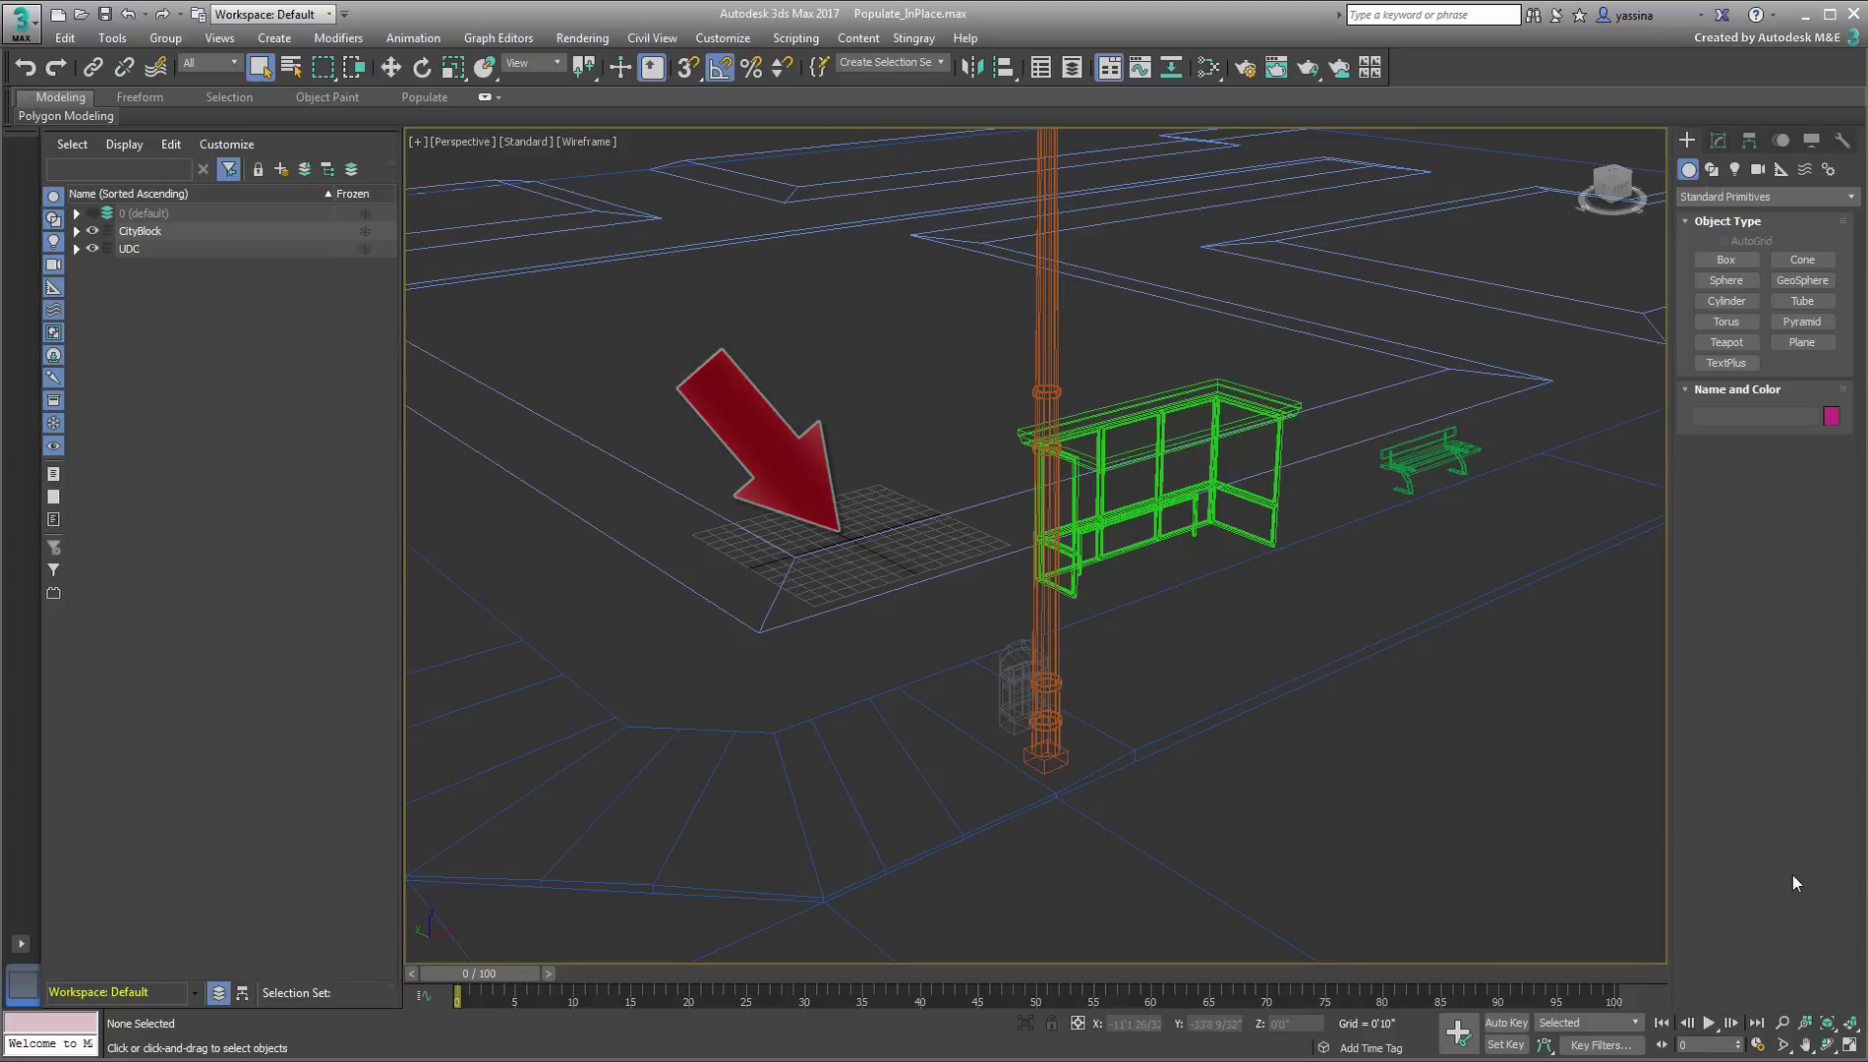
key("F3")
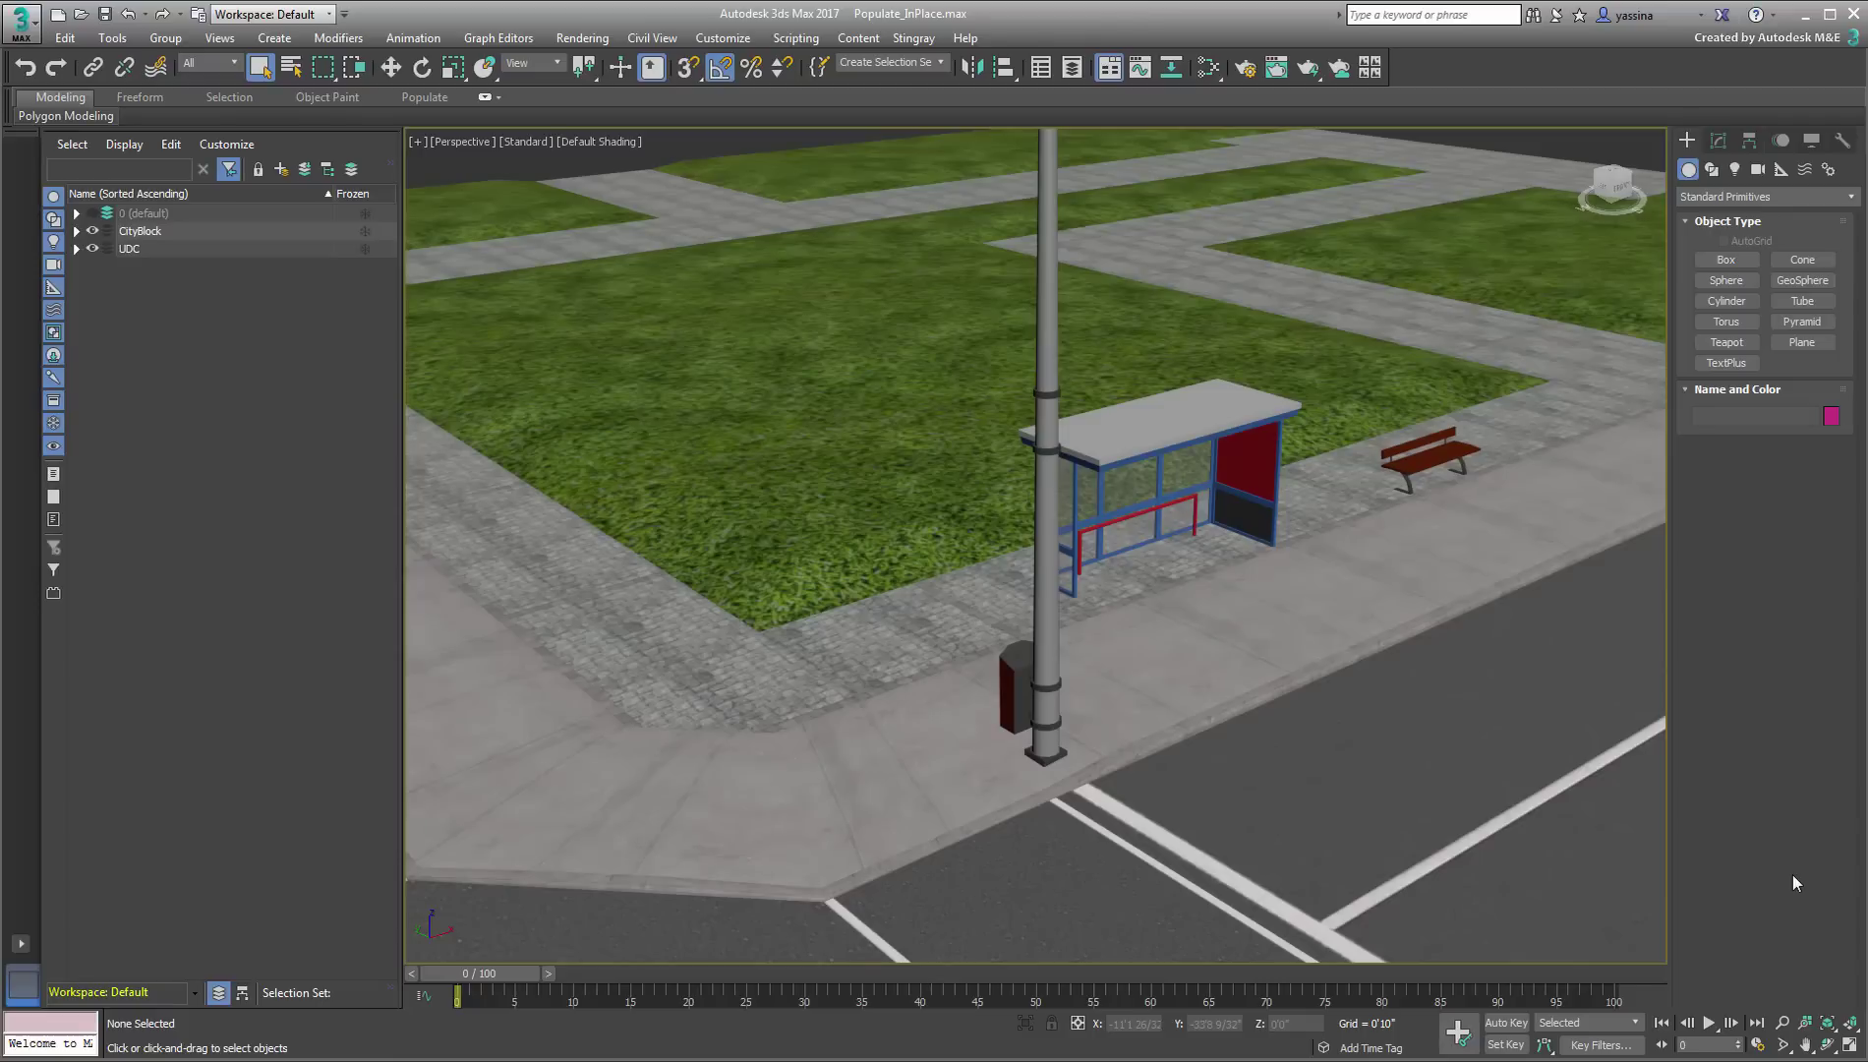
Reset to an empty Untitled scene without saving, then maximize the Perspective viewport and expand the ribbon
left_click(19, 20)
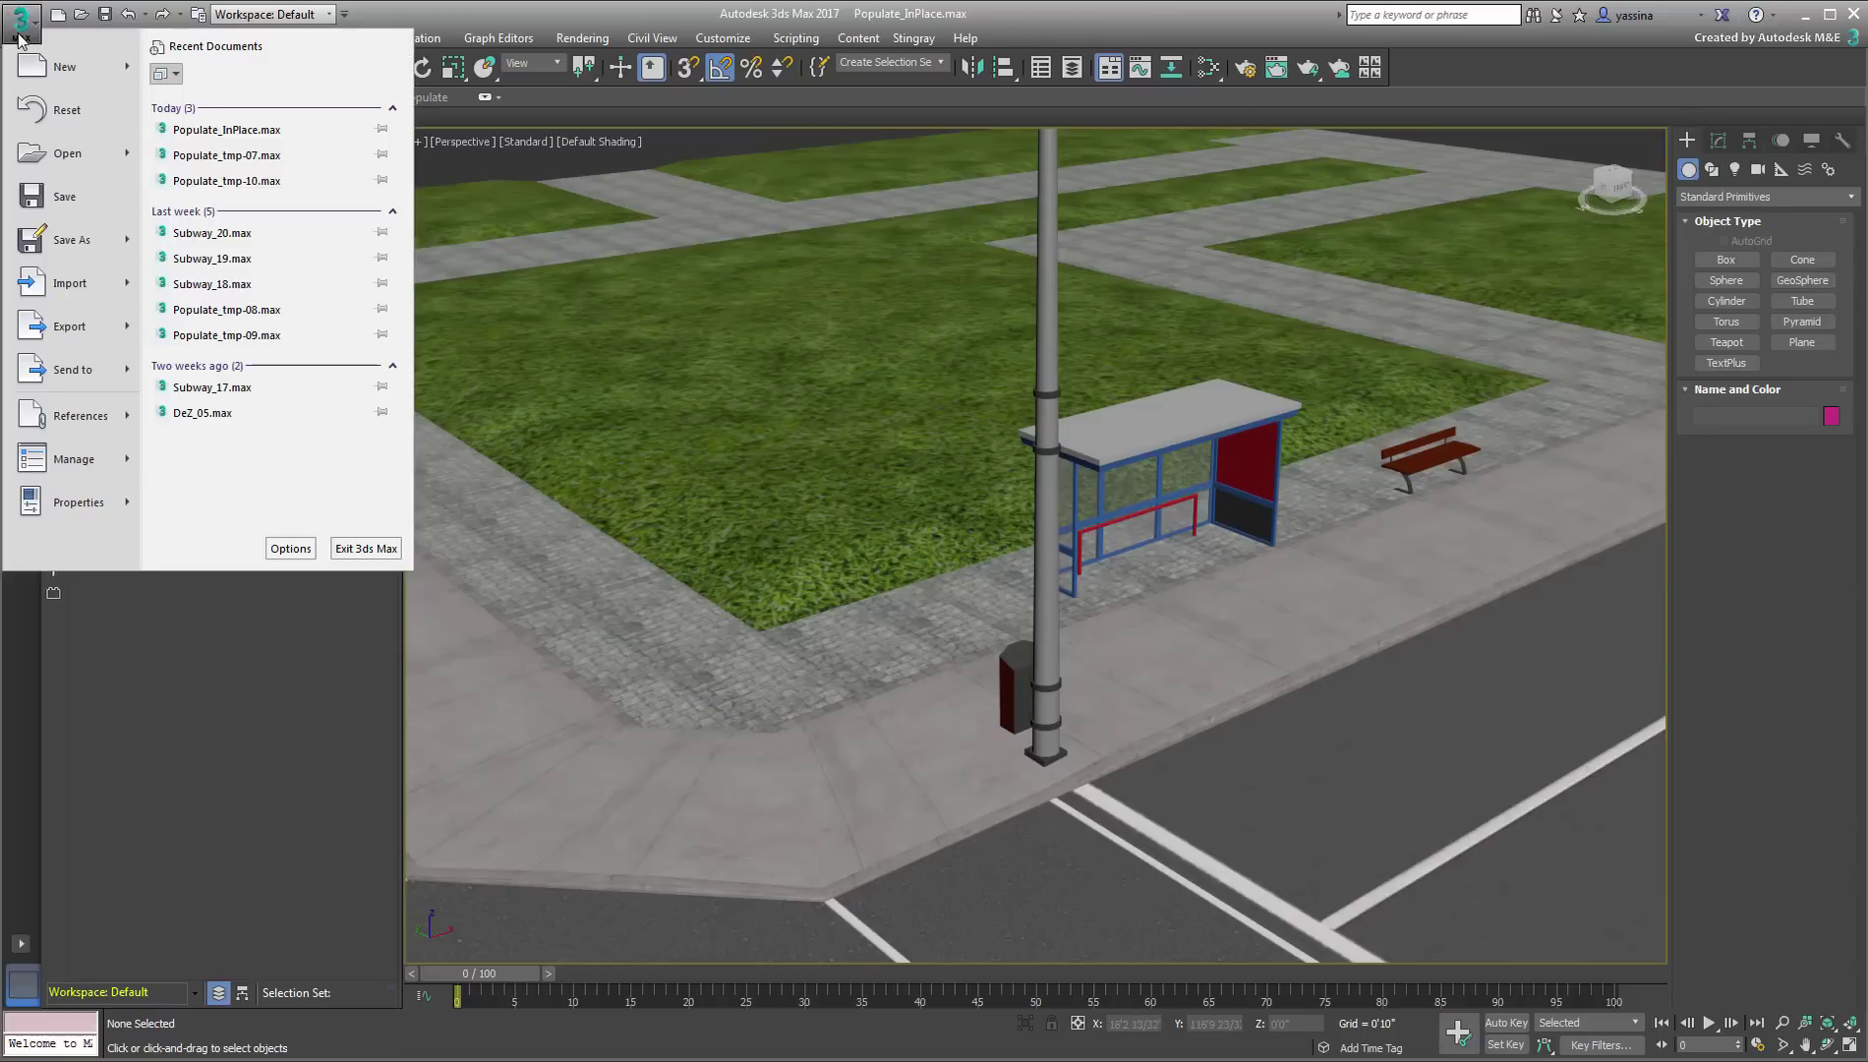
left_click(45, 110)
left_click(925, 571)
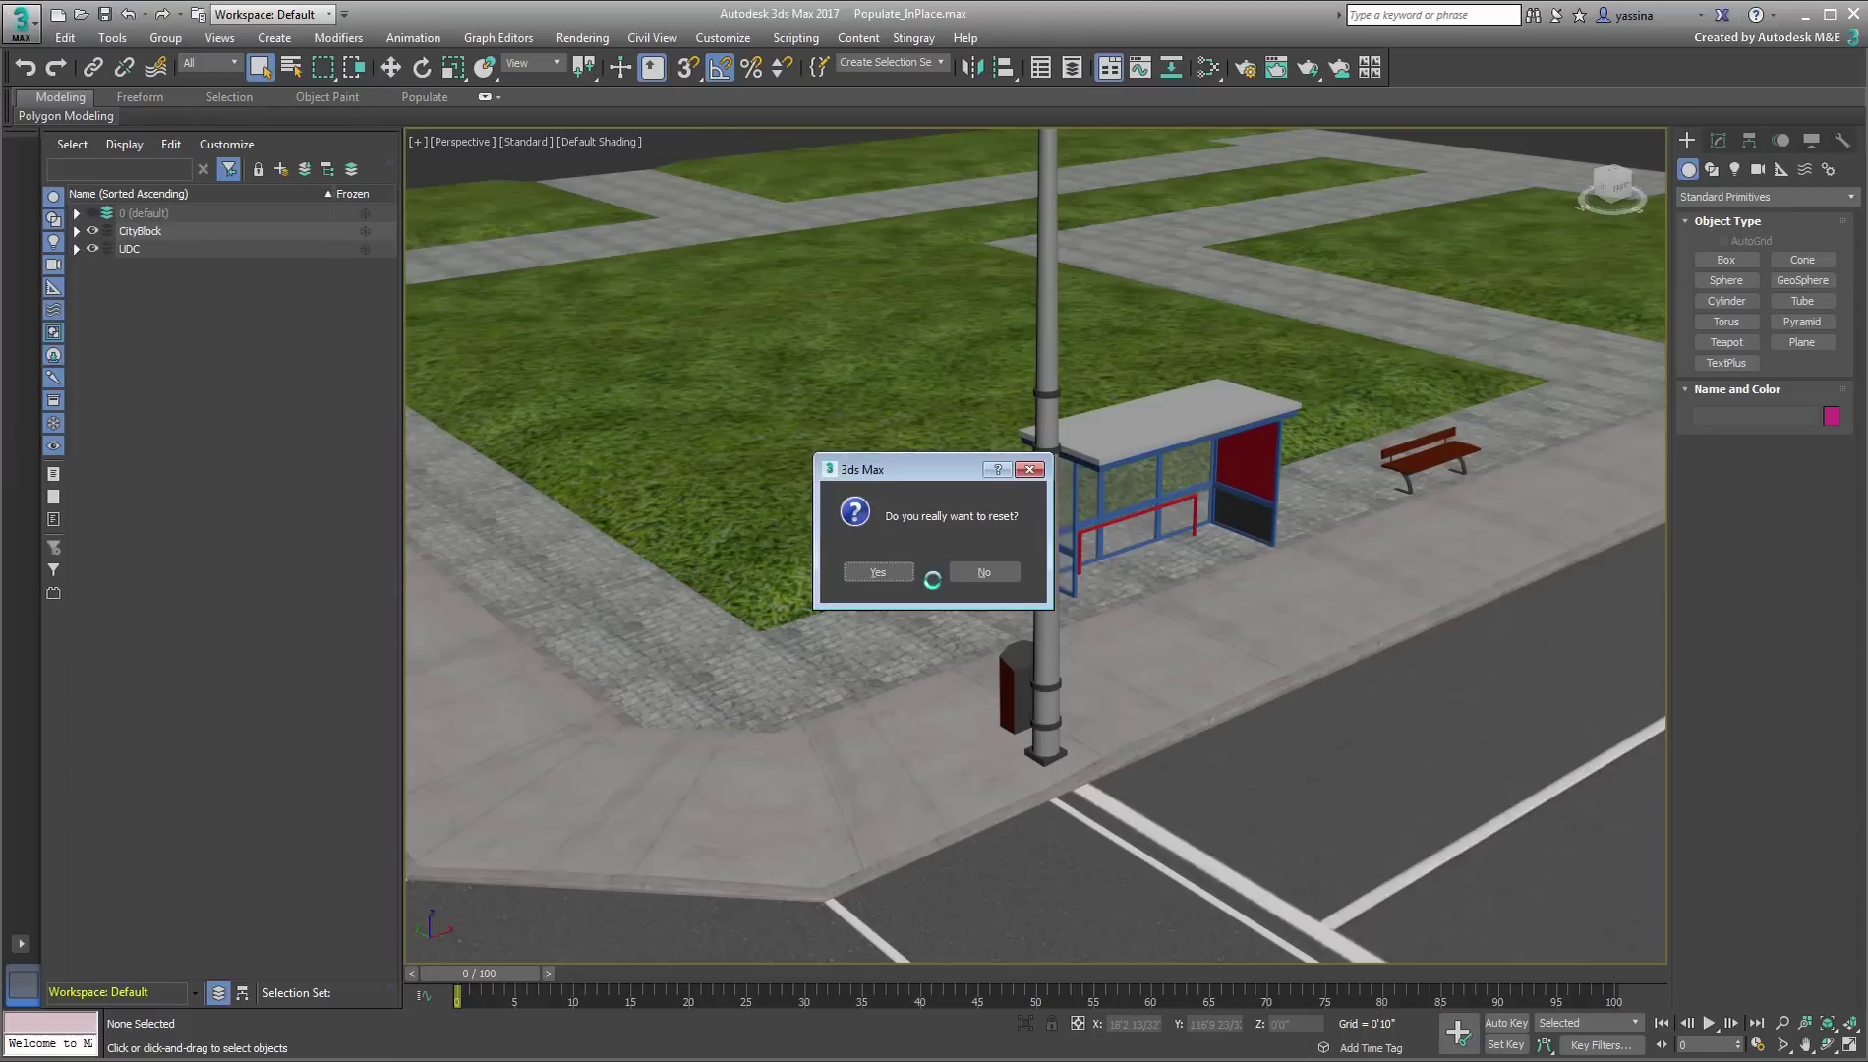
left_click(882, 573)
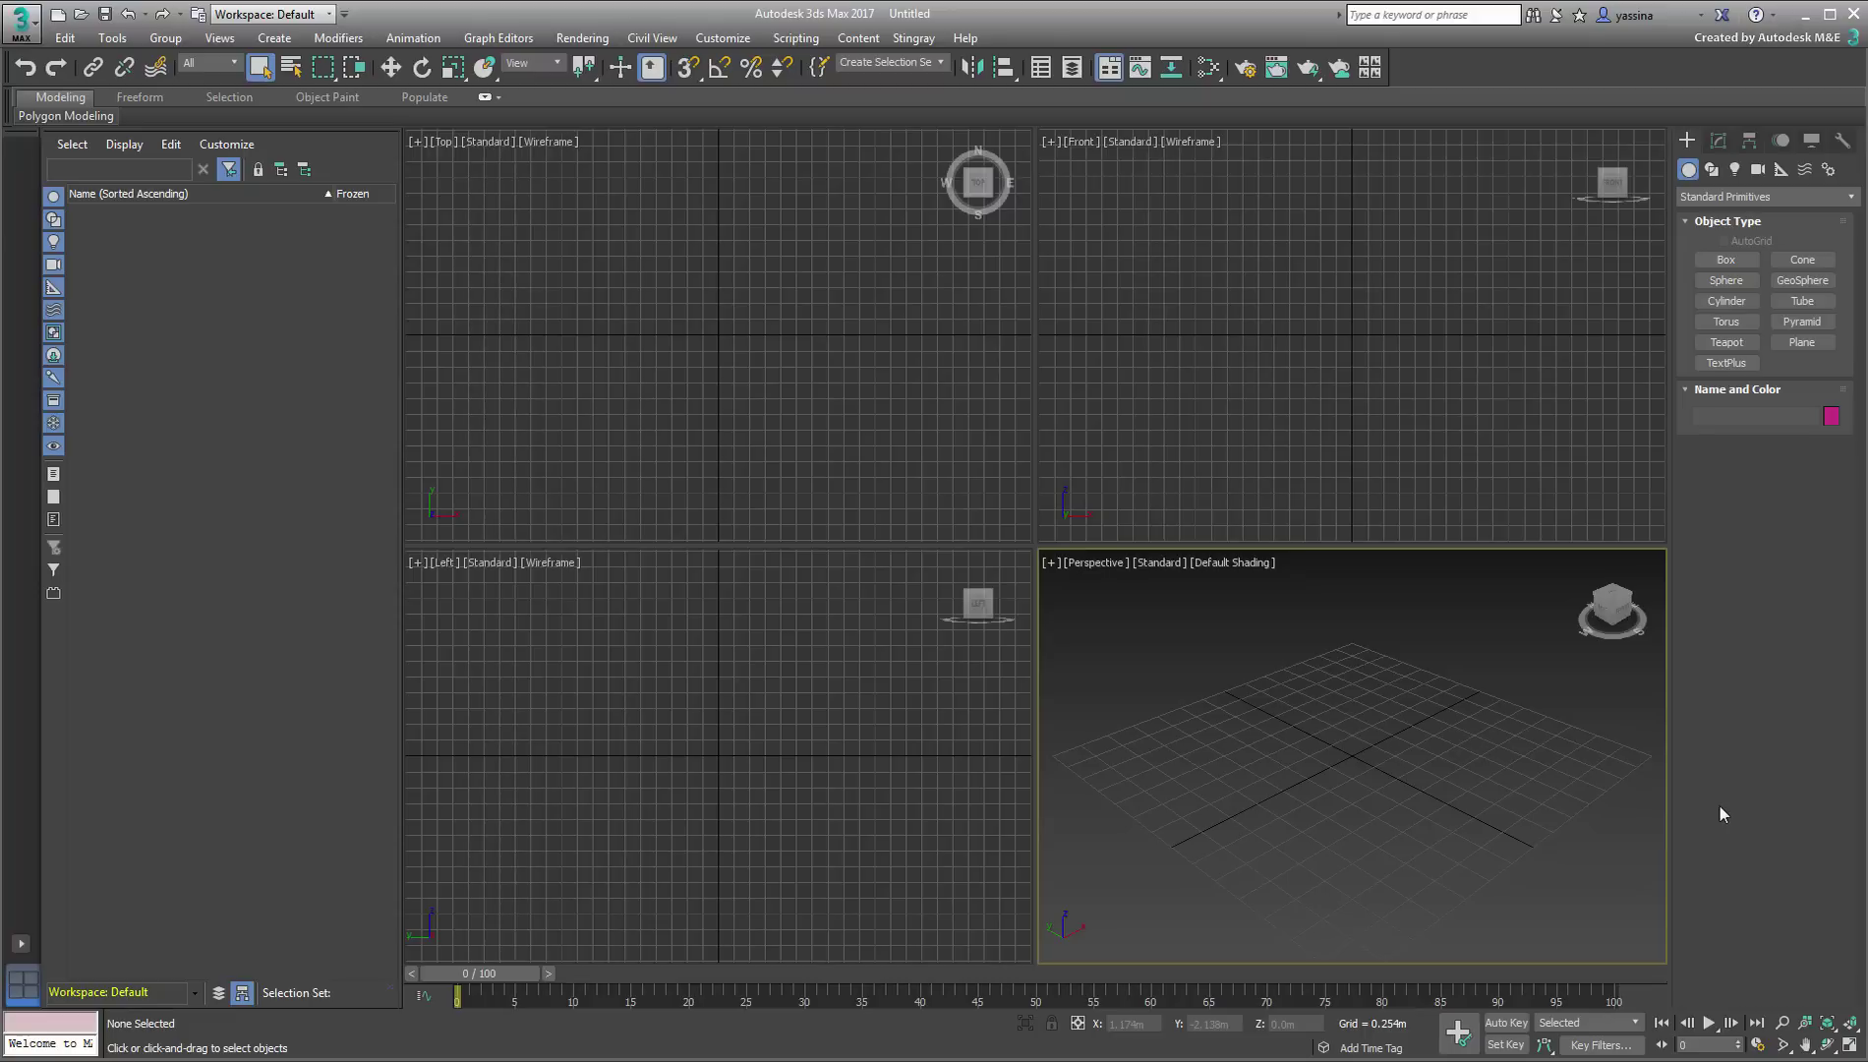
key("alt+w")
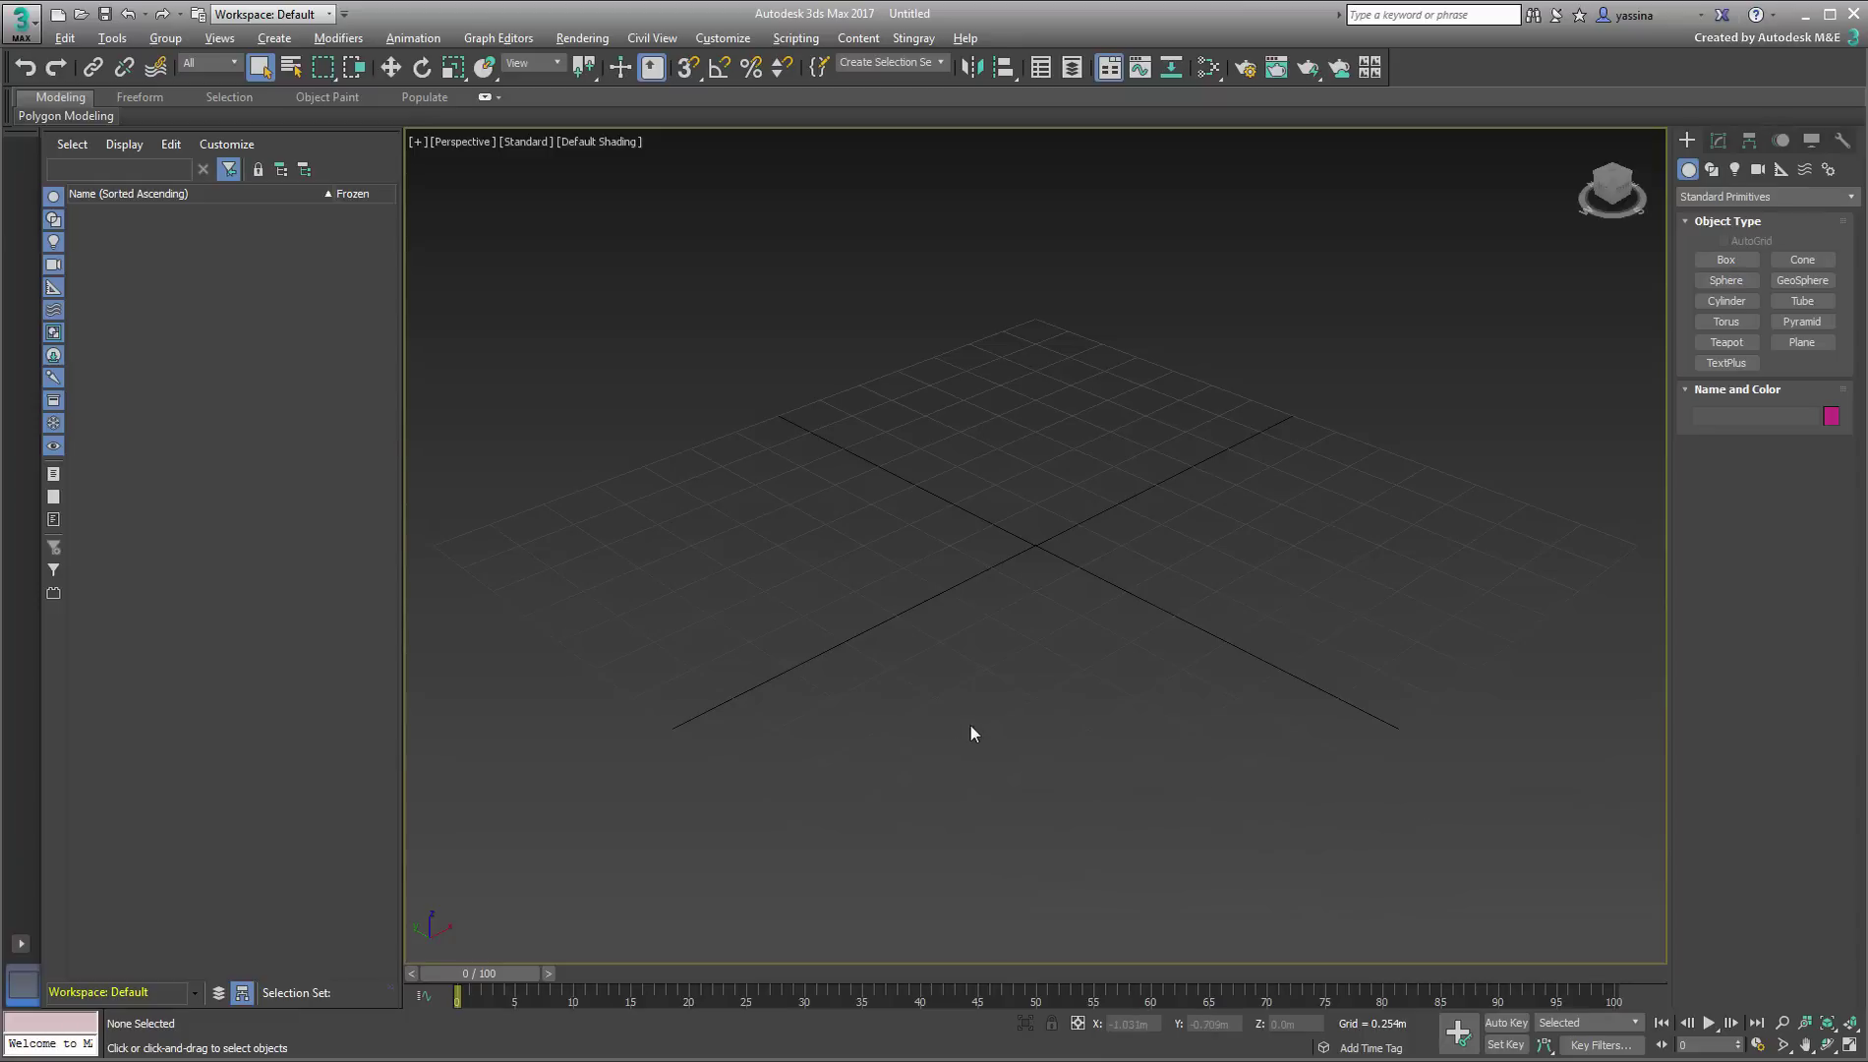
left_click(485, 96)
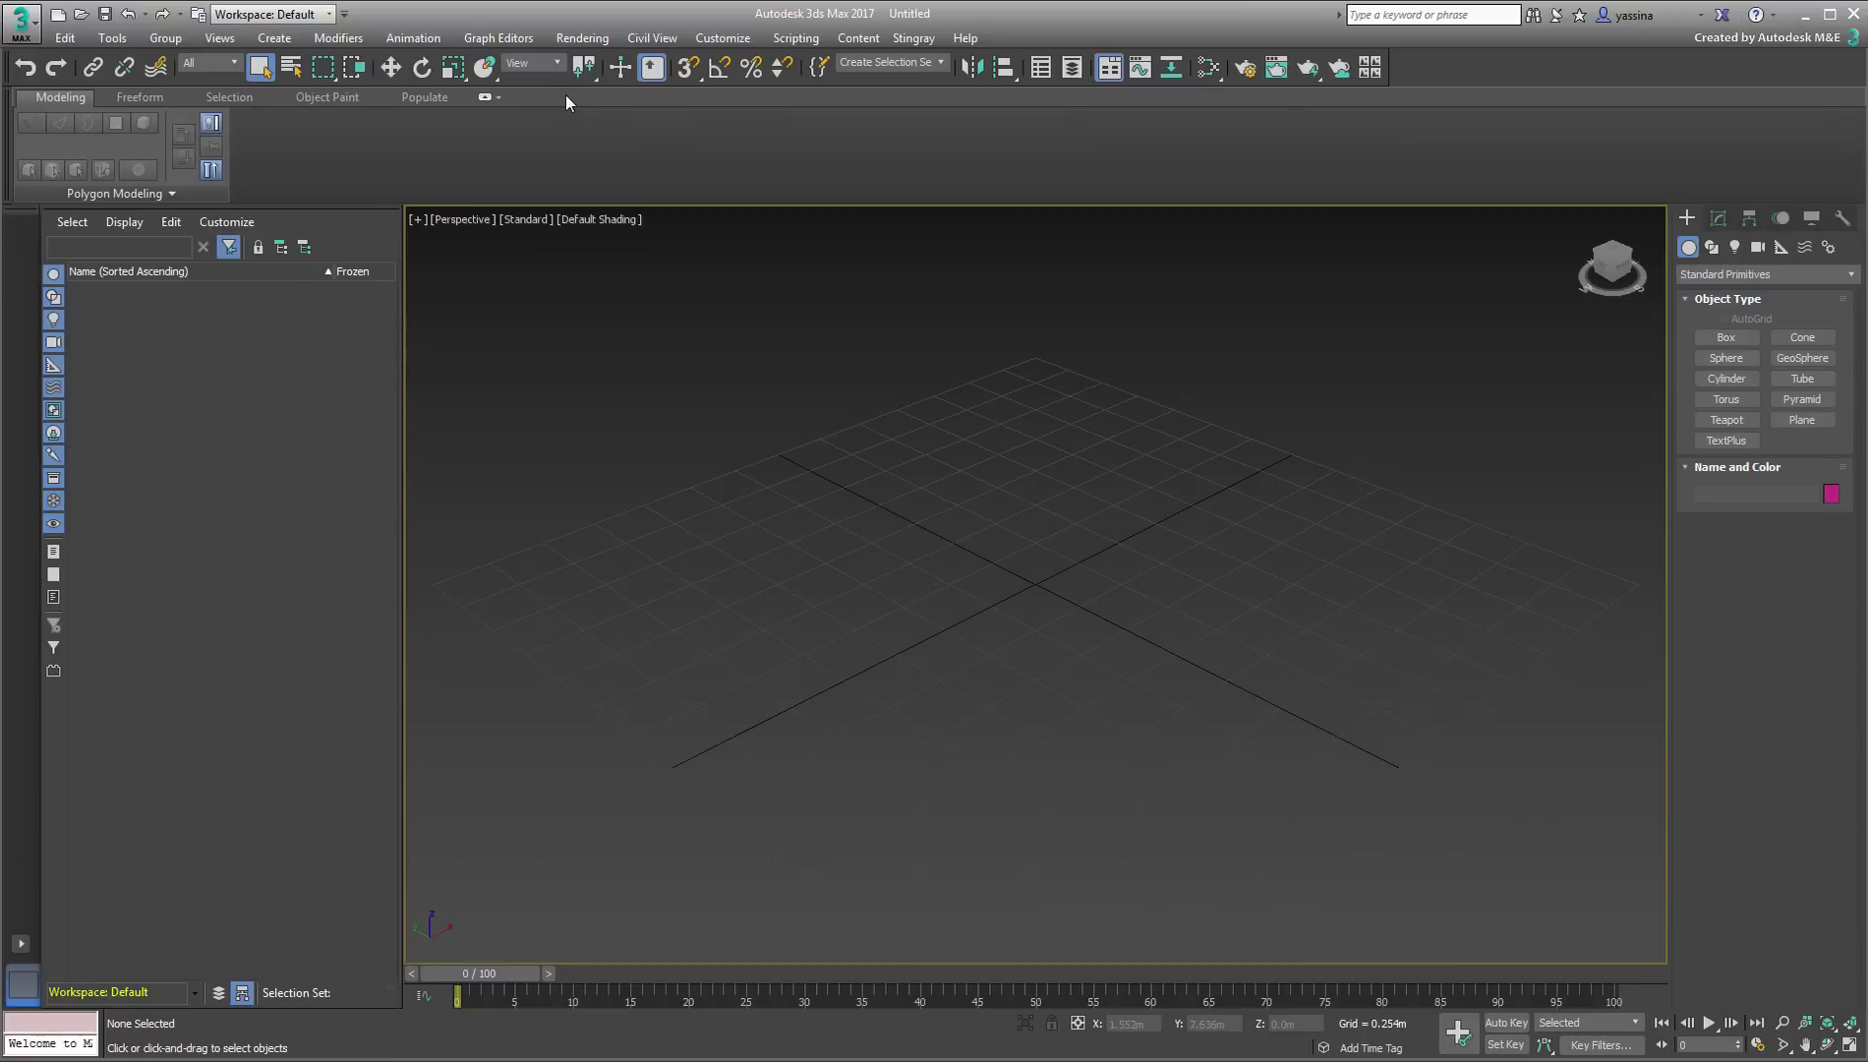
Draw a large circular Populate idle area, IdleArea001, on the grid
left_click(433, 97)
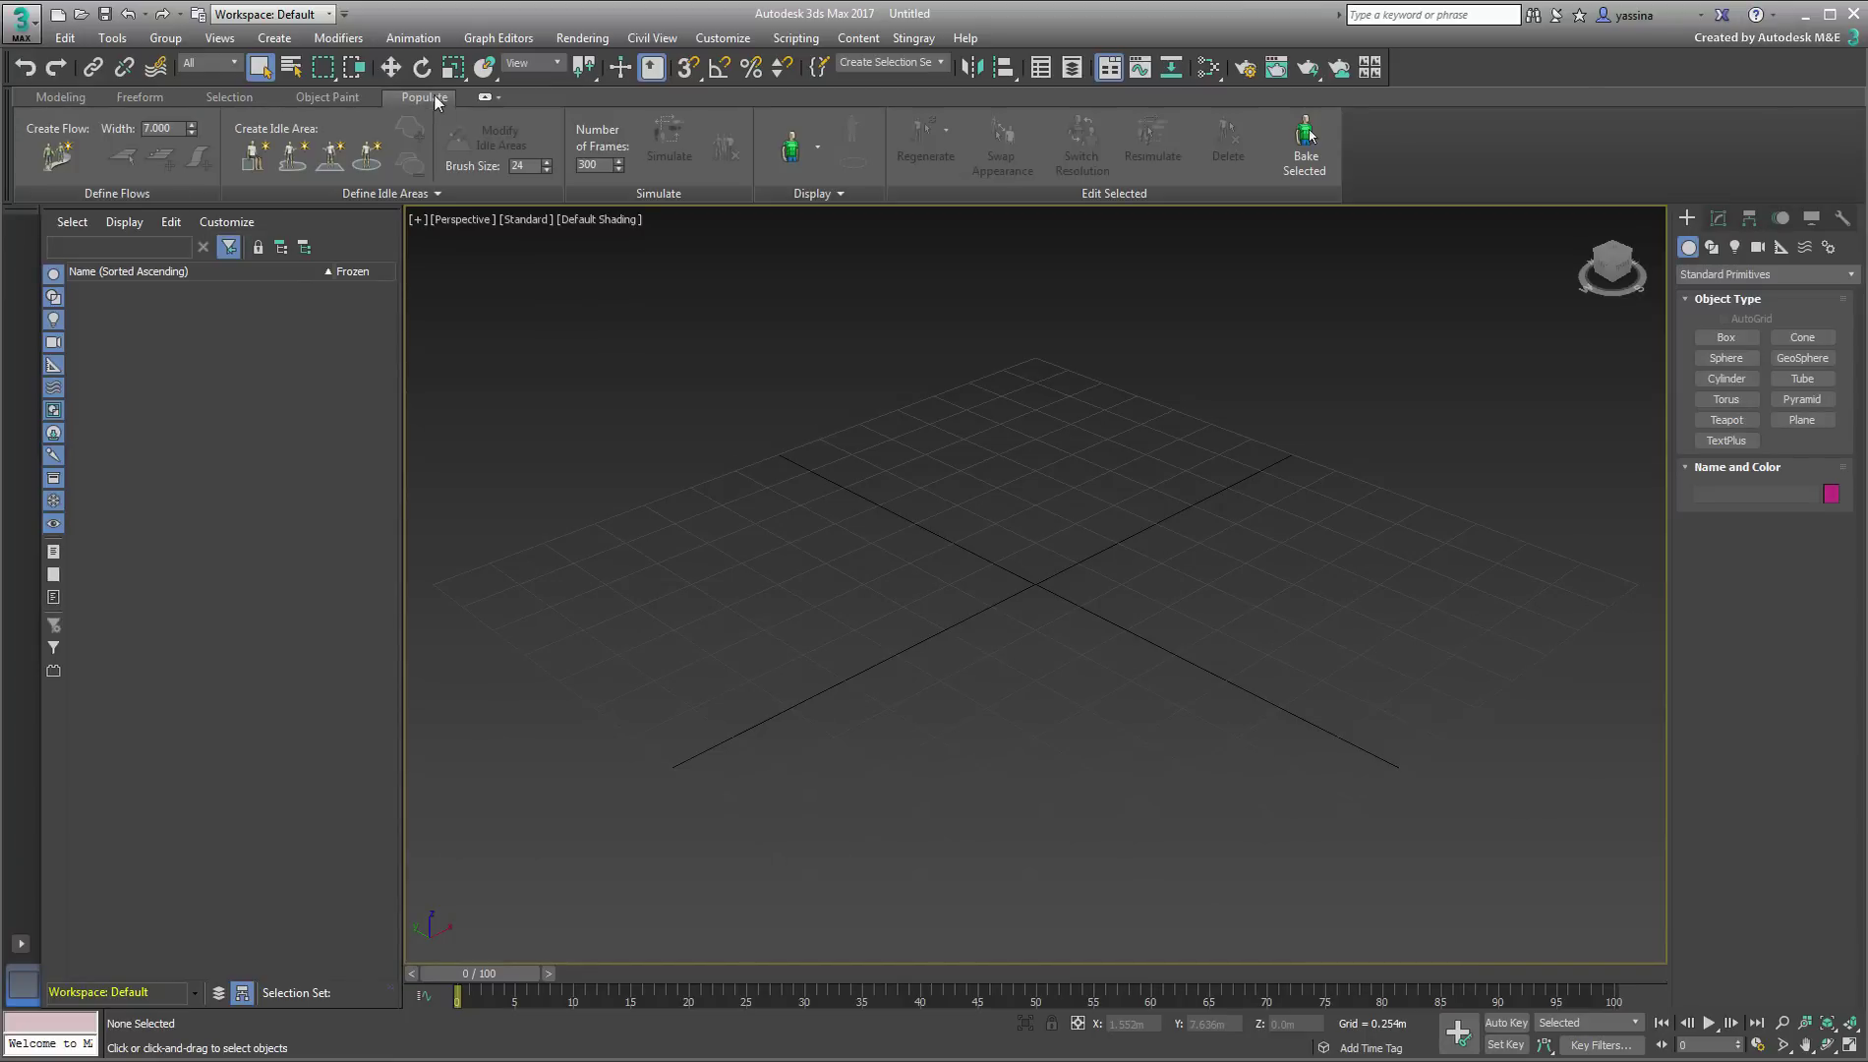
left_click(366, 154)
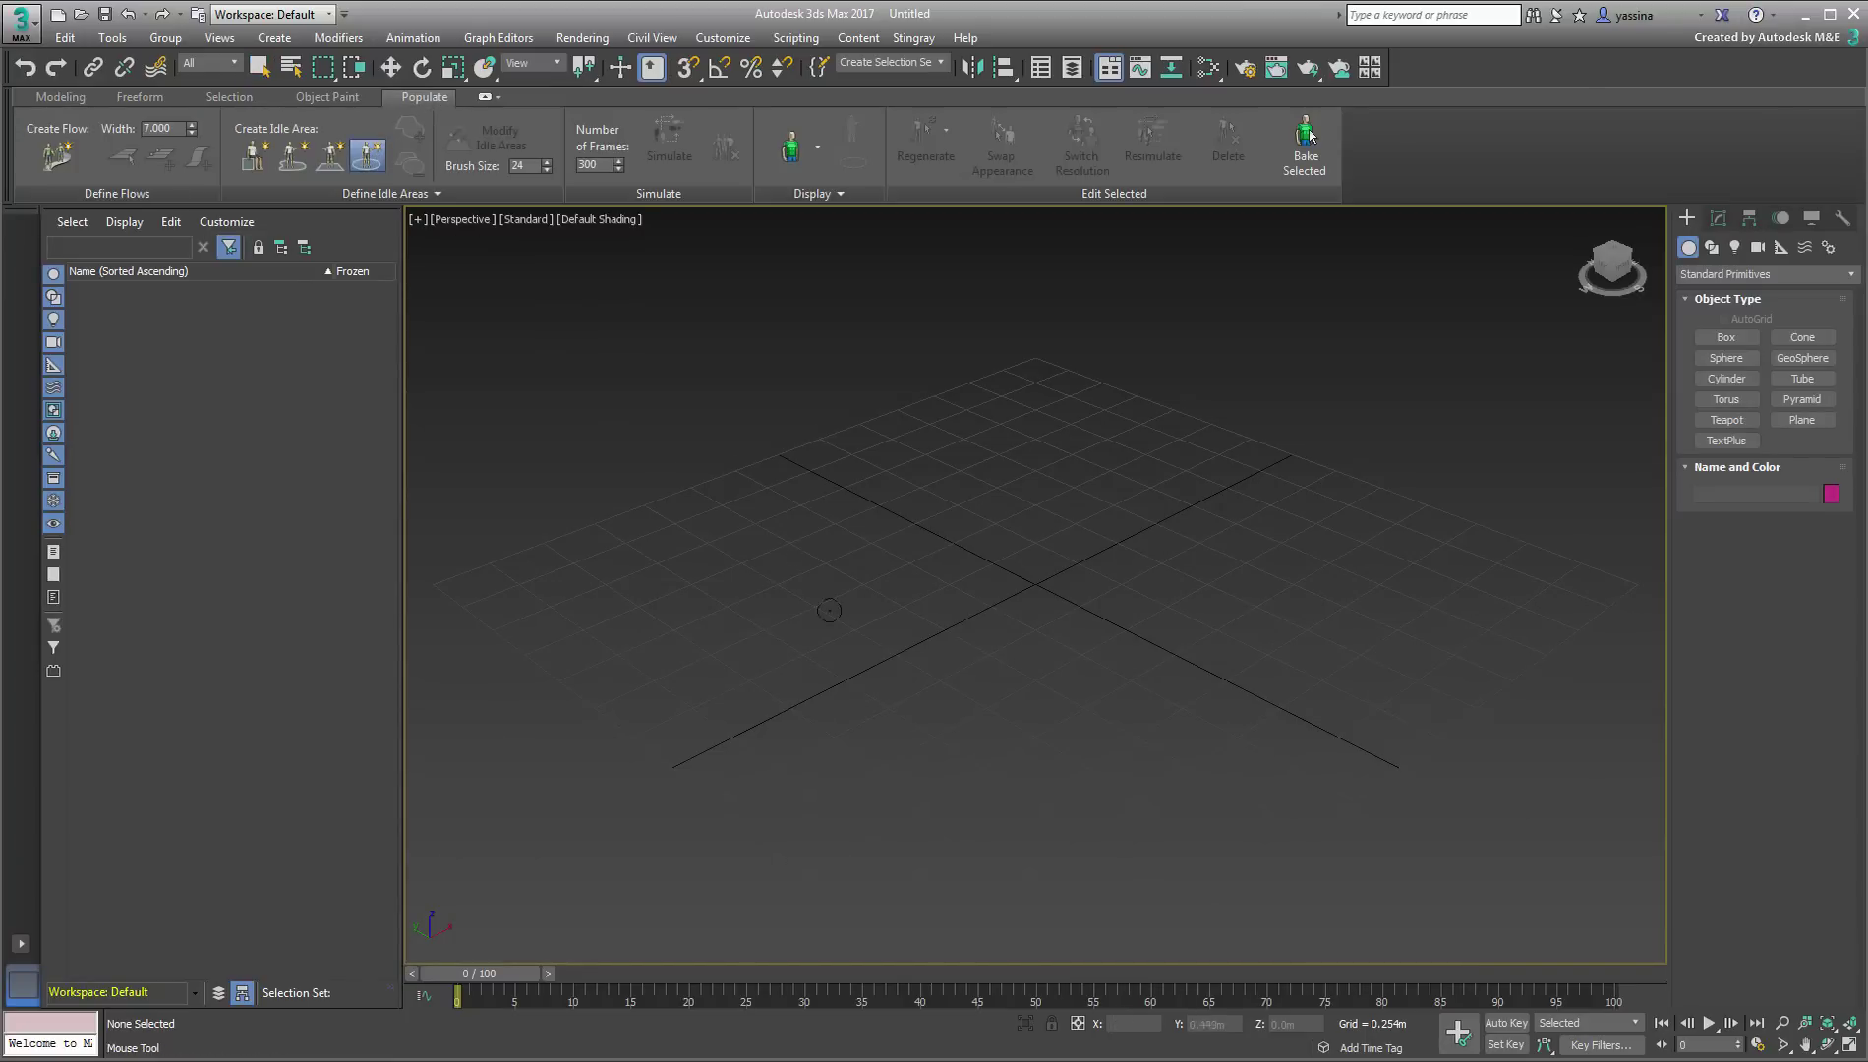
left_click_drag(885, 690, 922, 480)
scroll(925, 453, "up", 3)
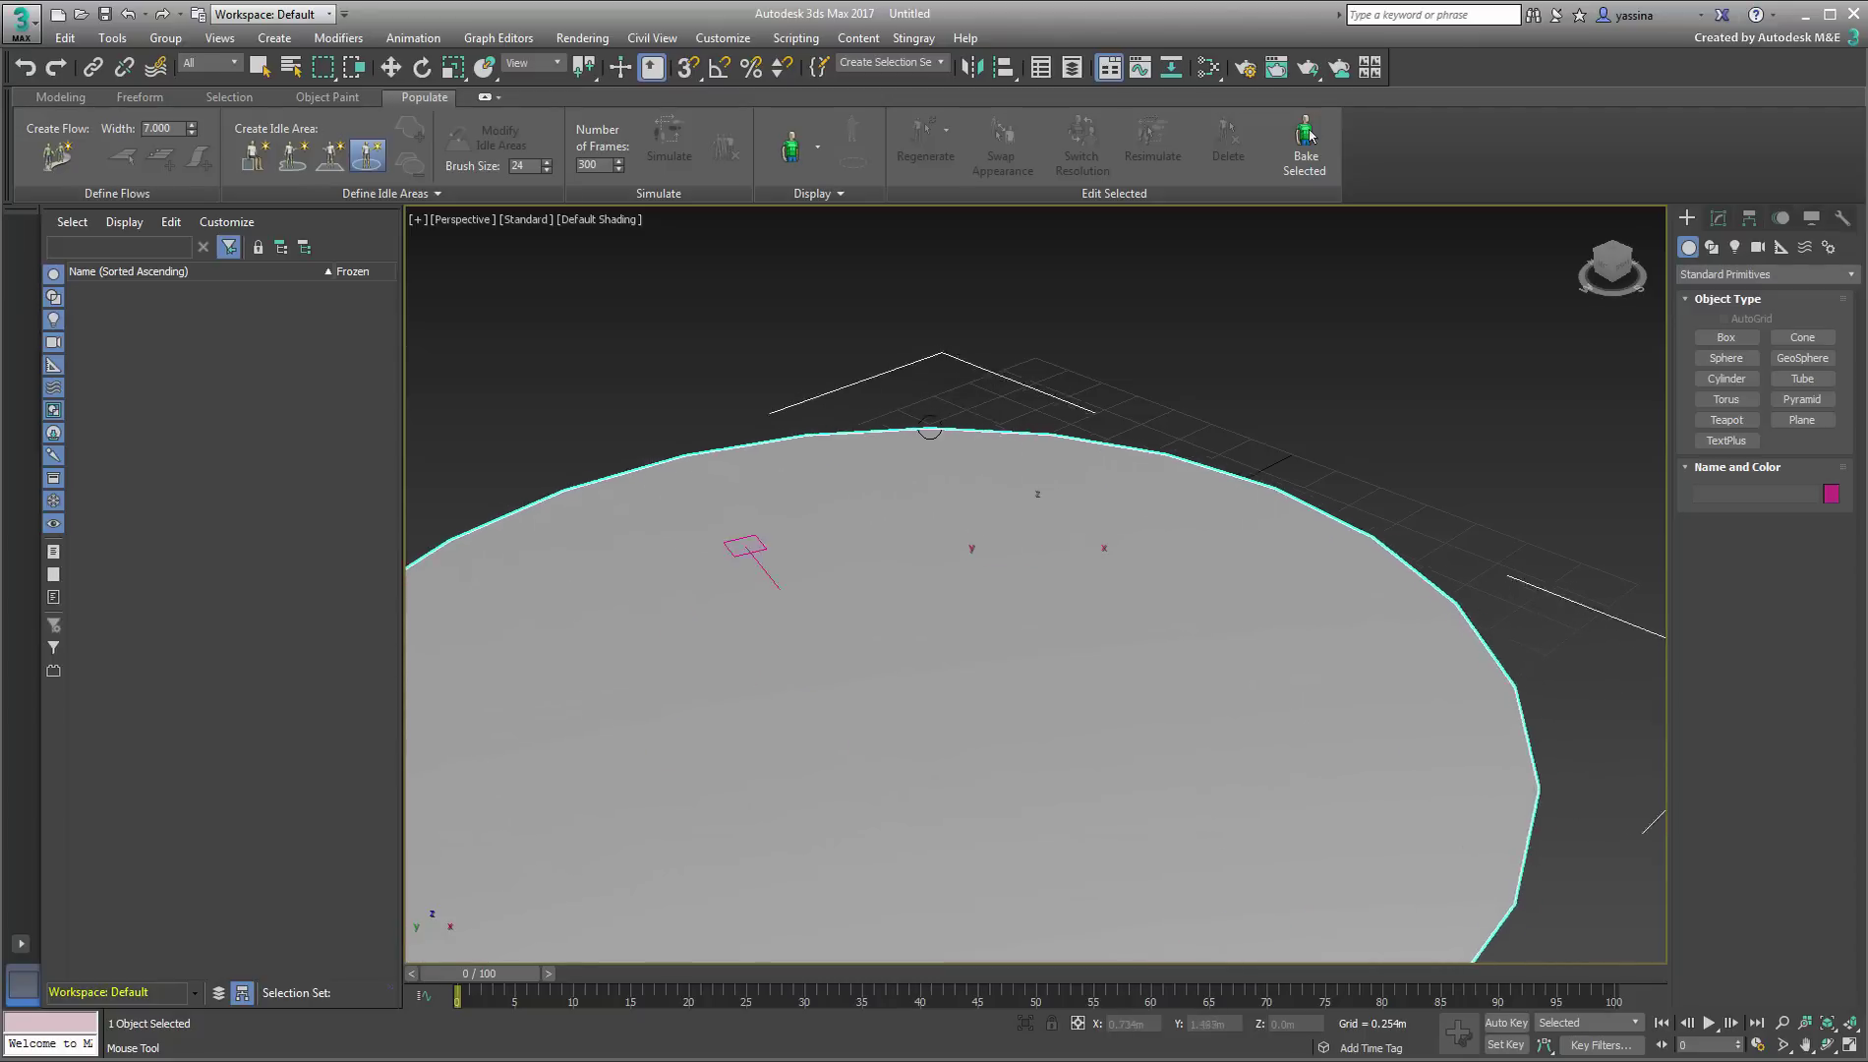
scroll(936, 381, "down", 5)
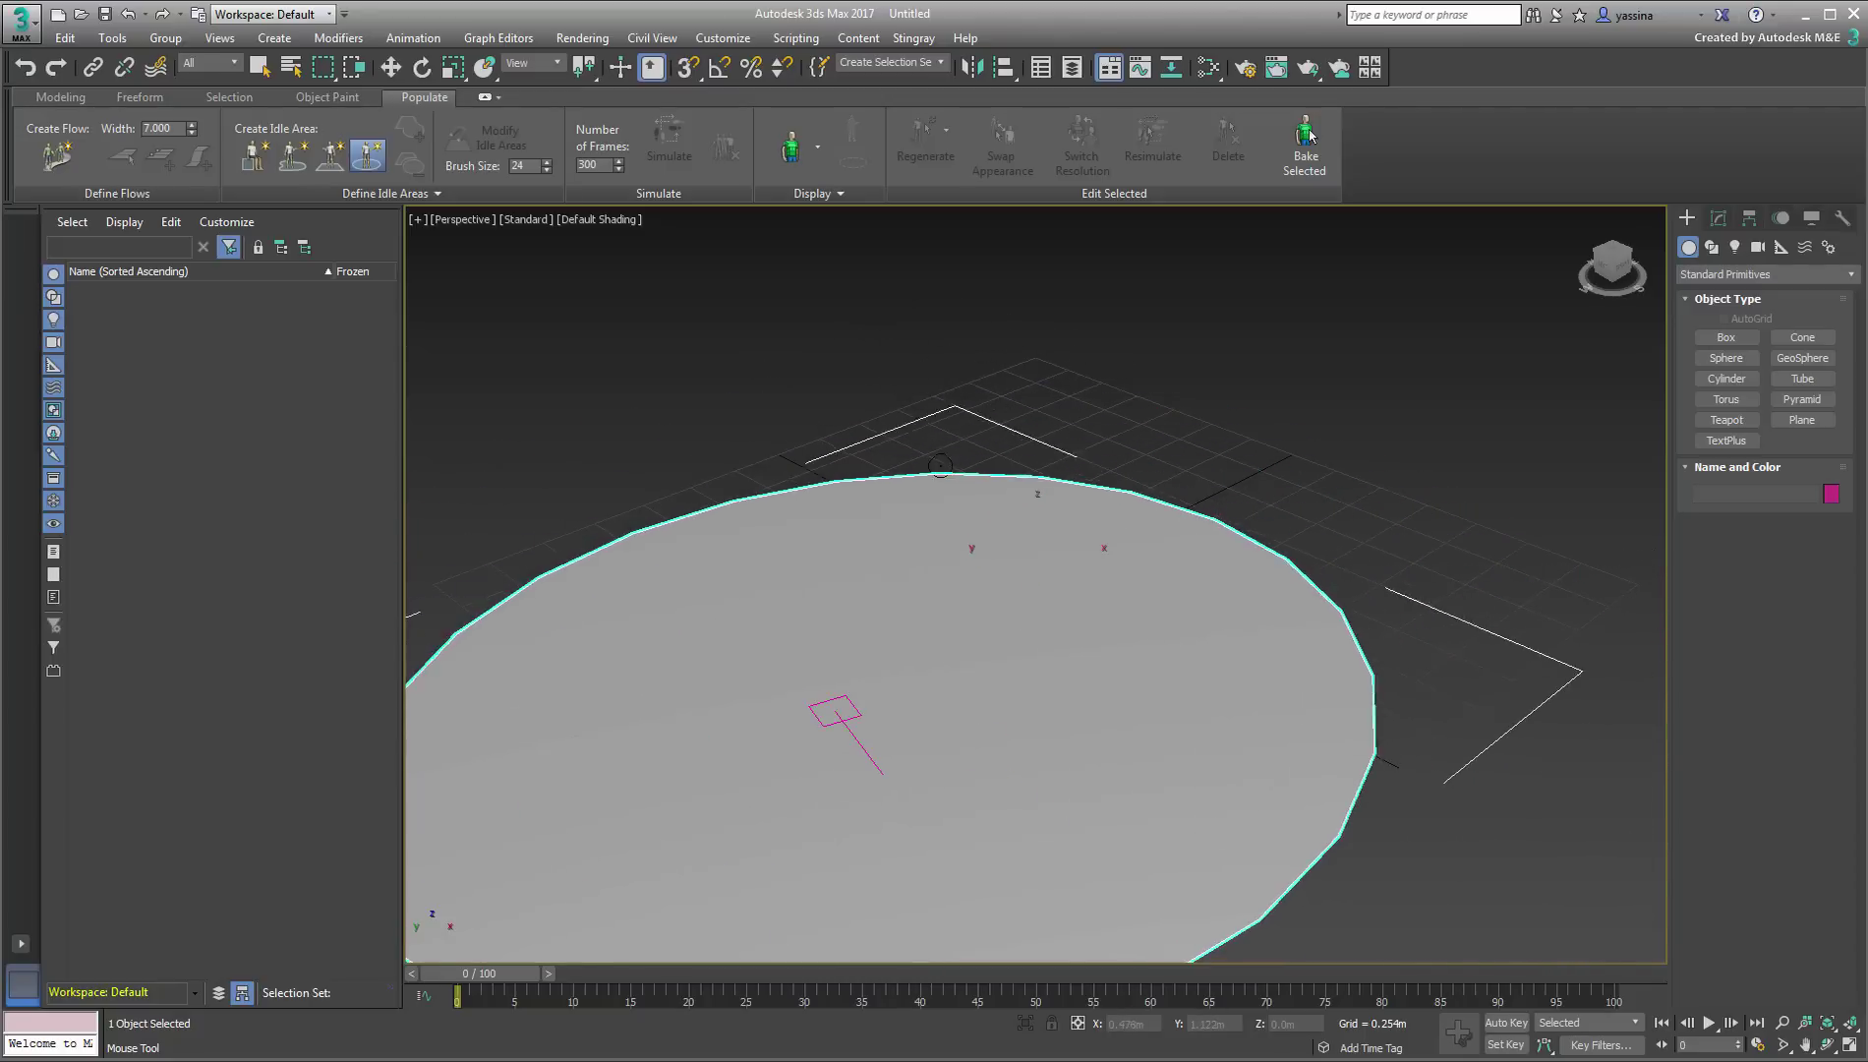
left_click_drag(940, 473, 941, 474)
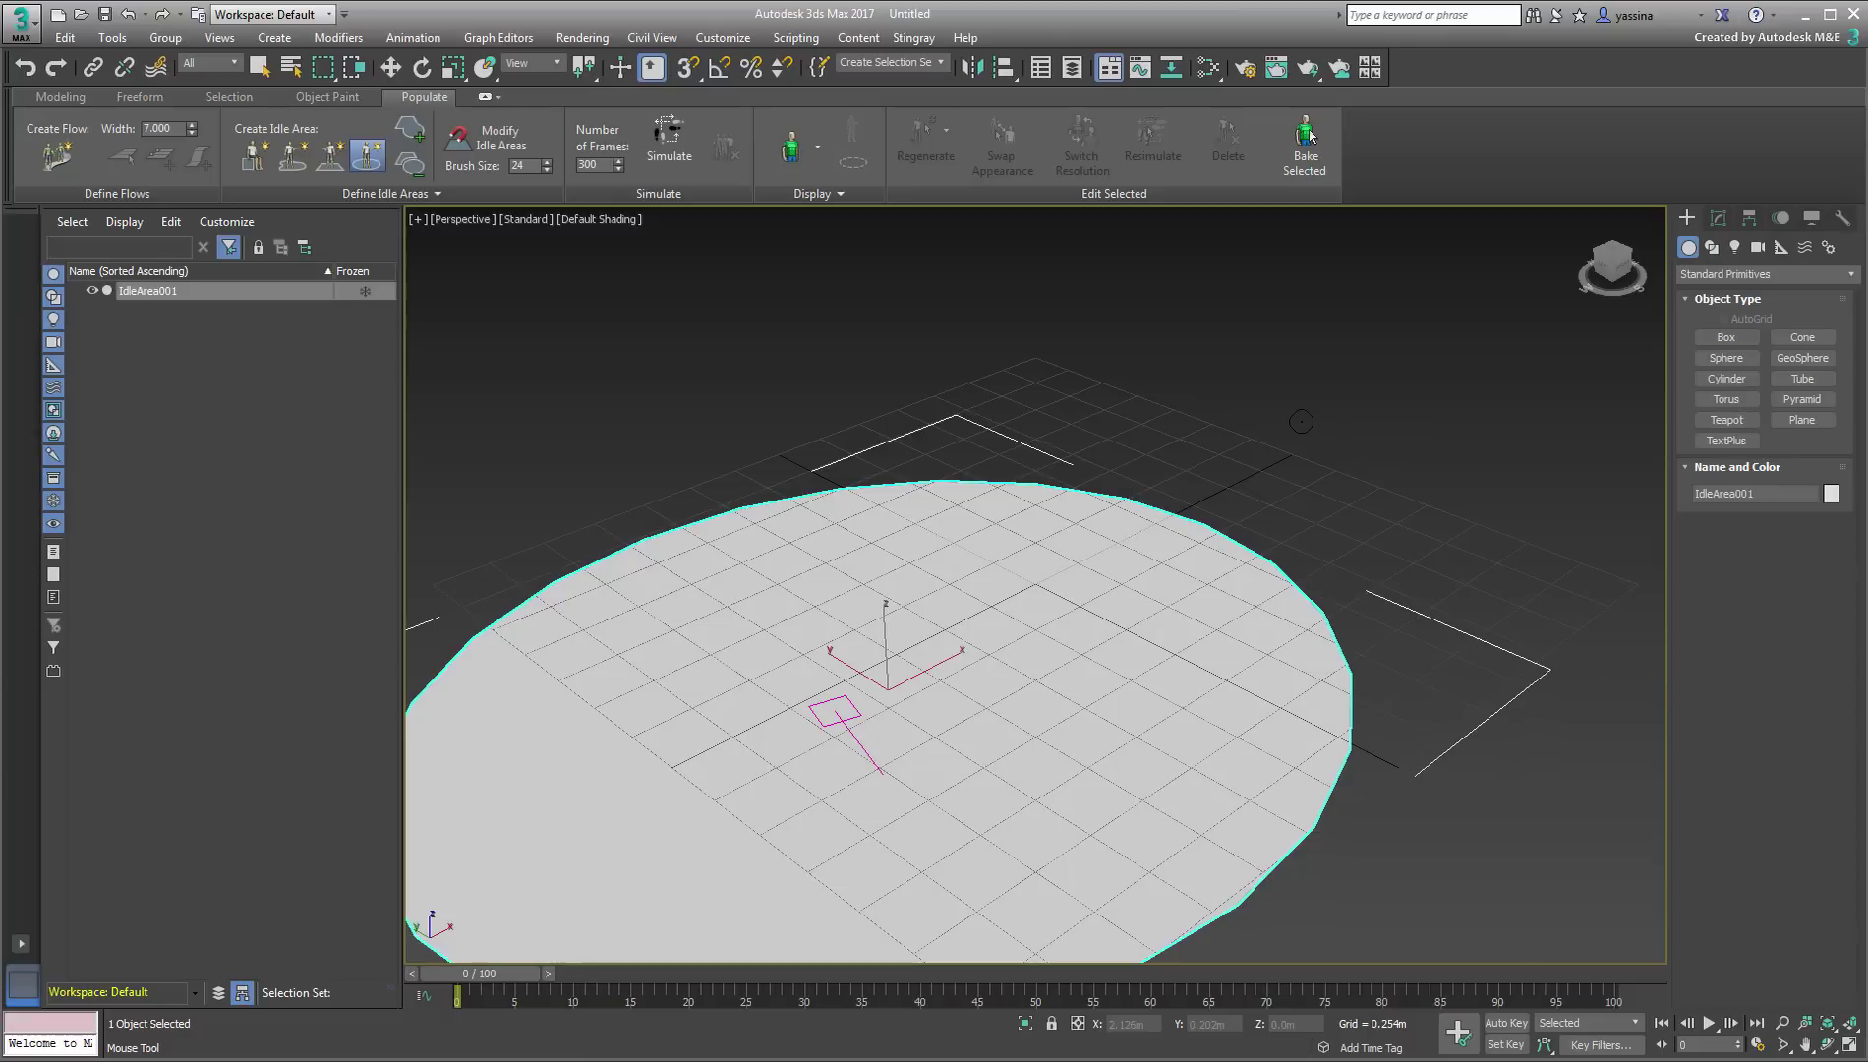
right_click(1143, 430)
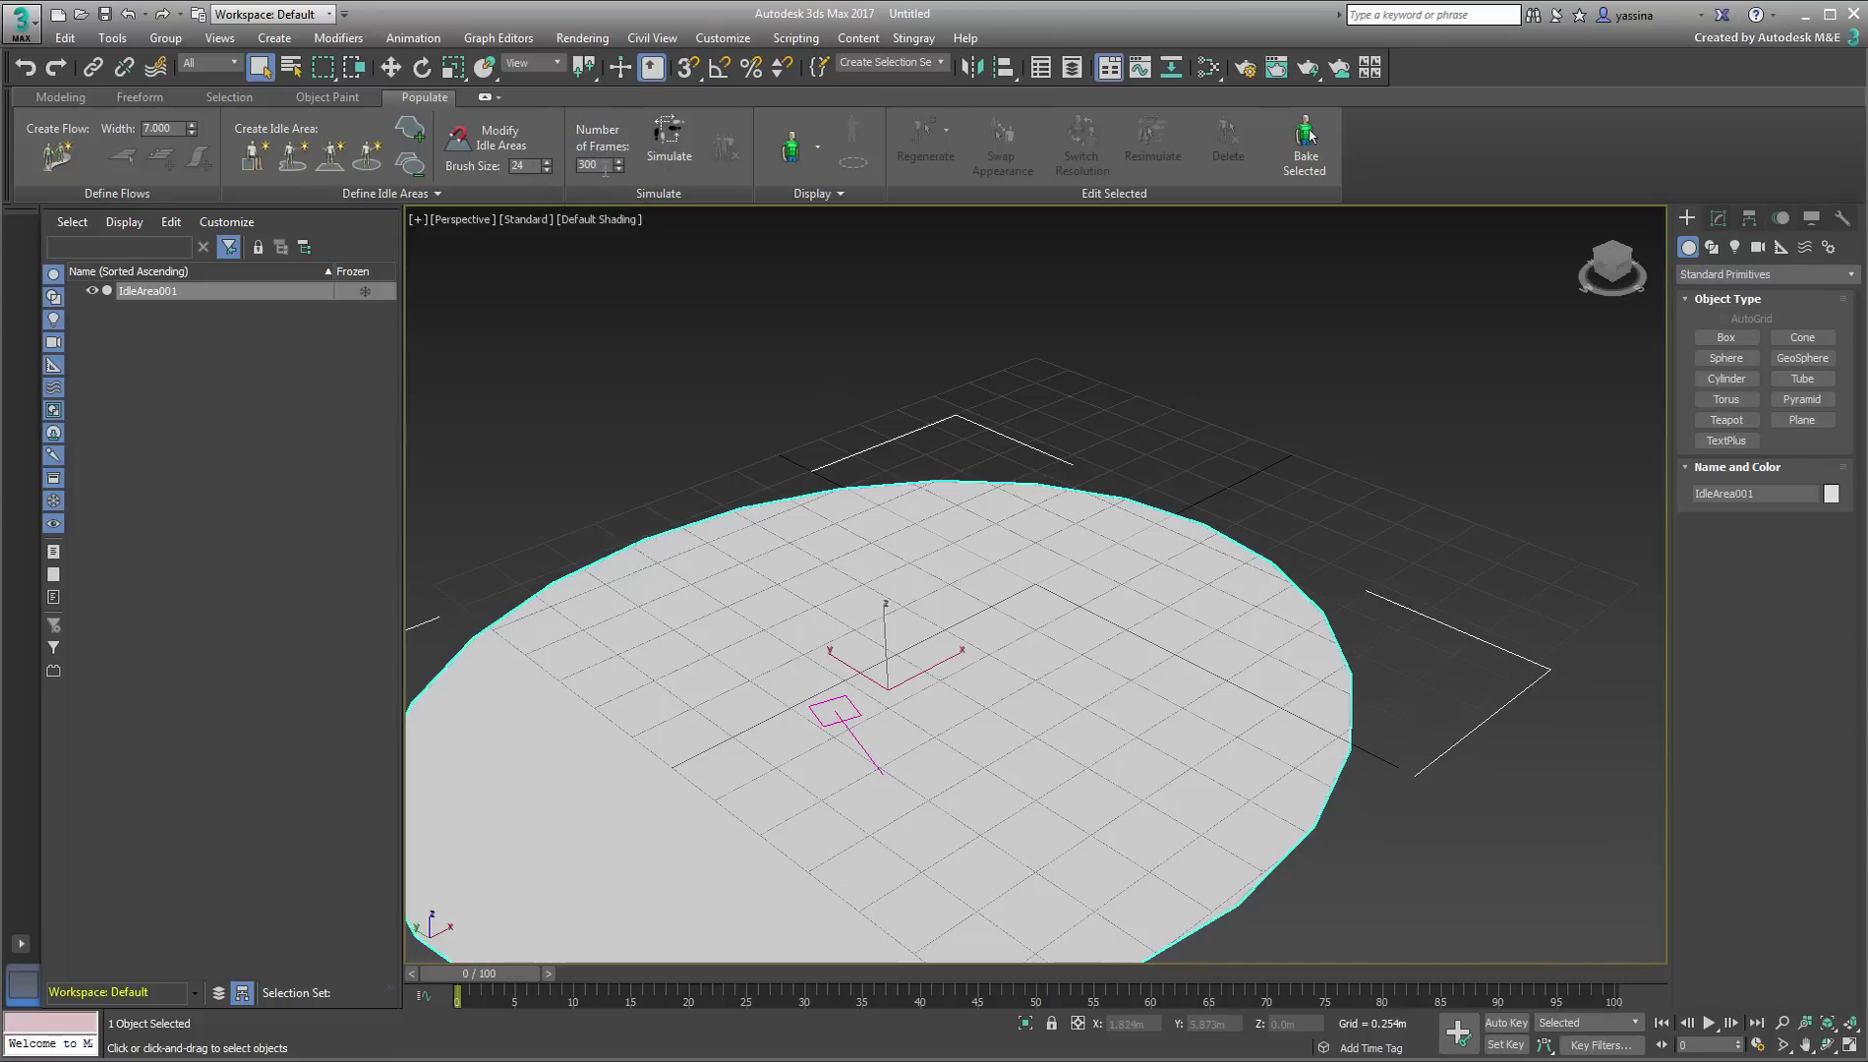
Simulate a 100-frame crowd, play back the standing woman's idle, and rewind to frame 0
type("100")
left_click(672, 157)
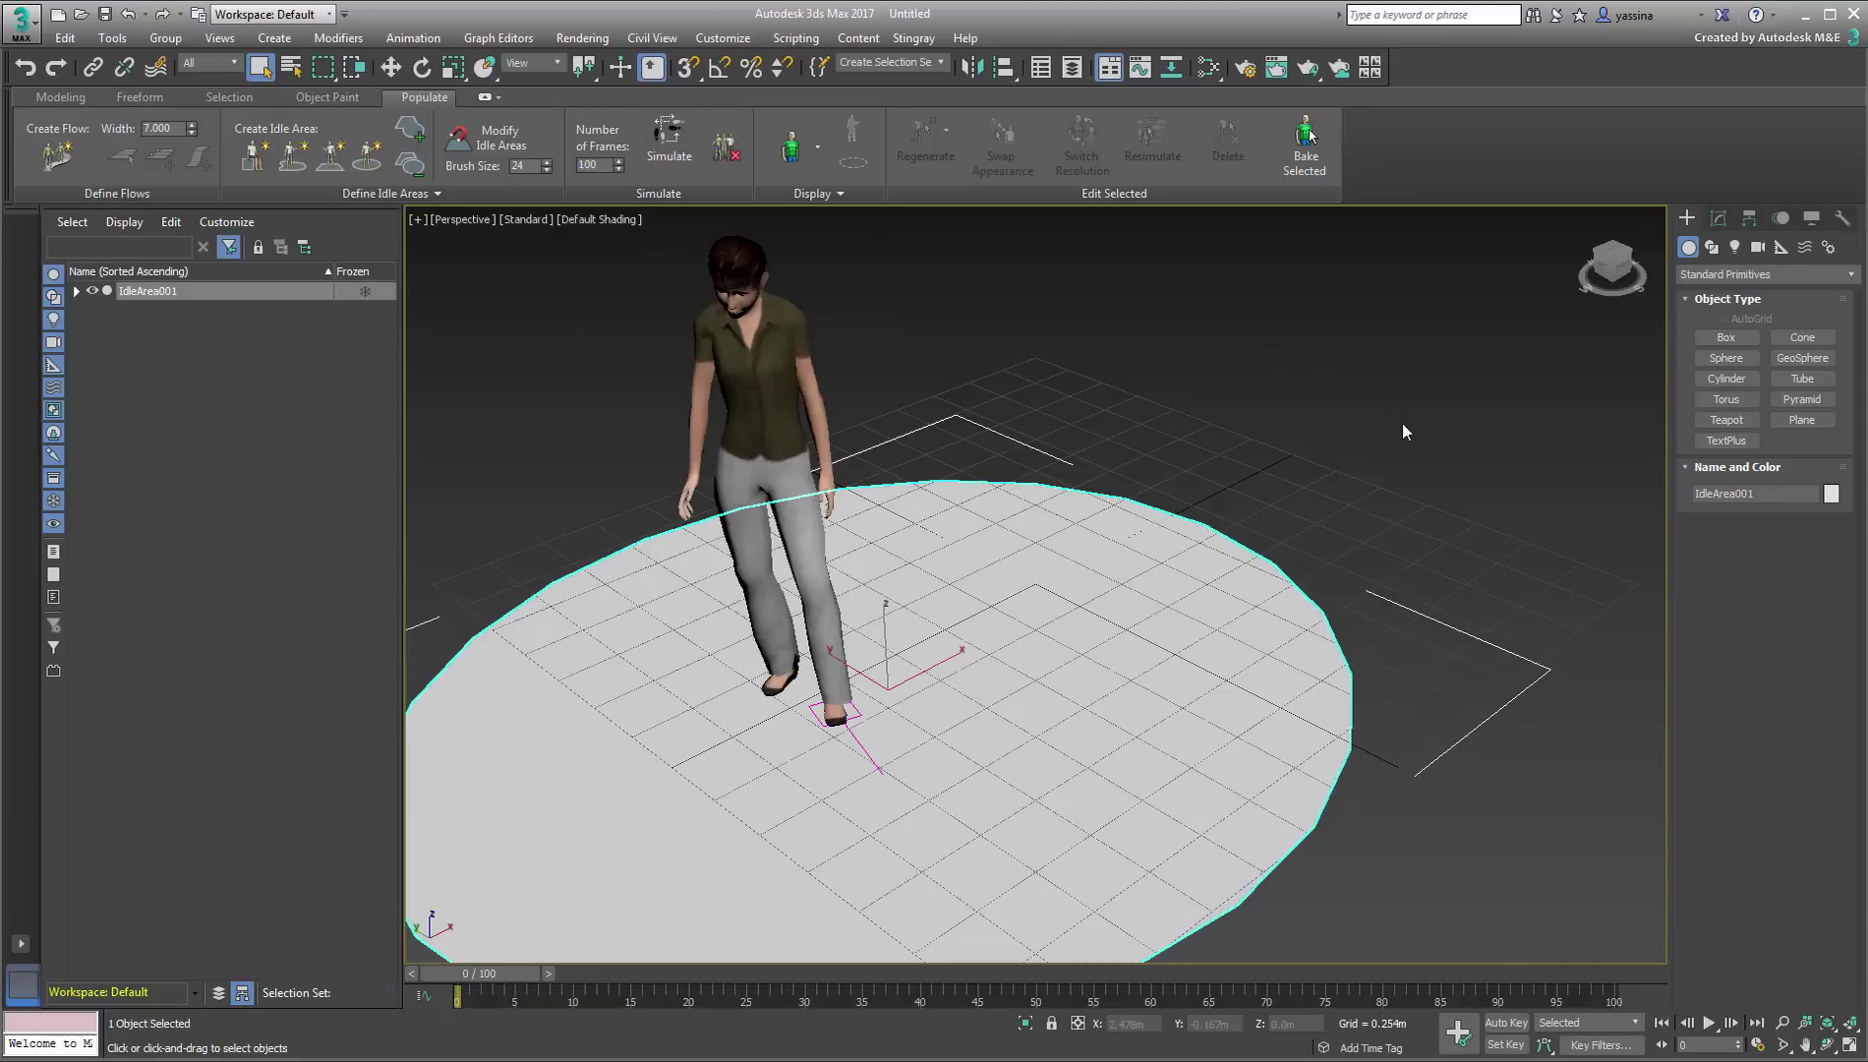
scroll(1215, 558, "down", 2)
scroll(1215, 558, "down", 2)
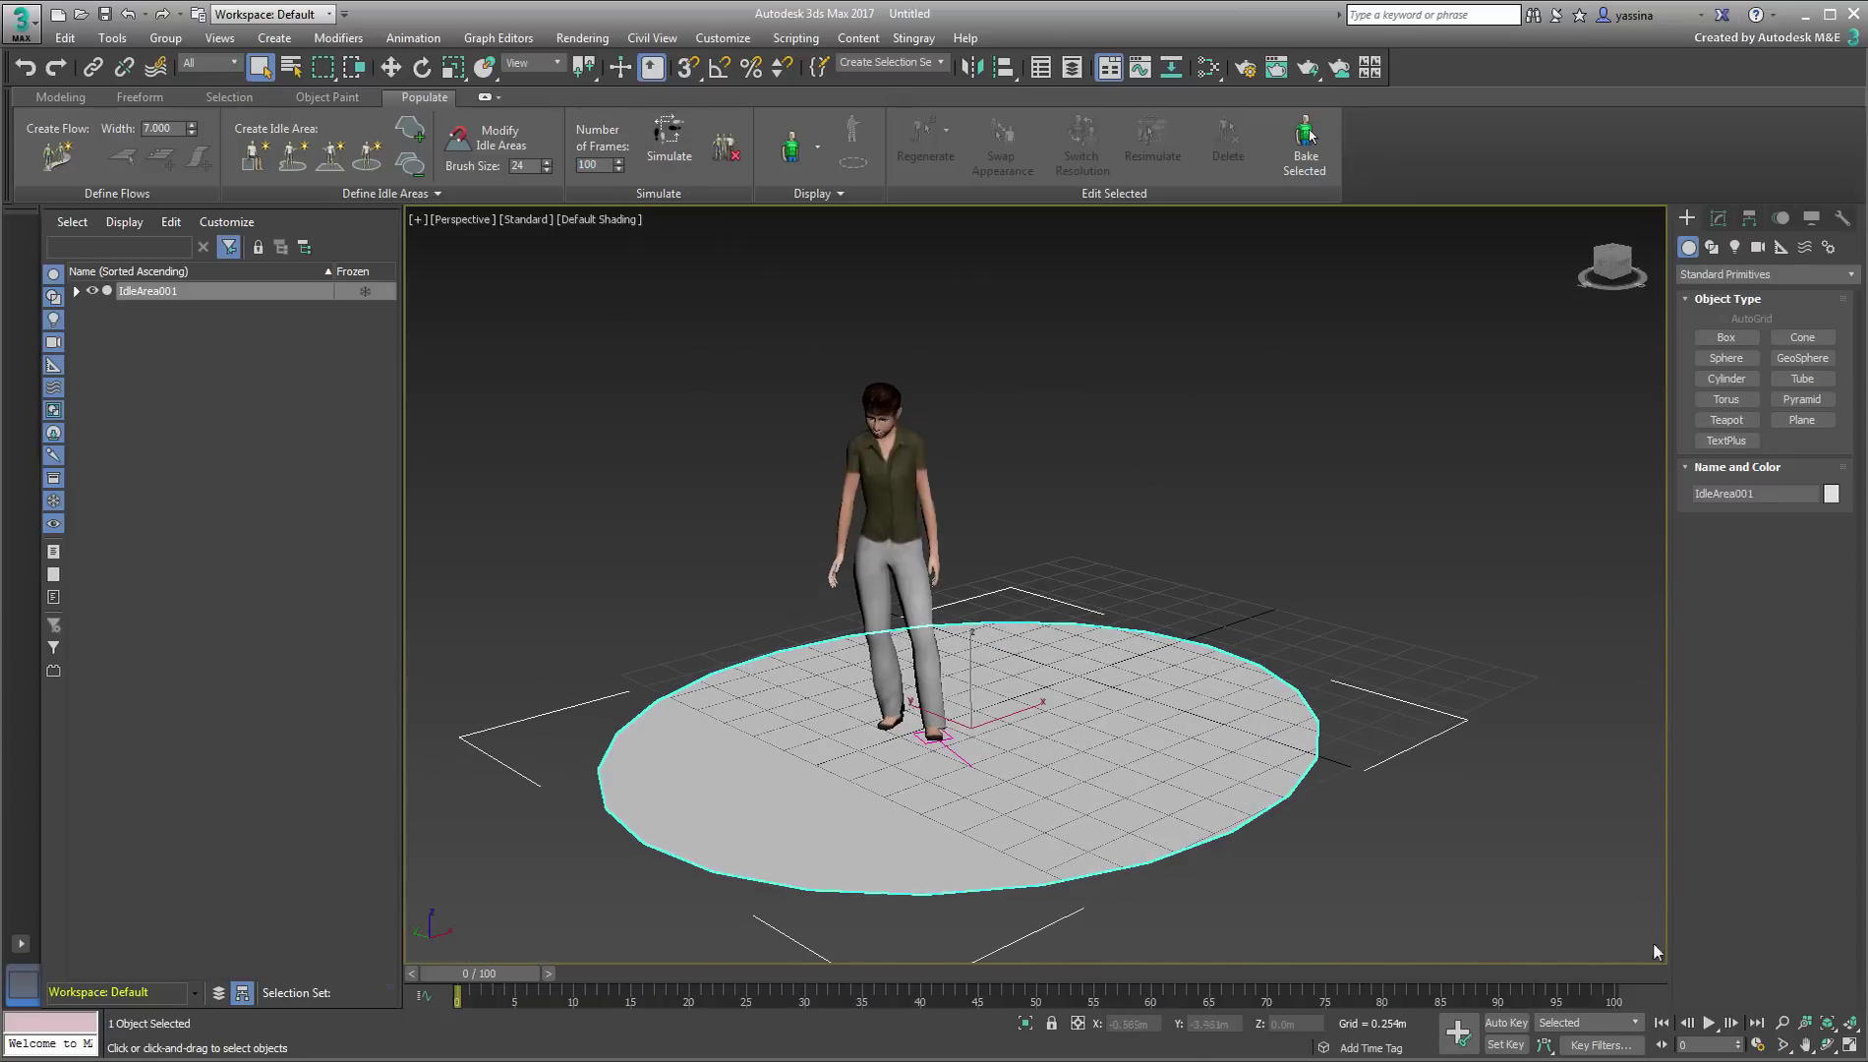
left_click(1710, 1025)
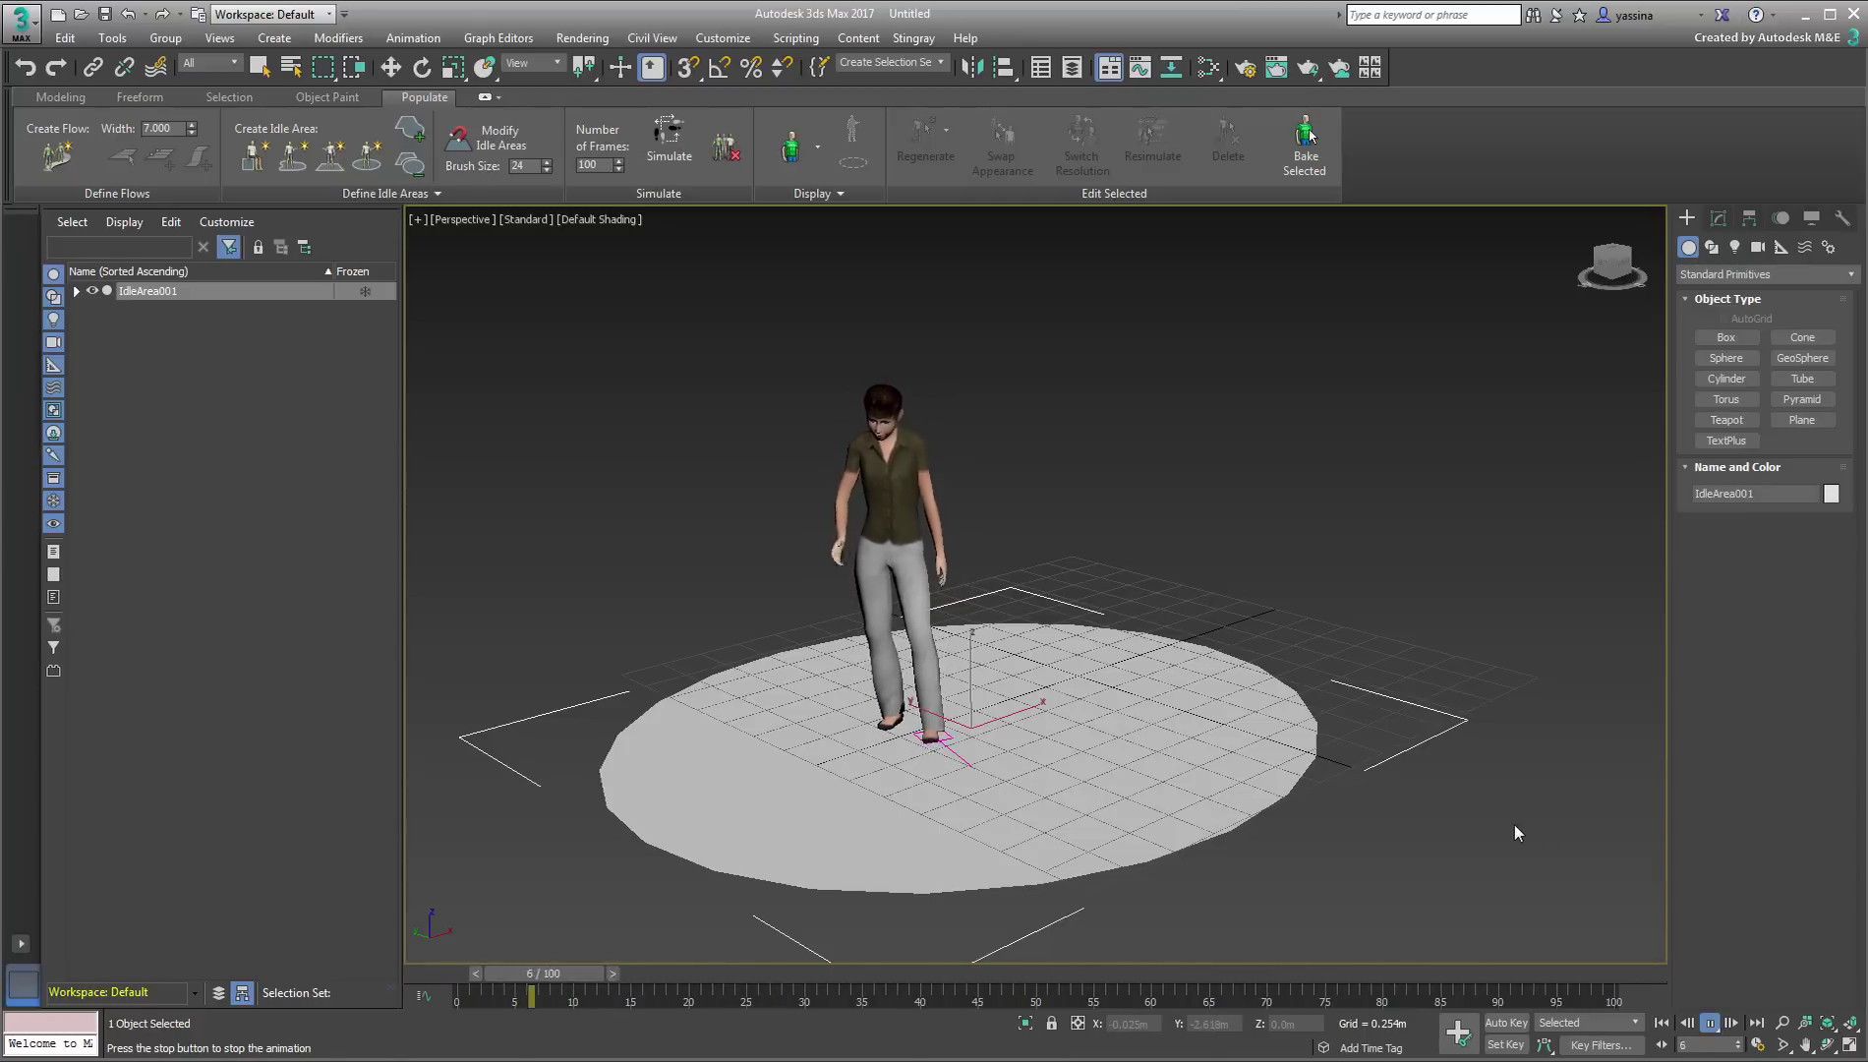
left_click(1711, 1022)
left_click(1661, 1022)
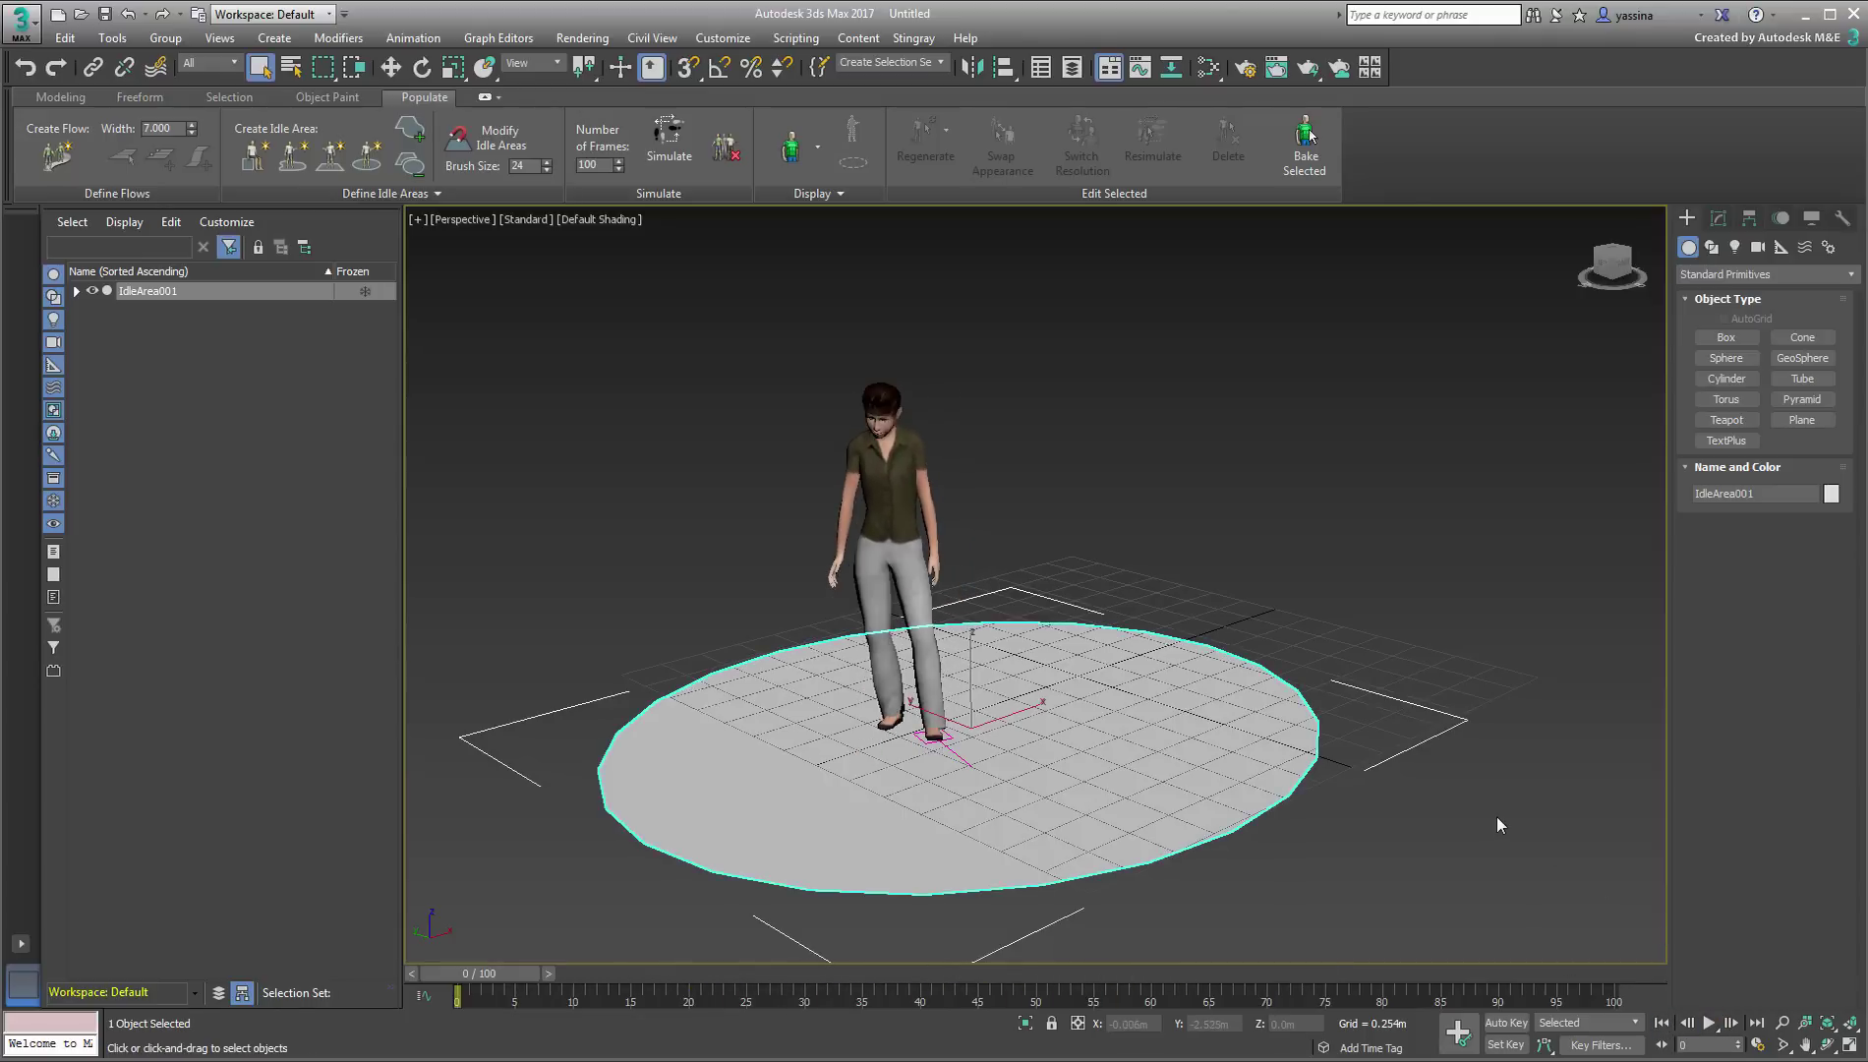
Add a Populate seat beside the idle area and rotate it around its vertical axis with angle snap
left_click(253, 162)
left_click(1193, 646)
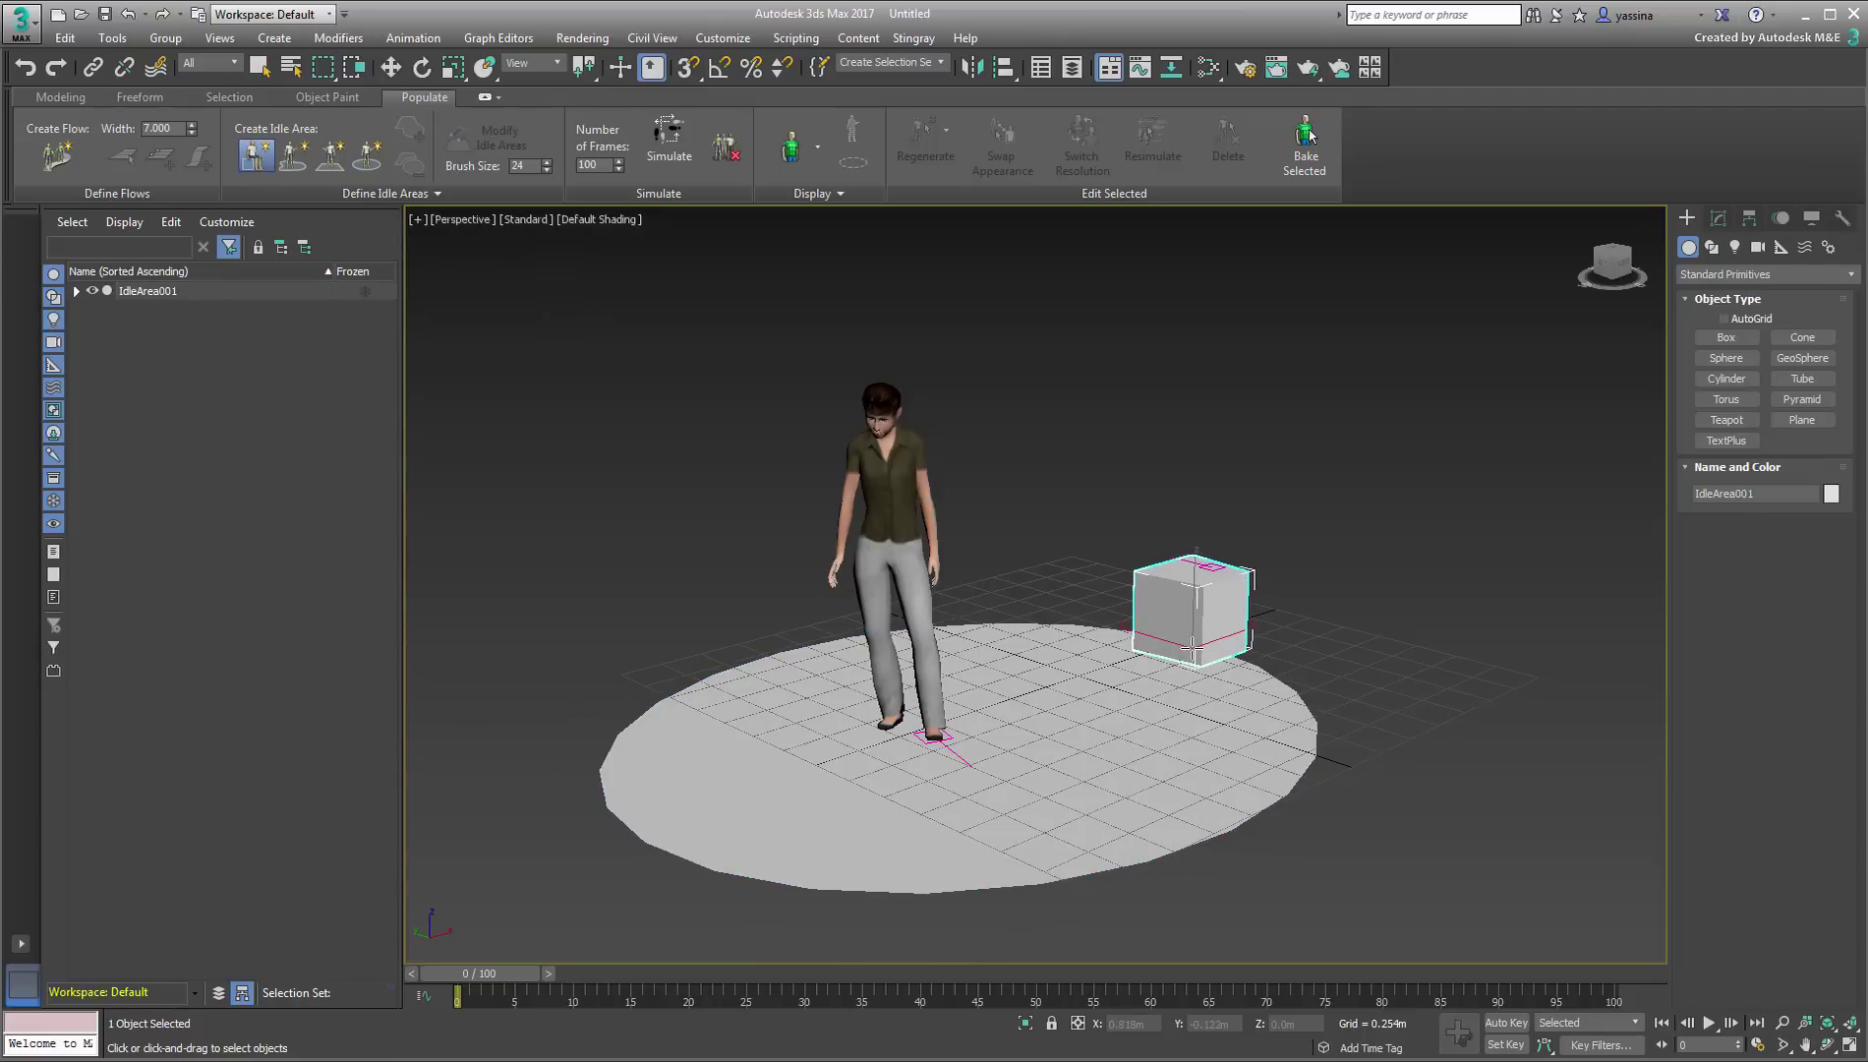
right_click(1193, 647)
middle_click_drag(1193, 646, 1175, 632, "alt")
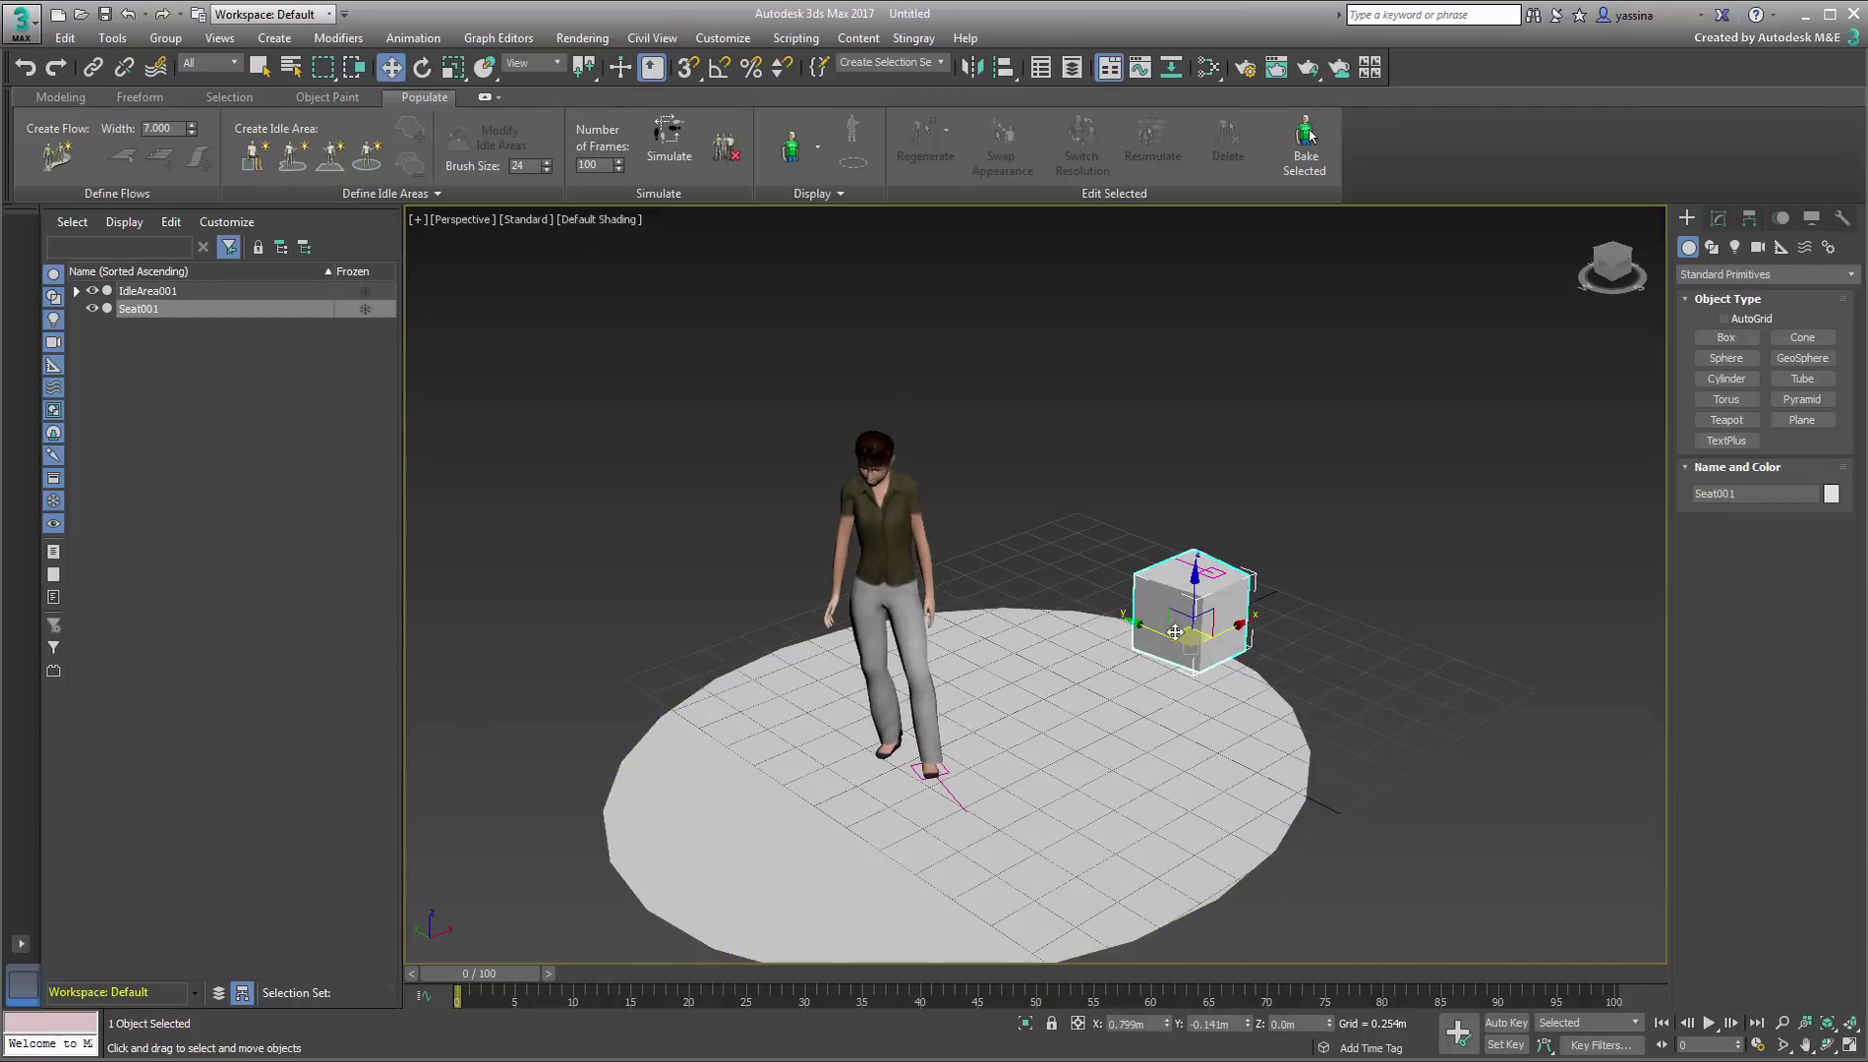
key("e")
key("a")
left_click_drag(1234, 688, 1434, 728)
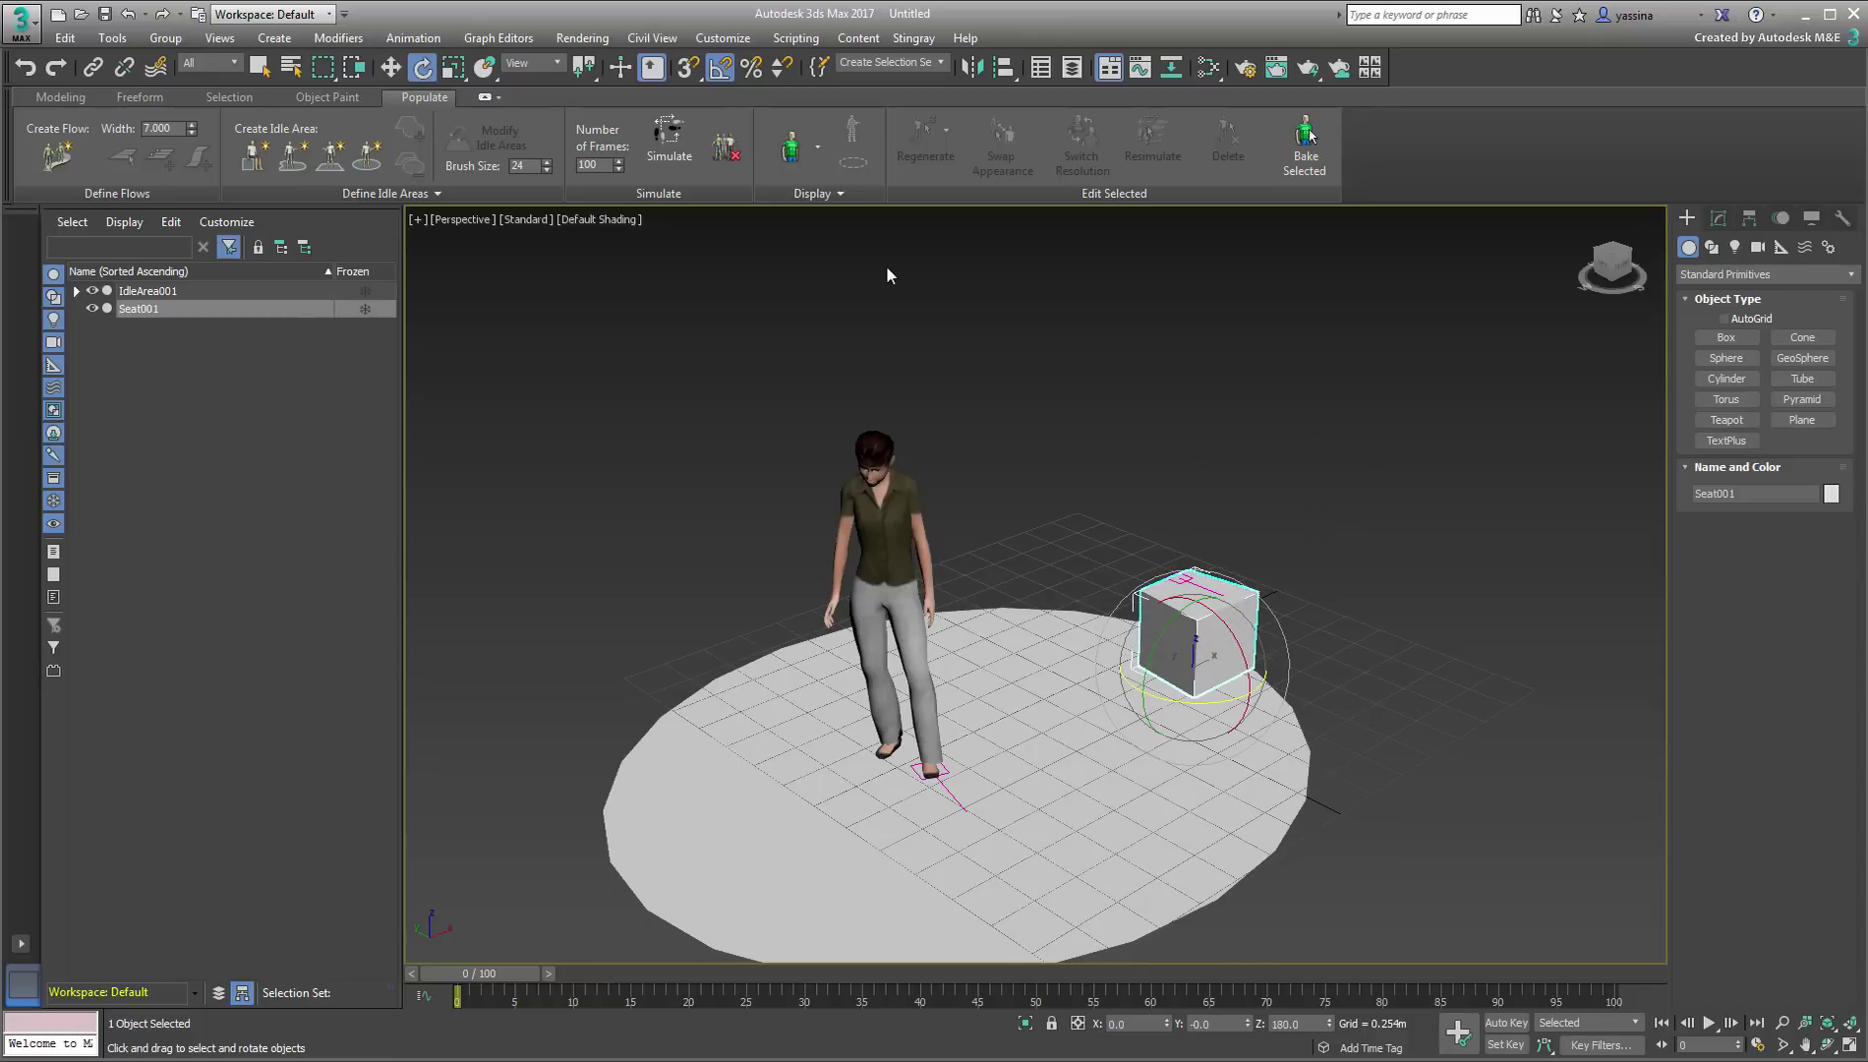
Simulate a woman sitting on the seat, then select Female001 and regenerate her appearance
left_click(658, 157)
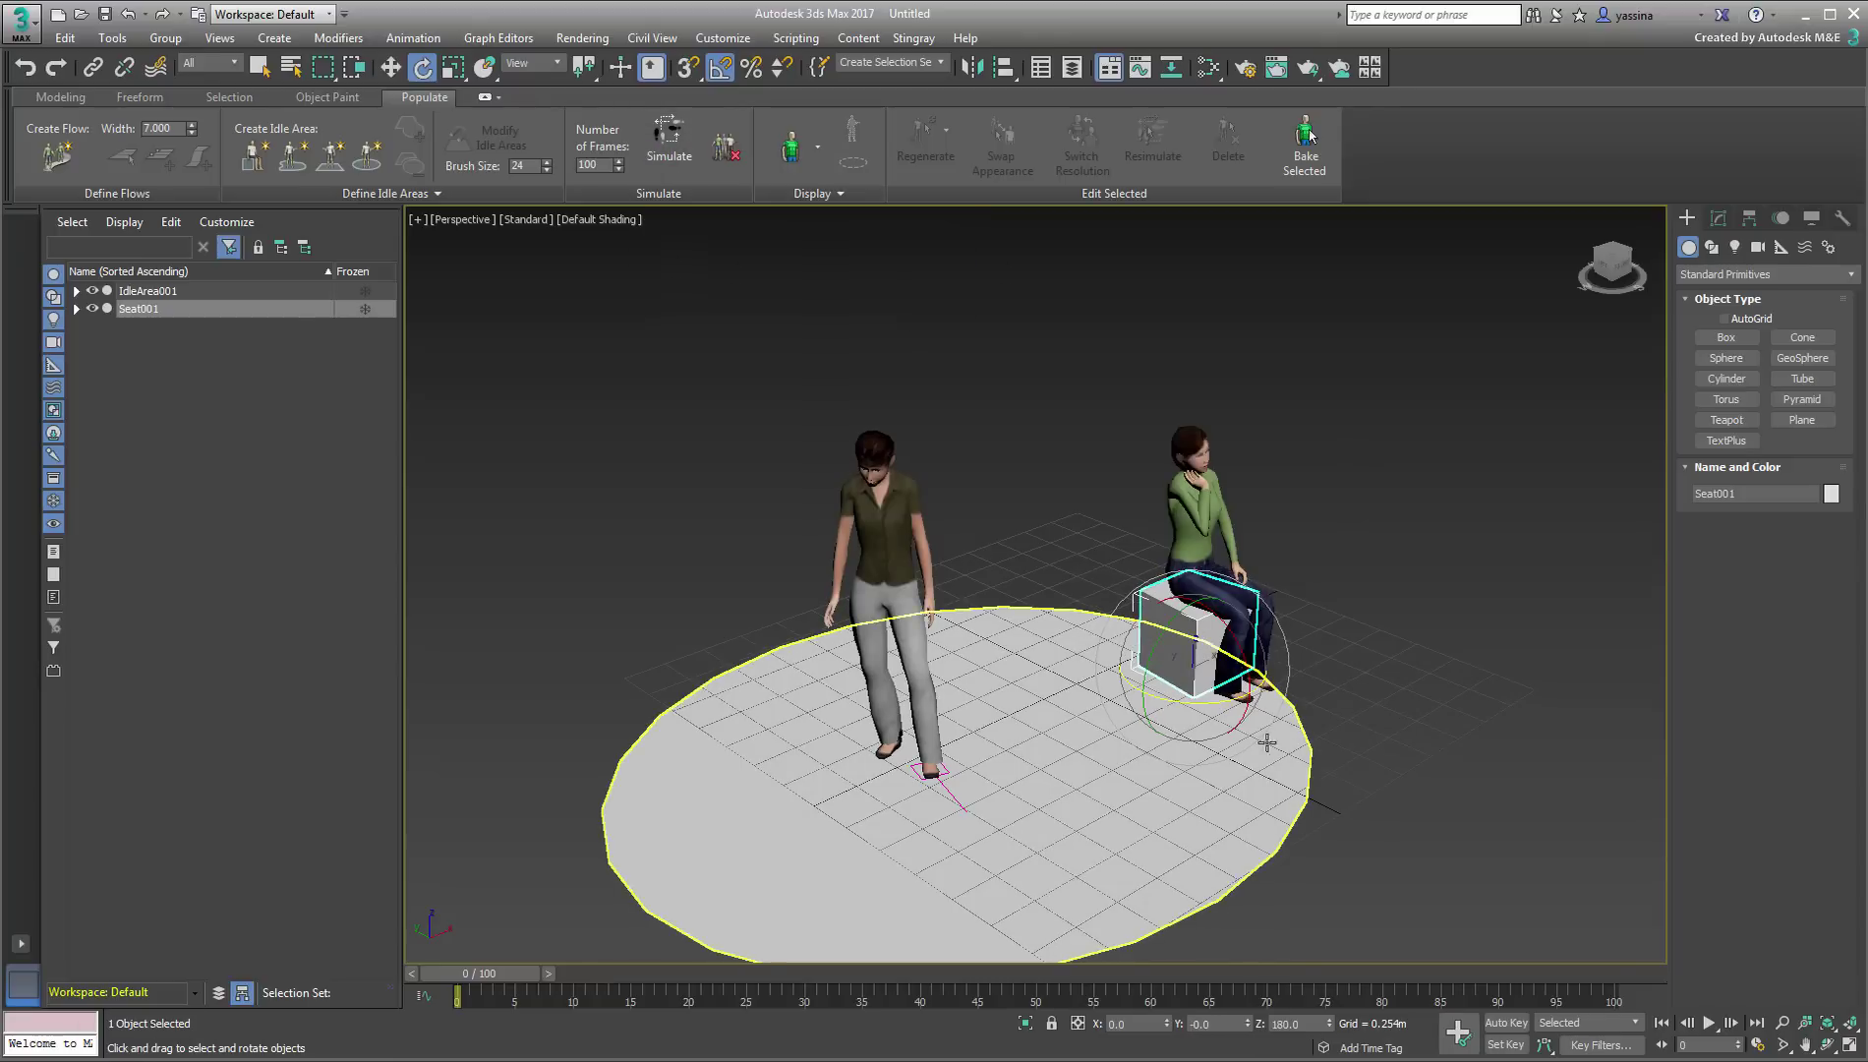
middle_click_drag(1269, 743, 1467, 739, "alt")
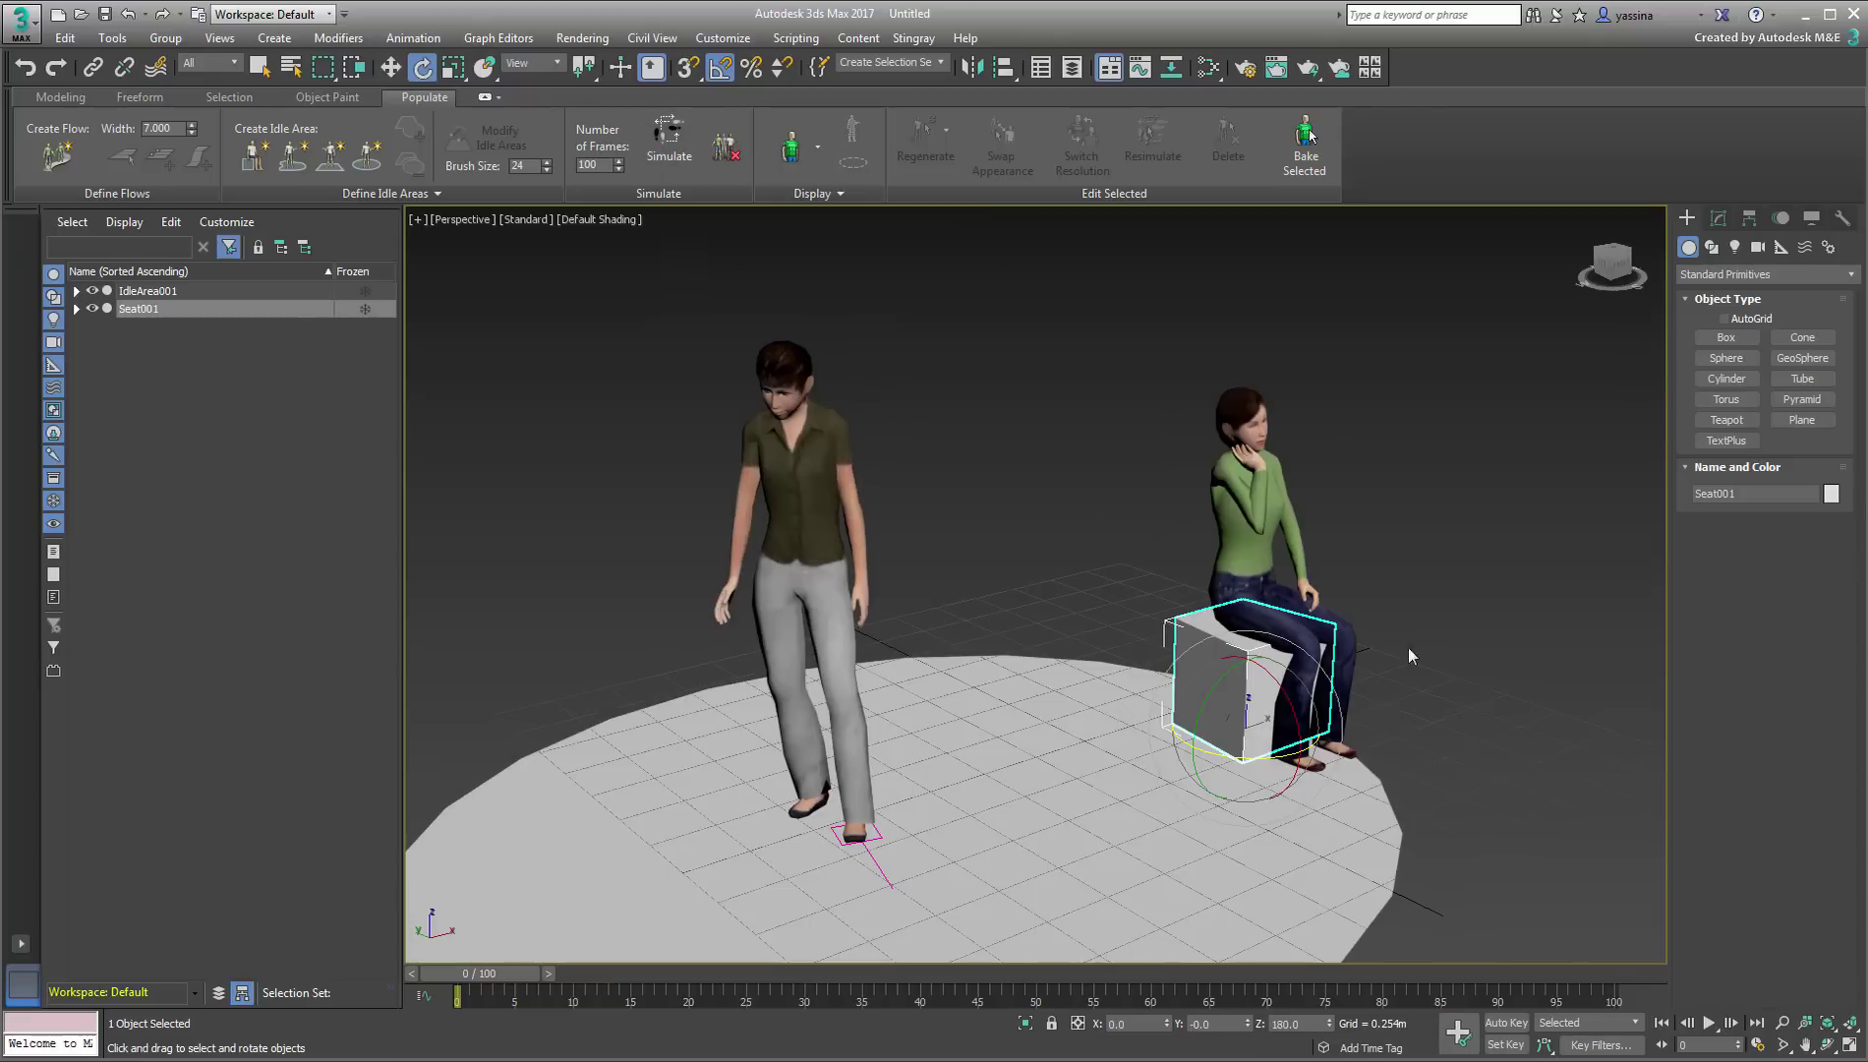
left_click(1339, 621)
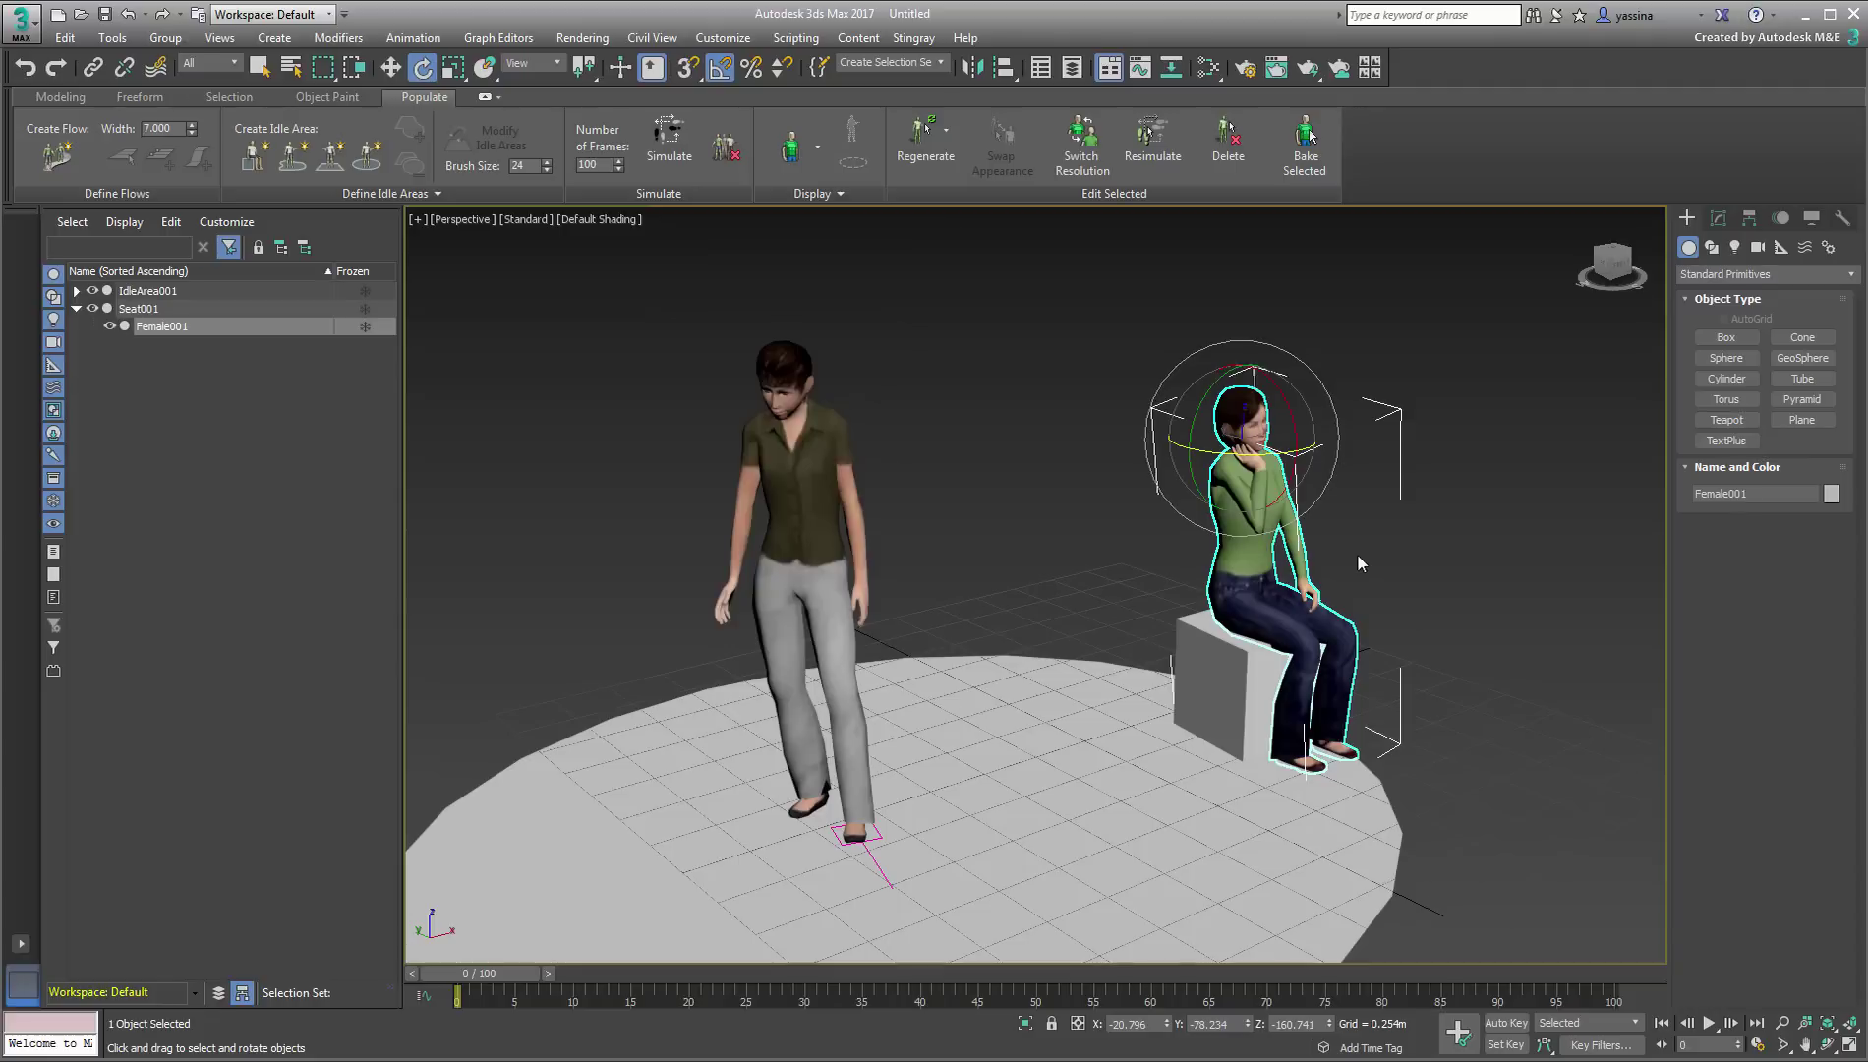
left_click(910, 132)
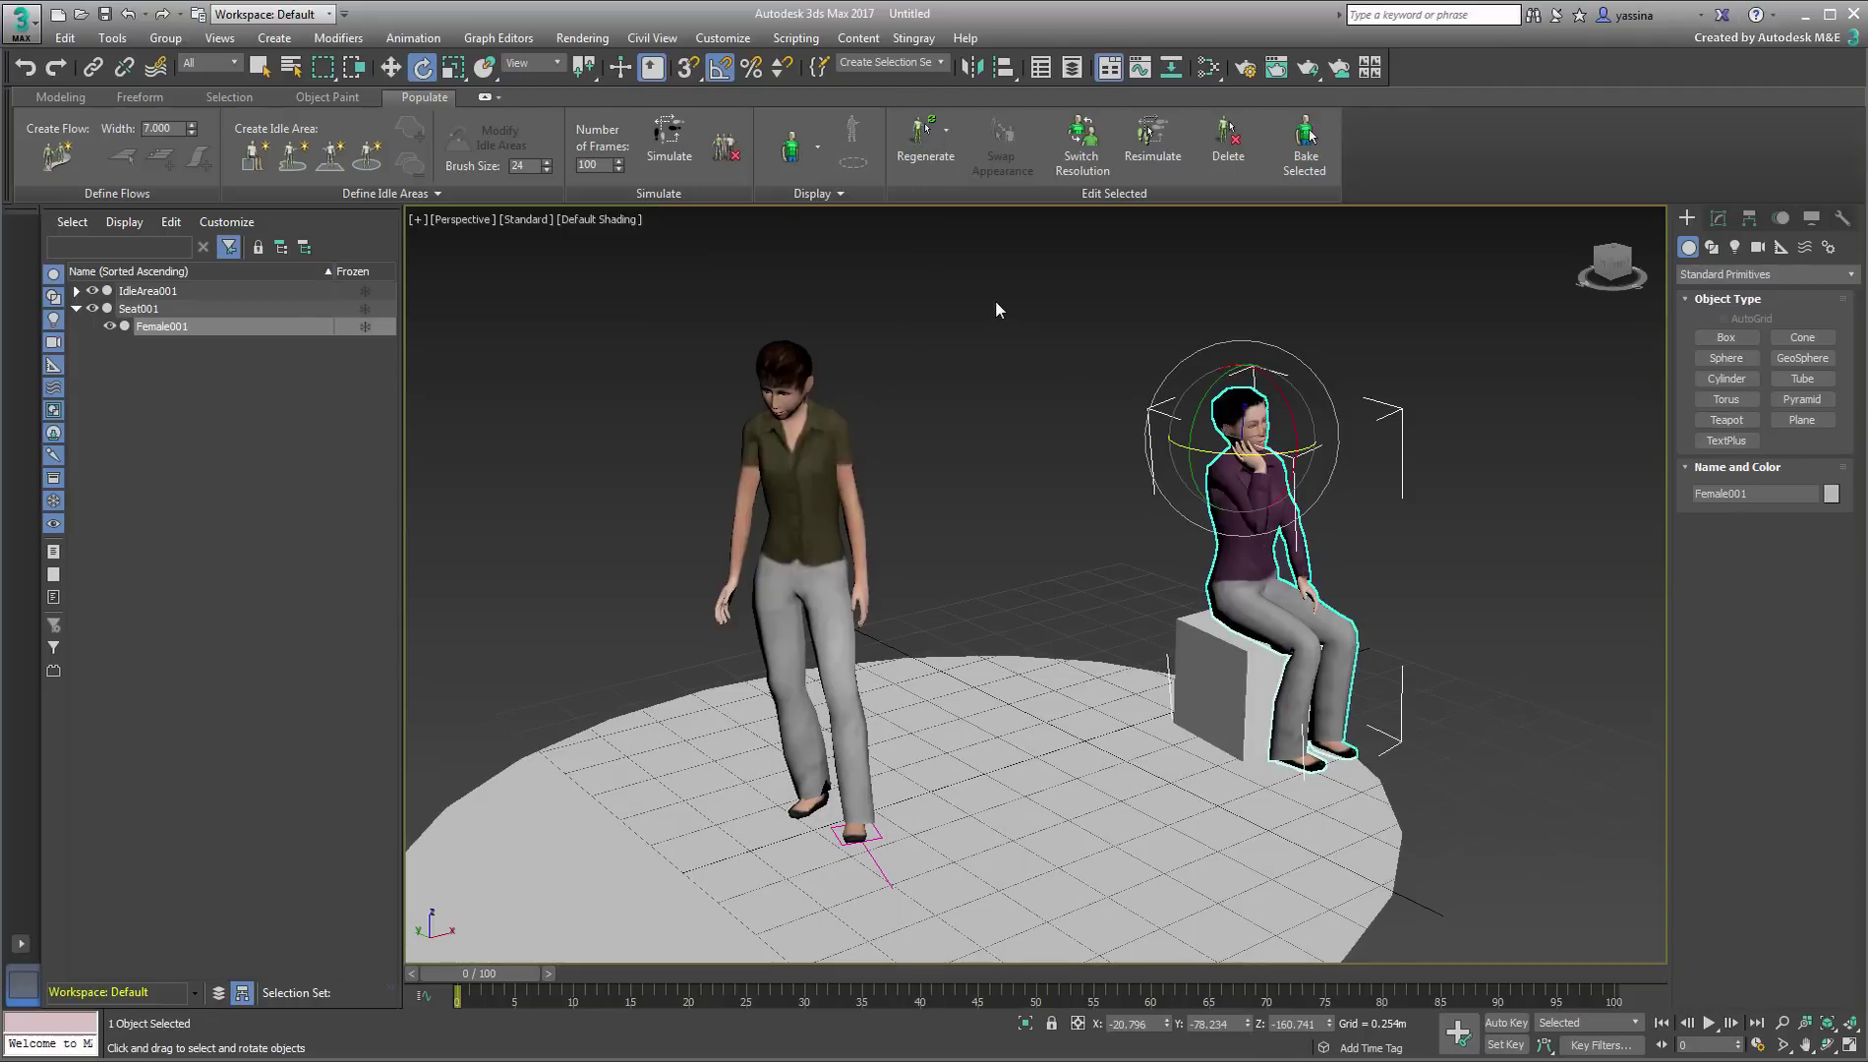
left_click(924, 139)
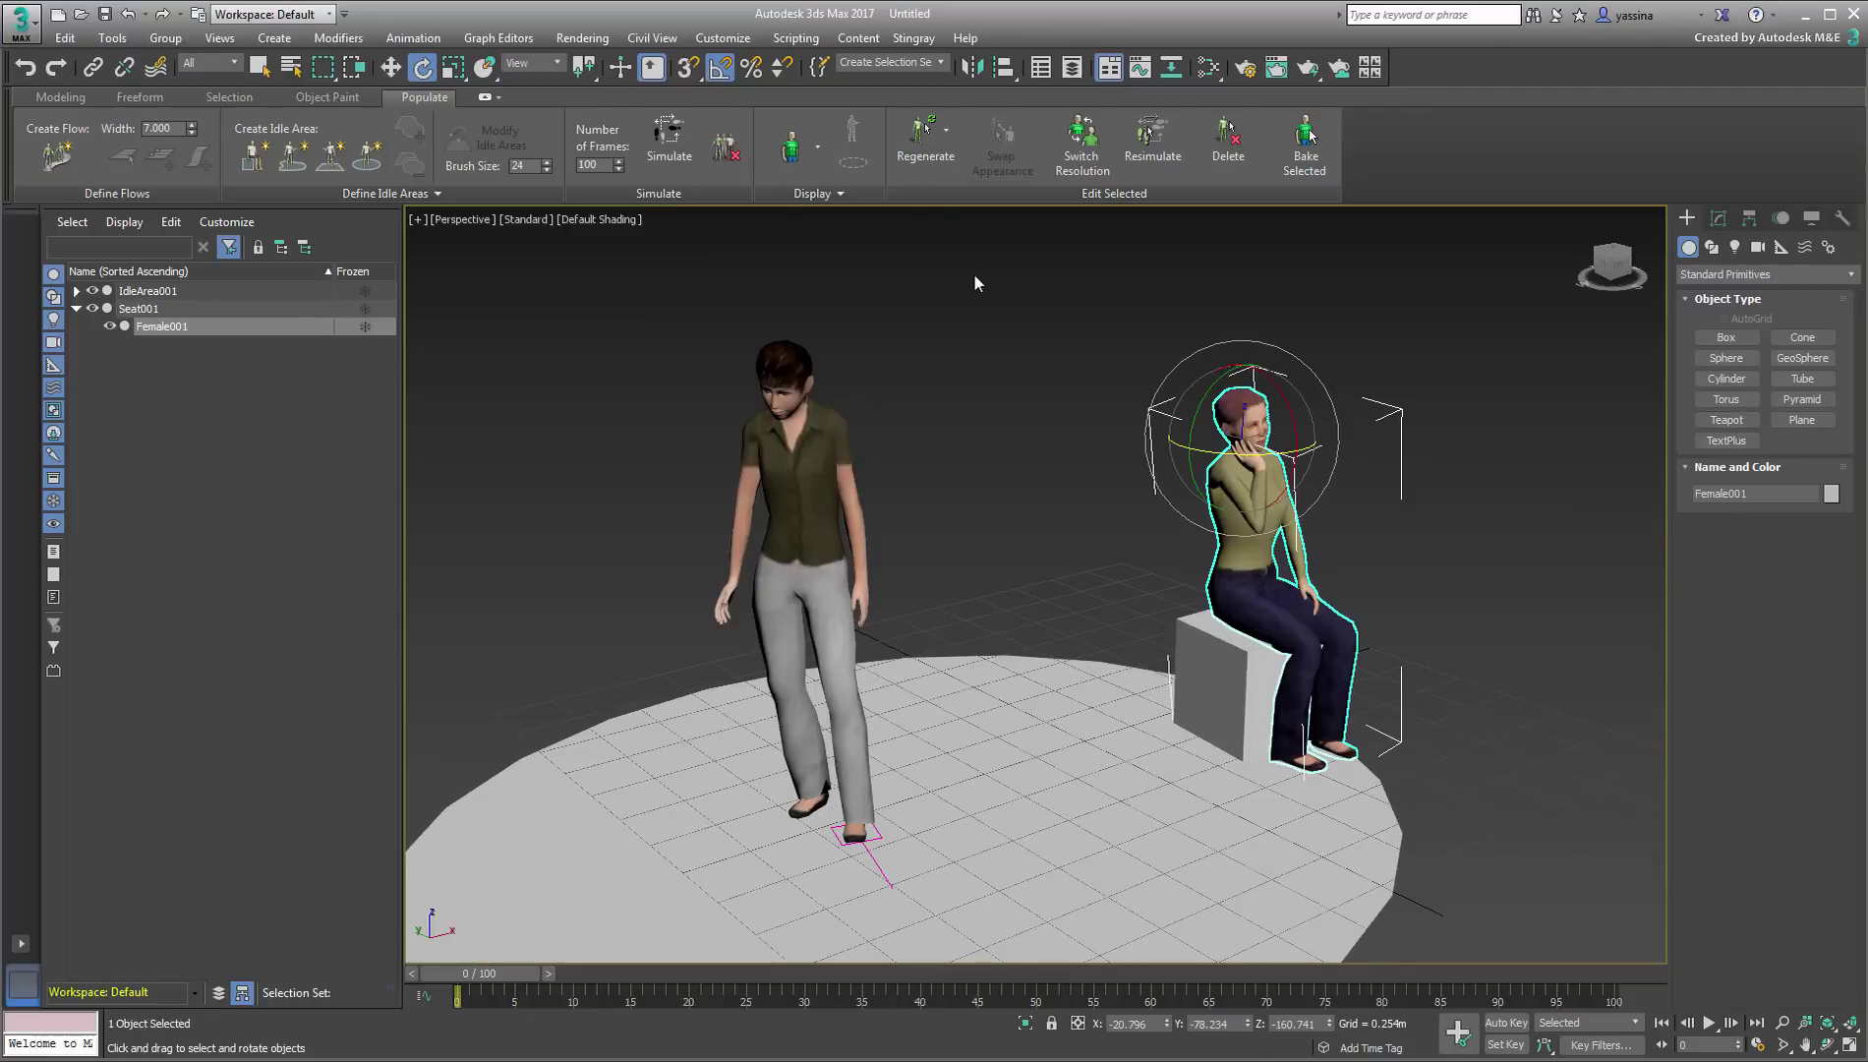
key("w")
key("z")
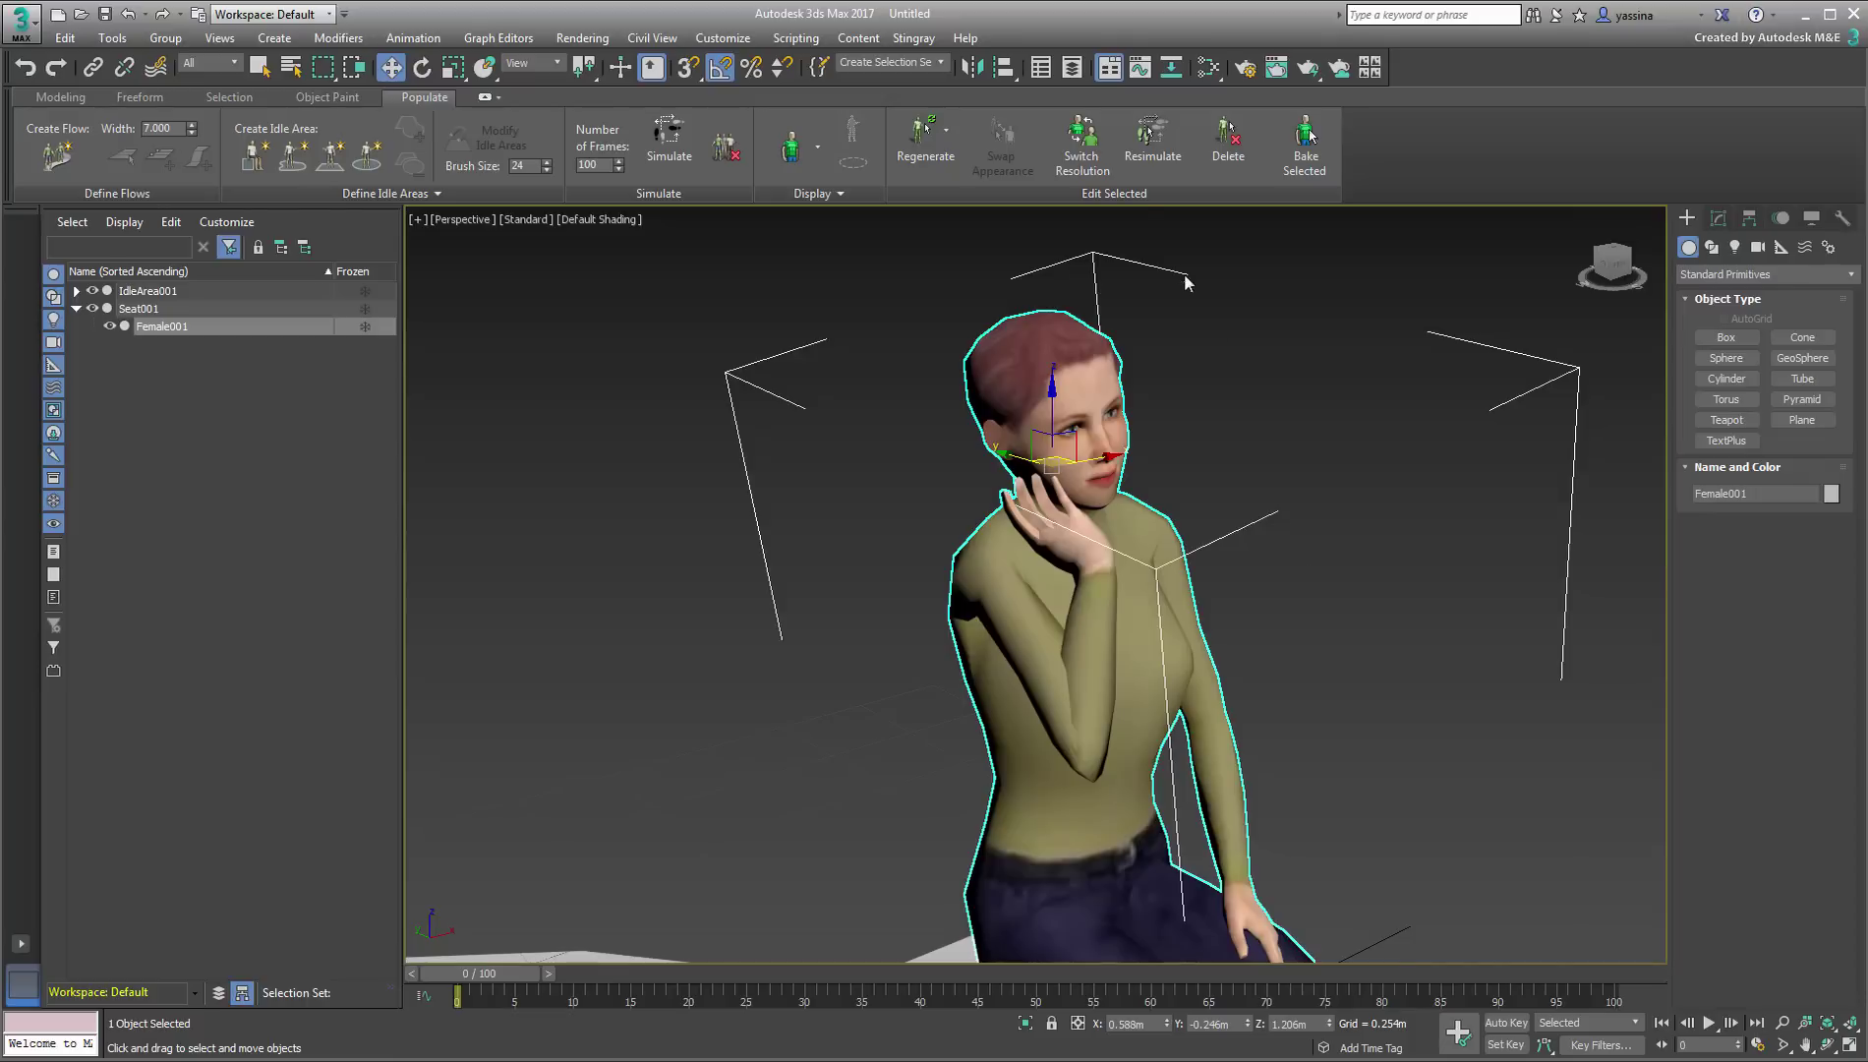
Compare Female001's low and high resolution meshes with Edged Faces, ending on high resolution
left_click(1090, 147)
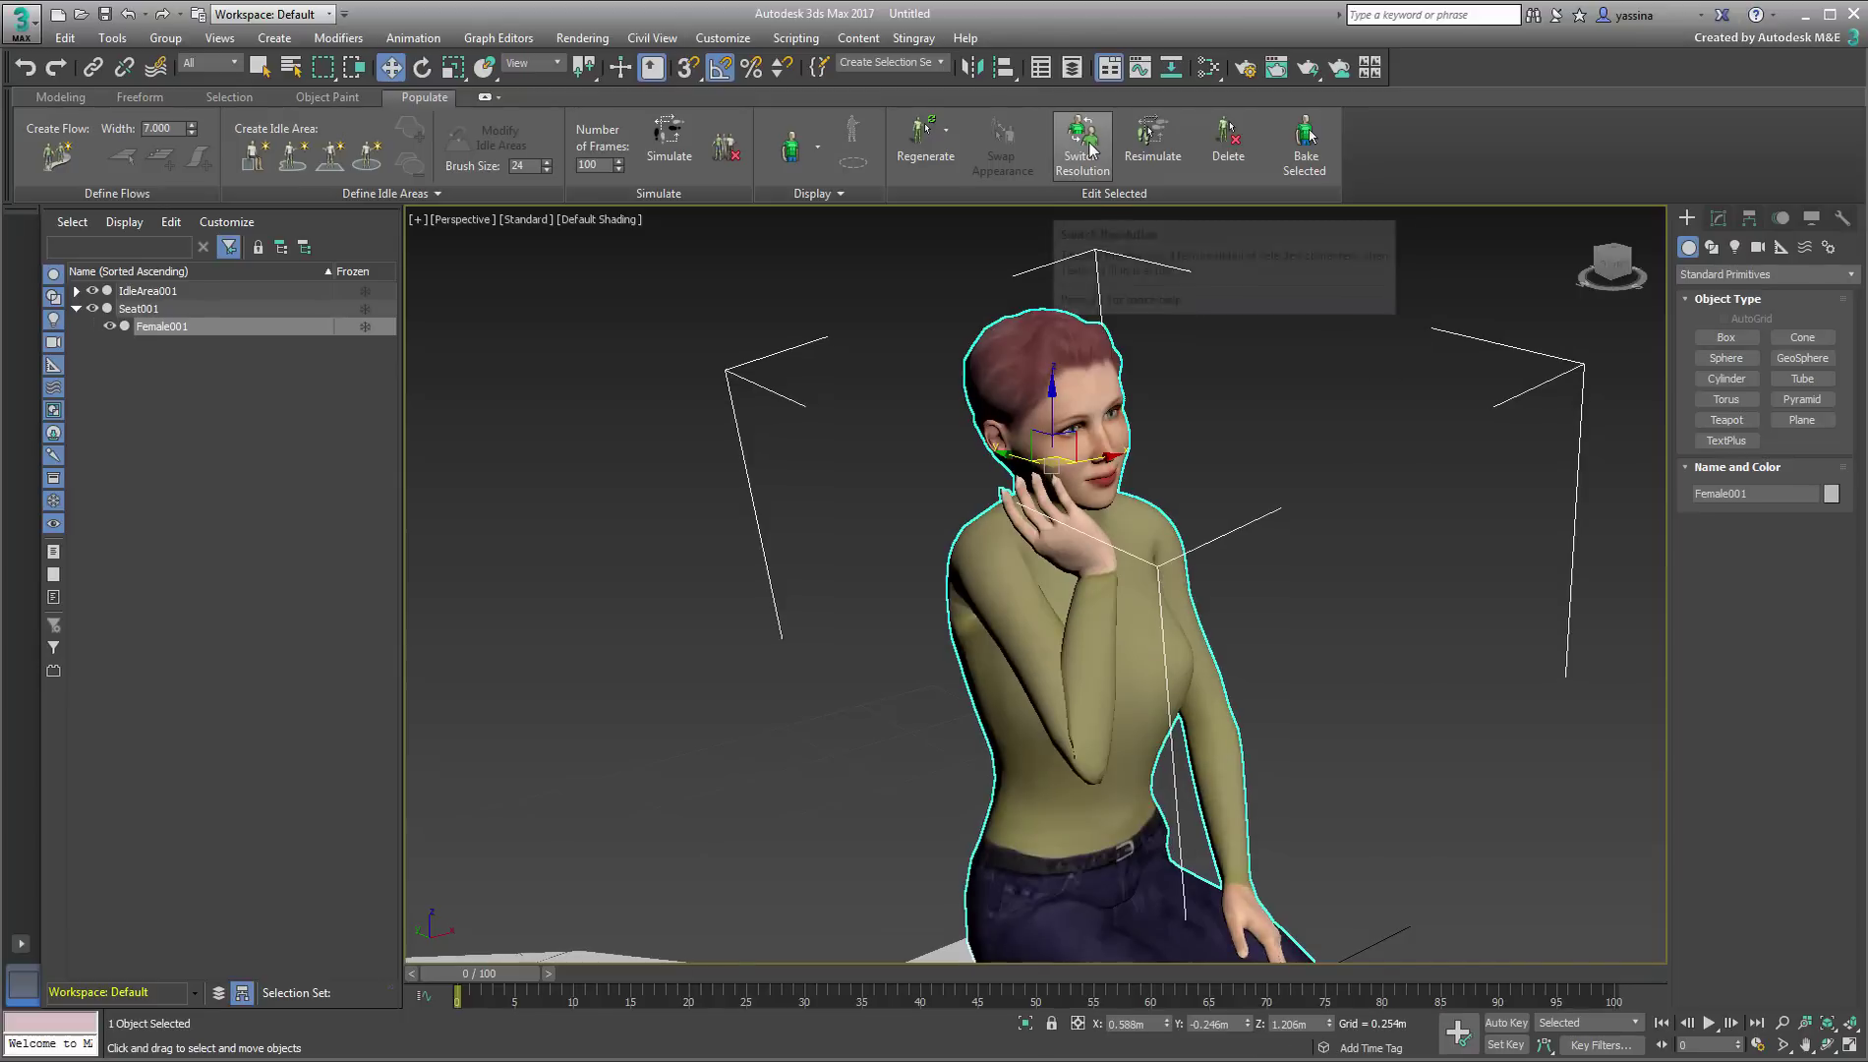
left_click(1089, 147)
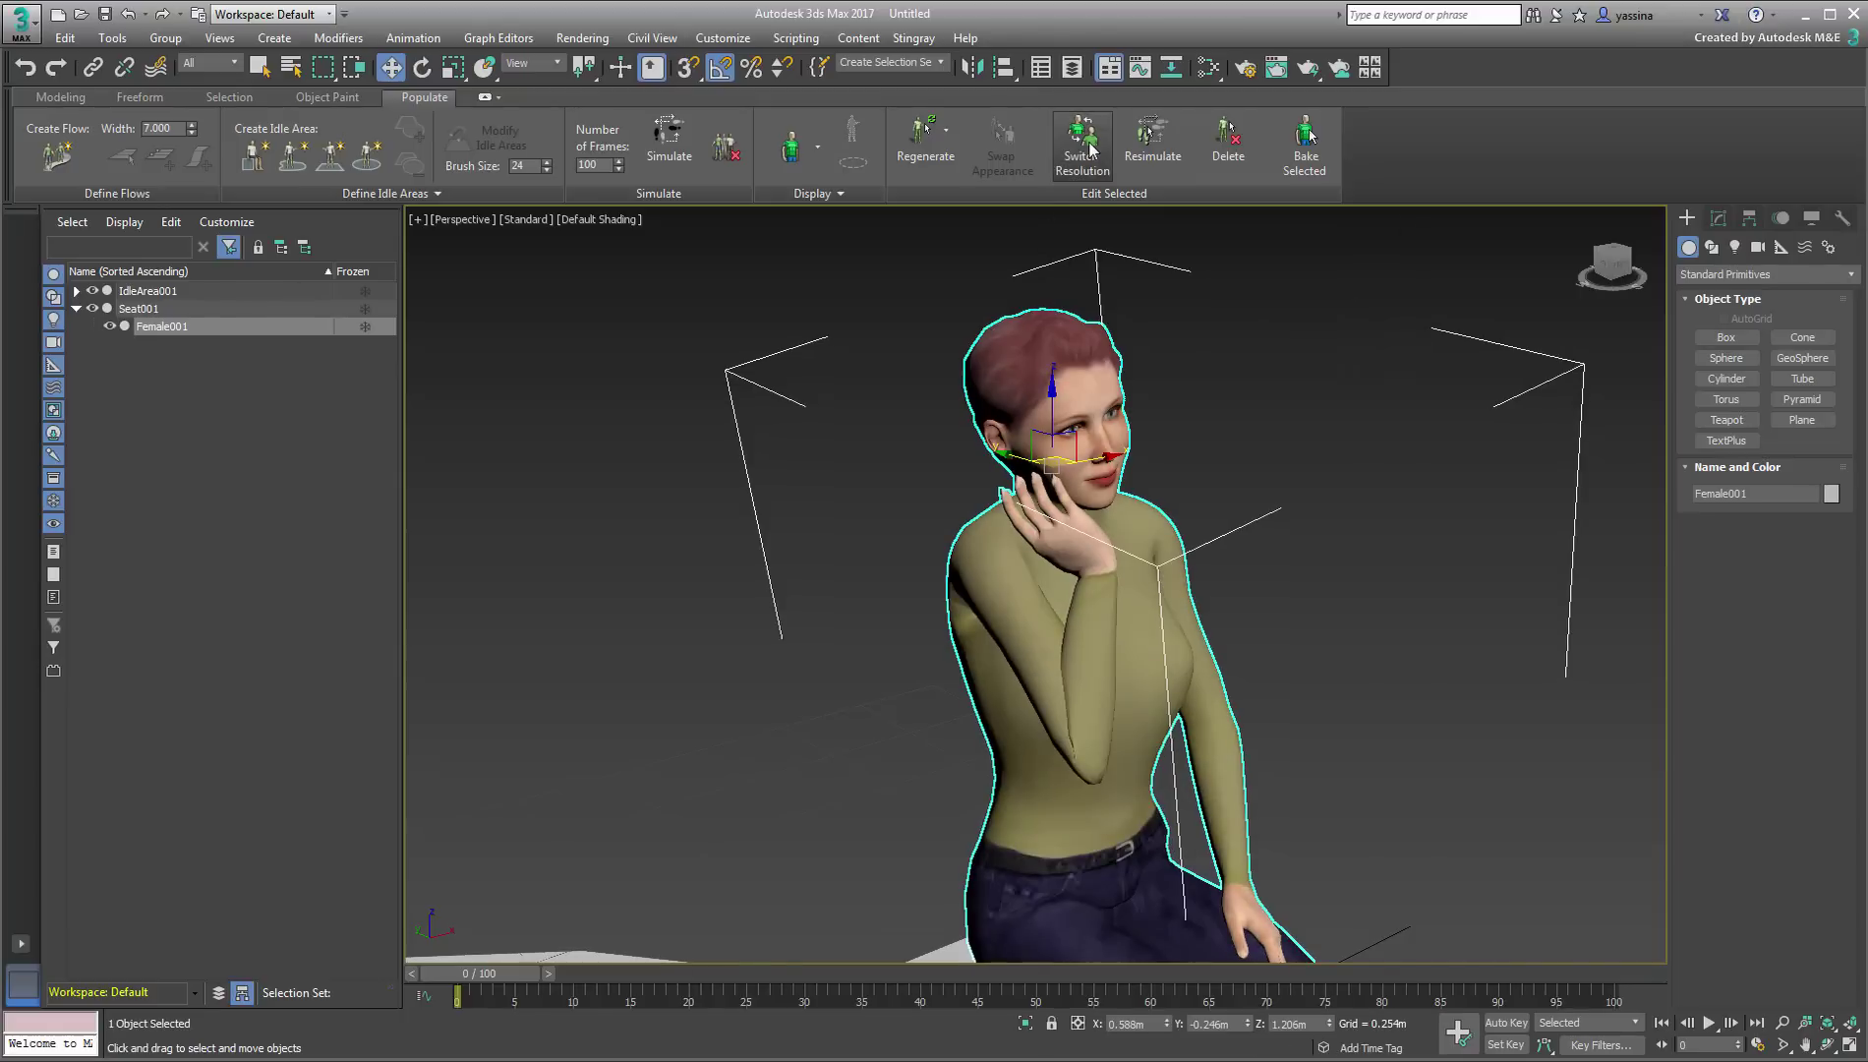
middle_click_drag(1422, 268, 1235, 282)
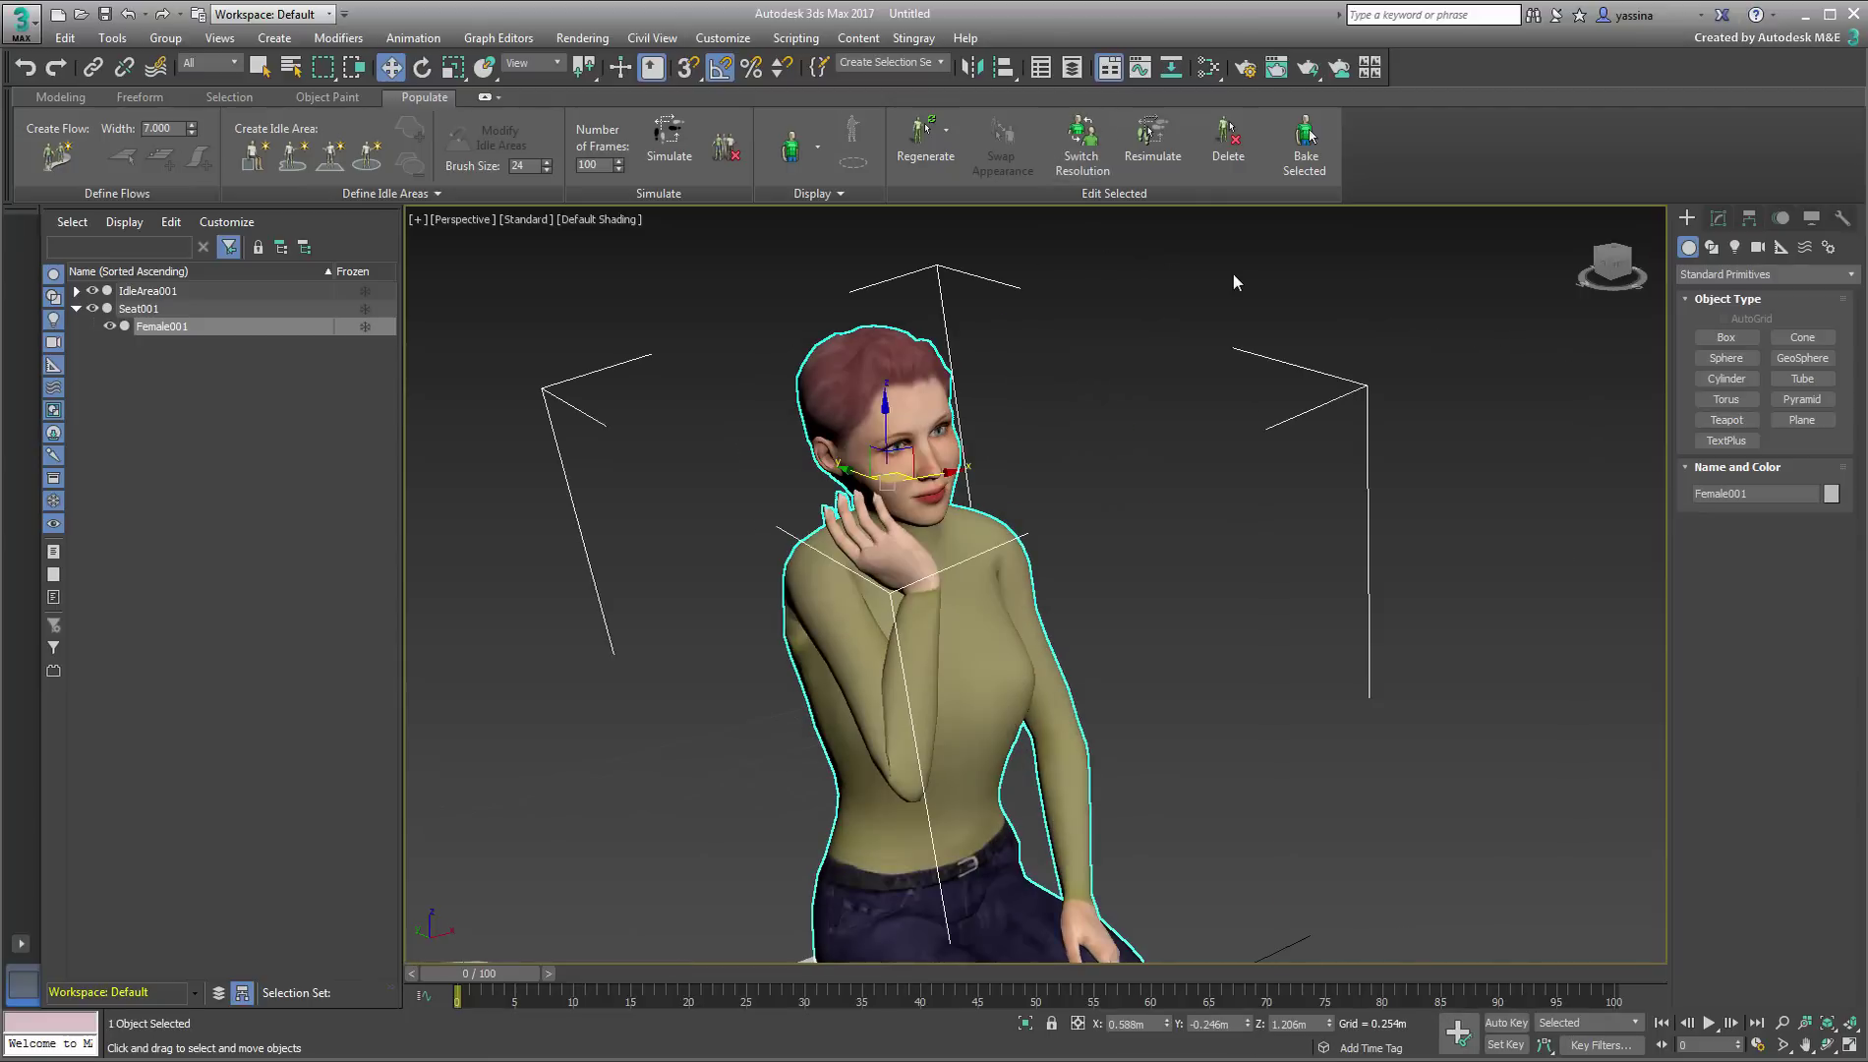
key("F4")
left_click(1084, 157)
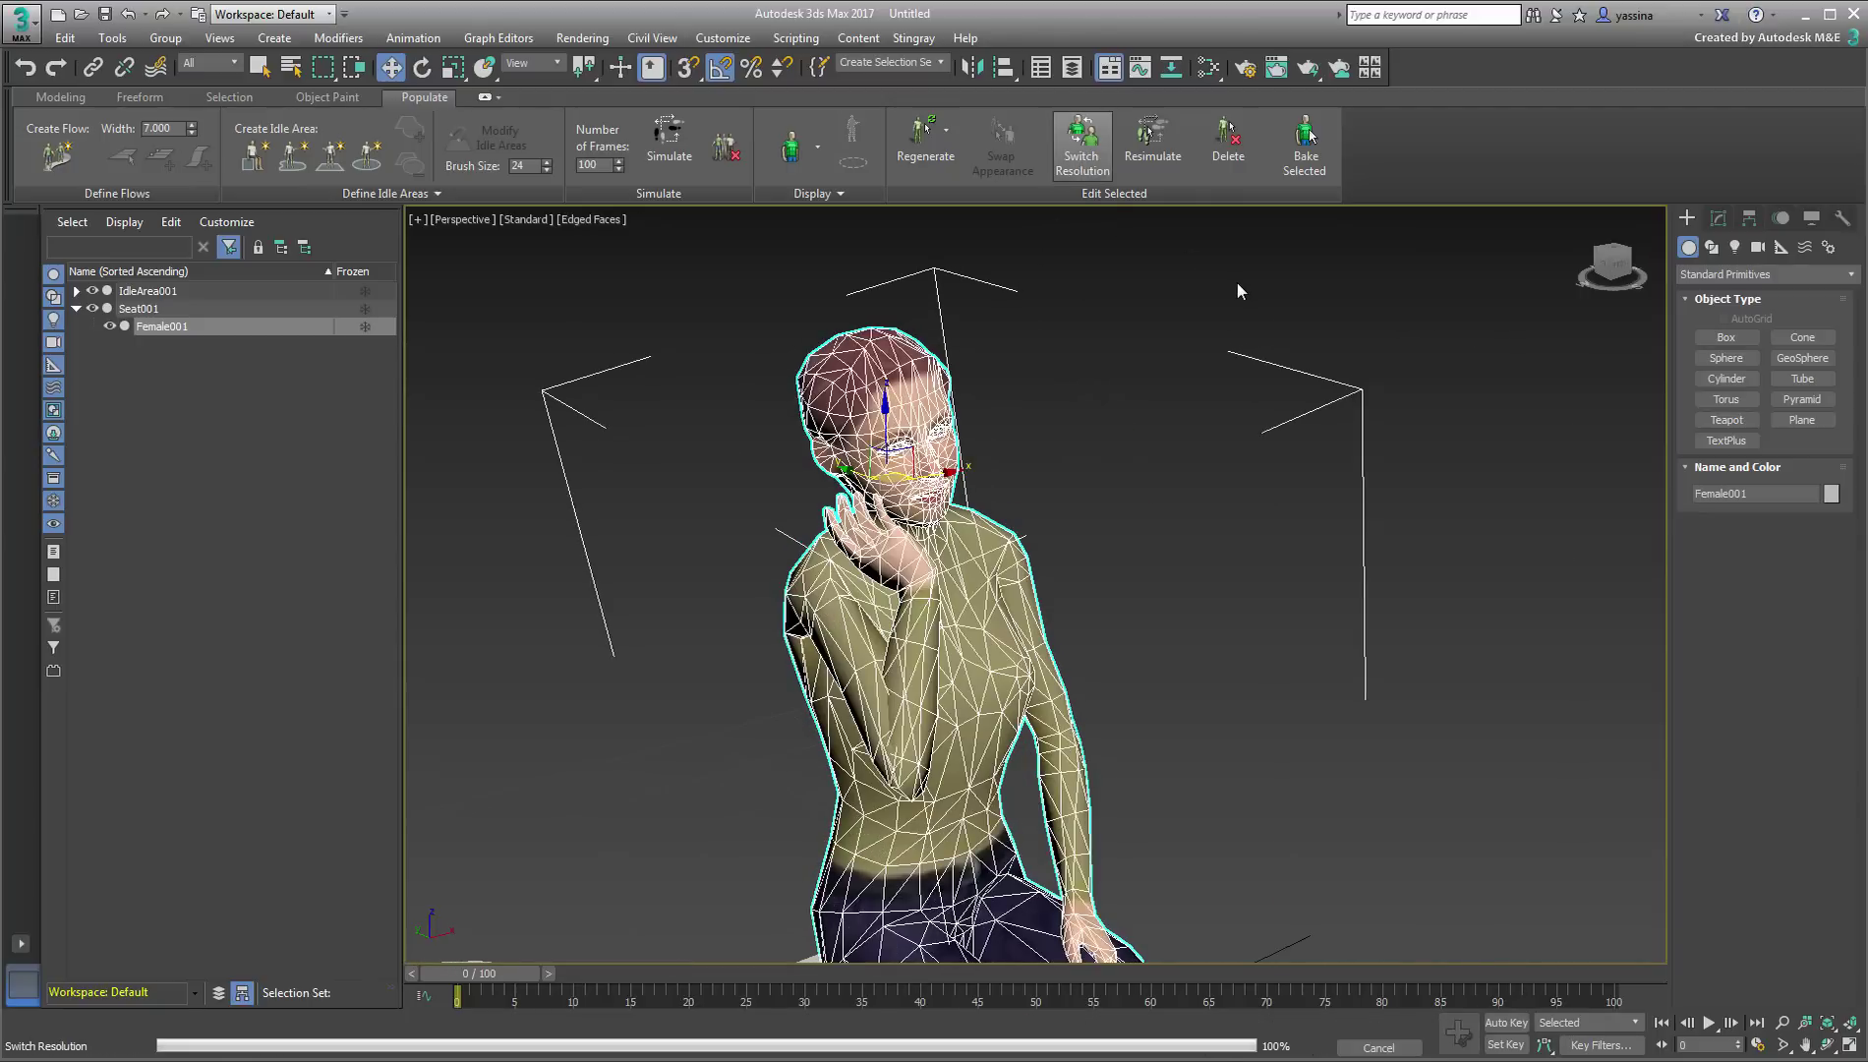
key("F4")
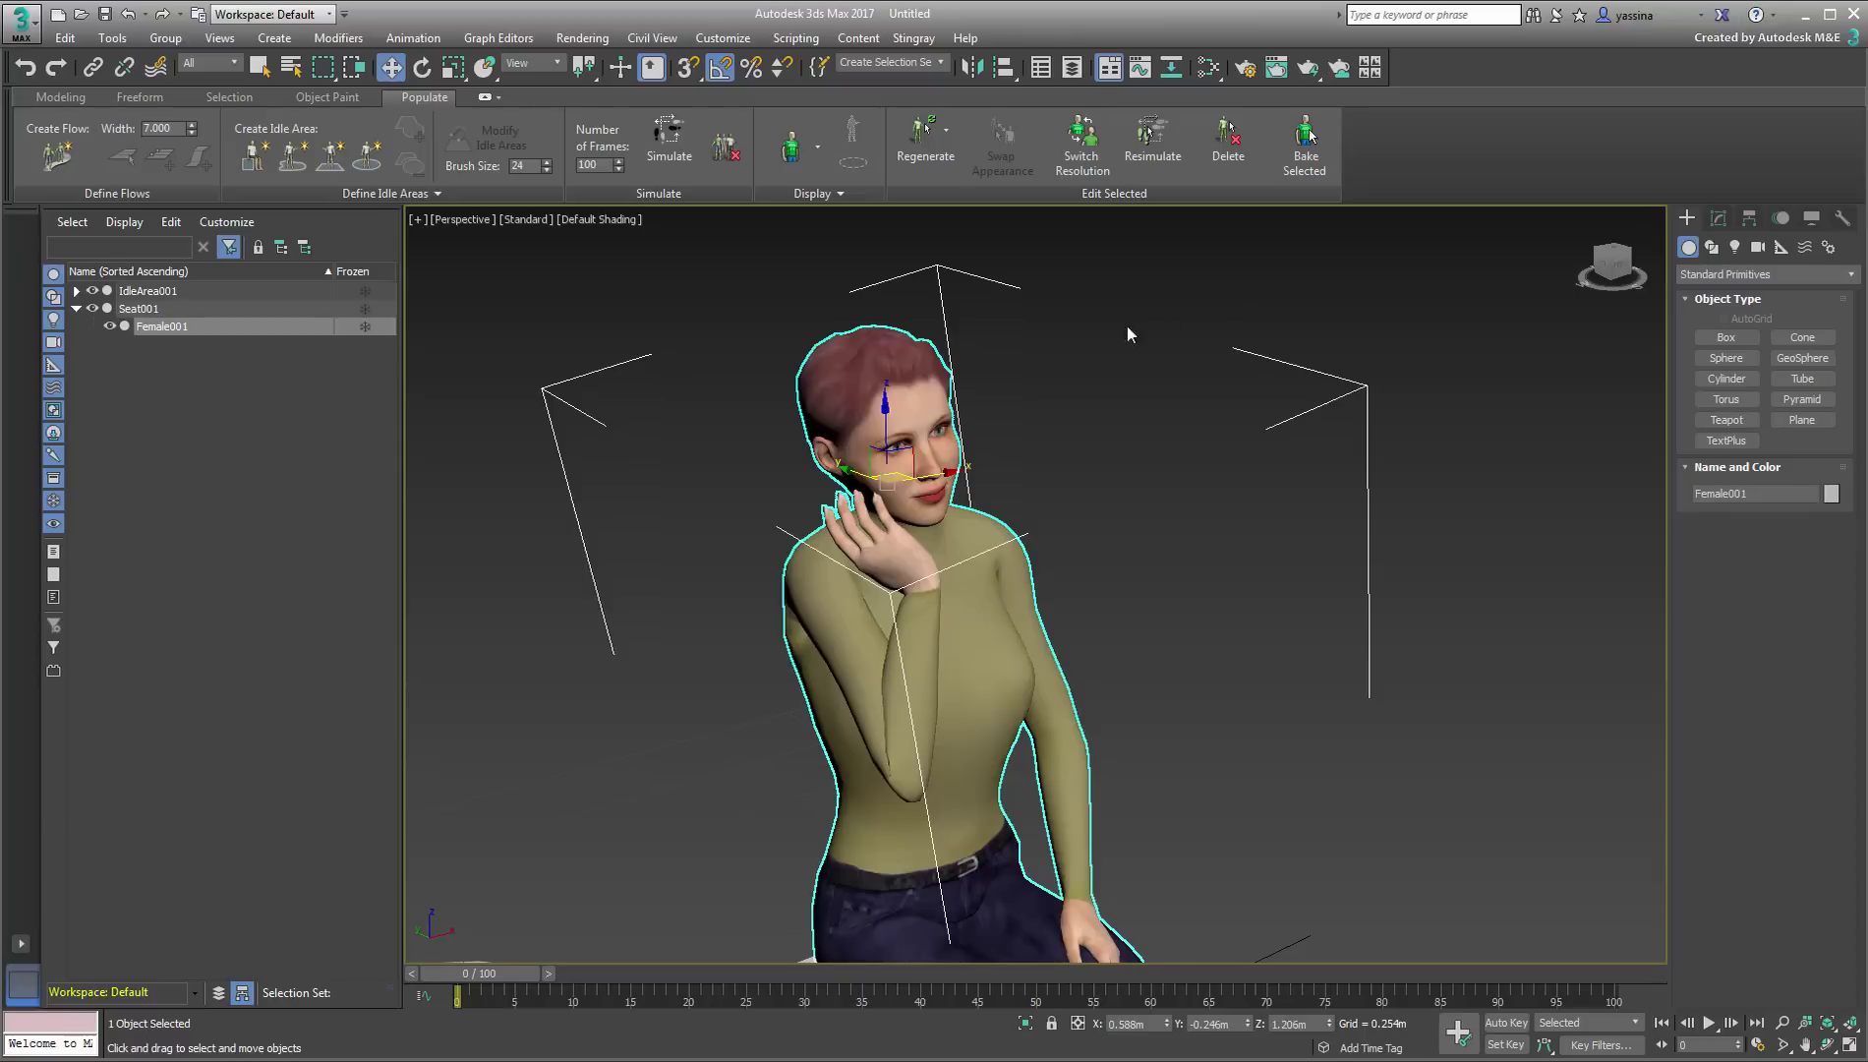
scroll(930, 381, "up", 5)
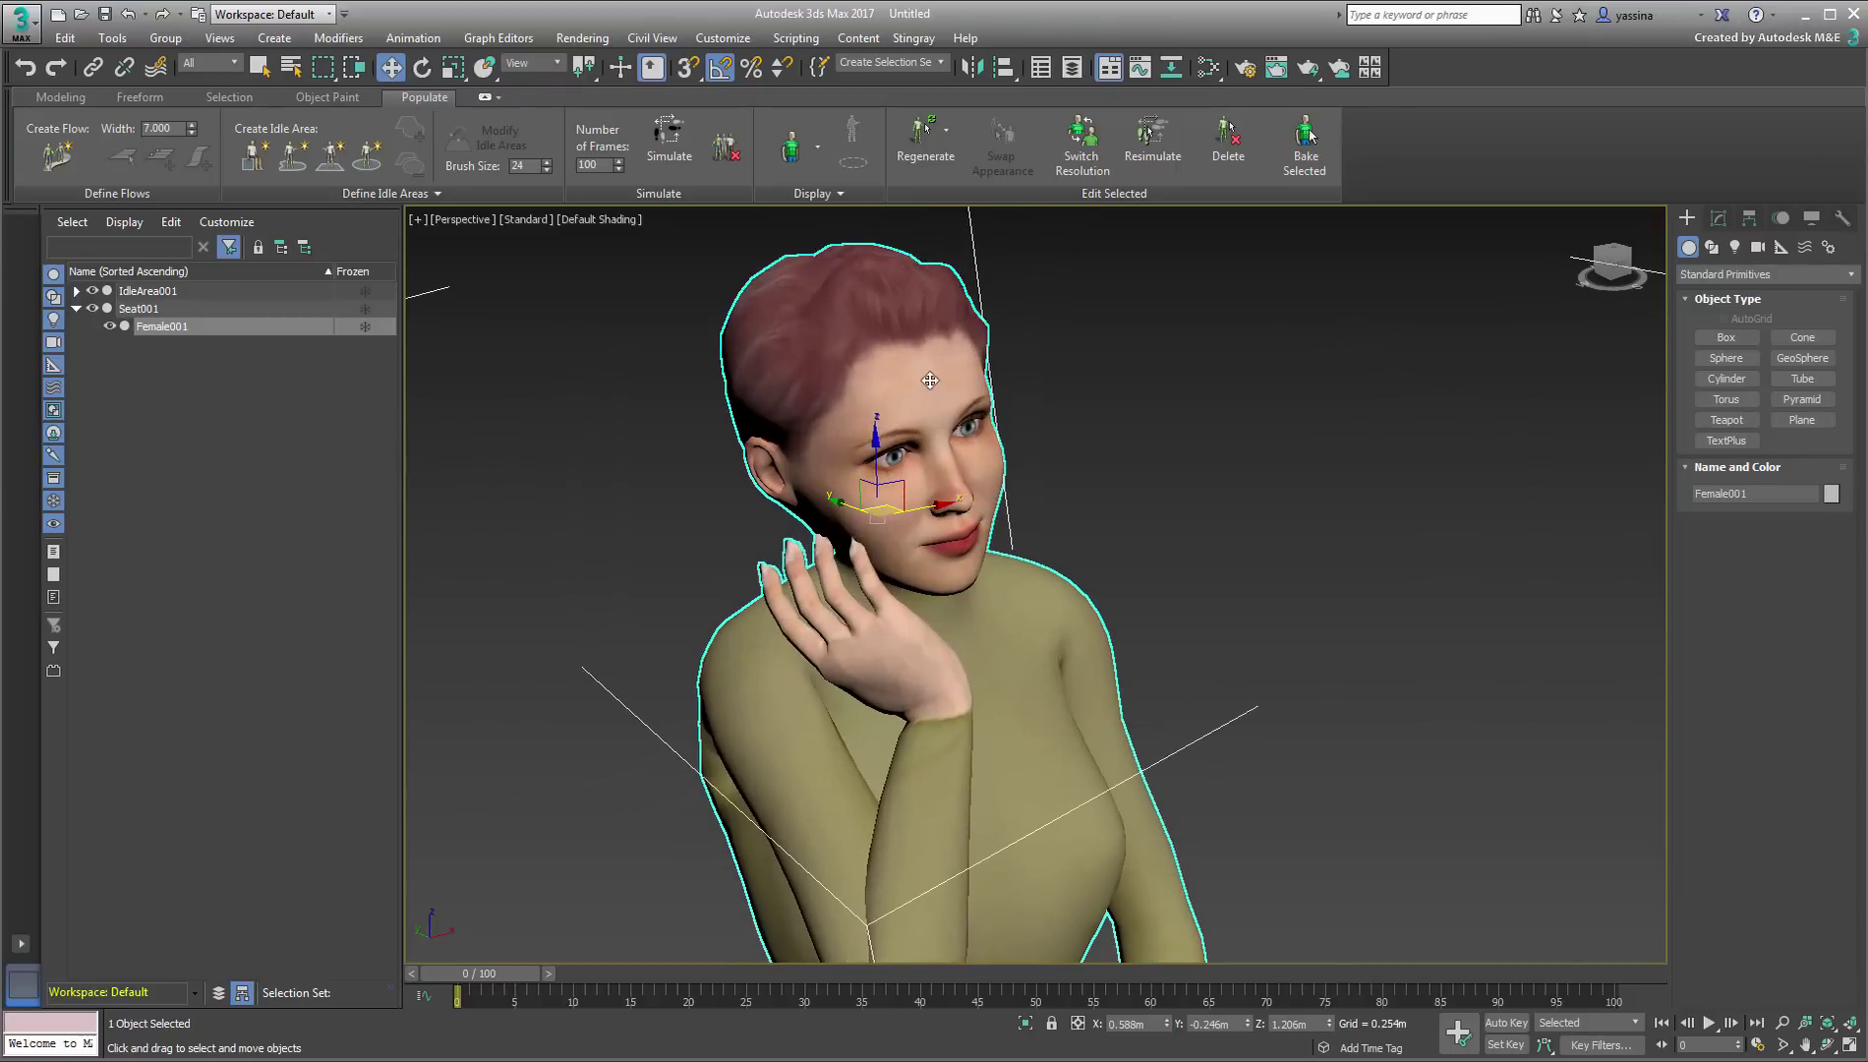
left_click(1091, 162)
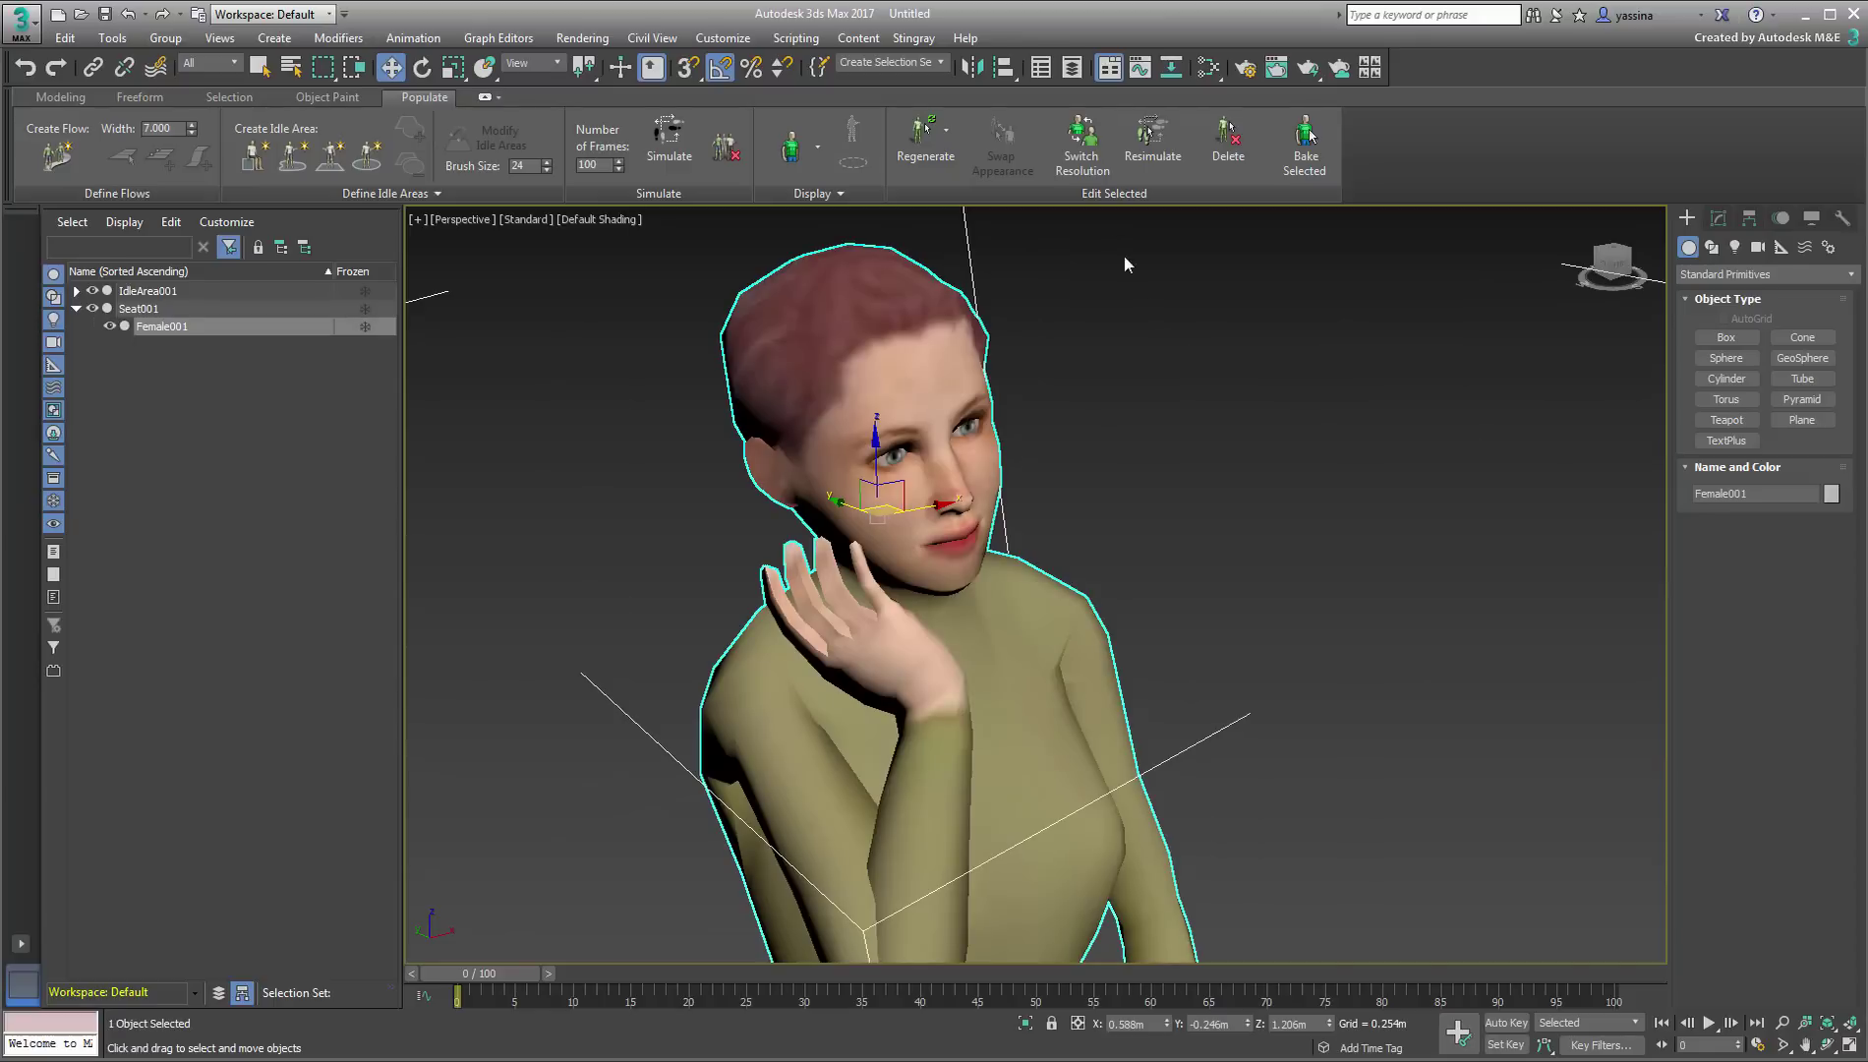
left_click(1082, 143)
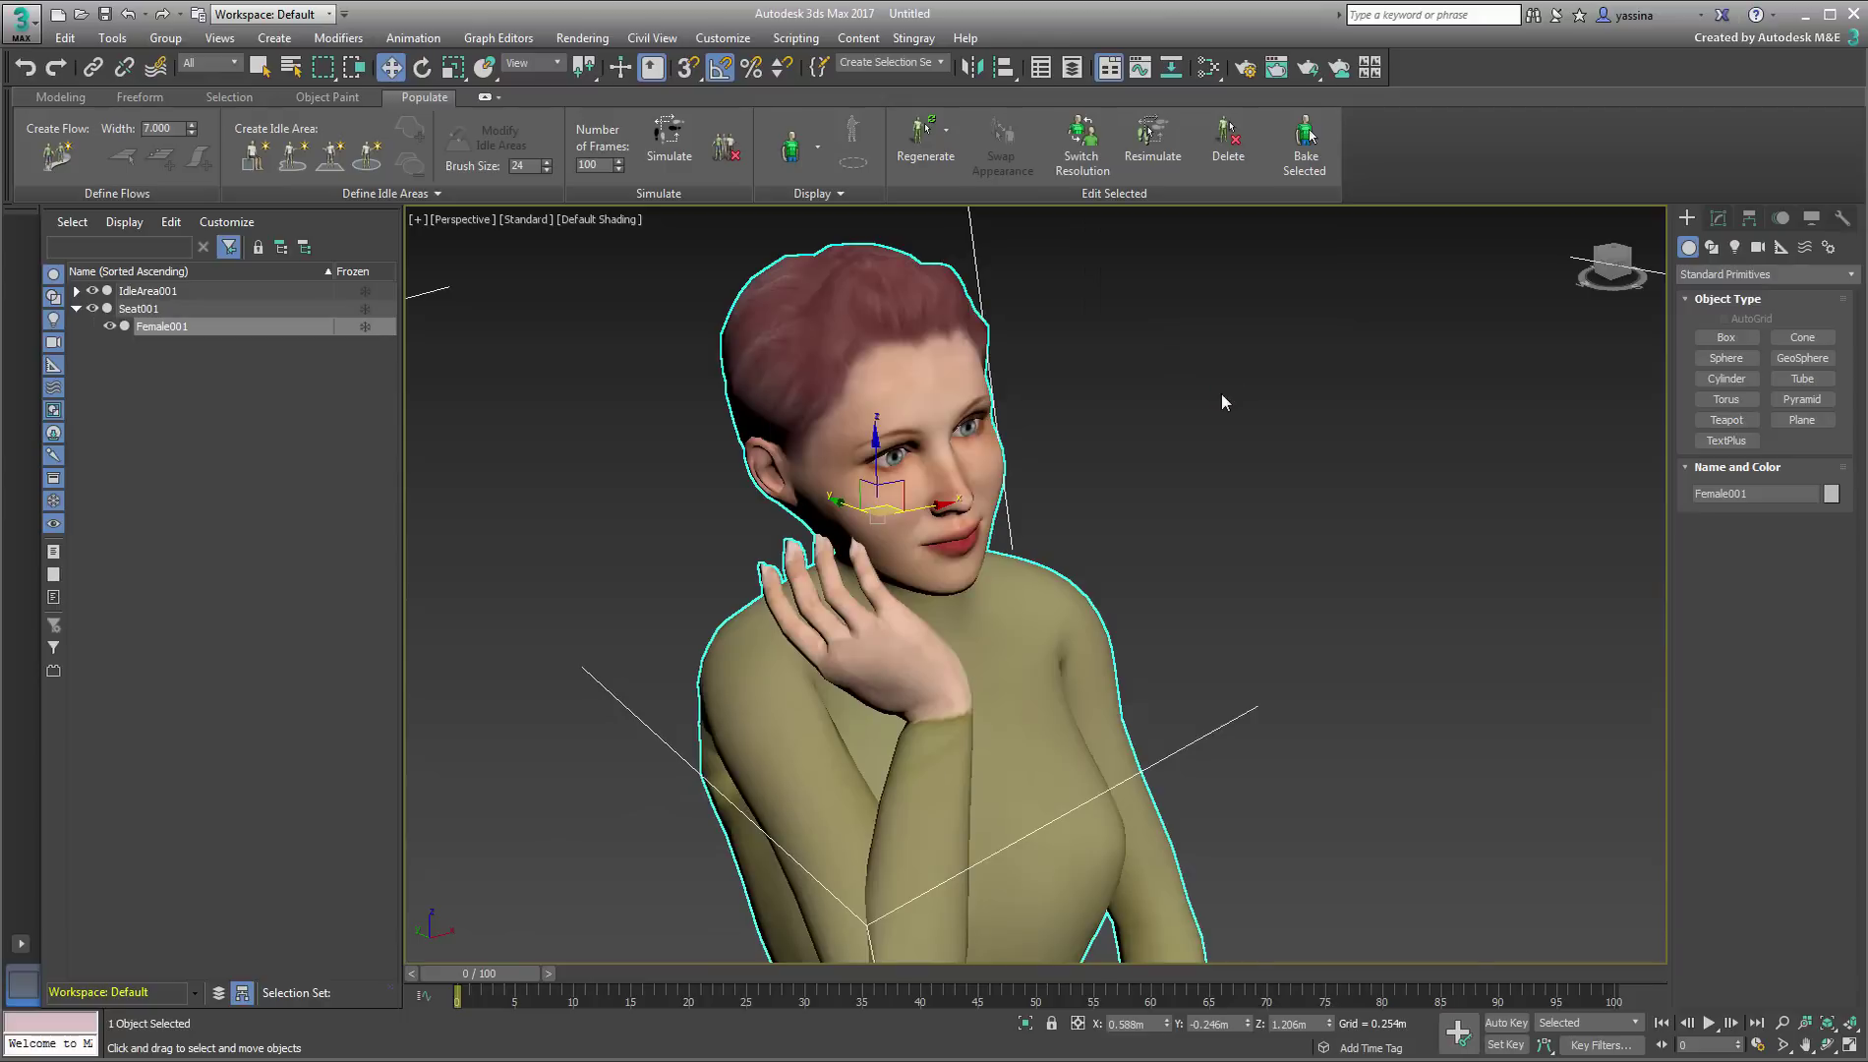
Pan the view to bring the standing woman in and select her
scroll(1180, 531, "down", 6)
scroll(1238, 587, "up", 2)
middle_click_drag(1239, 587, 1147, 498)
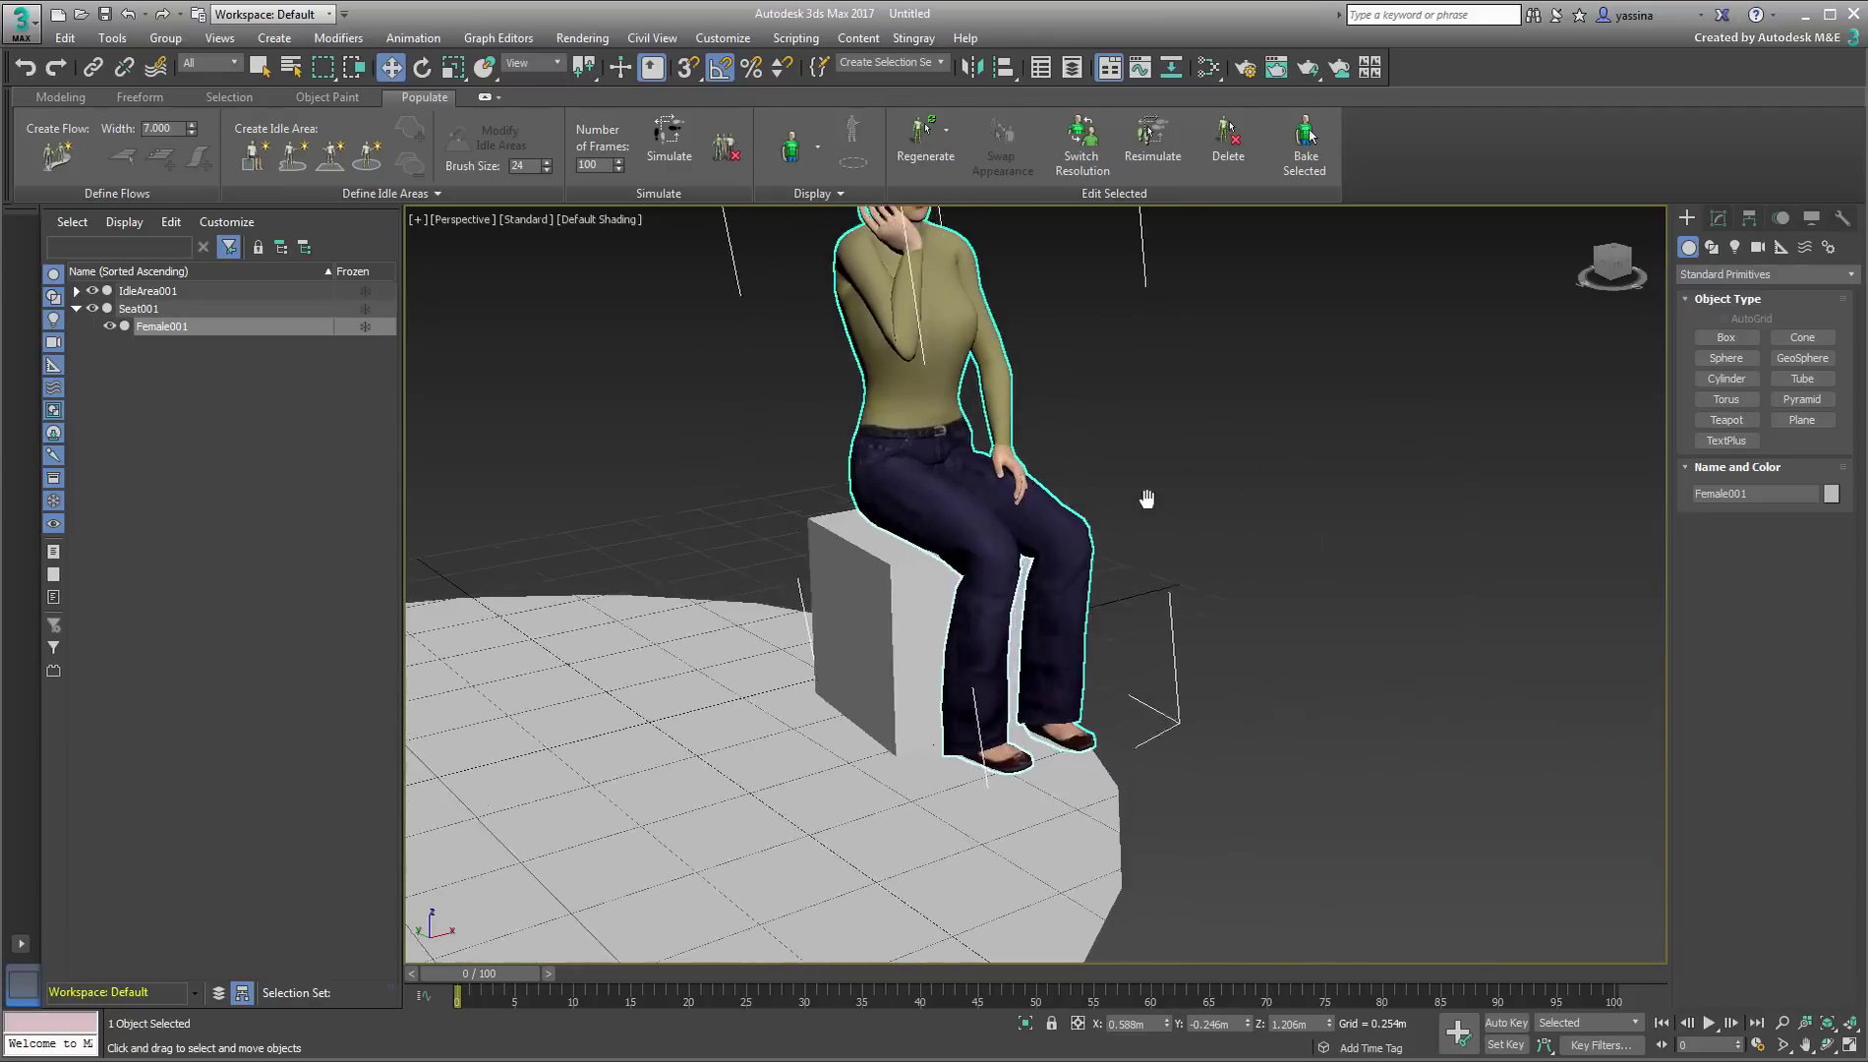
scroll(1170, 551, "down", 3)
middle_click_drag(1200, 603, 1538, 595)
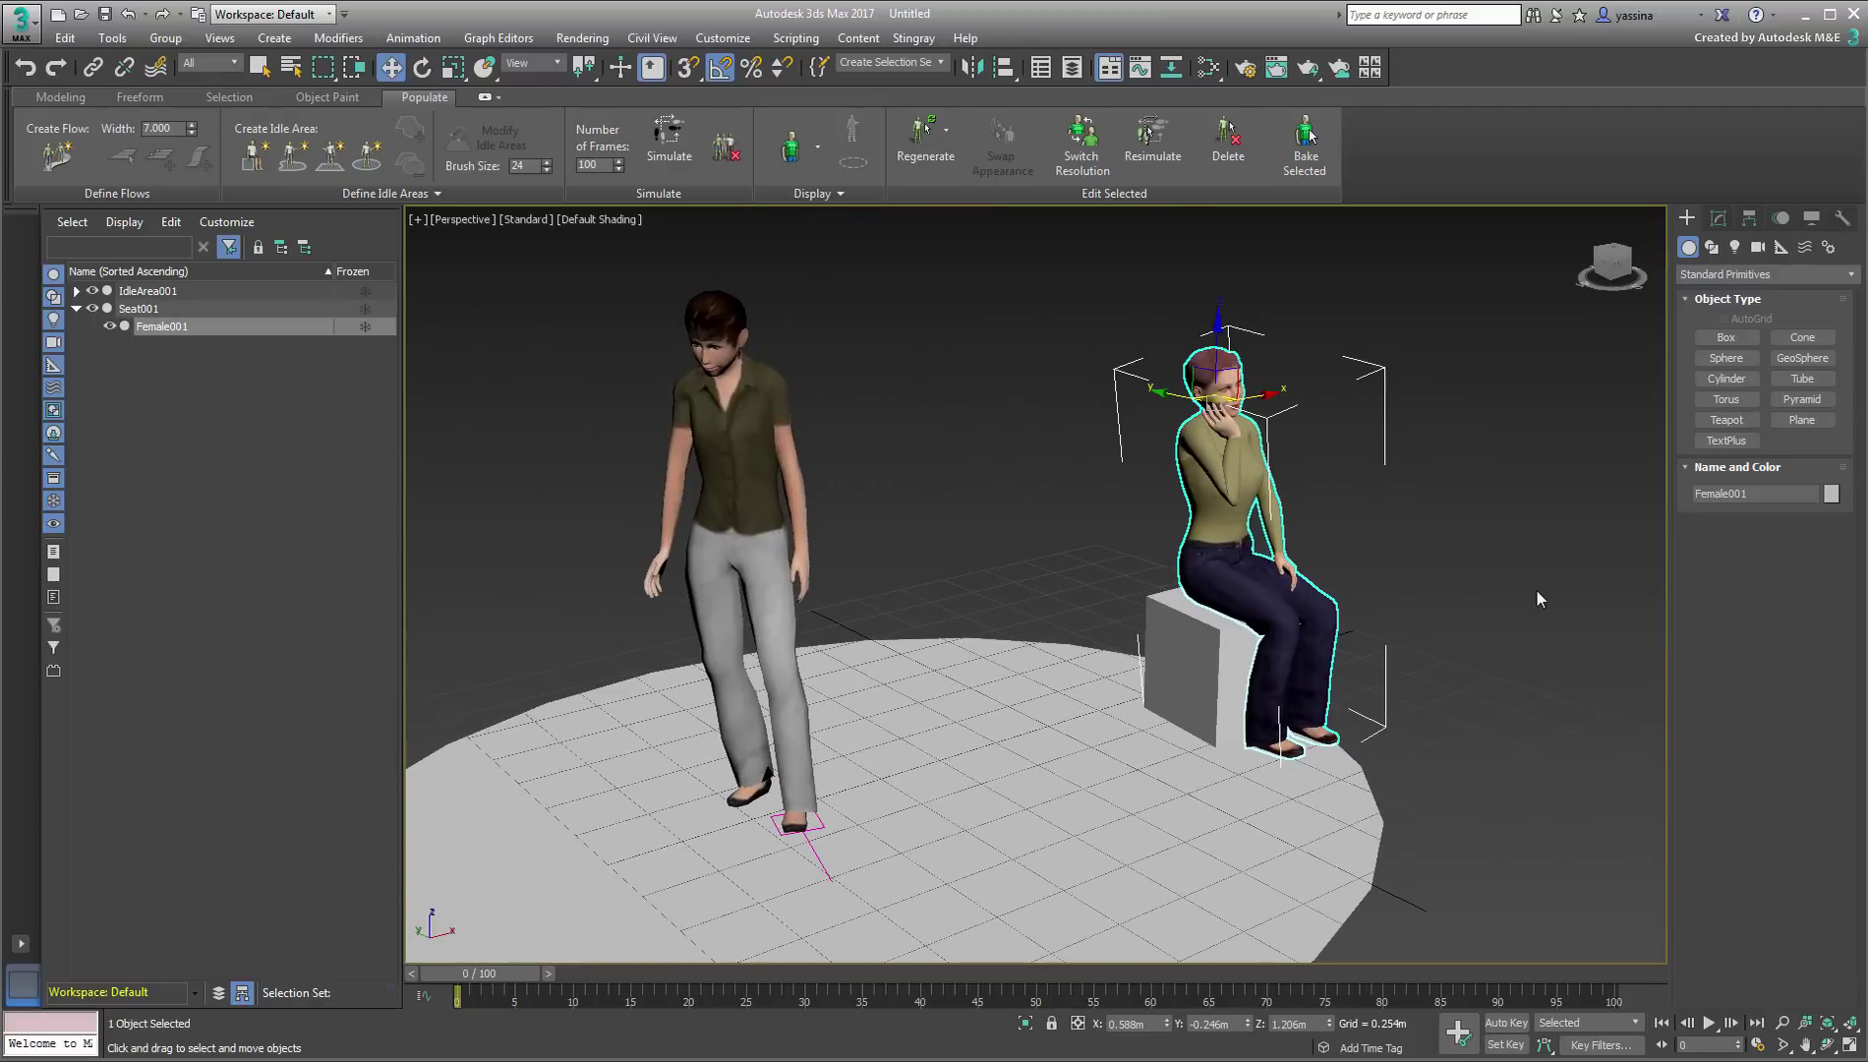
left_click(720, 359)
scroll(721, 358, "up", 5)
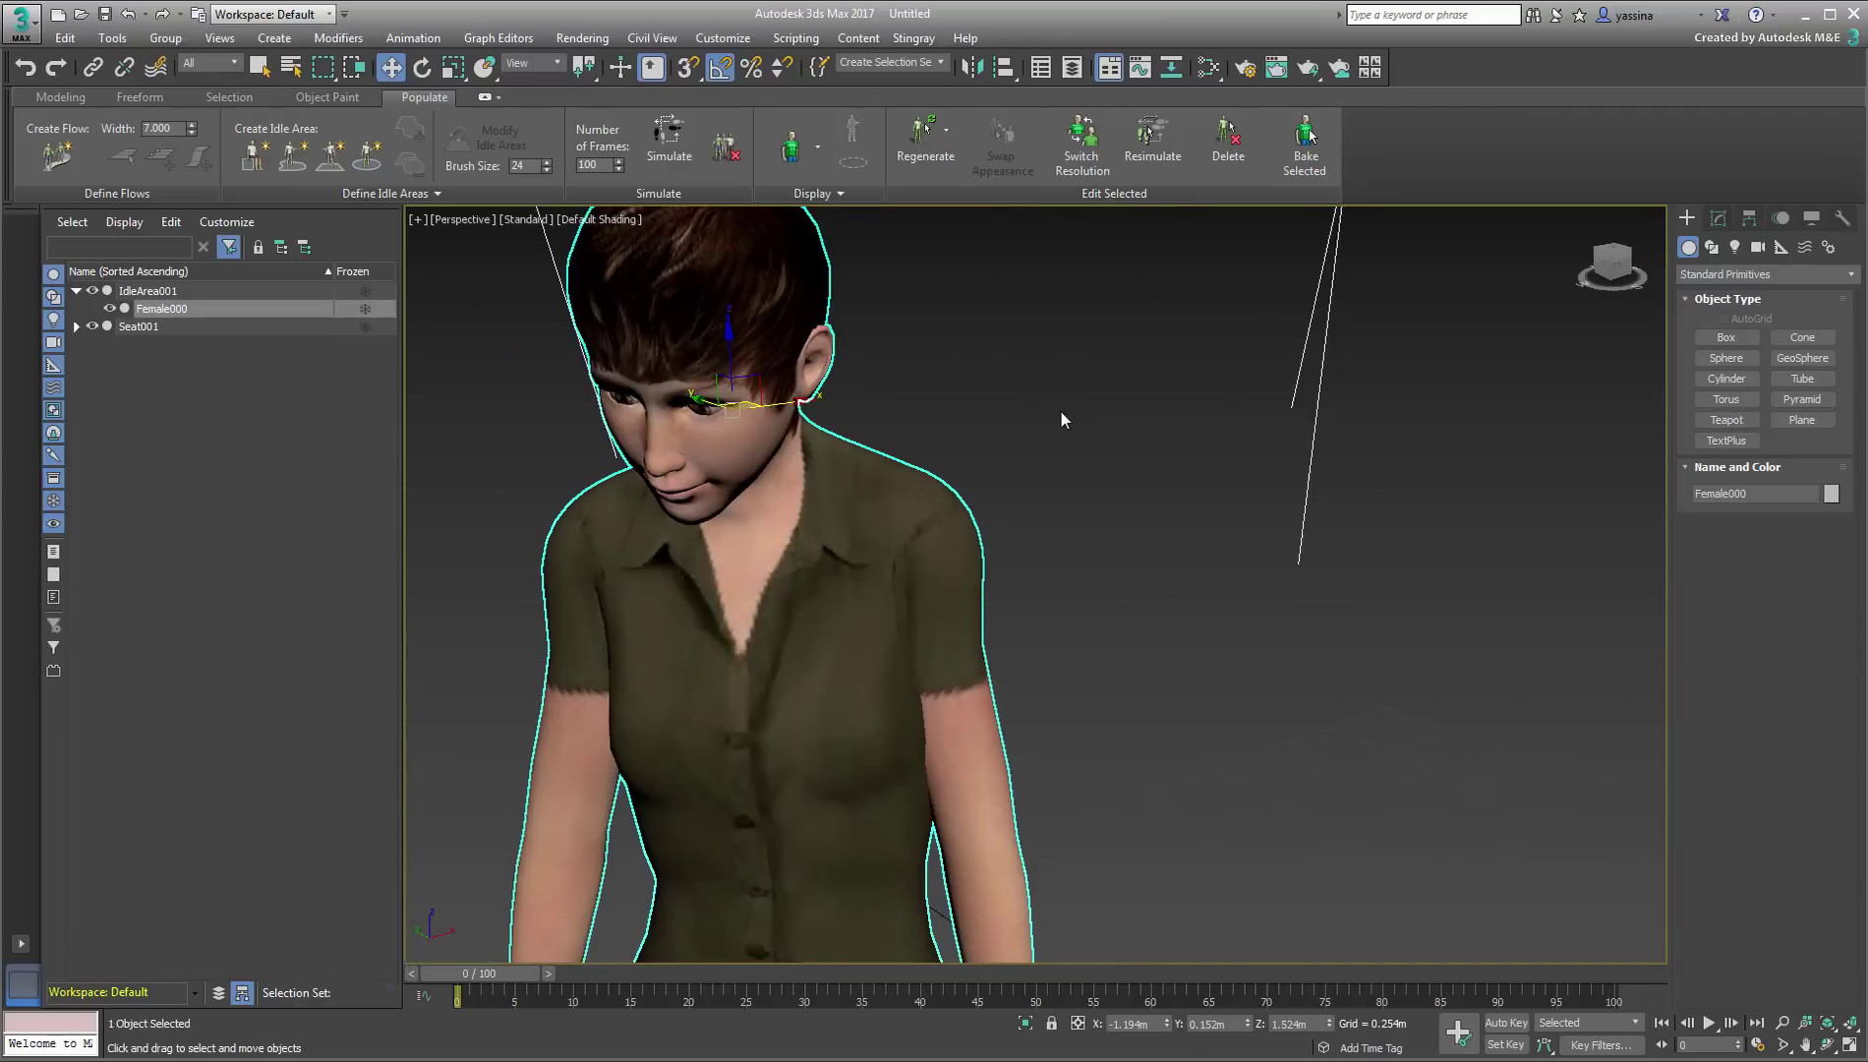
Select the seated woman, resimulate her idle animation, and scrub the timeline to preview it
scroll(1060, 409, "down", 6)
left_click(1419, 467)
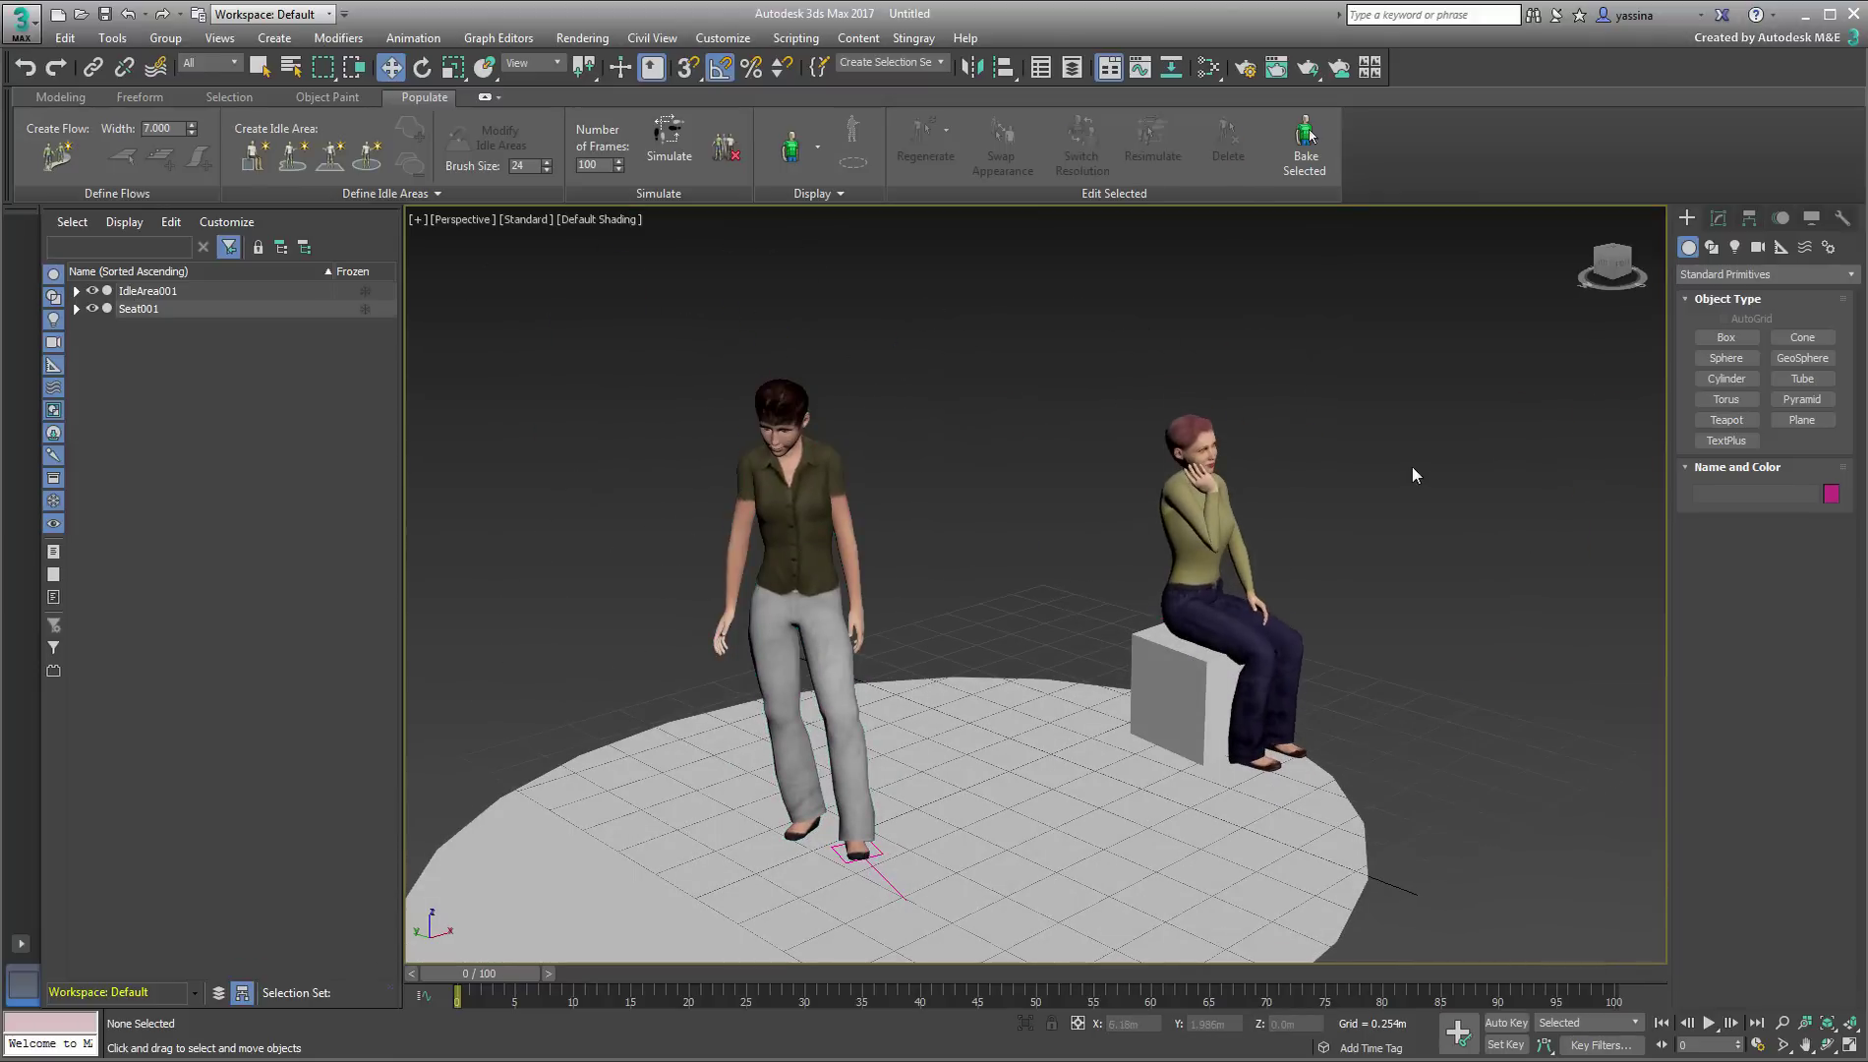
left_click(1229, 565)
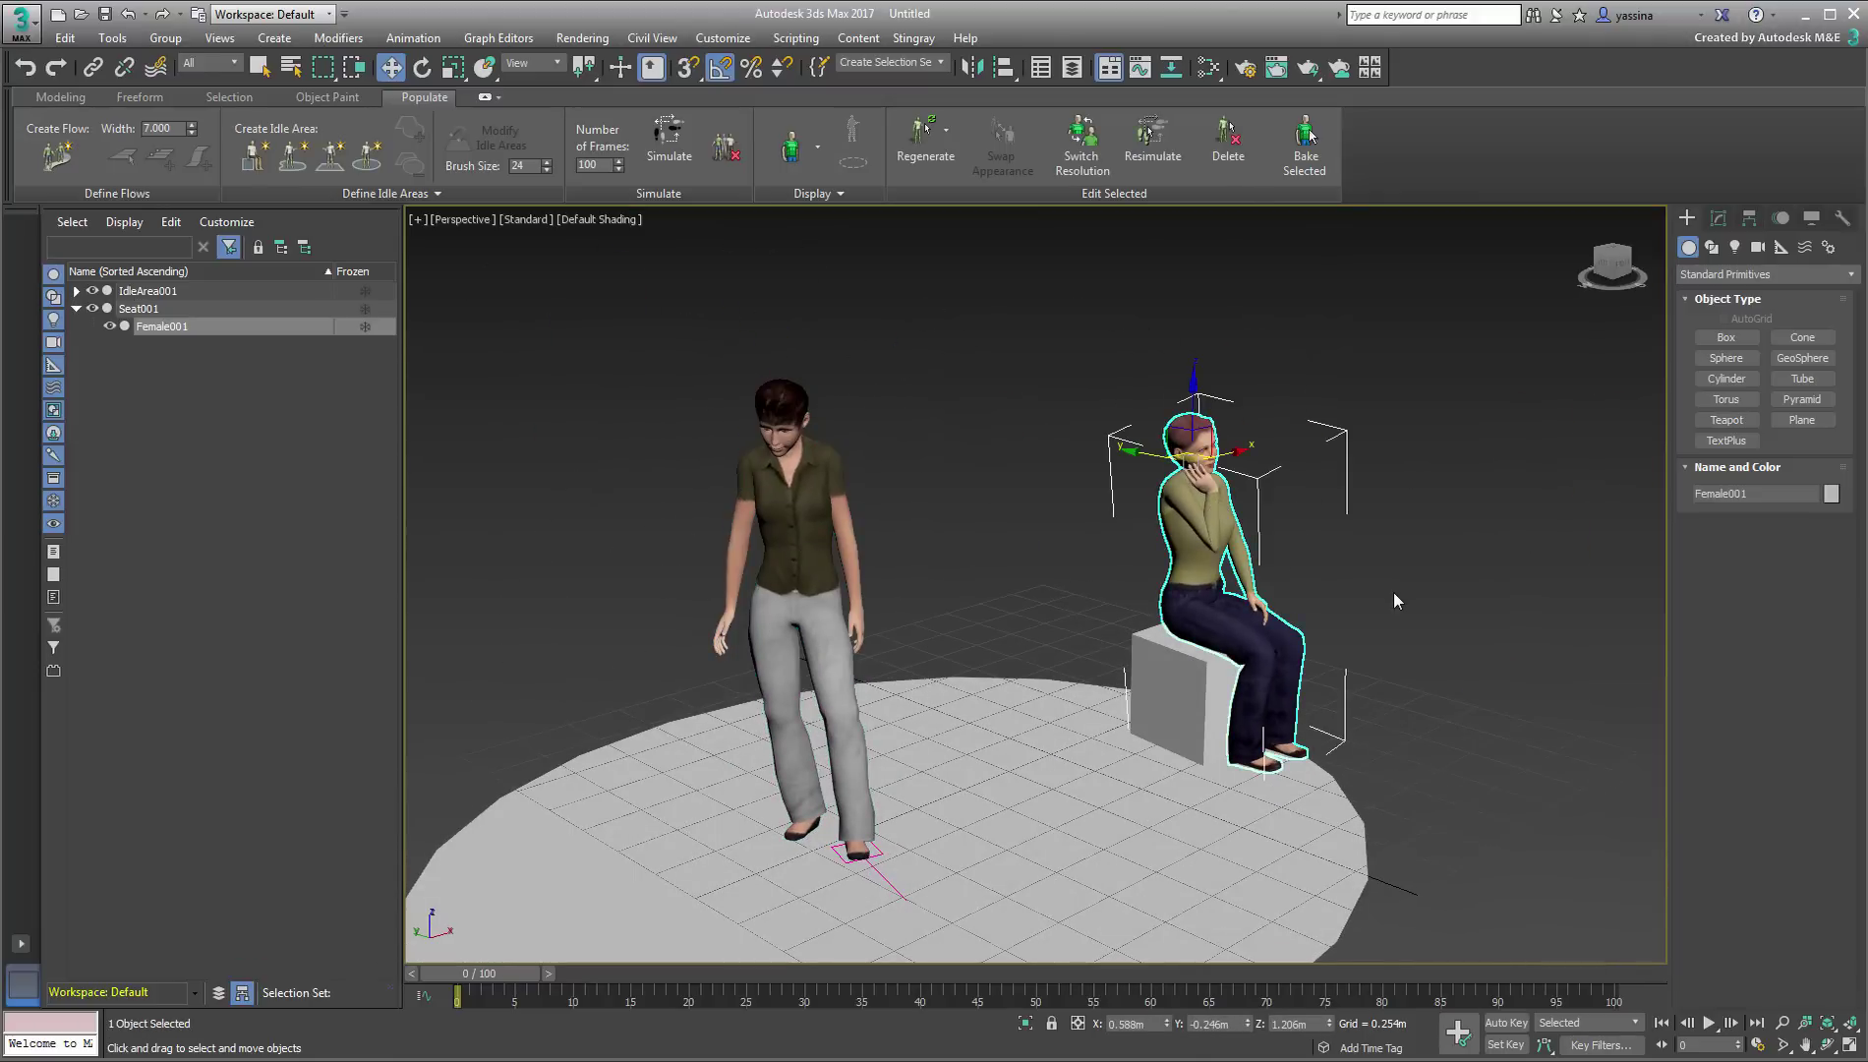
left_click_drag(479, 1001, 267, 912)
key("w")
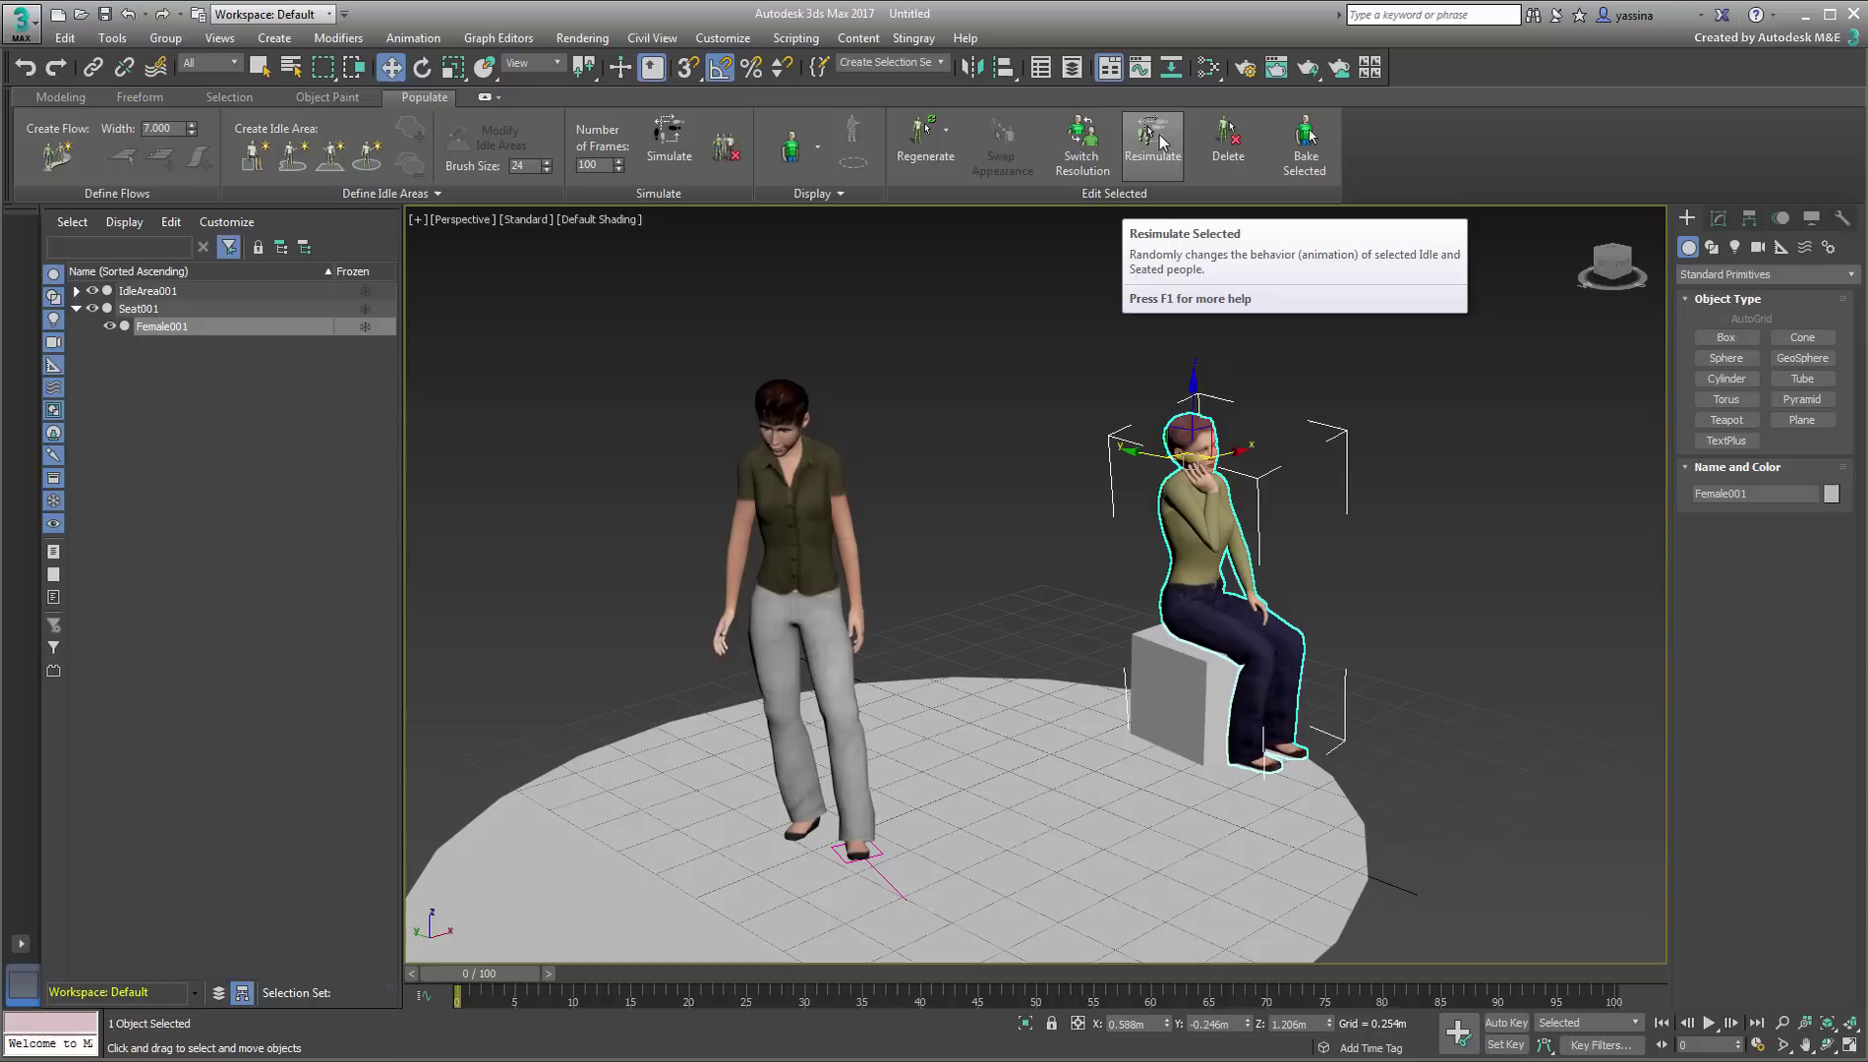
left_click(1159, 134)
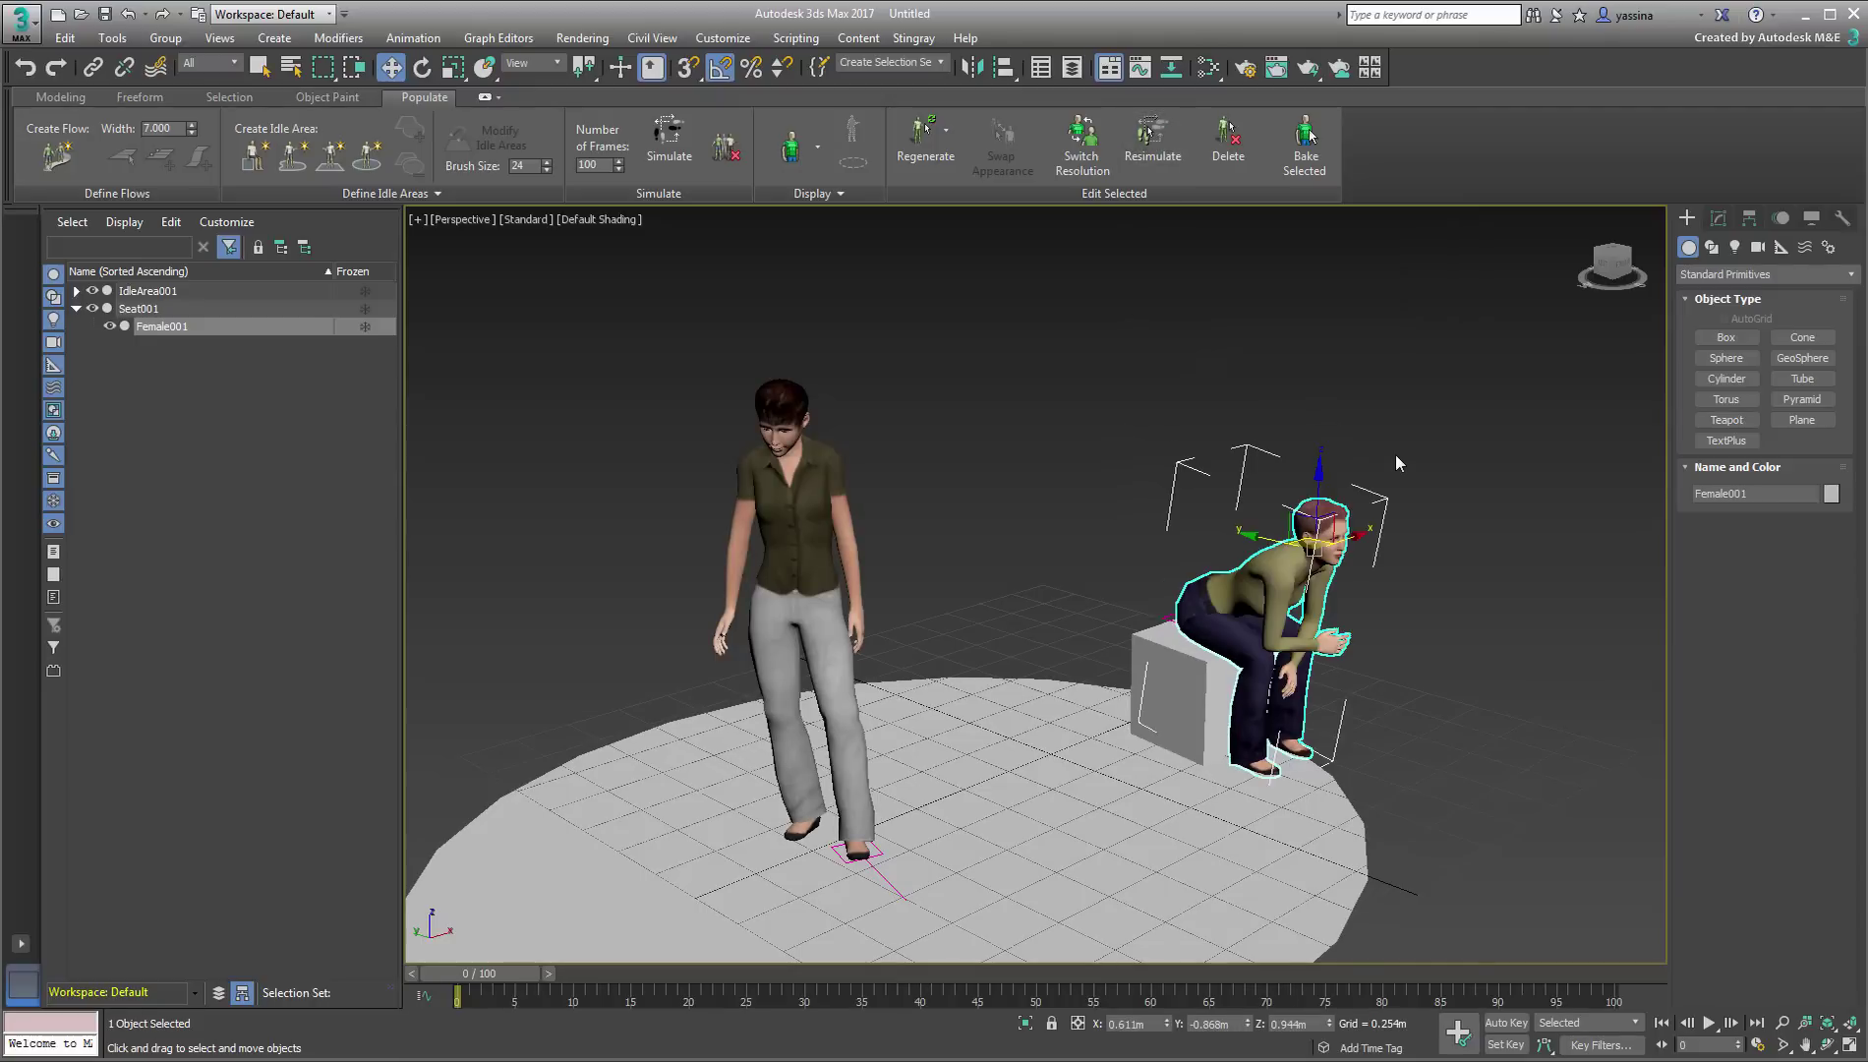
left_click_drag(463, 973, 397, 928)
key("w")
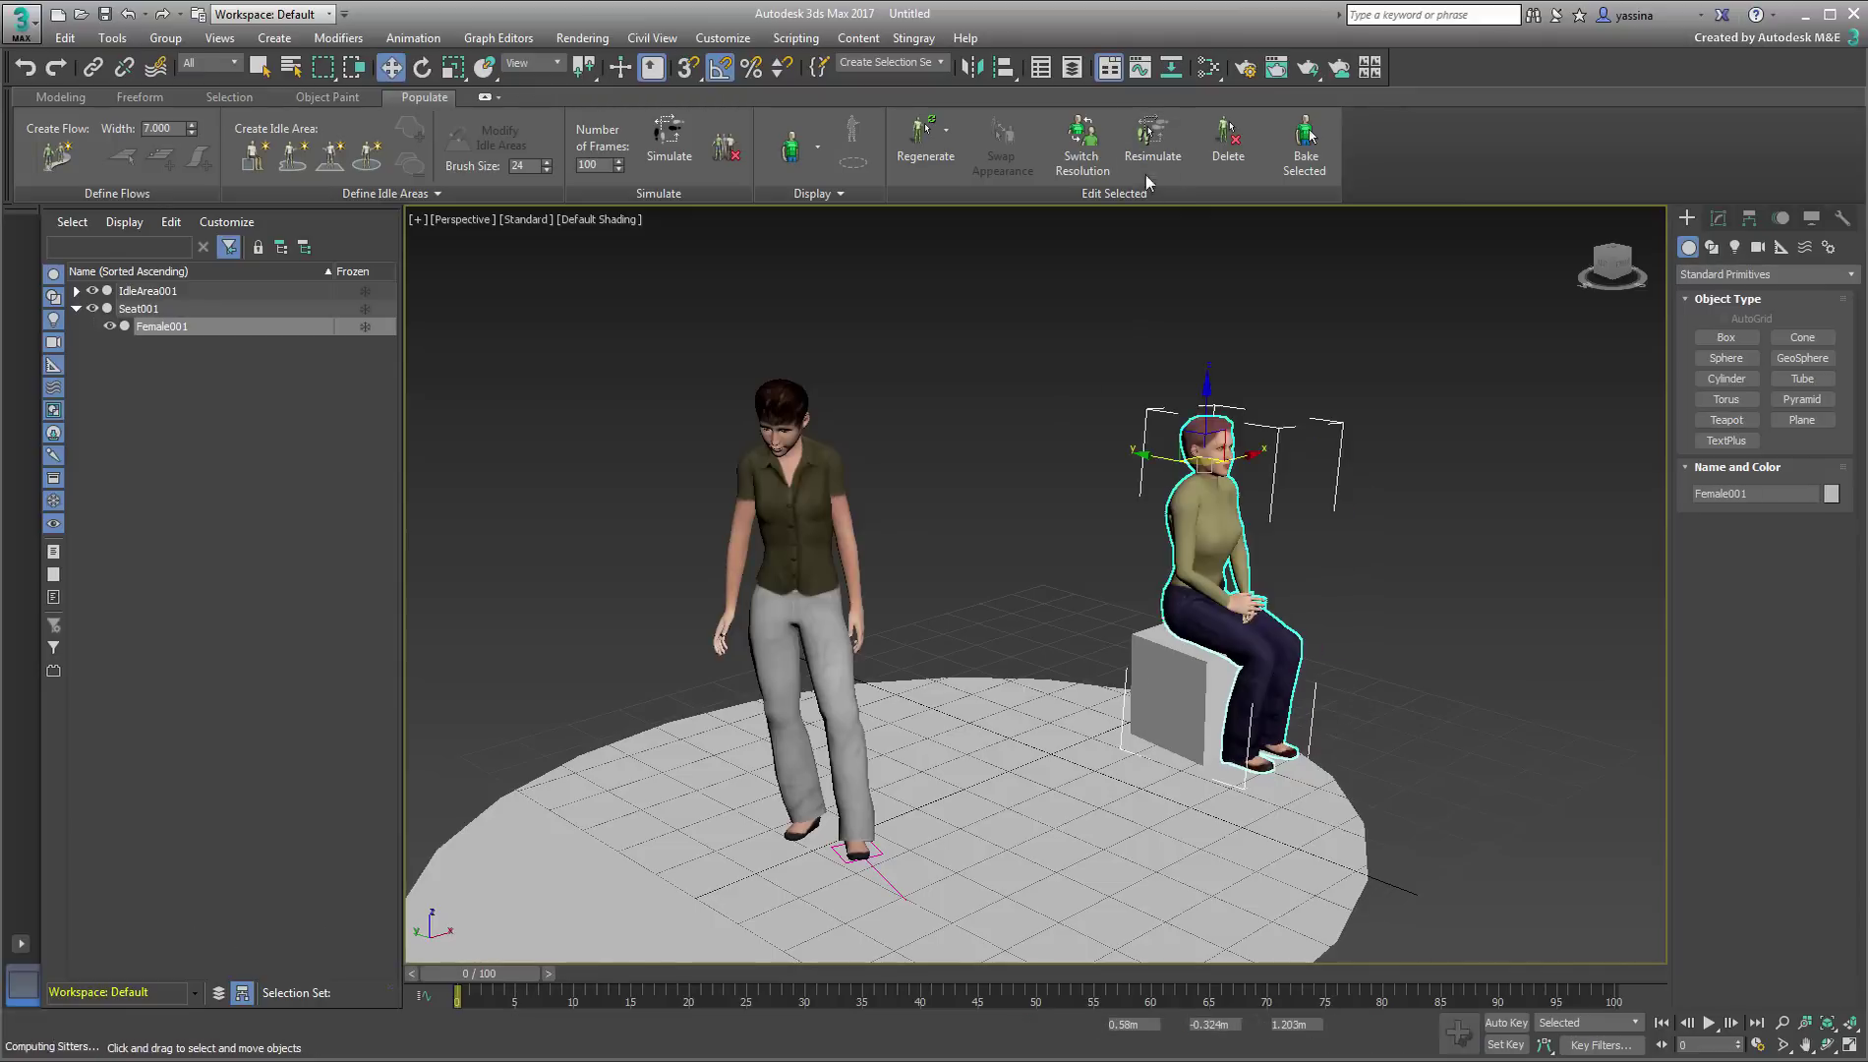
Resimulate her once more, preview through frame 100, rewind to frame 0, and deselect her
left_click_drag(480, 973, 1593, 975)
left_click(1152, 138)
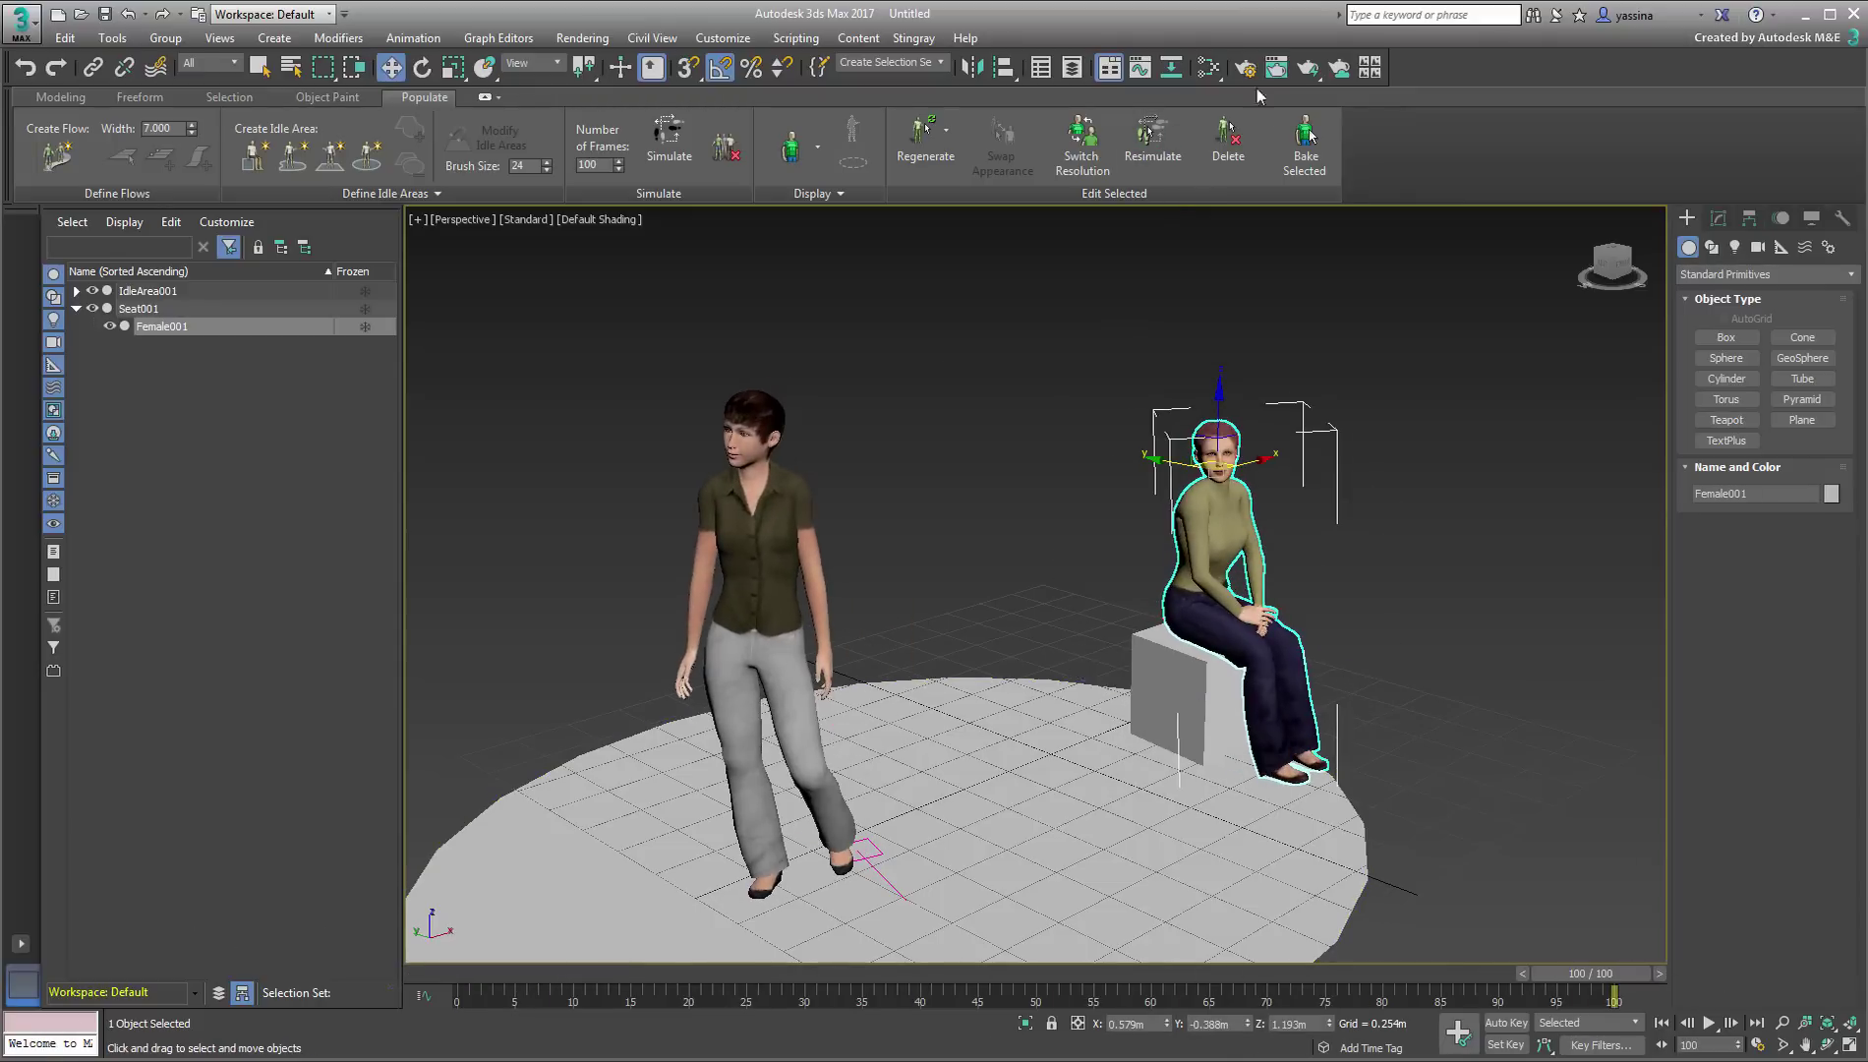
left_click(1150, 157)
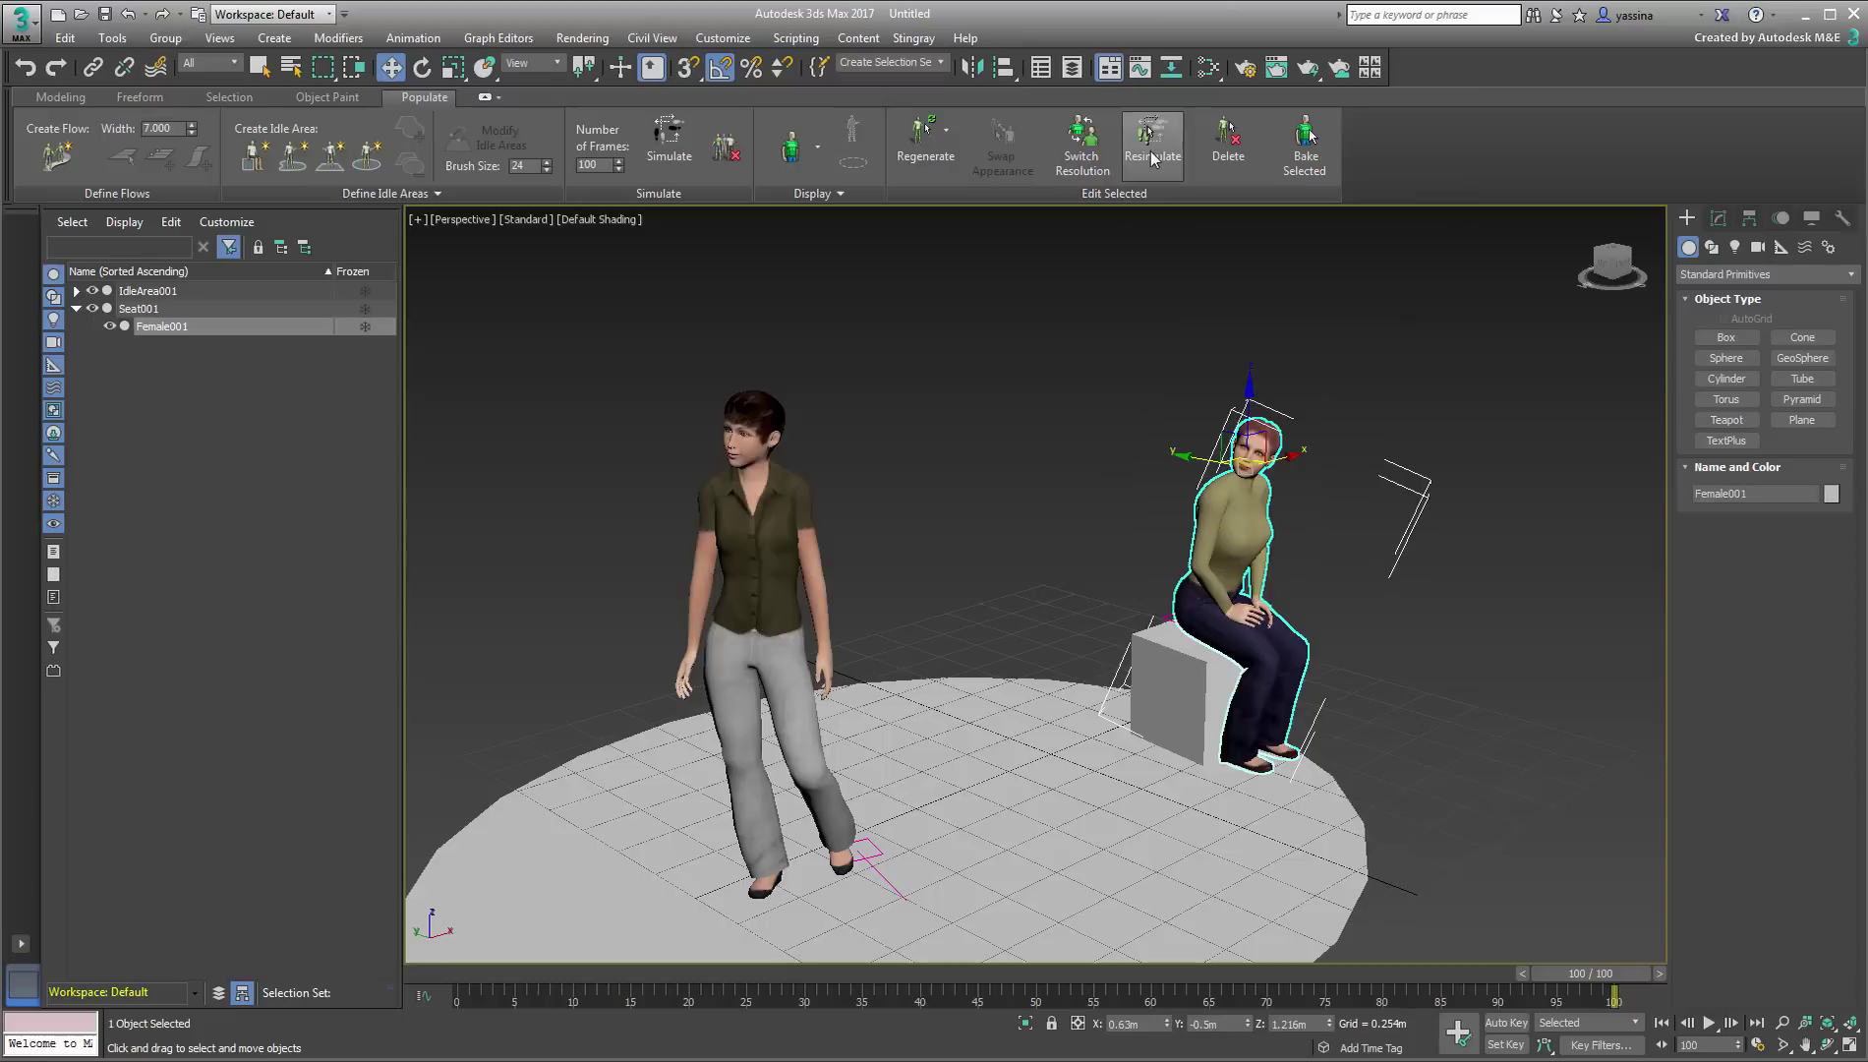
left_click_drag(1593, 975, 281, 960)
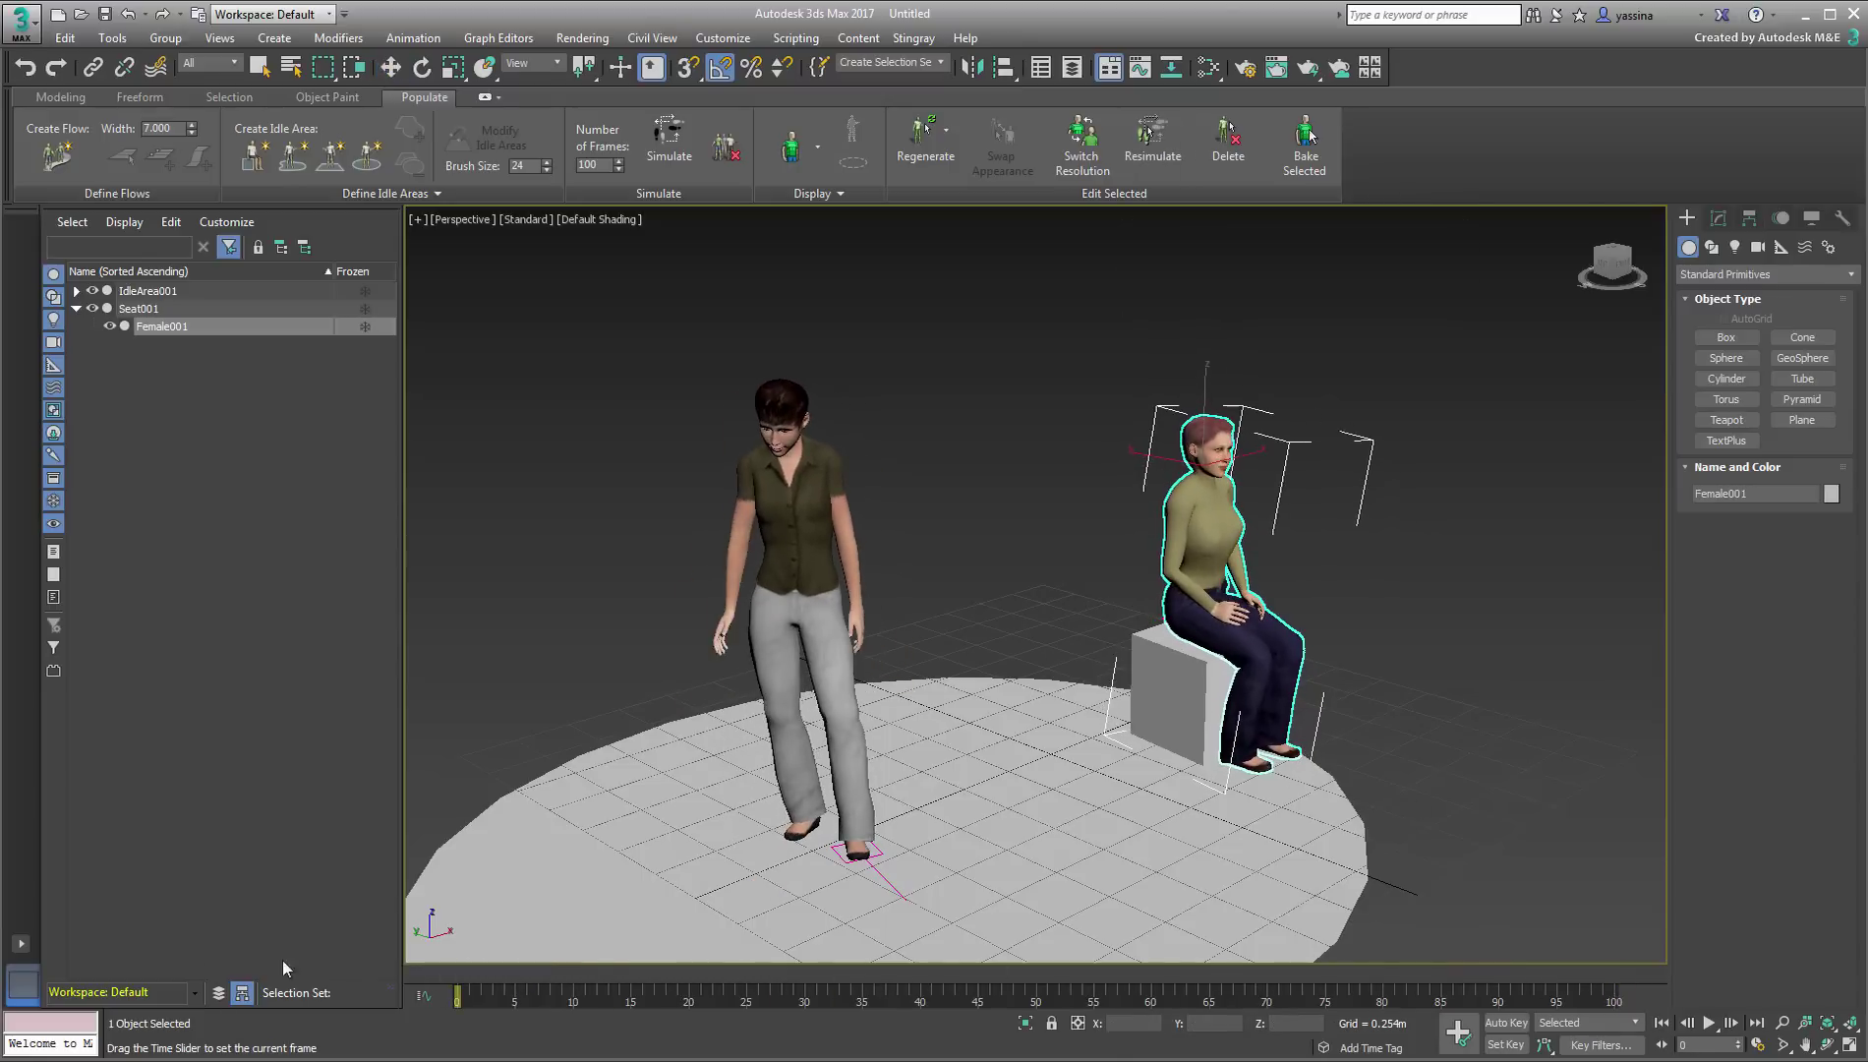
left_click_drag(480, 974, 112, 880)
key("w")
left_click(1476, 634)
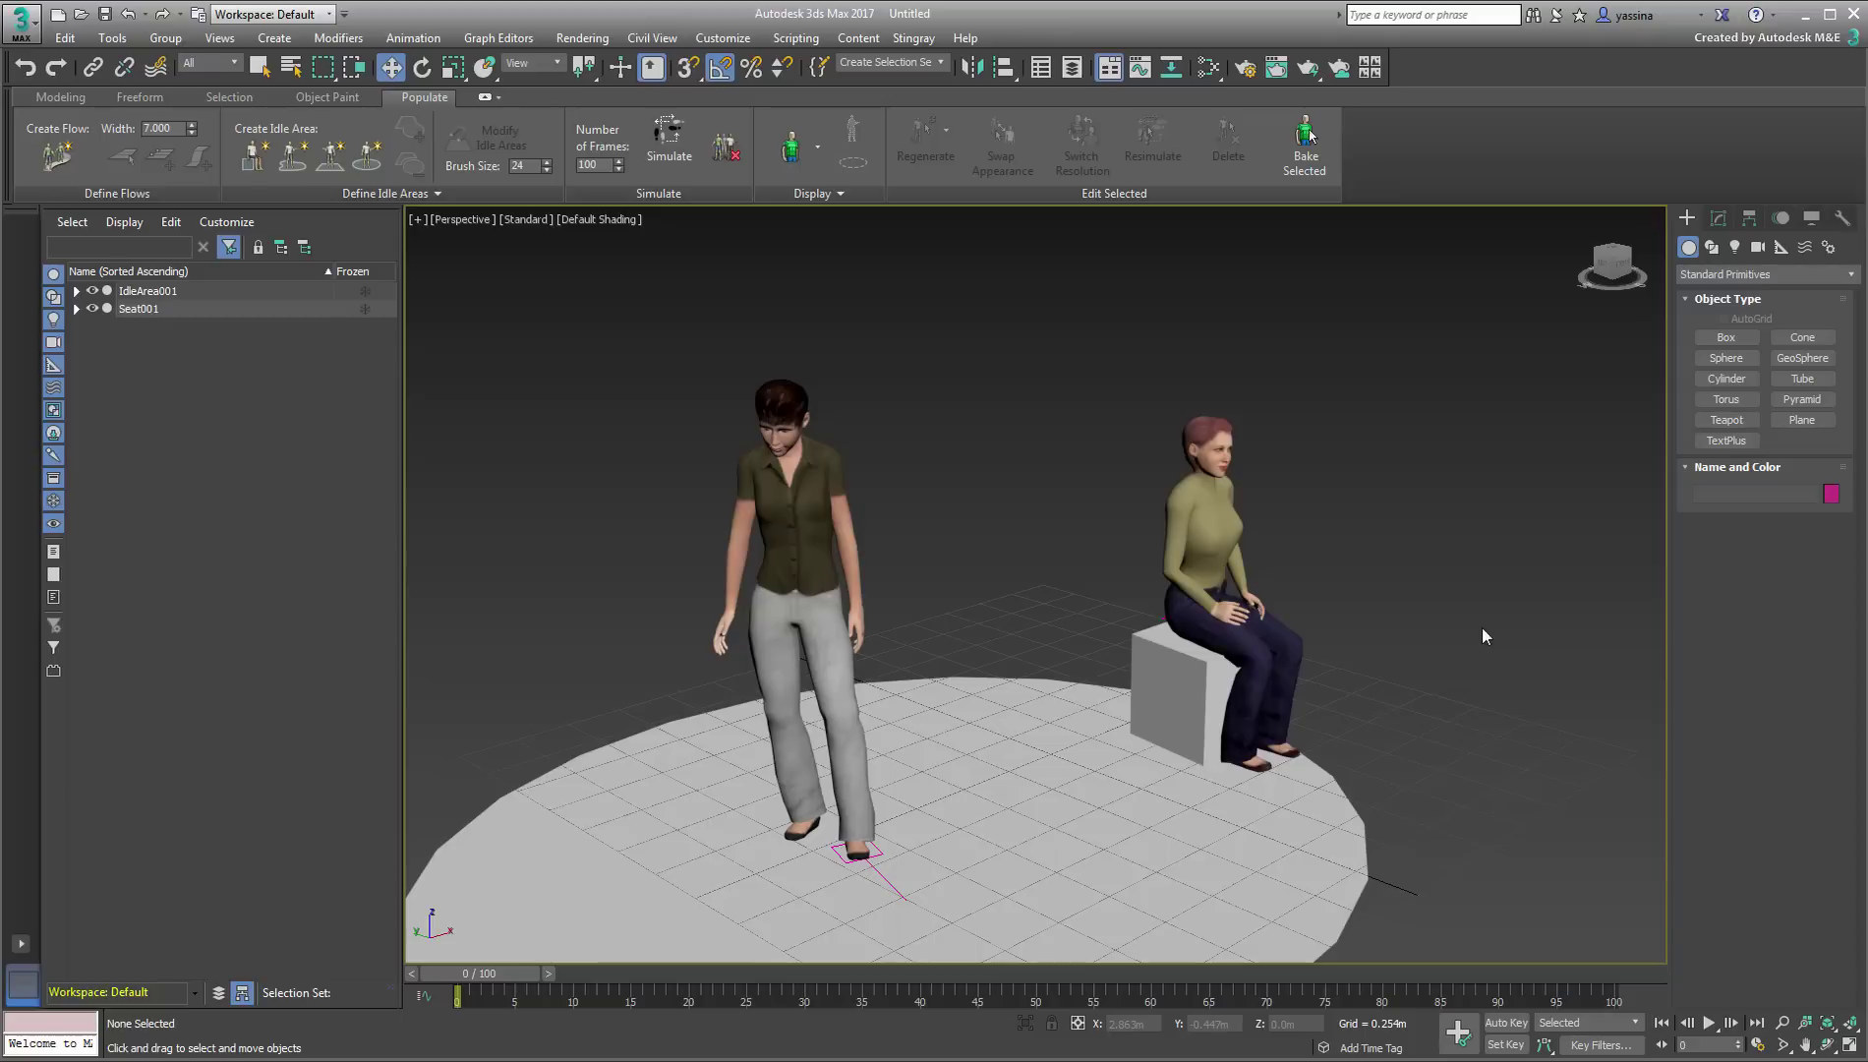
Select the seated woman and bake her into a skinned mesh
left_click(1213, 521)
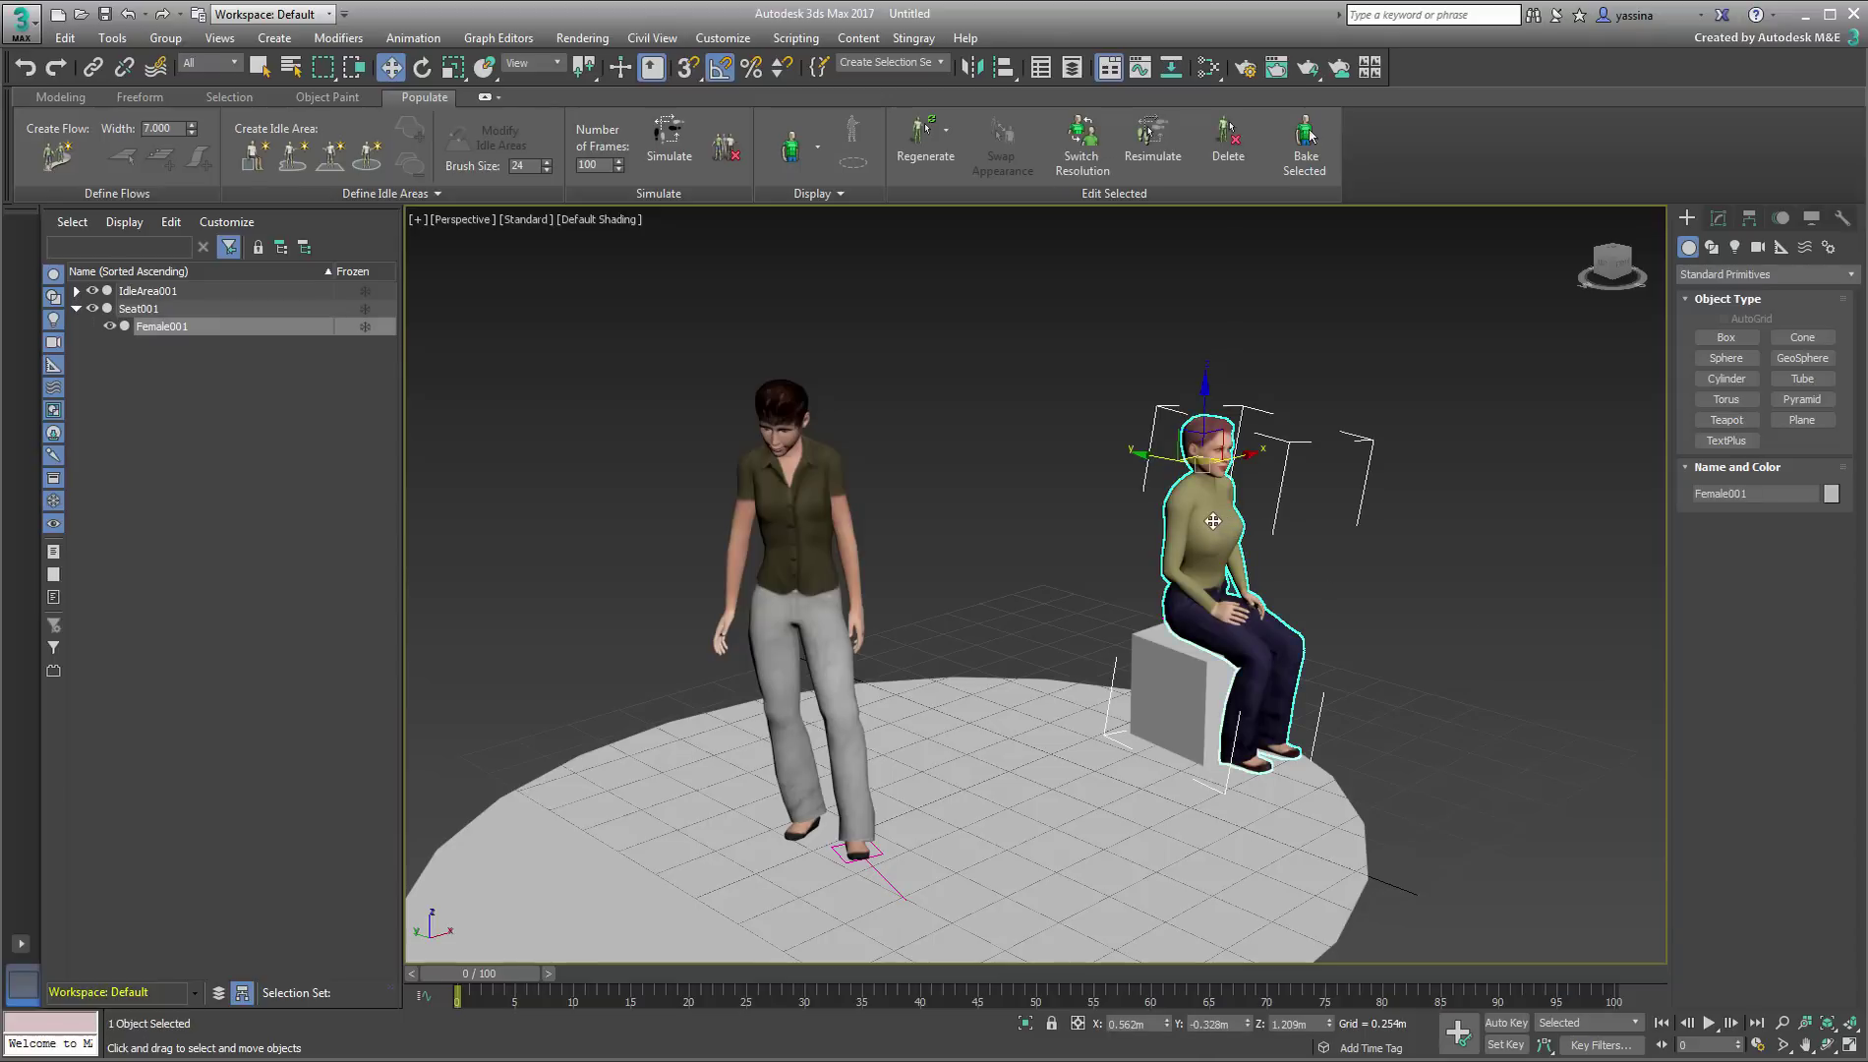
left_click(1309, 138)
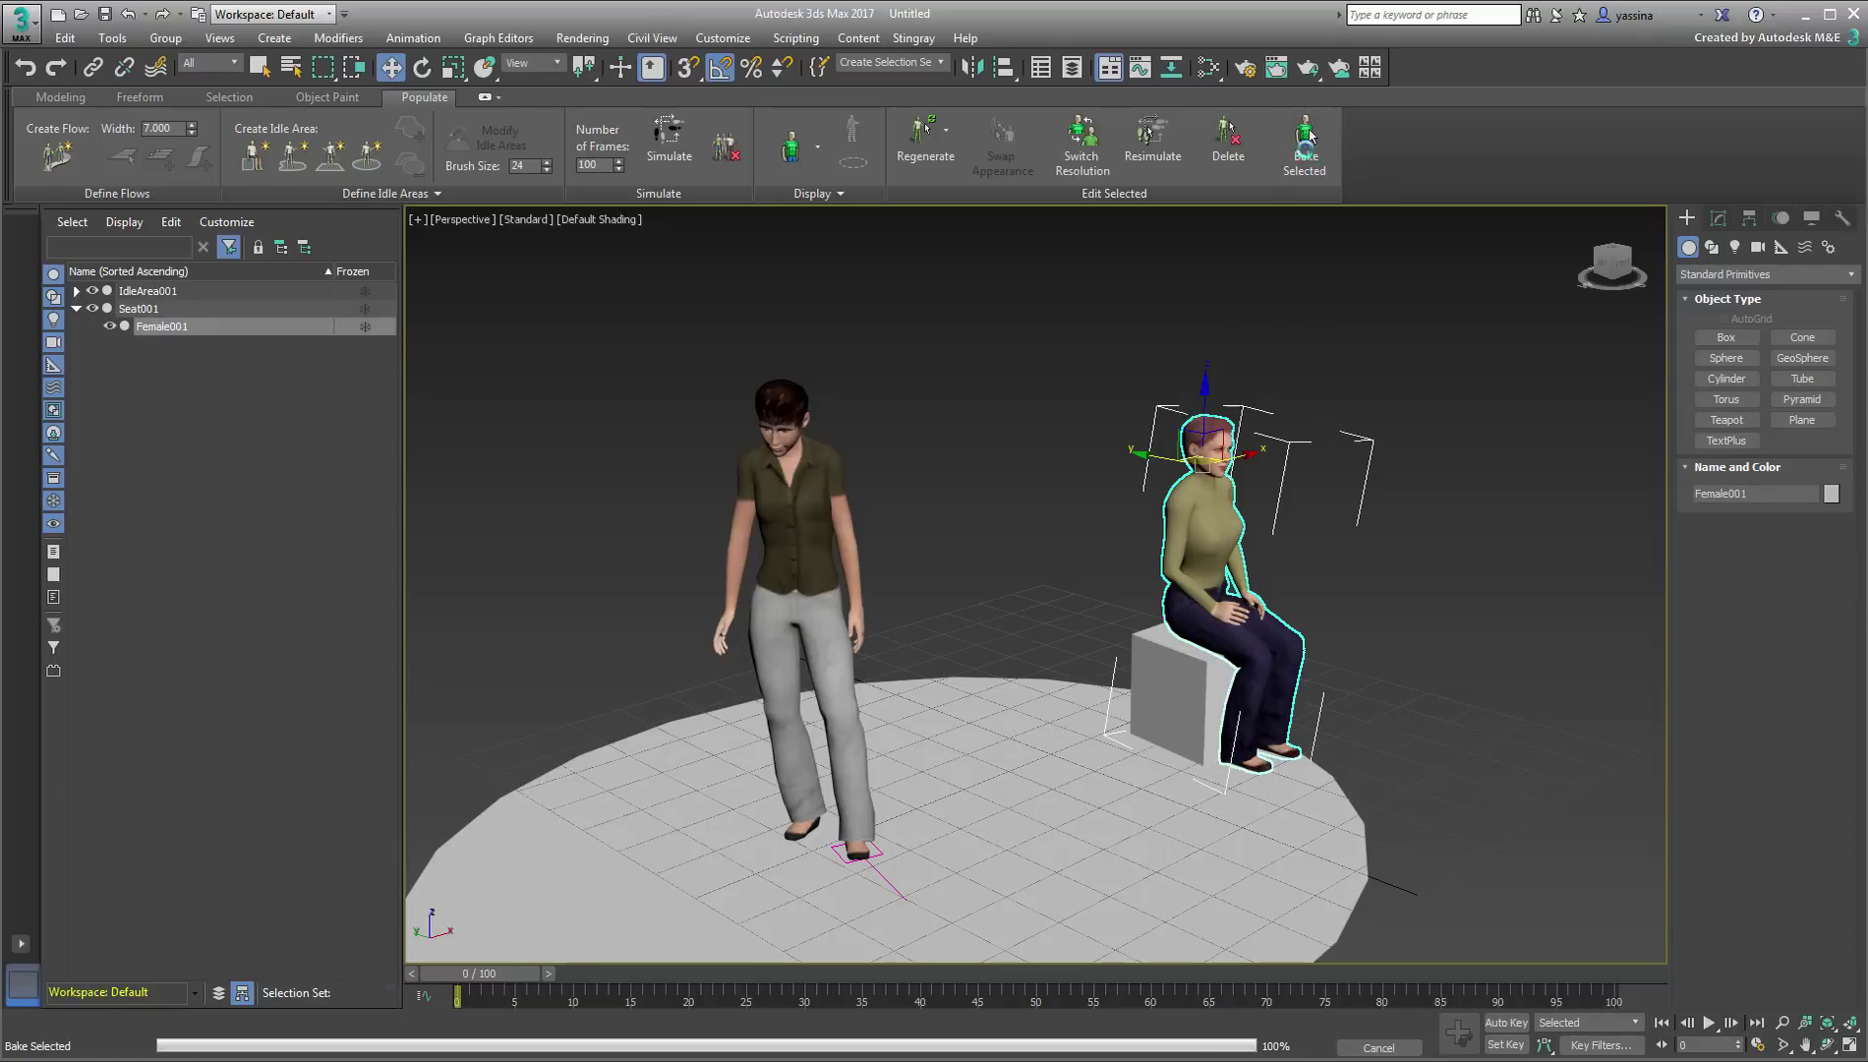
left_click(1270, 684)
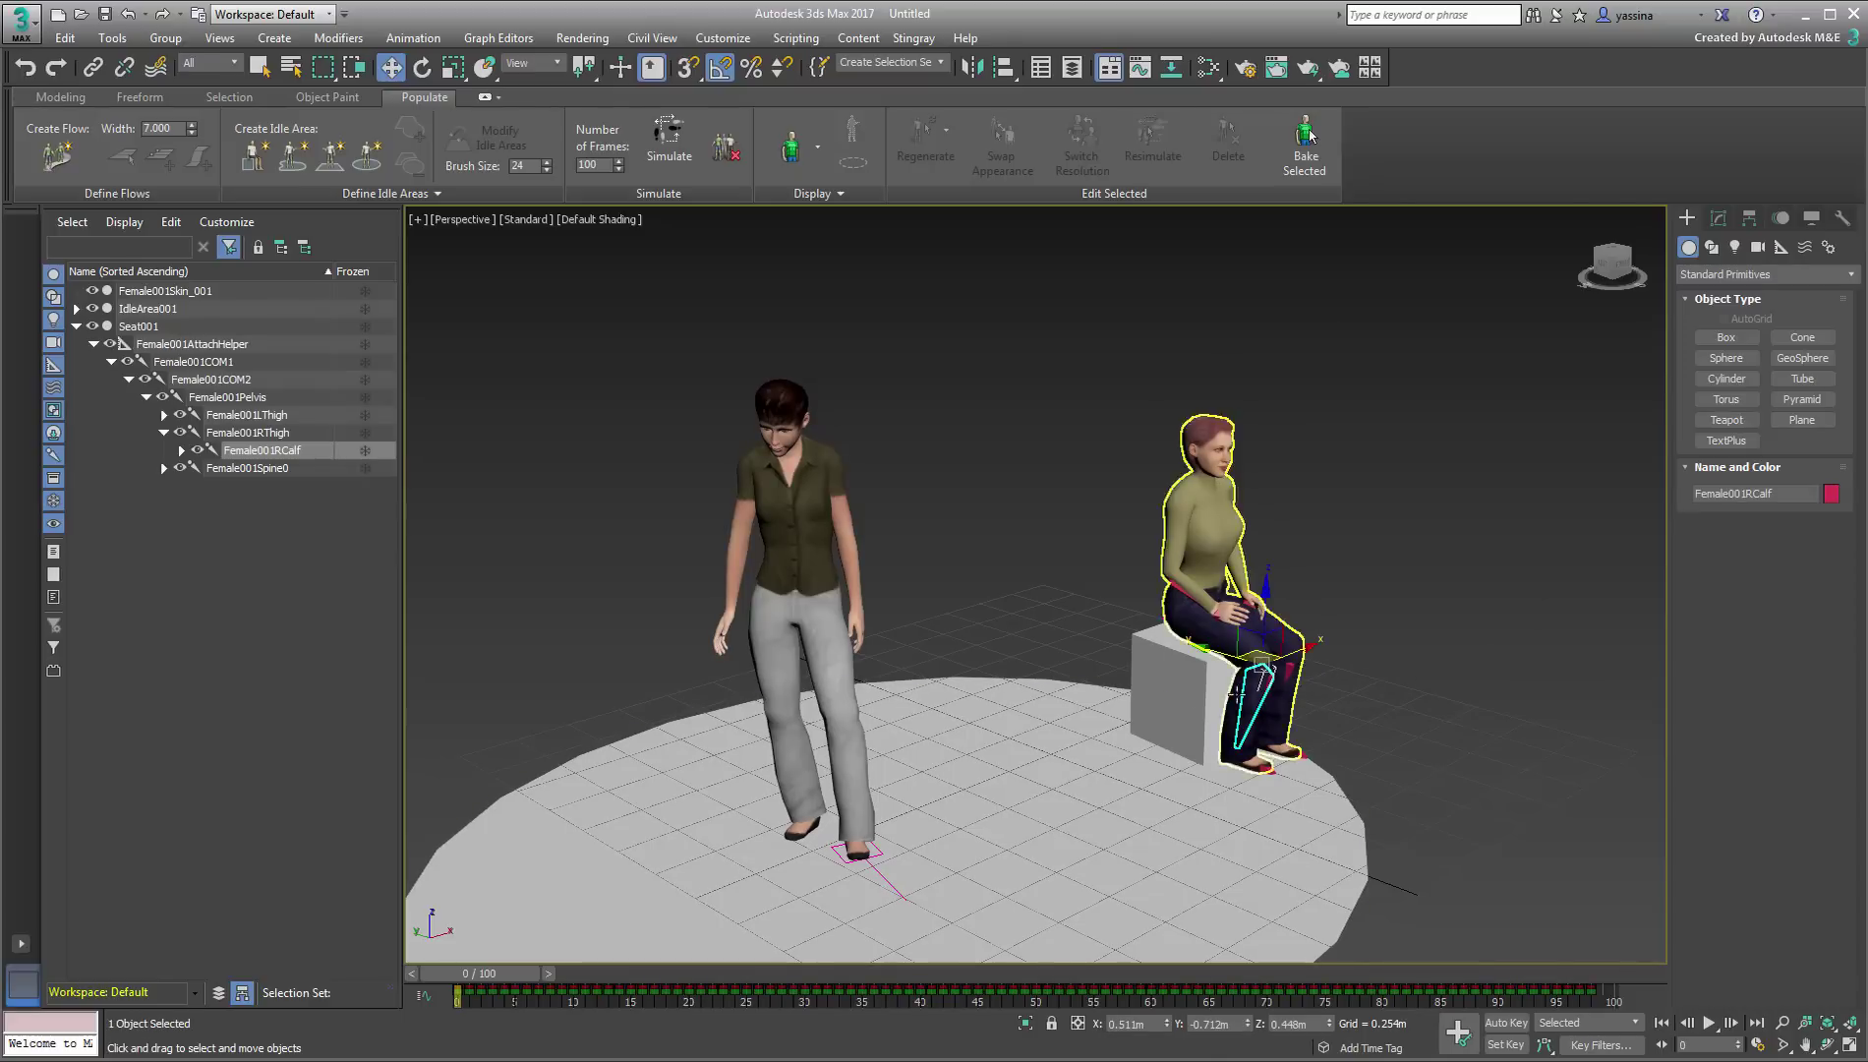
Expand the full Female001AttachHelper hierarchy in the Scene Explorer
right_click(212, 344)
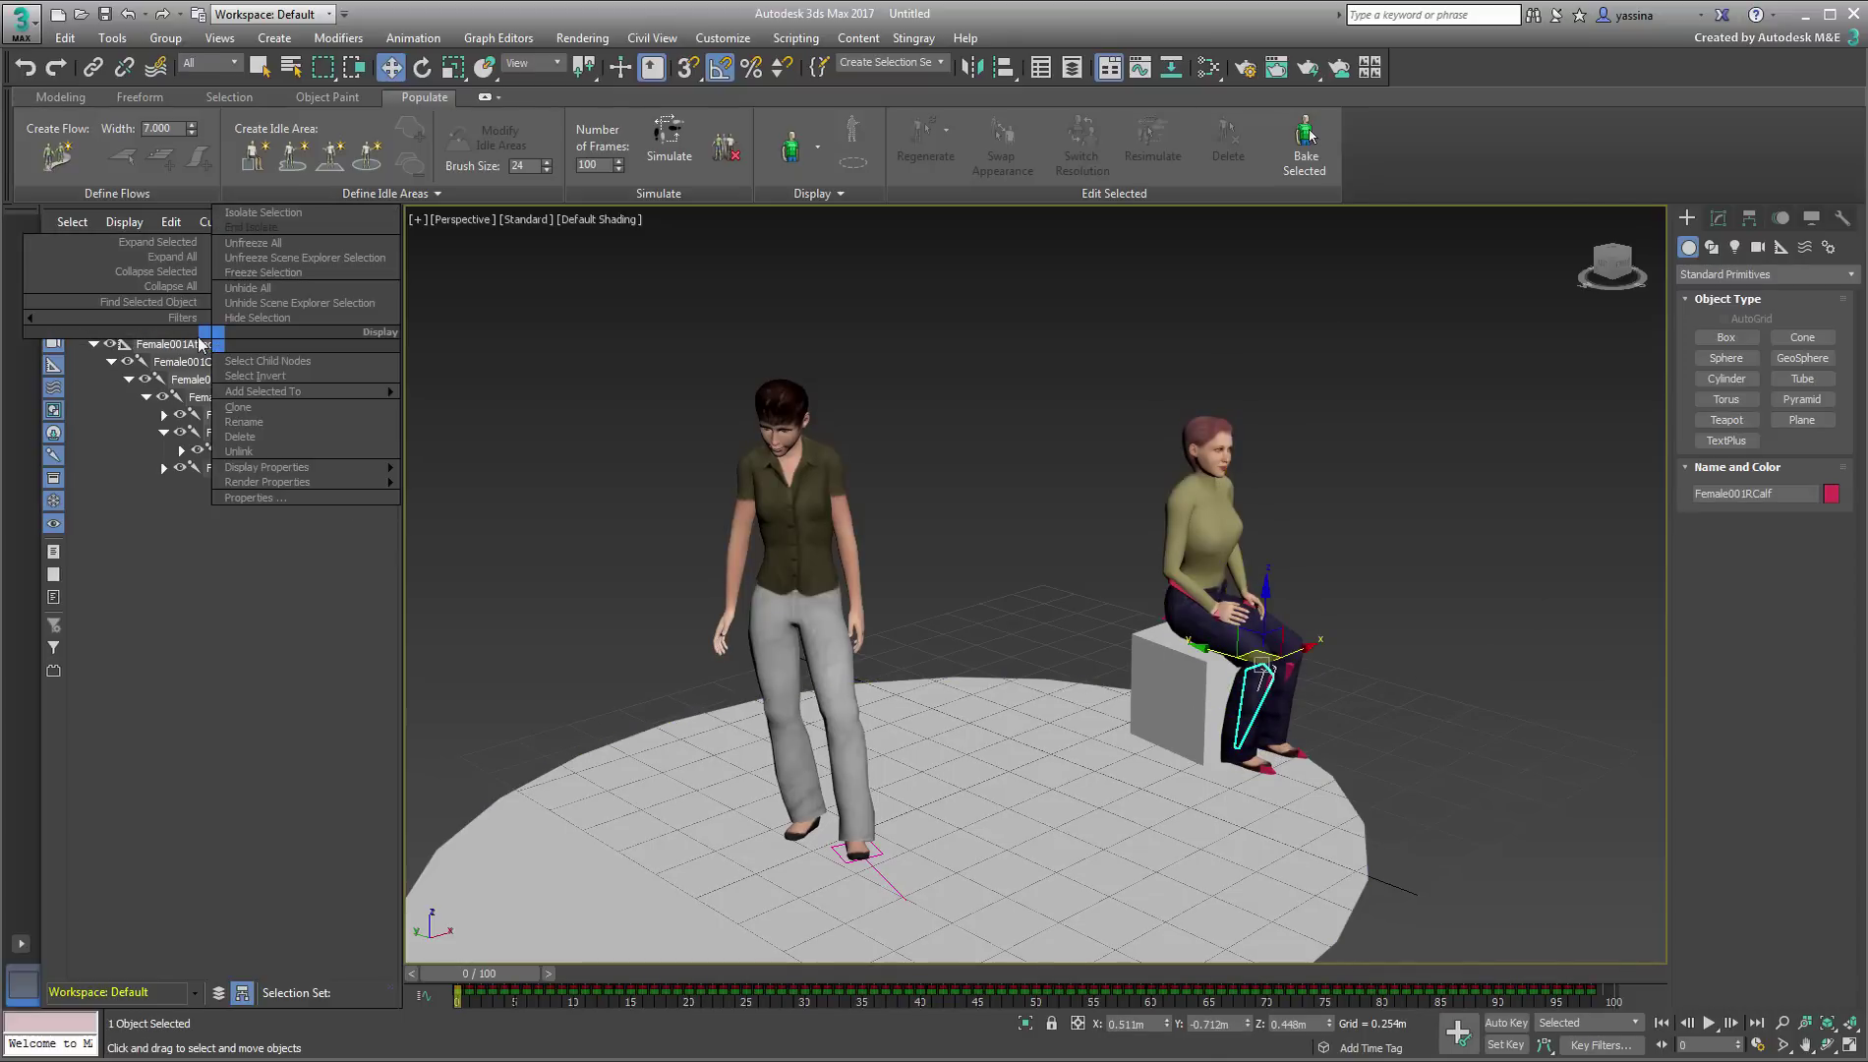
left_click(189, 247)
left_click(213, 344)
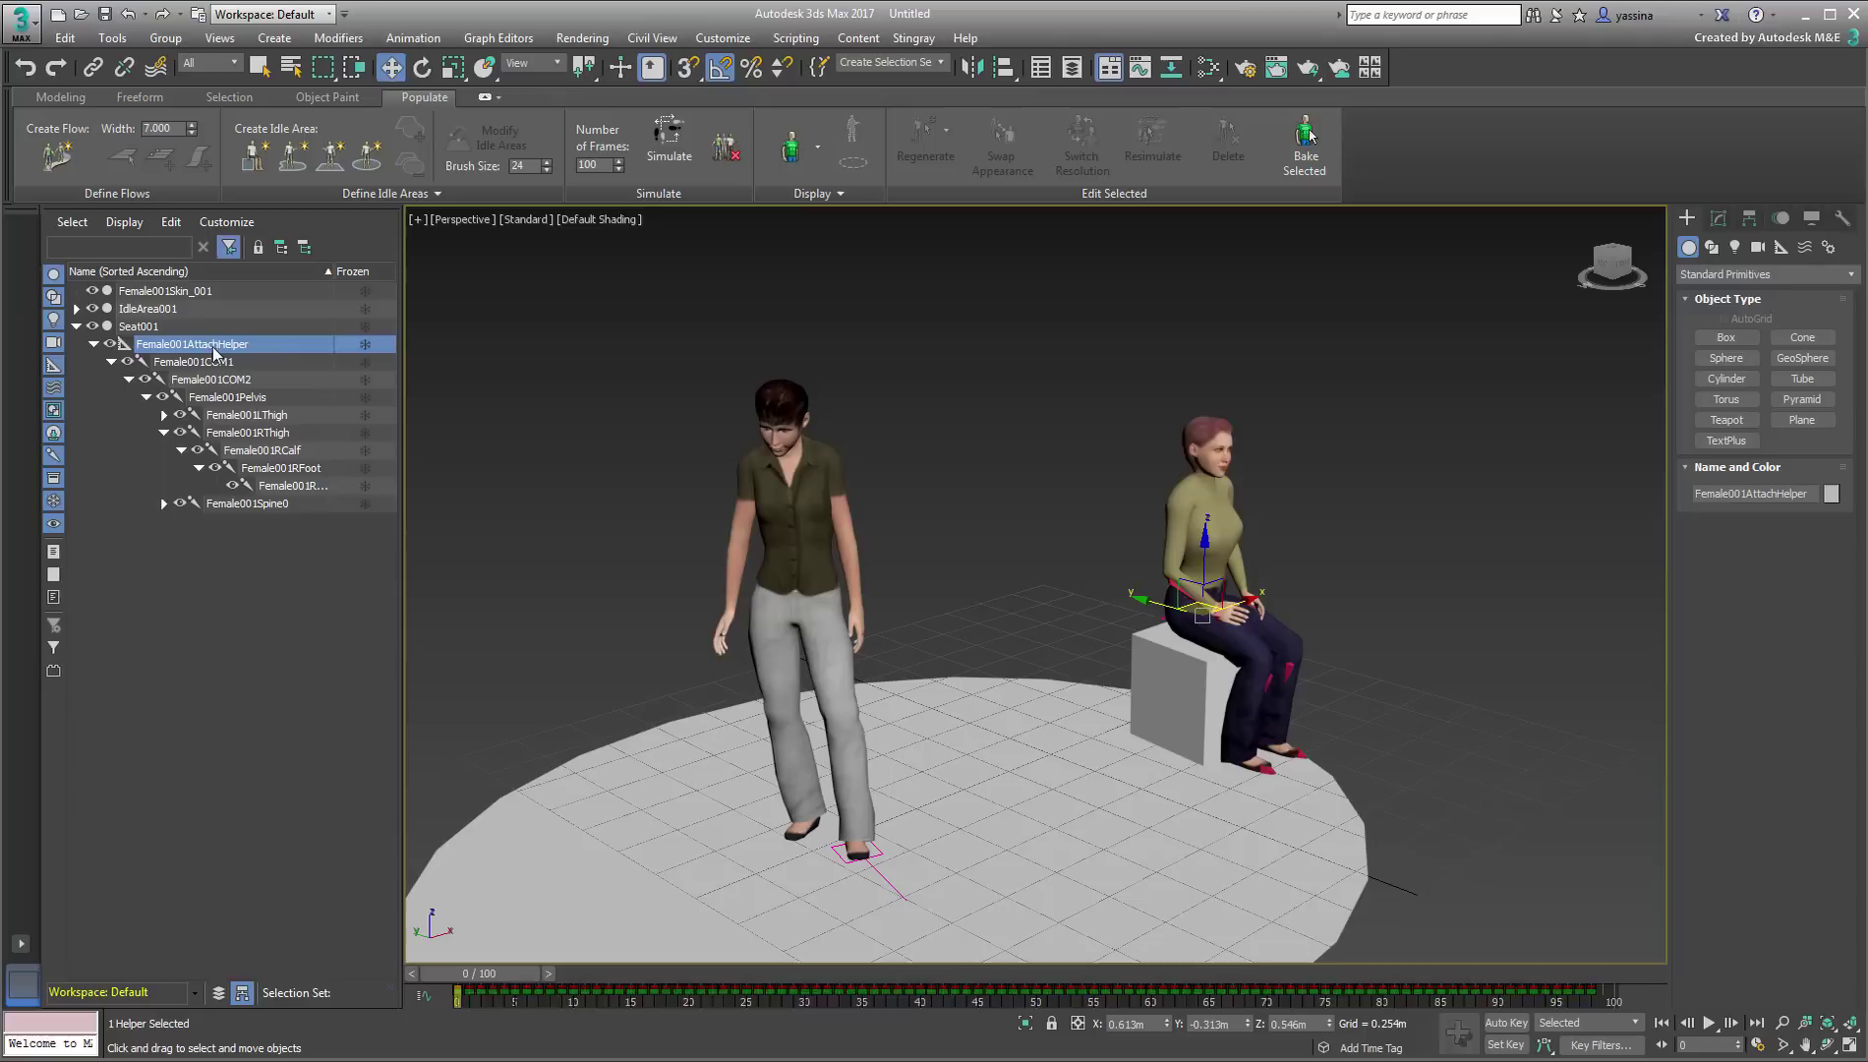
right_click(183, 344)
left_click(160, 242)
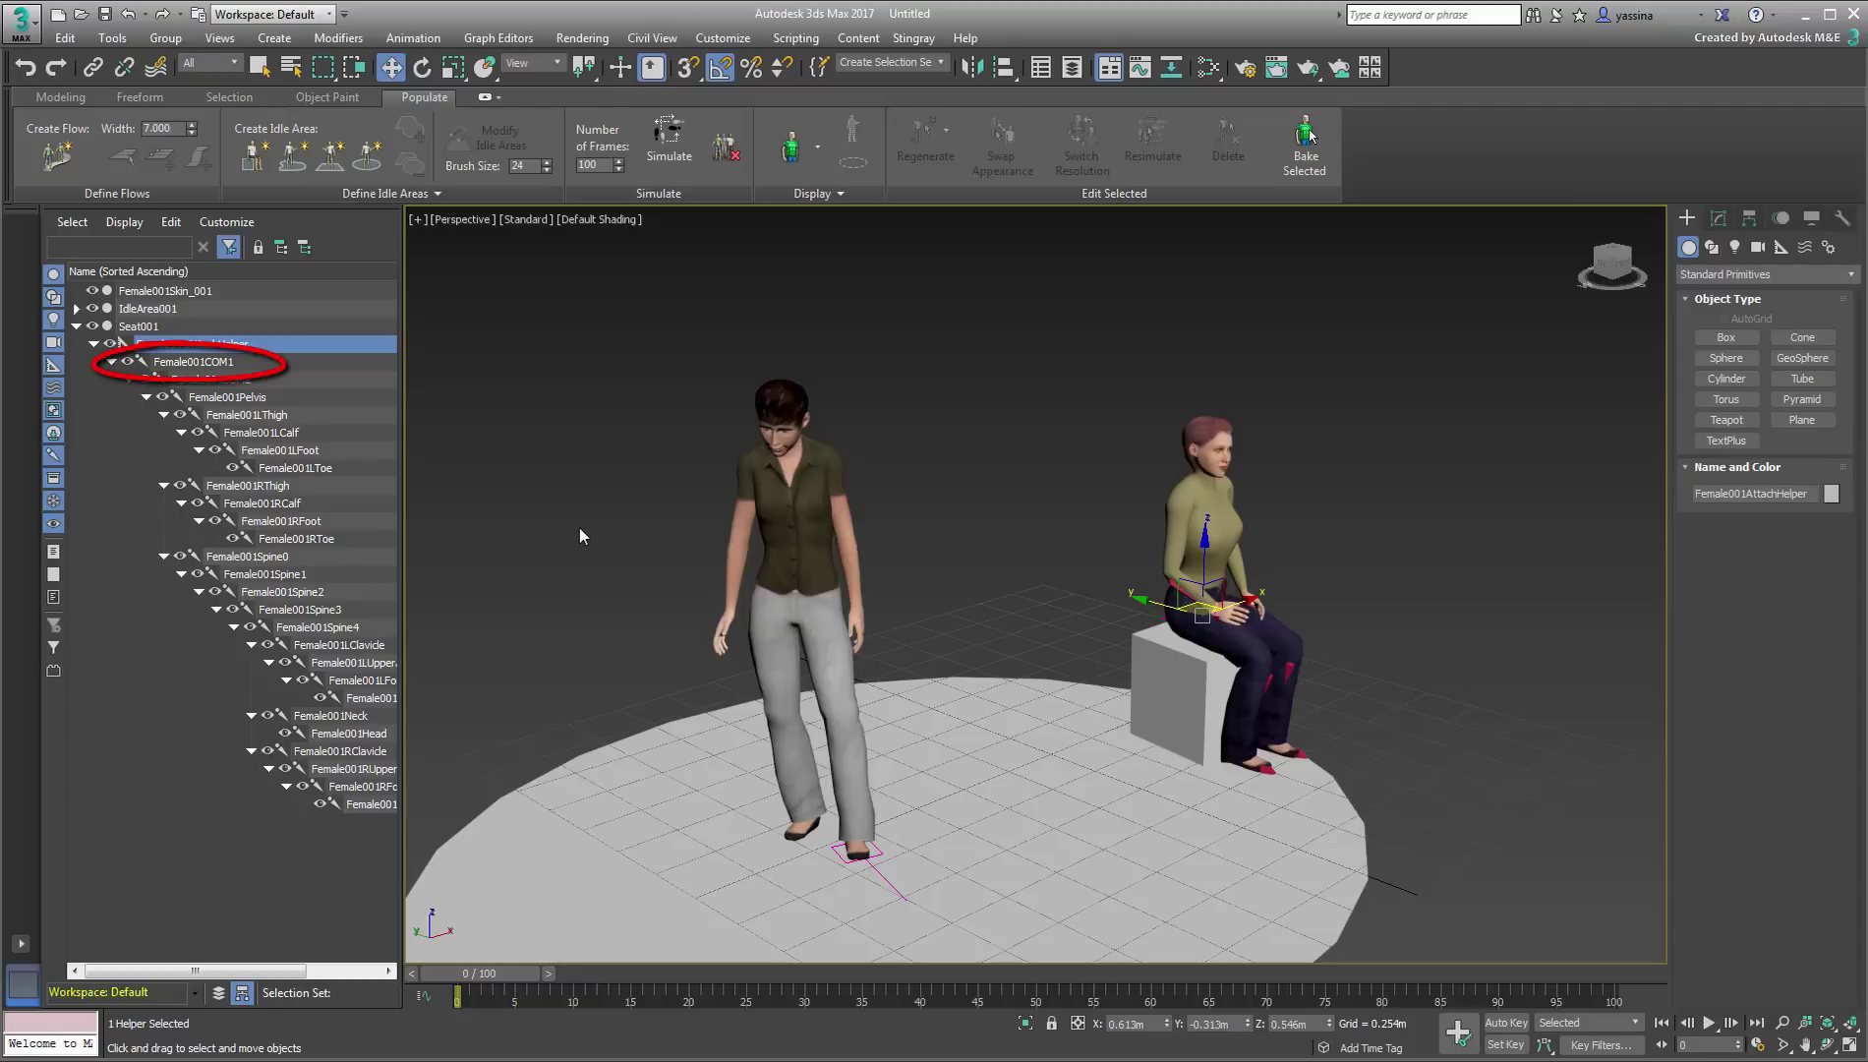
left_click(198, 362)
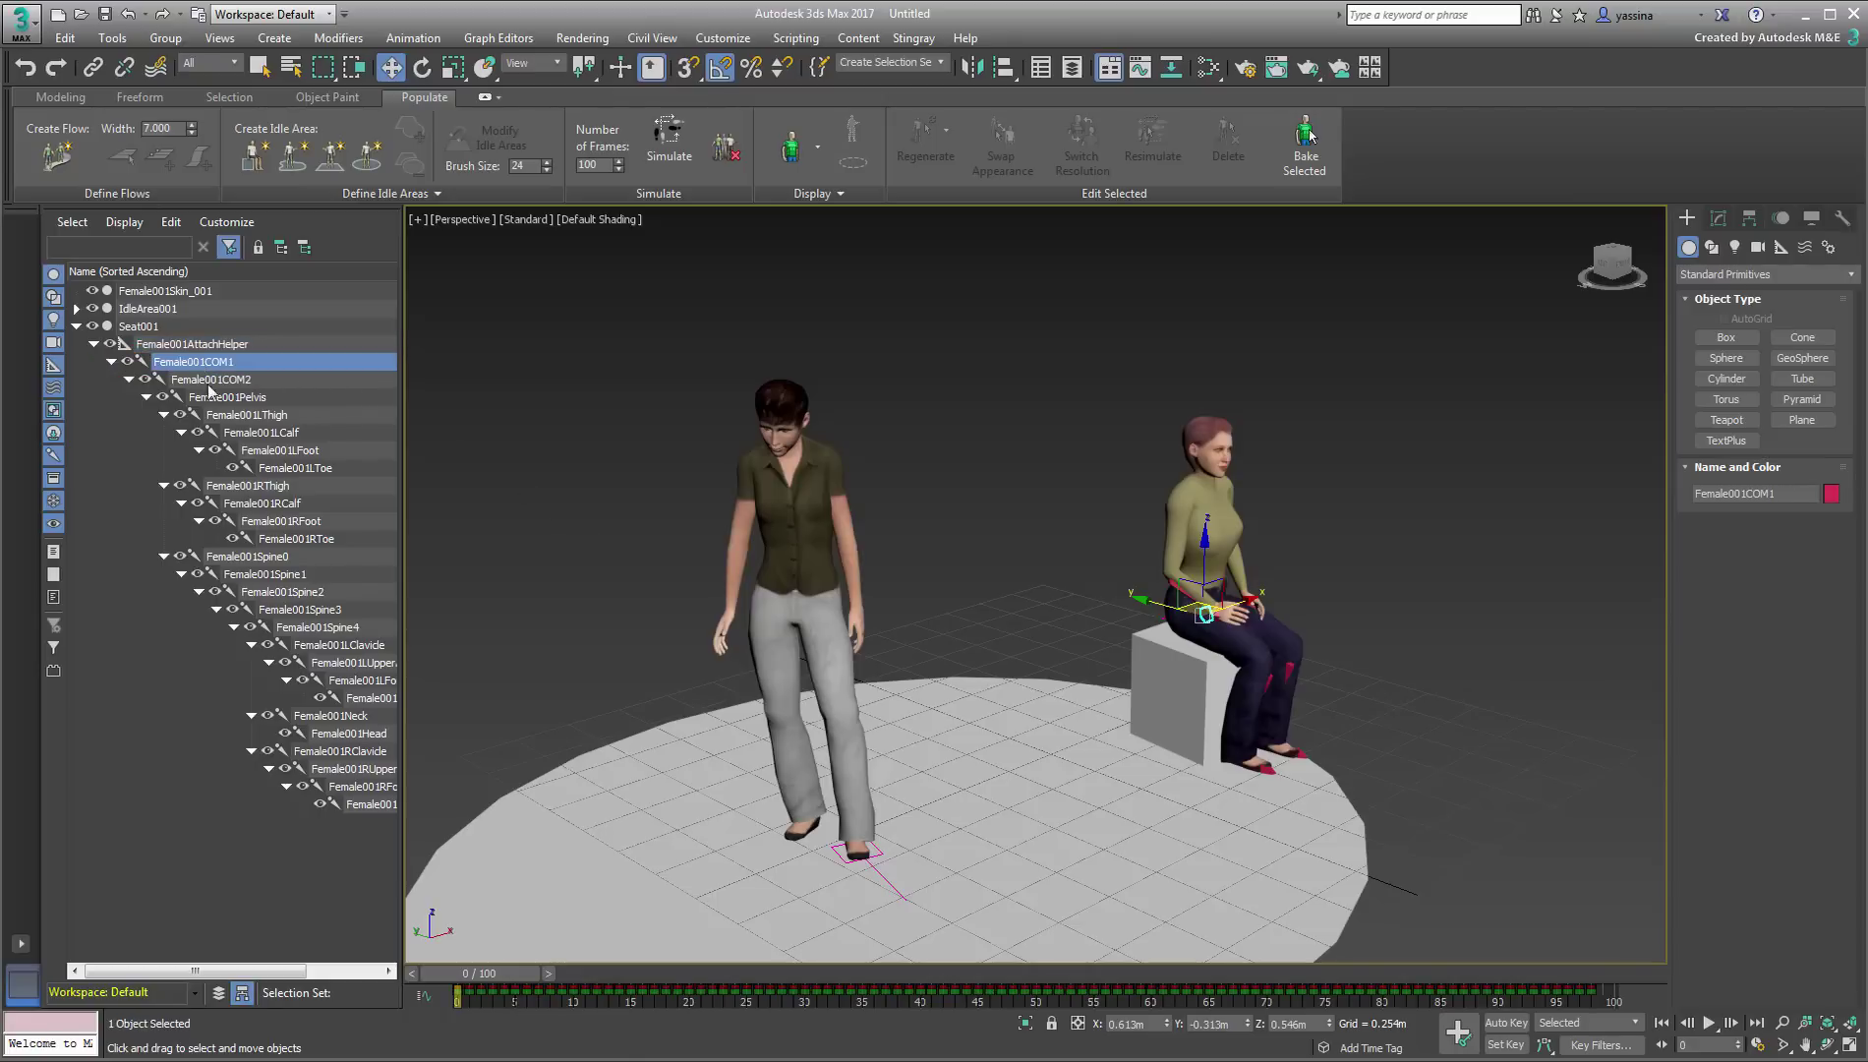
left_click(268, 437)
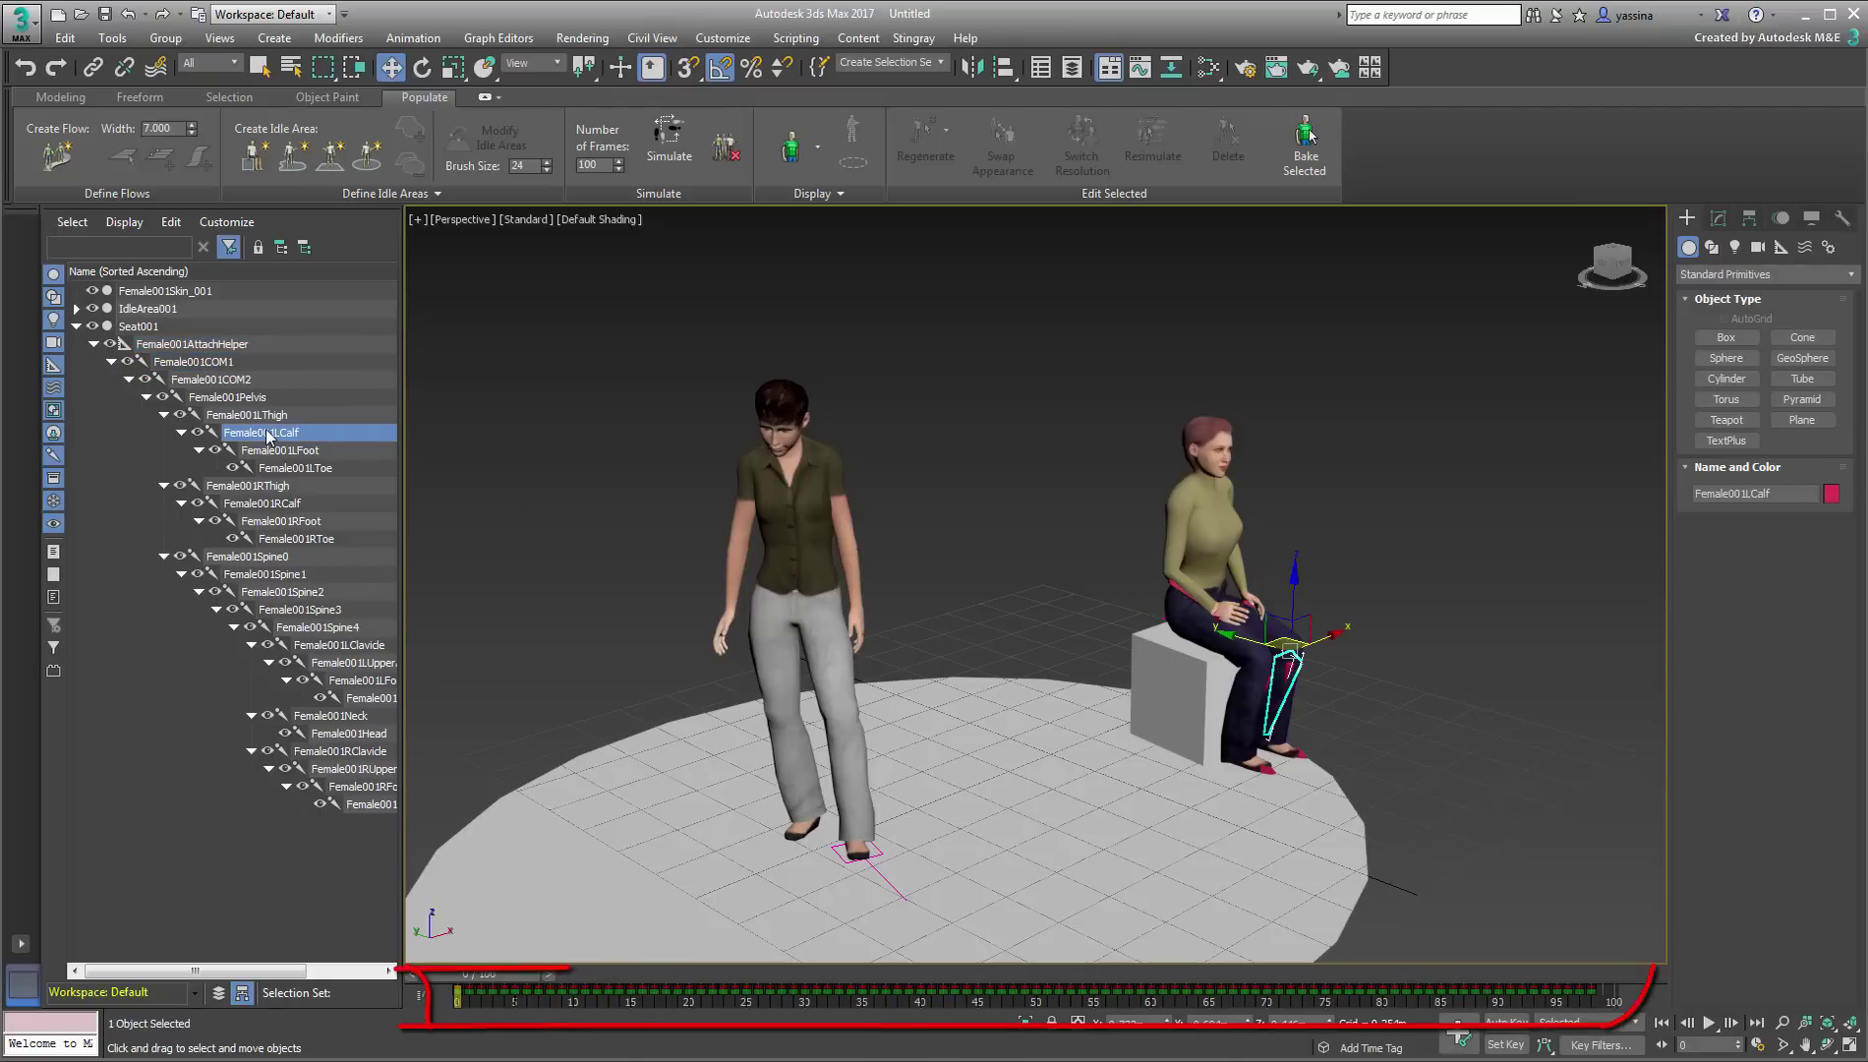
left_click(272, 522)
left_click(226, 362)
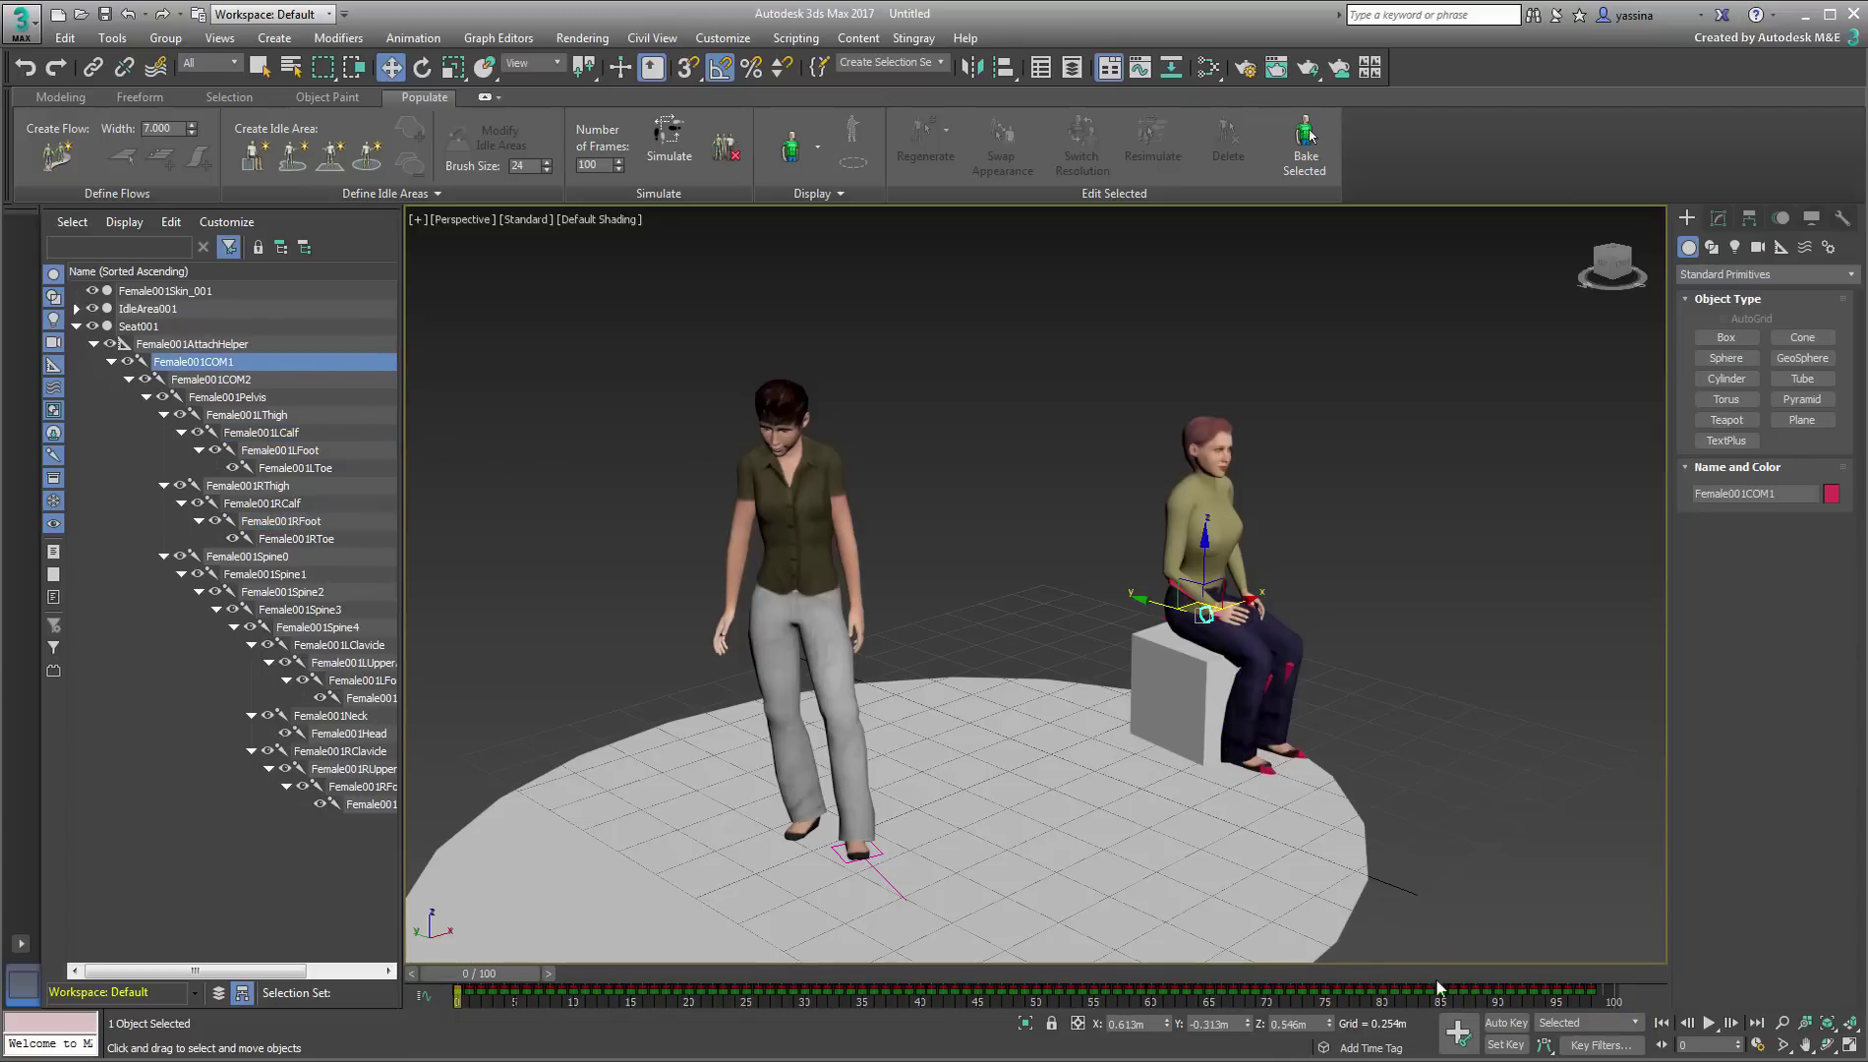
left_click(1709, 1022)
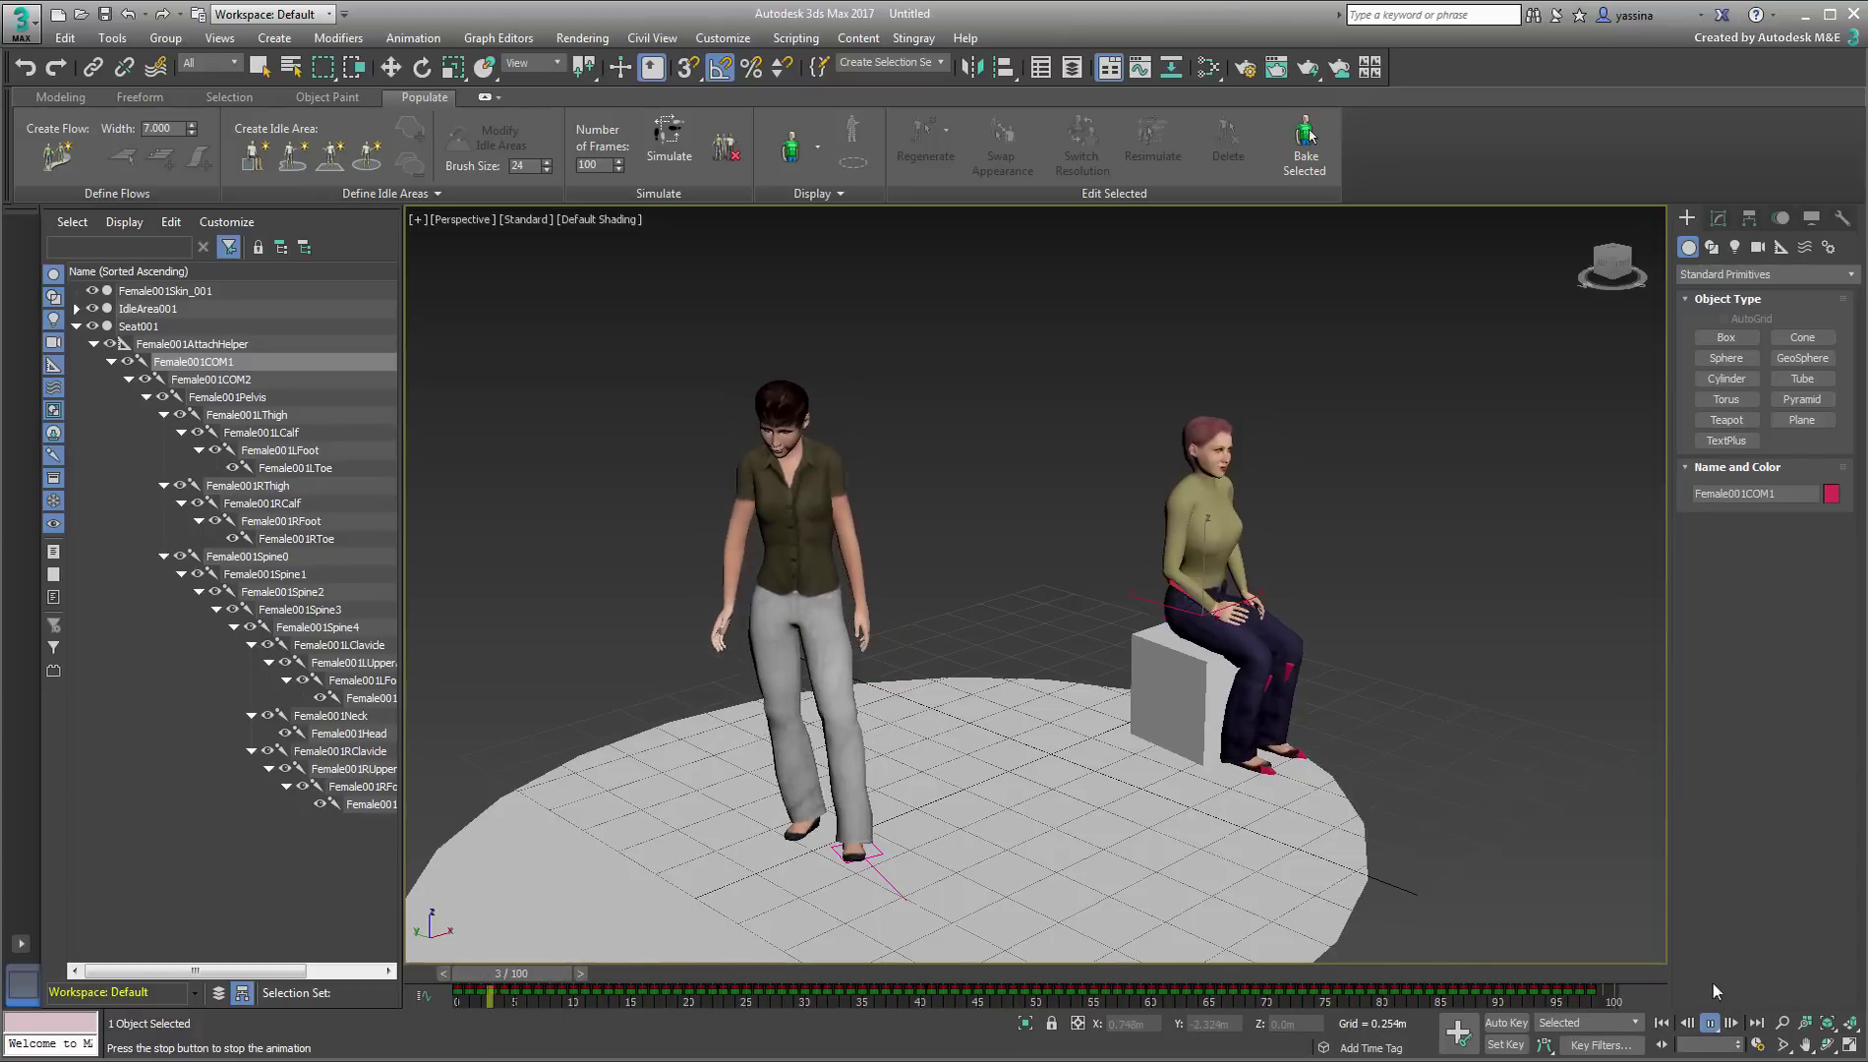
left_click(1661, 1023)
key("w")
left_click(1269, 681)
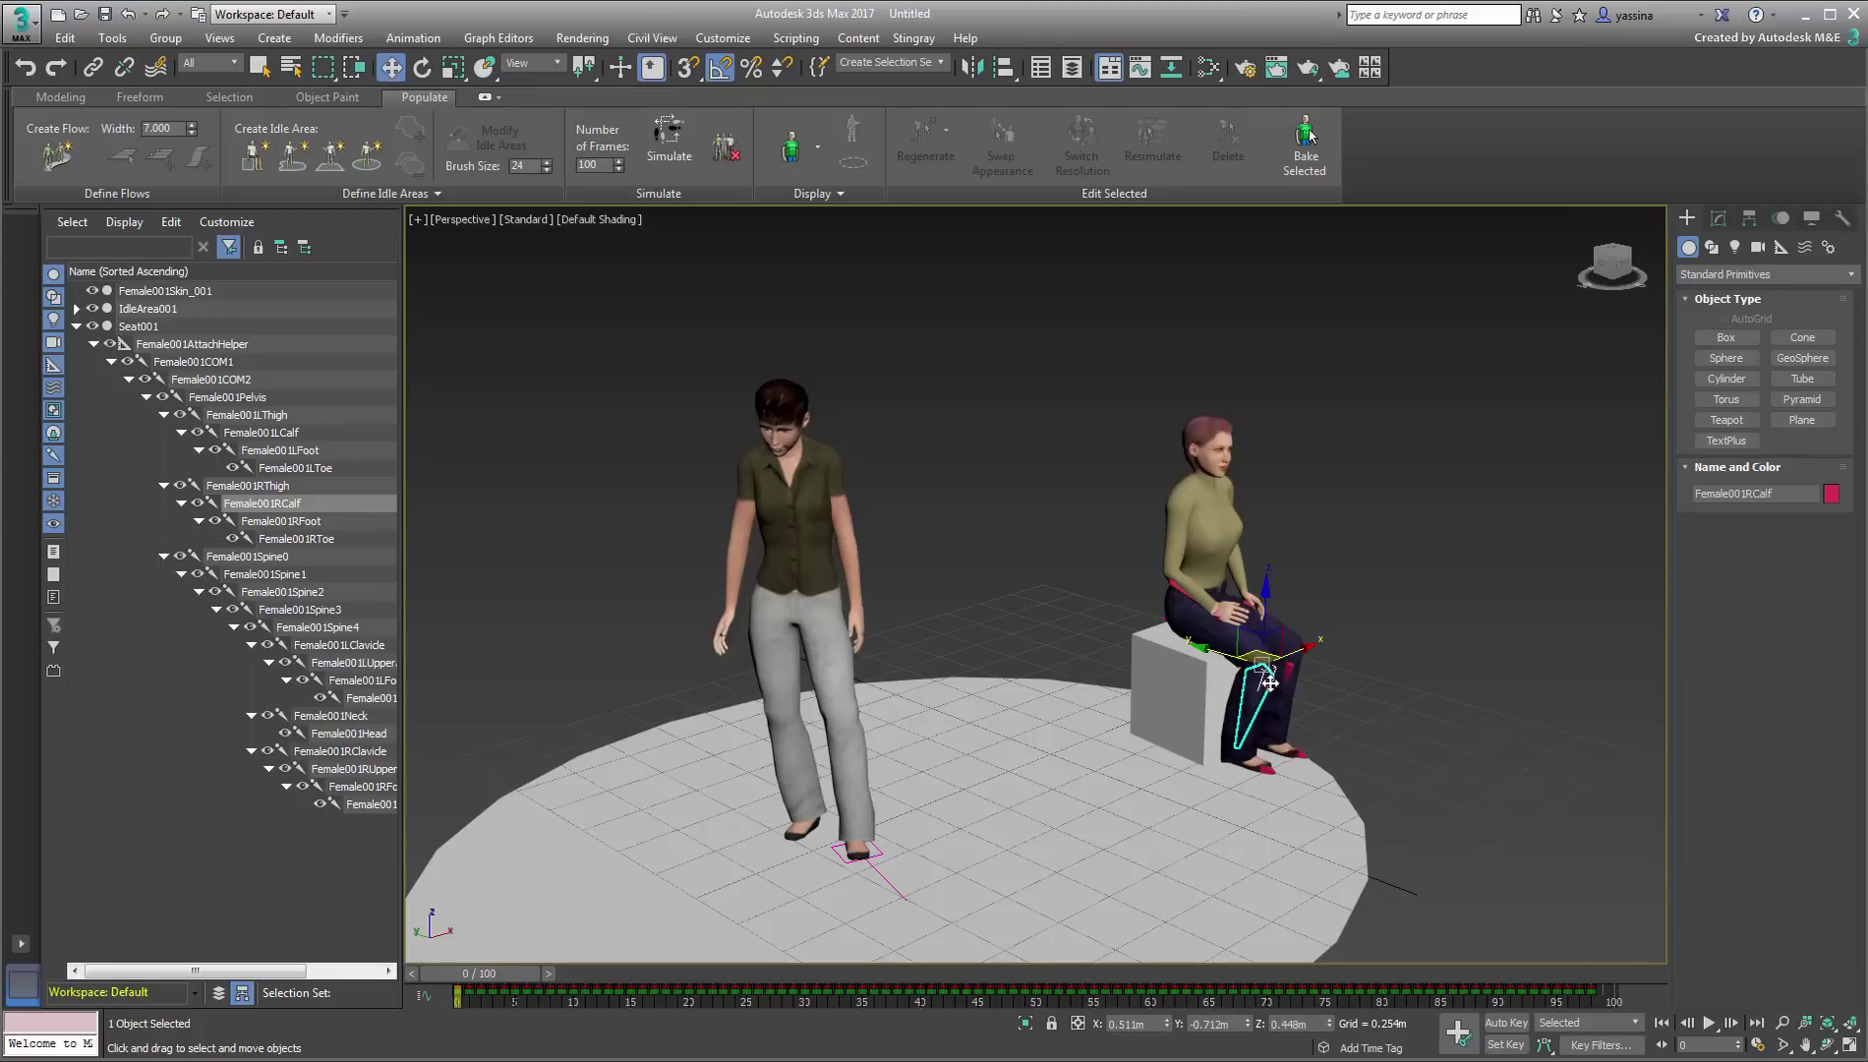
Select Female001COM1 with all its child bones, then add Female001Skin_001 to the selection
left_click(211, 361)
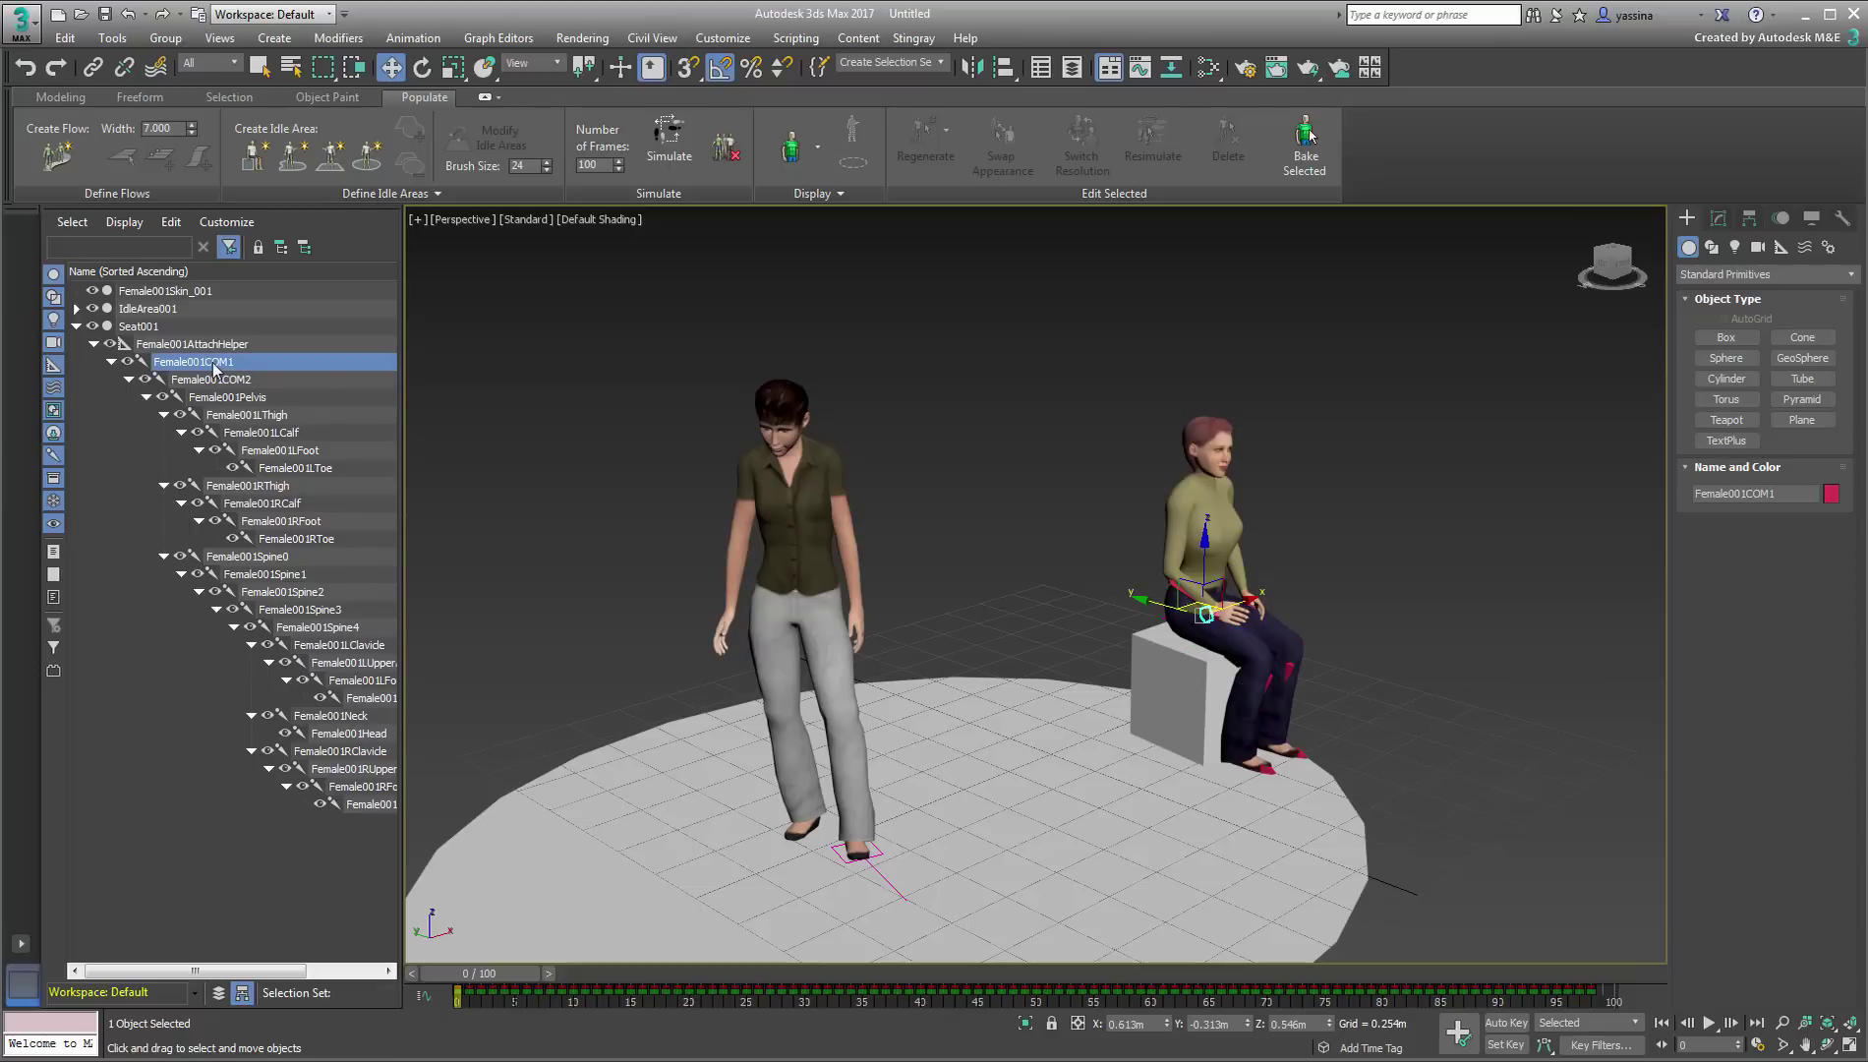
right_click(213, 367)
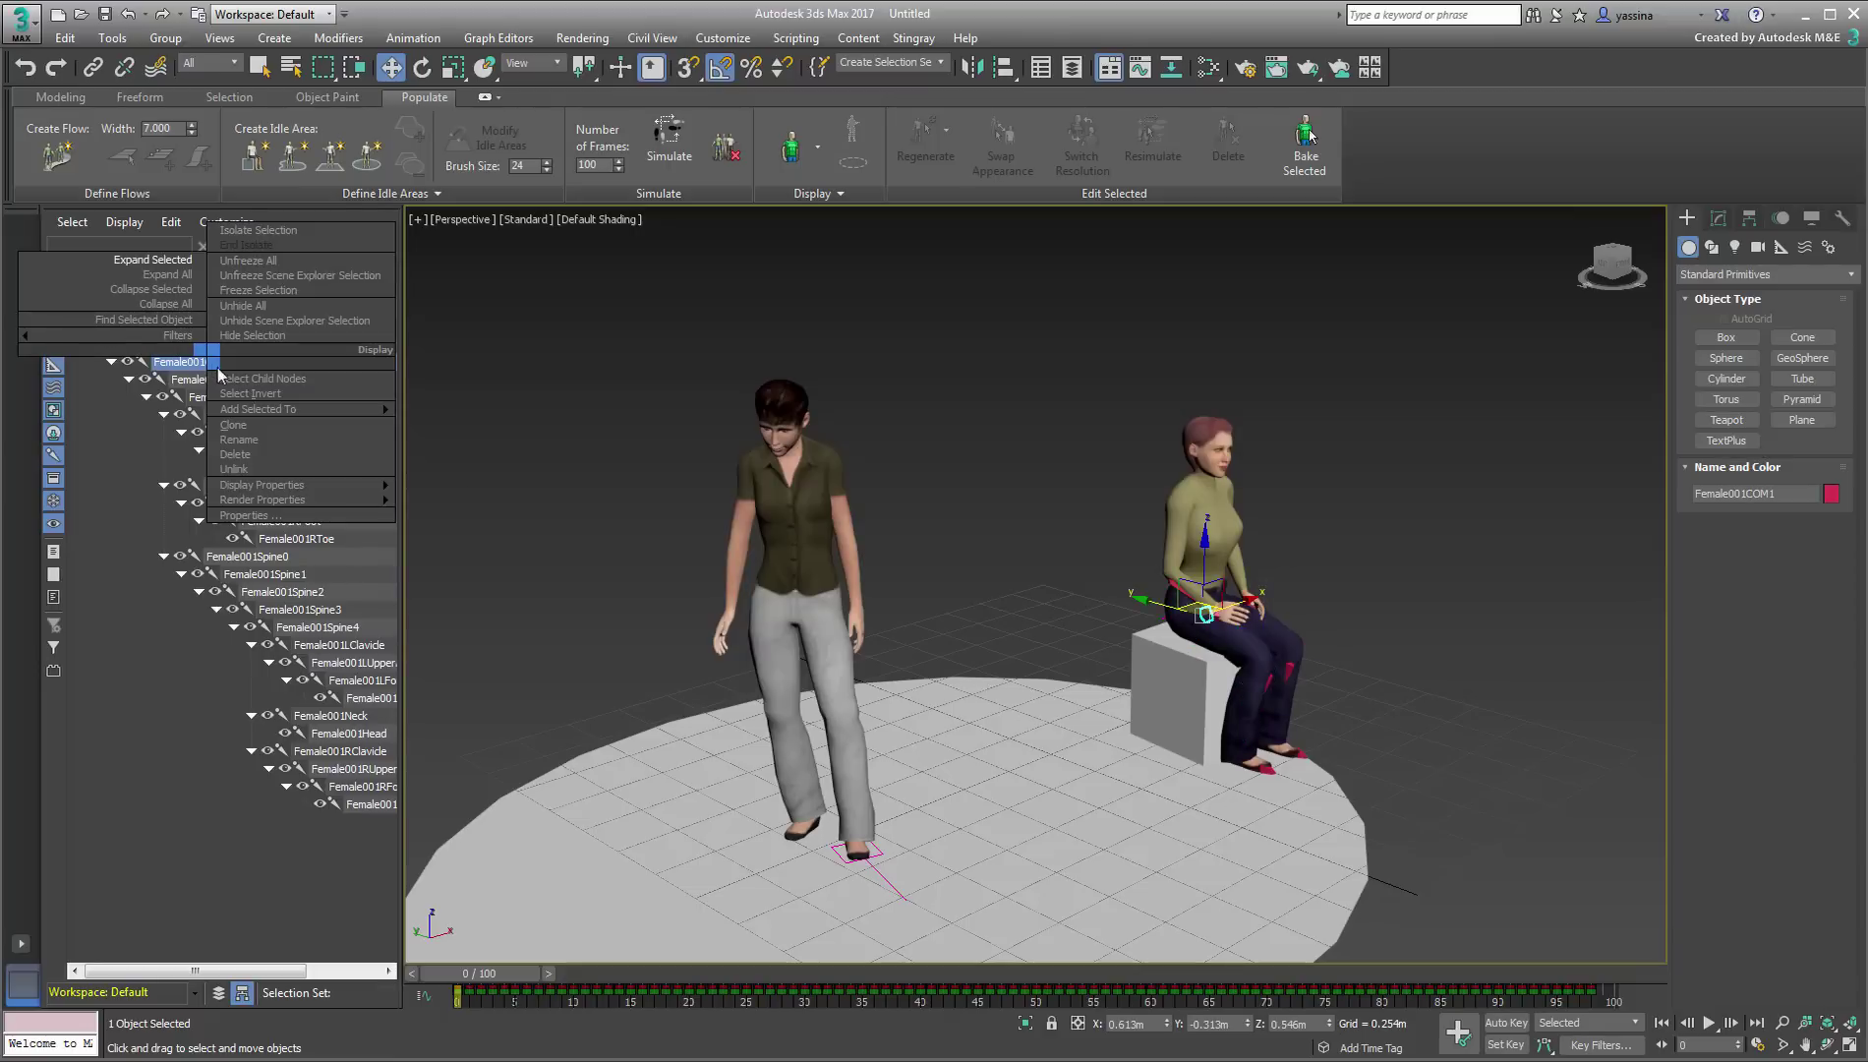
left_click(253, 379)
key("ctrl")
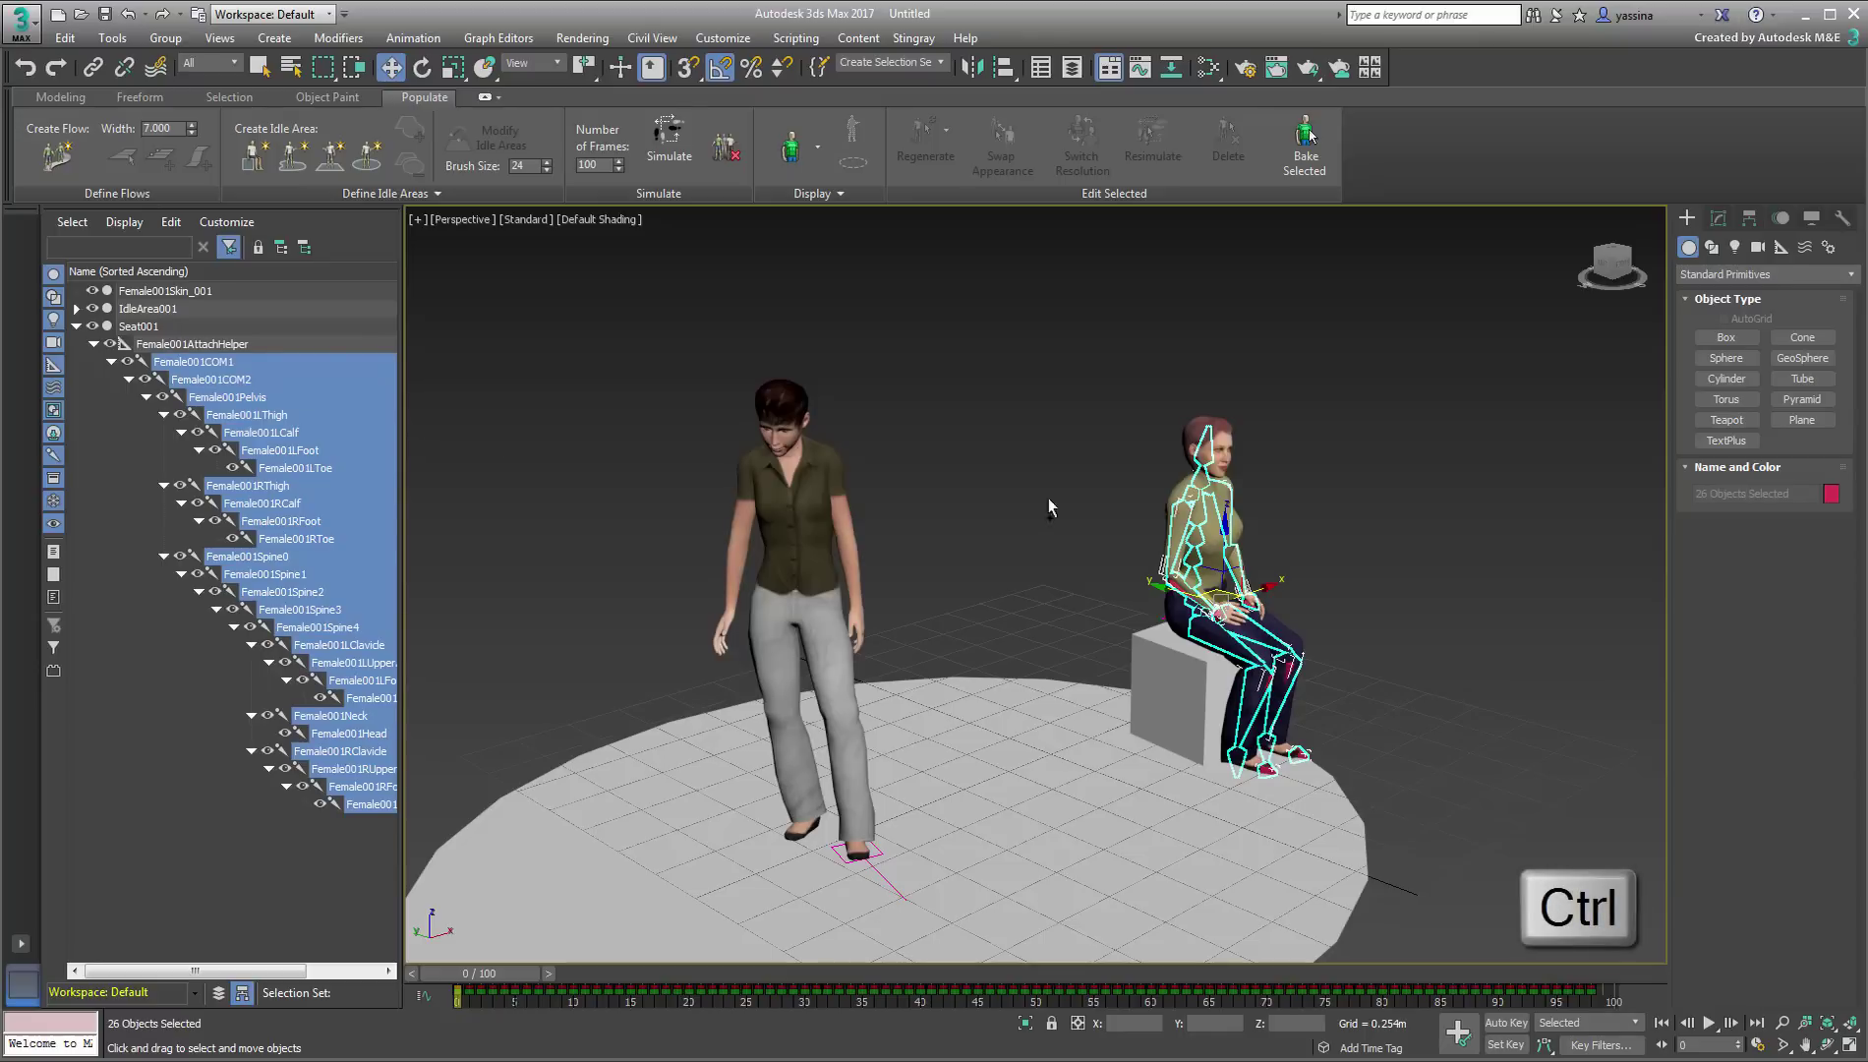
left_click(1195, 481, "ctrl")
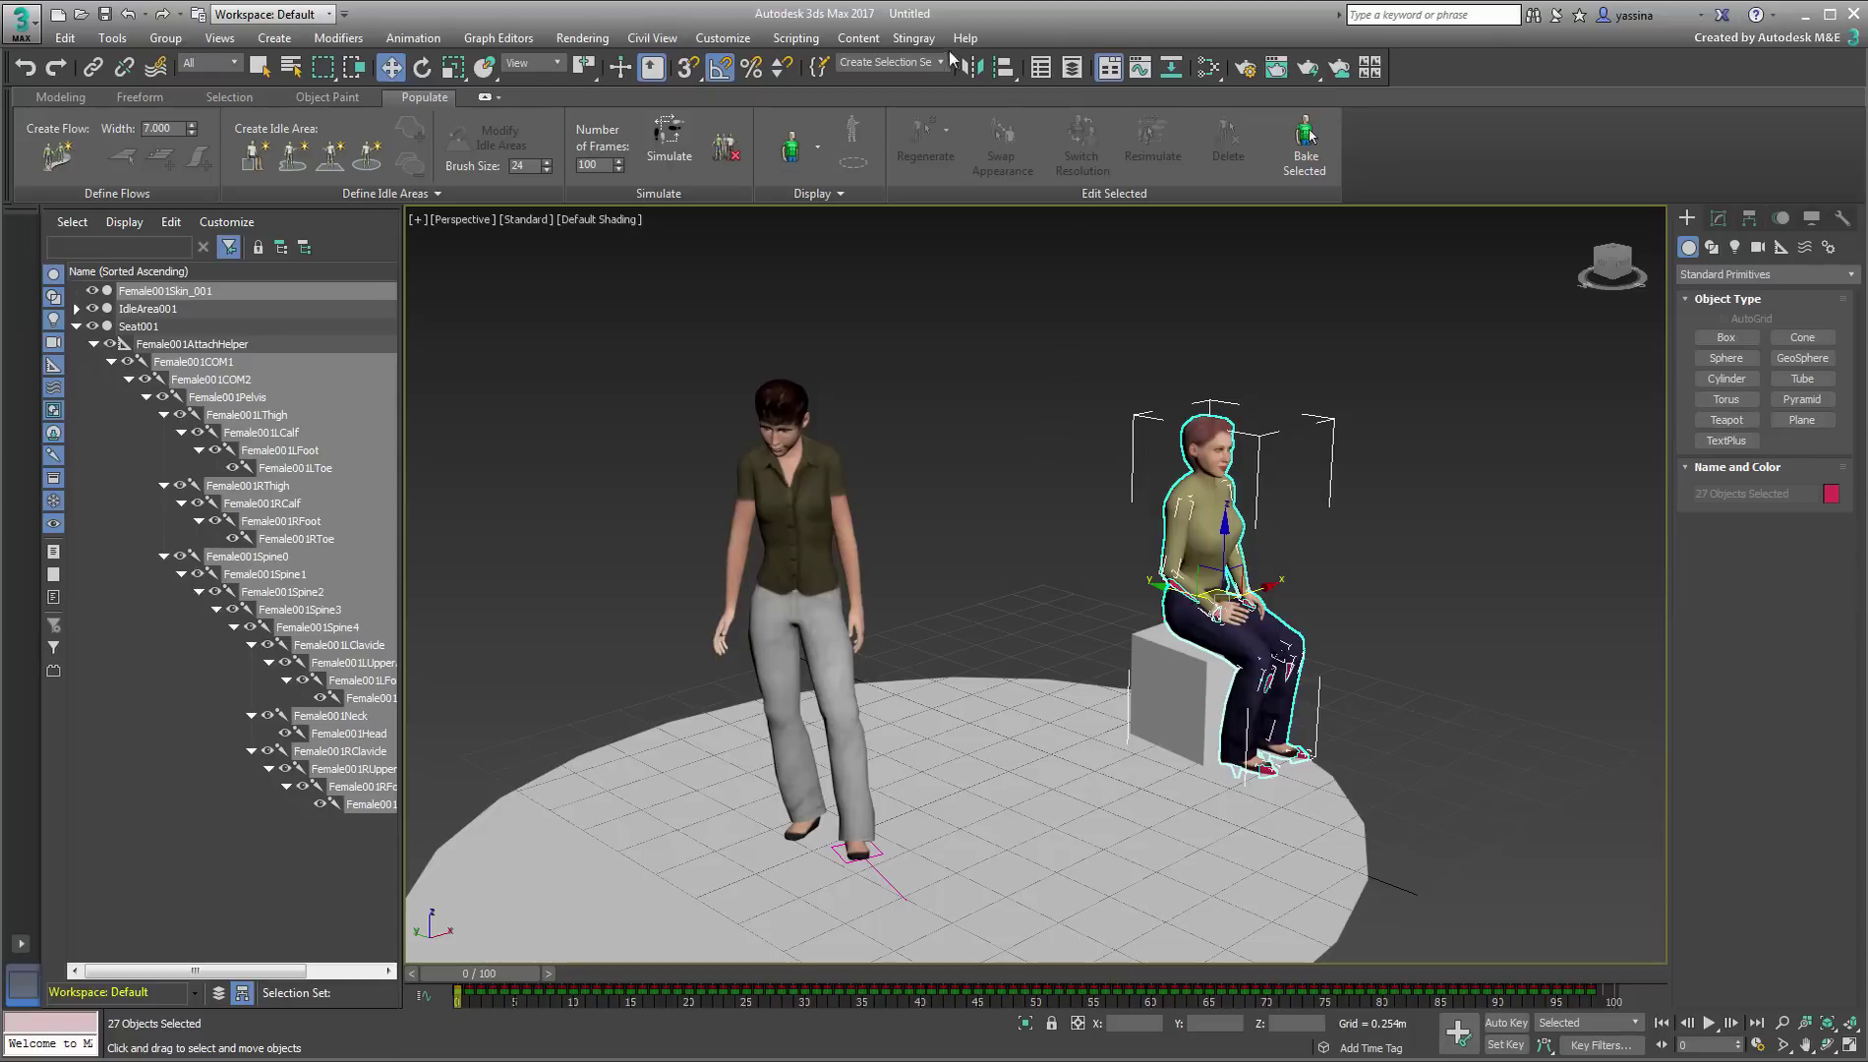
Connect to Stingray and send the seated woman to content\models as Lady_Seated
left_click(913, 37)
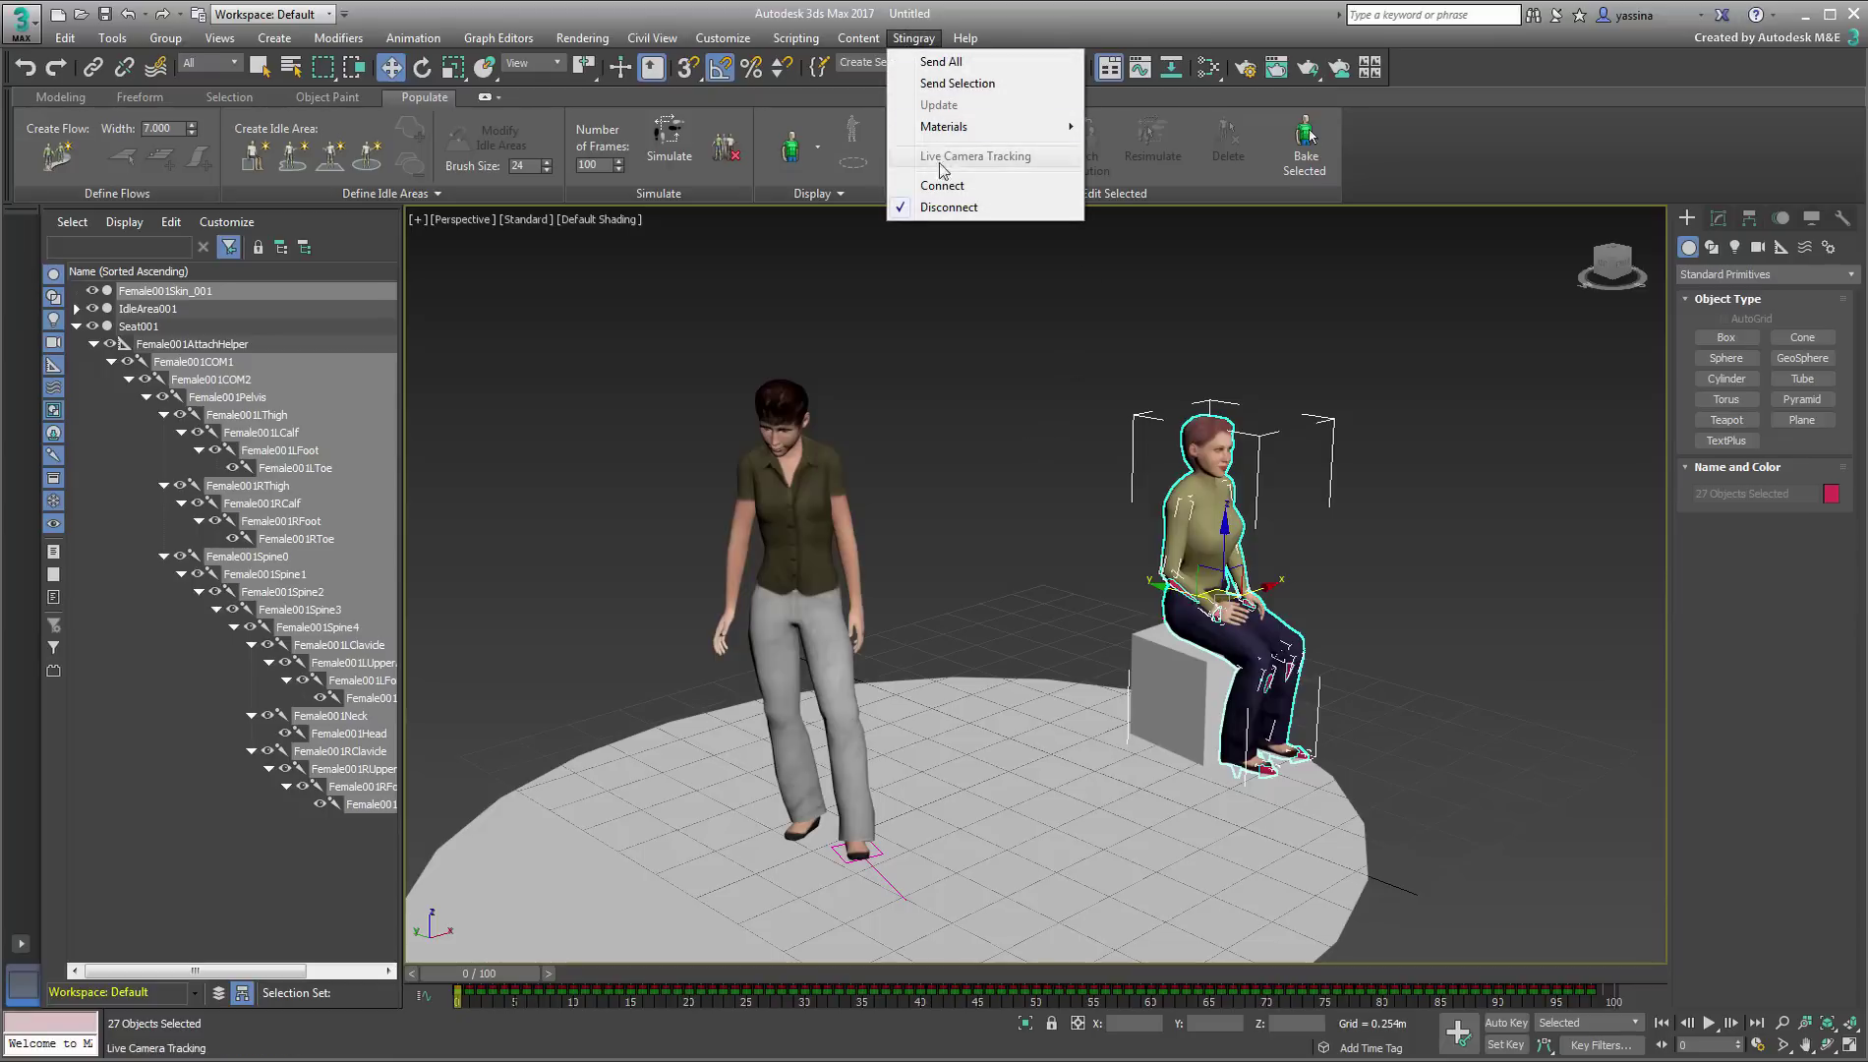
left_click(960, 187)
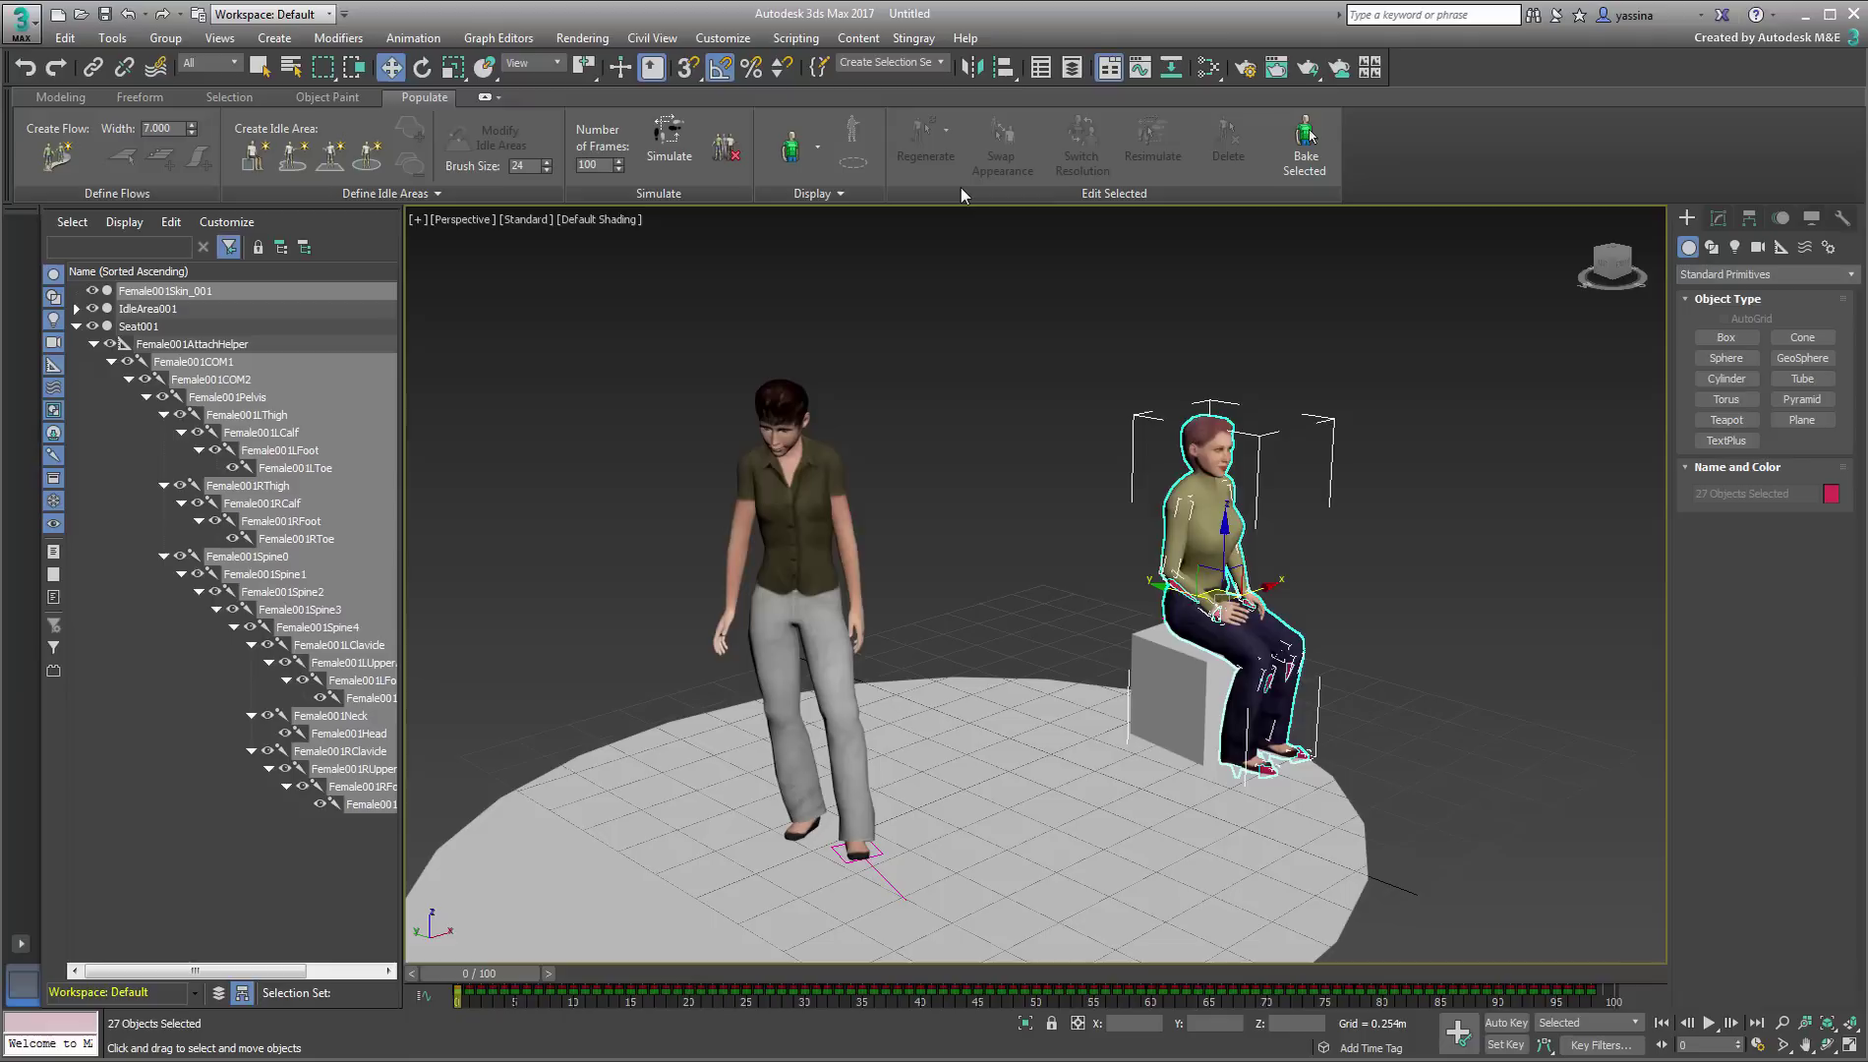
left_click(918, 38)
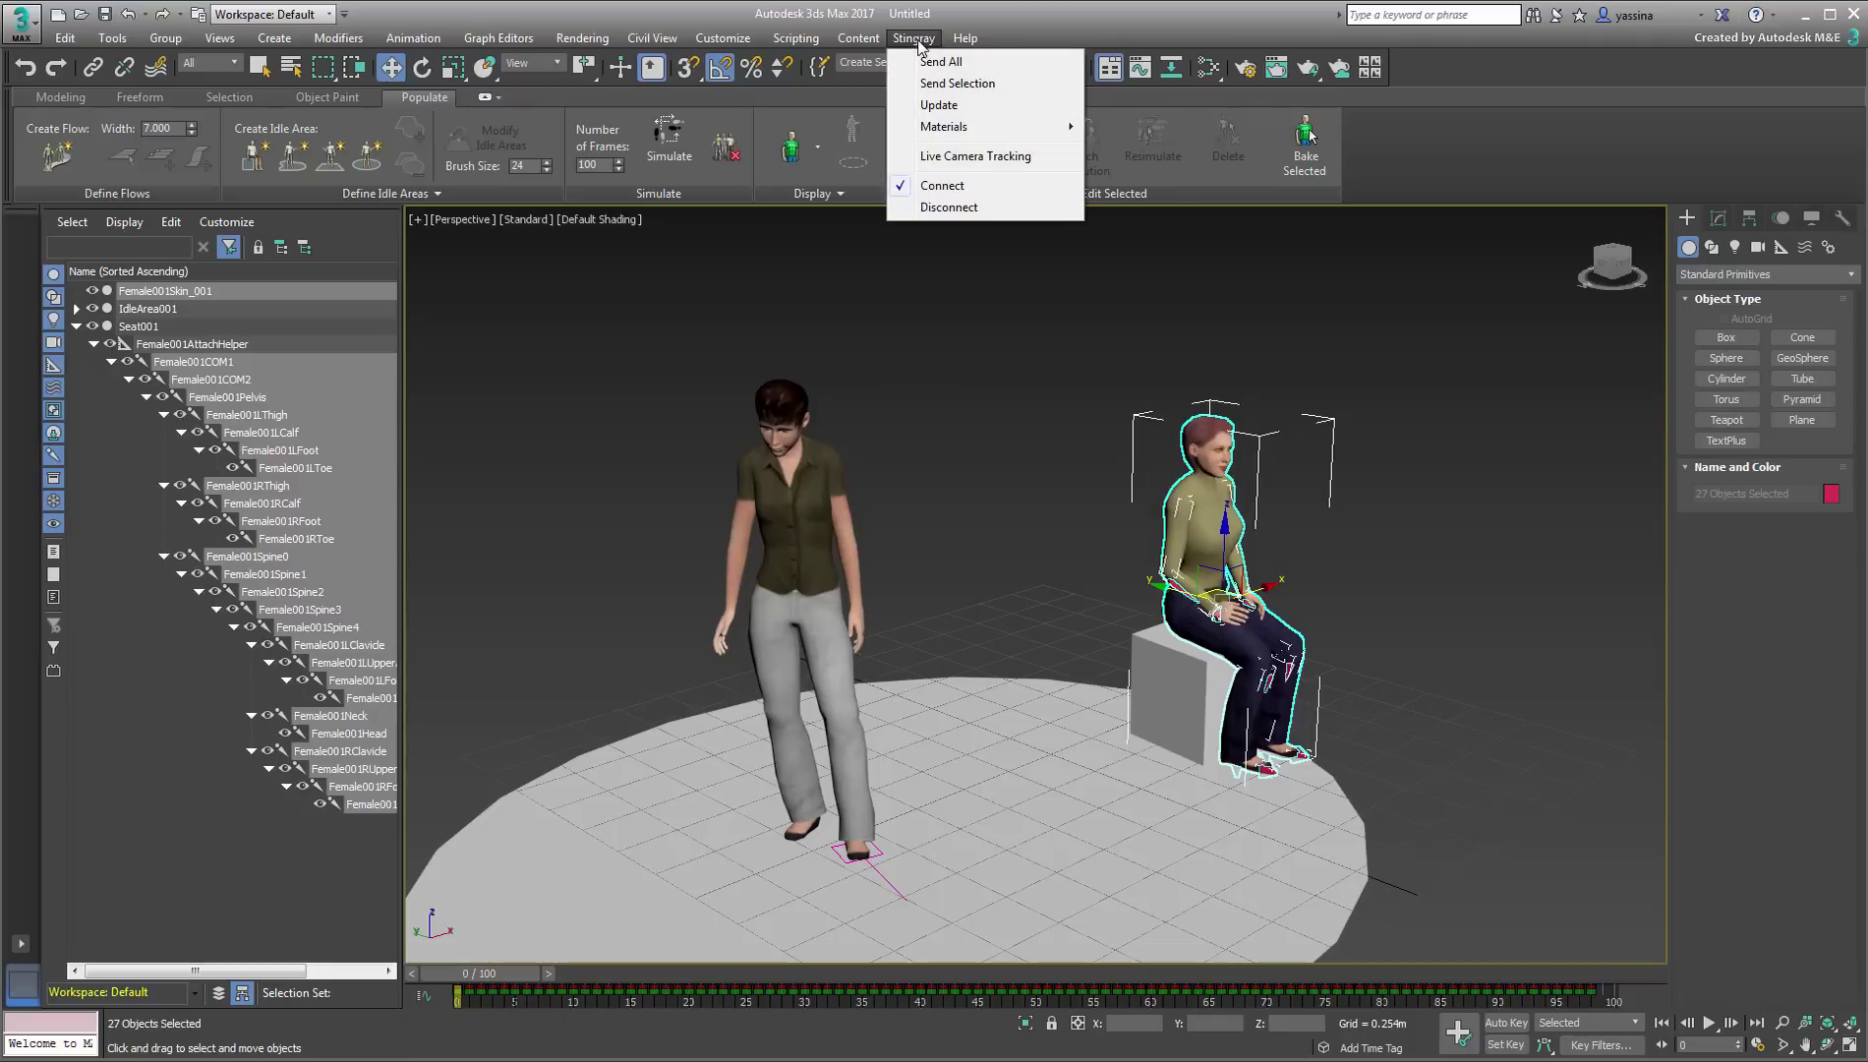
left_click(973, 85)
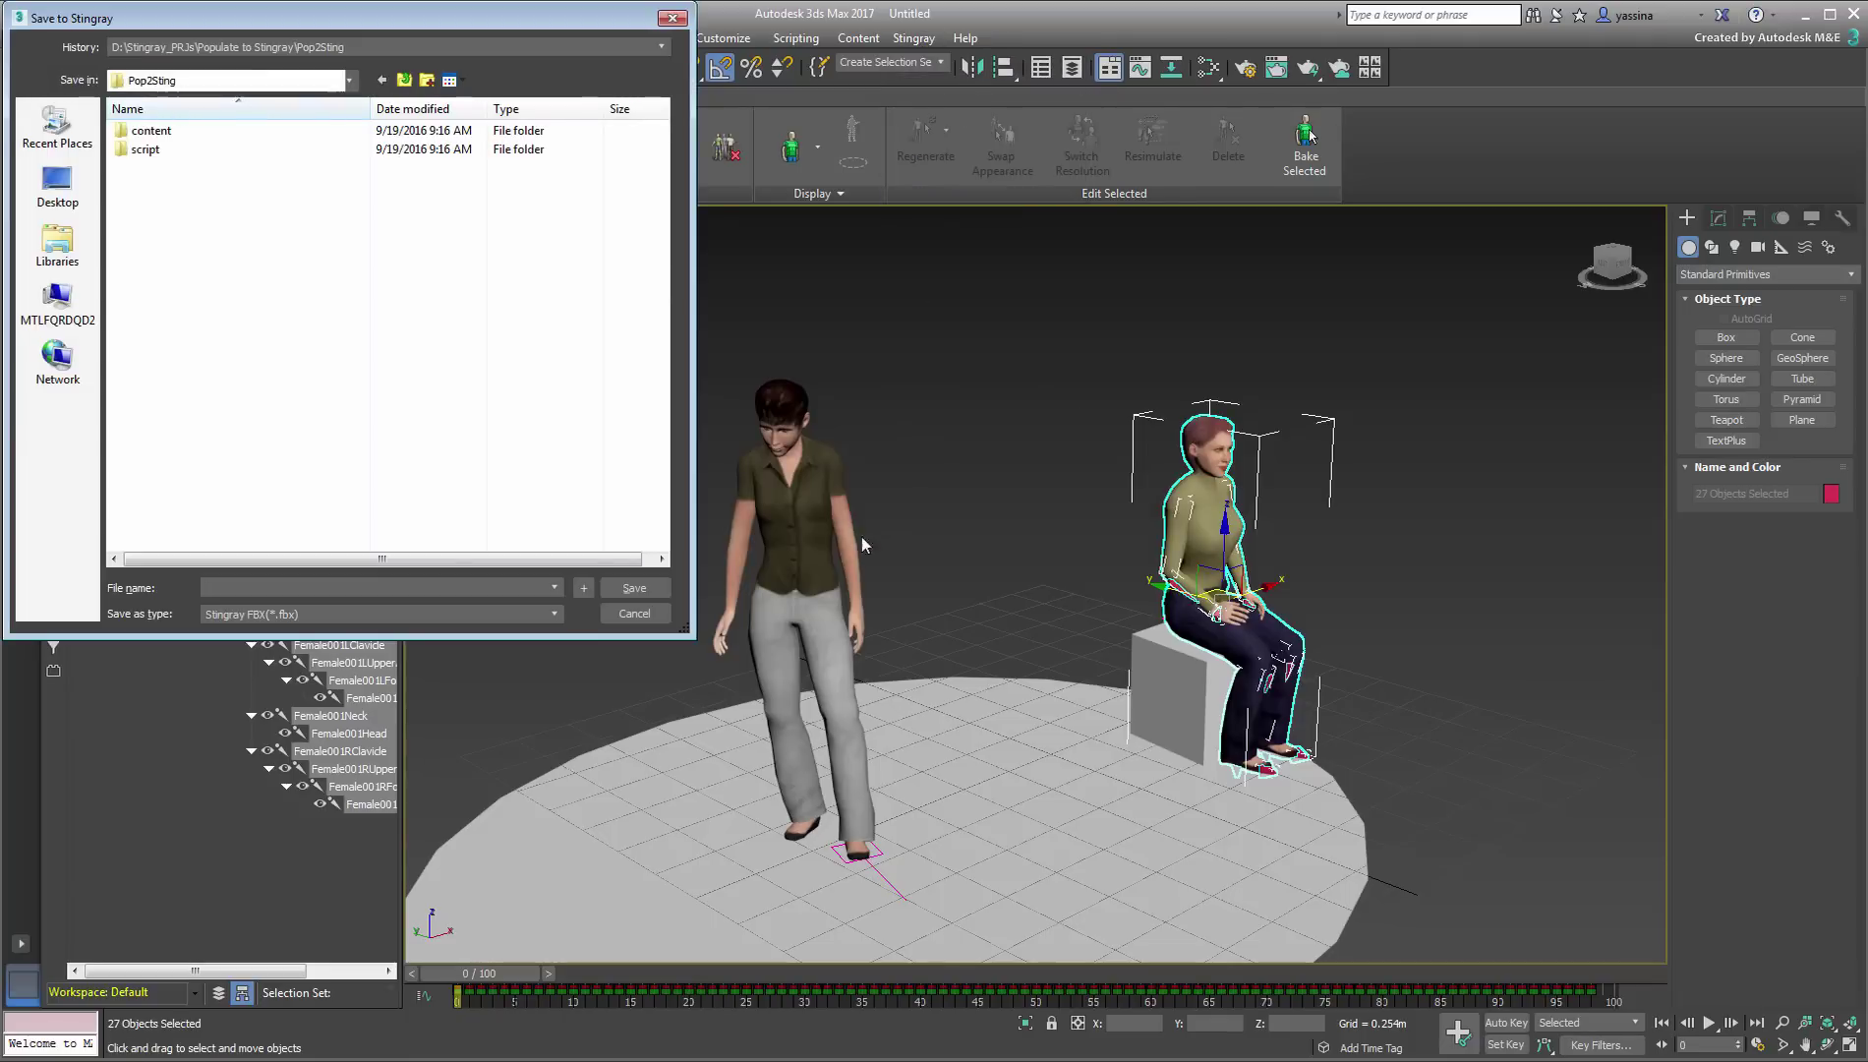
double_click(149, 130)
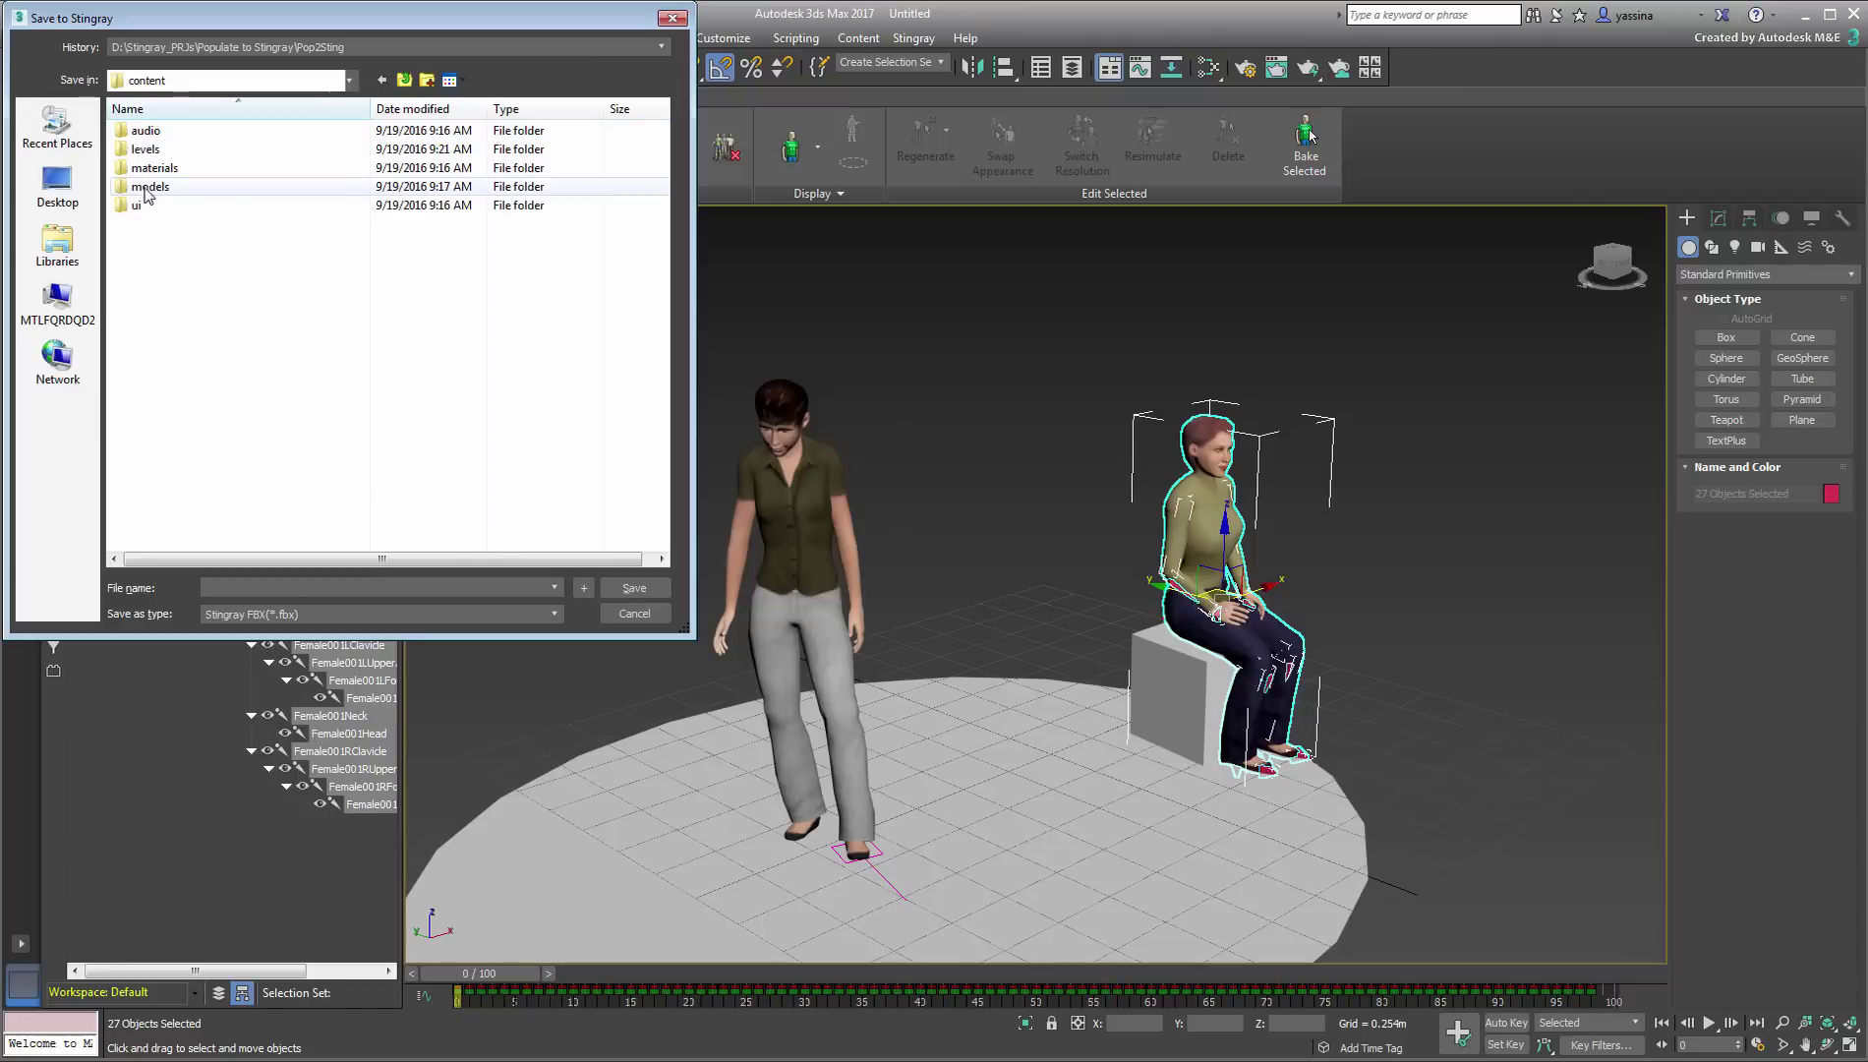
double_click(148, 187)
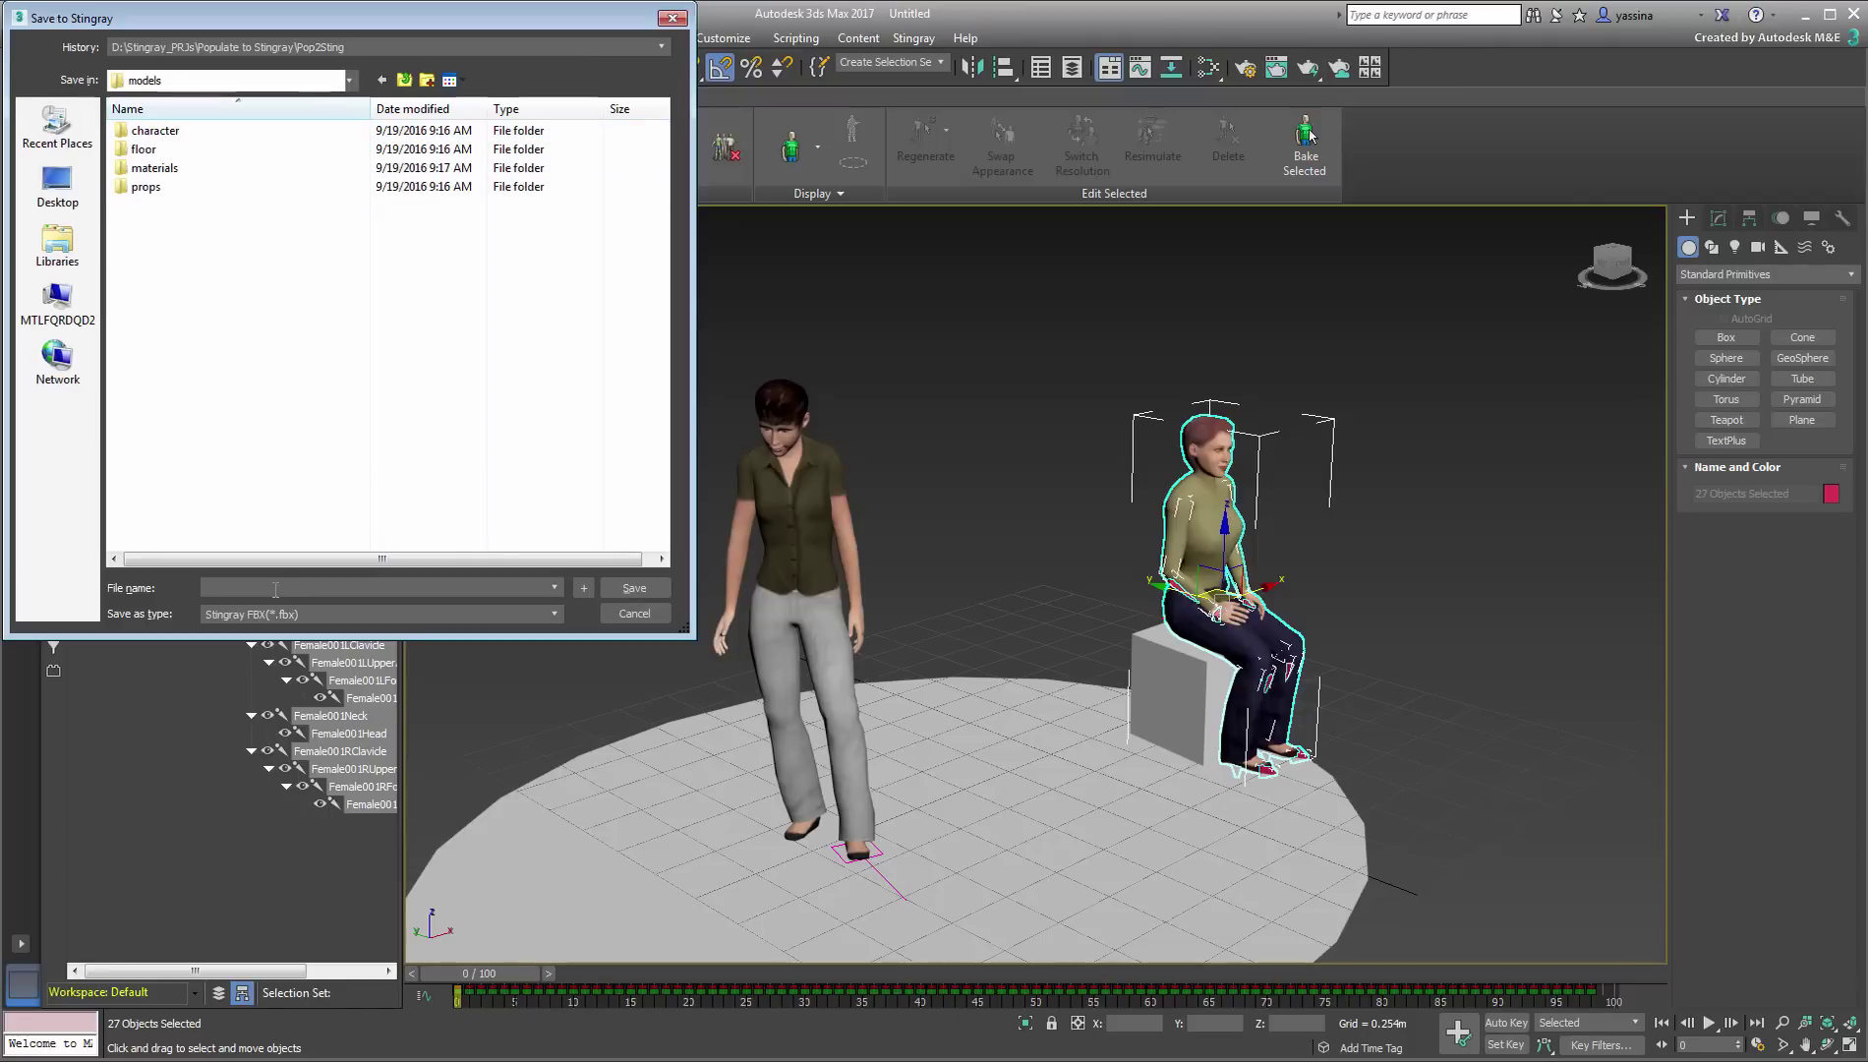
type("Lady_Seated")
key("Return")
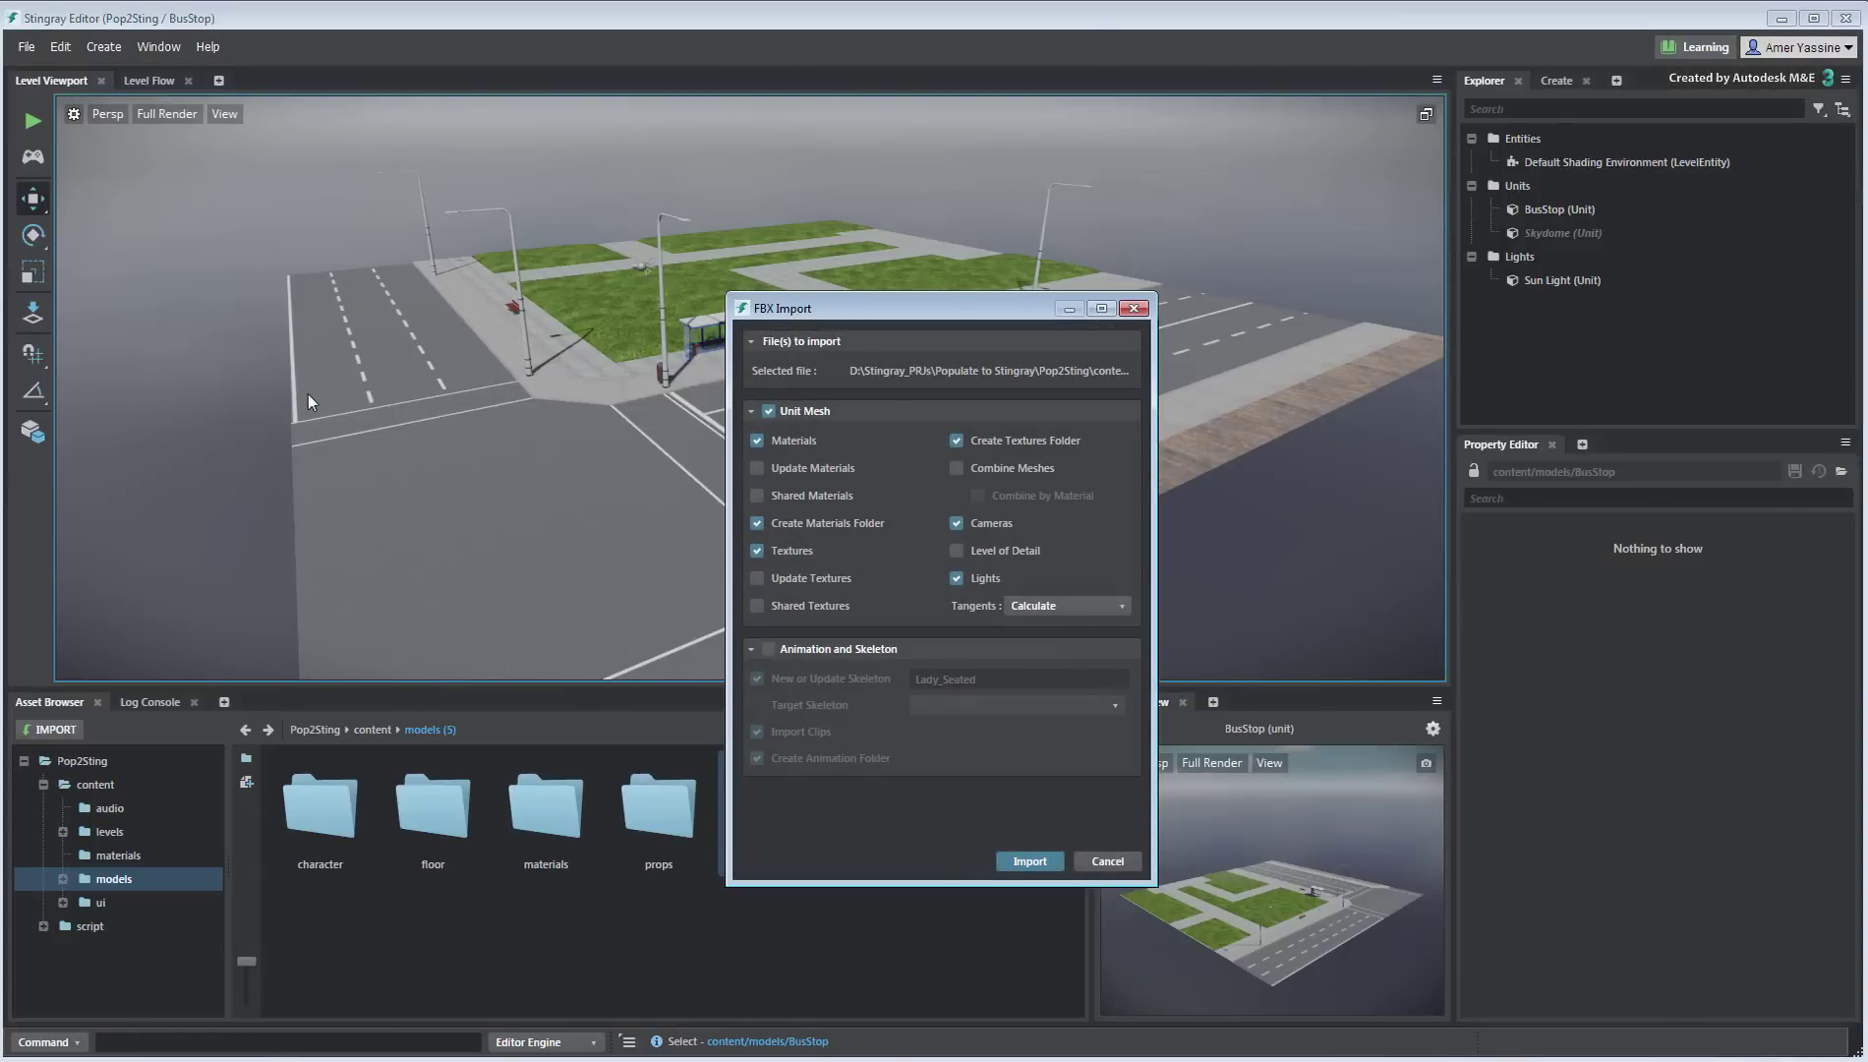
In FBX Import, include Animation and Skeleton and uncheck Create Animation Folder
left_click(768, 649)
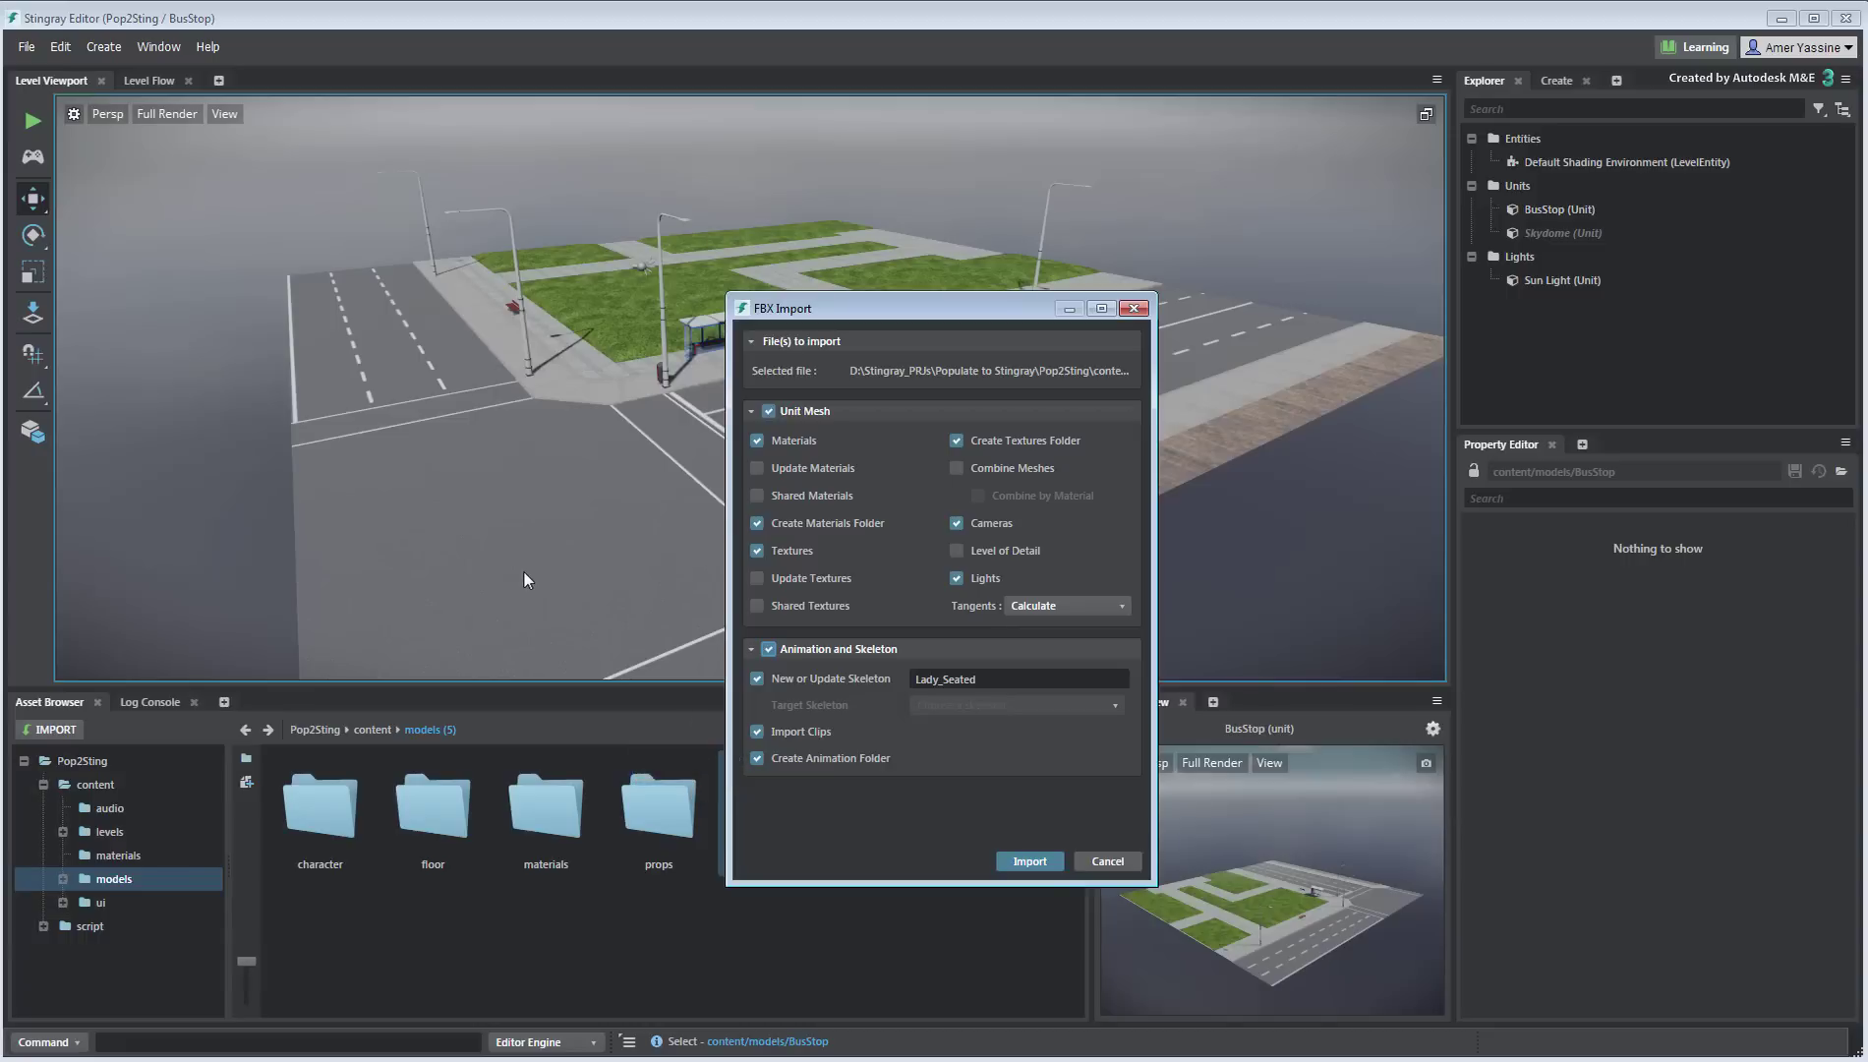
left_click(757, 759)
Run the Lady_Seated FBX import, then zoom the Level Viewport toward the bus stop
left_click(1028, 862)
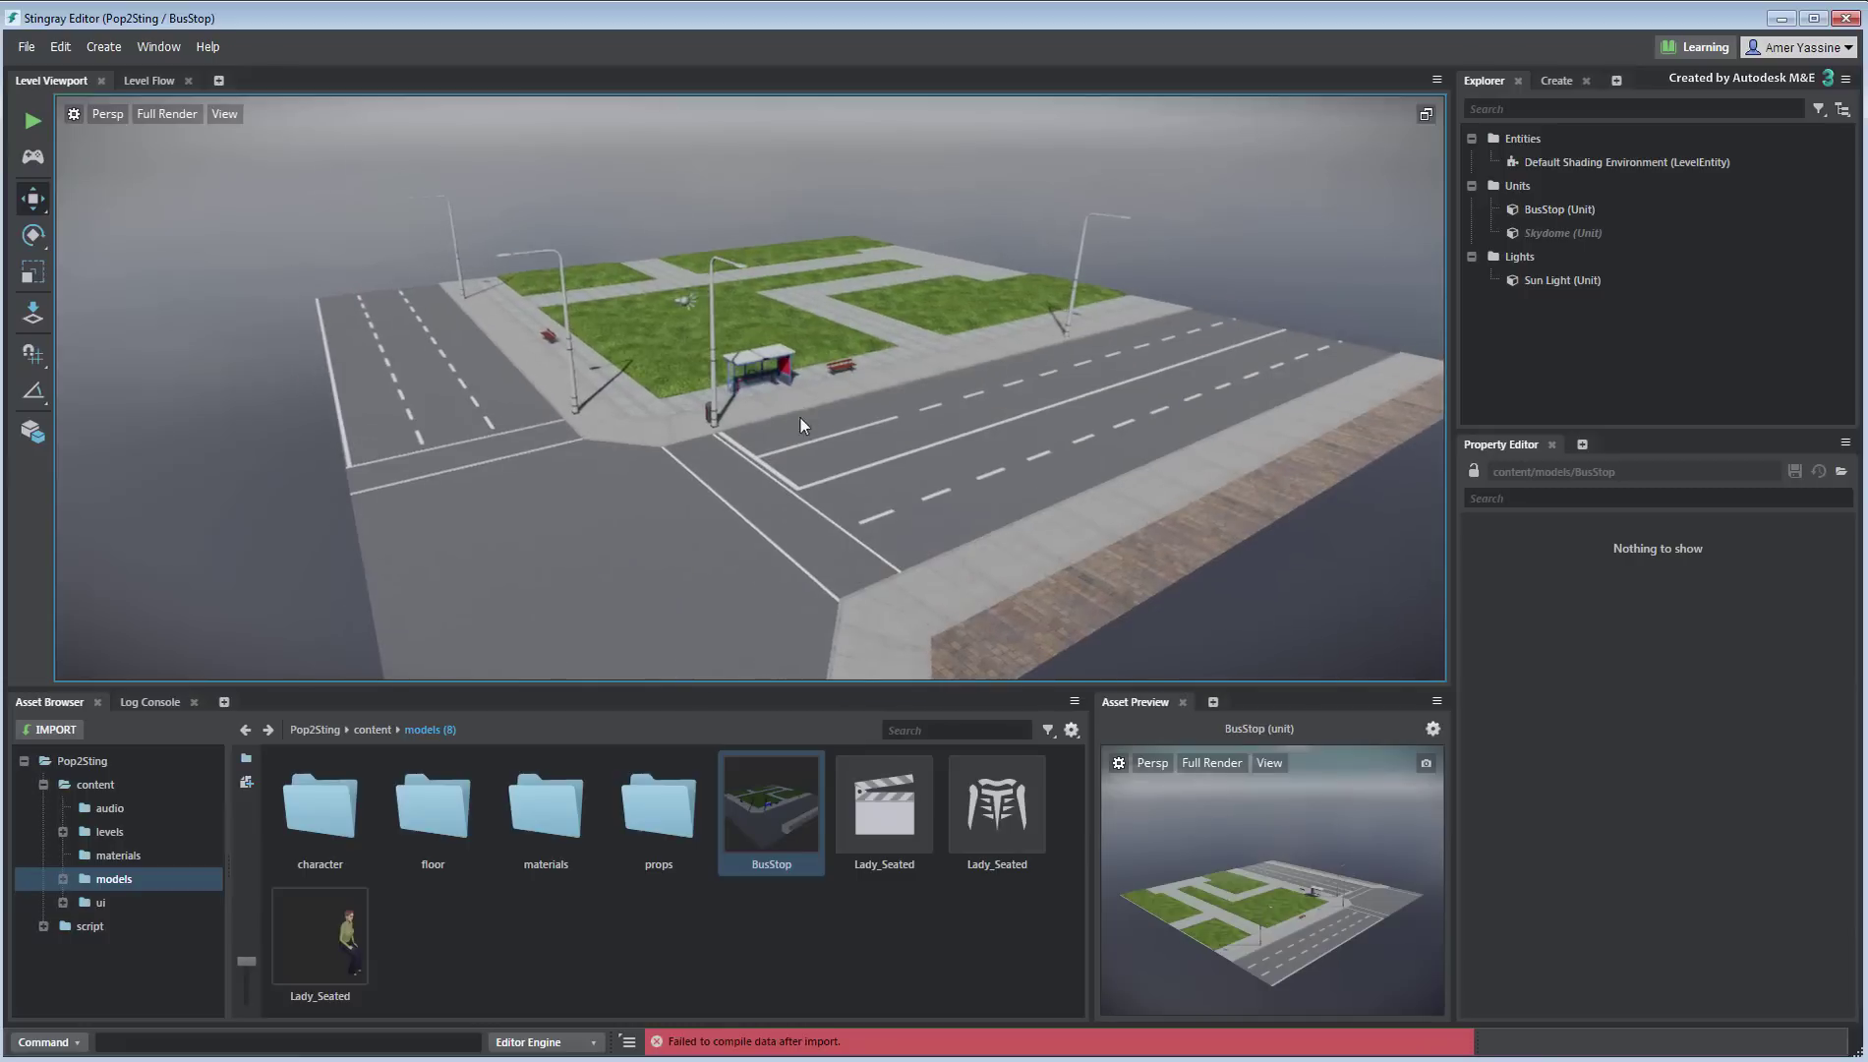
scroll(802, 425, "up", 5)
scroll(854, 450, "up", 2)
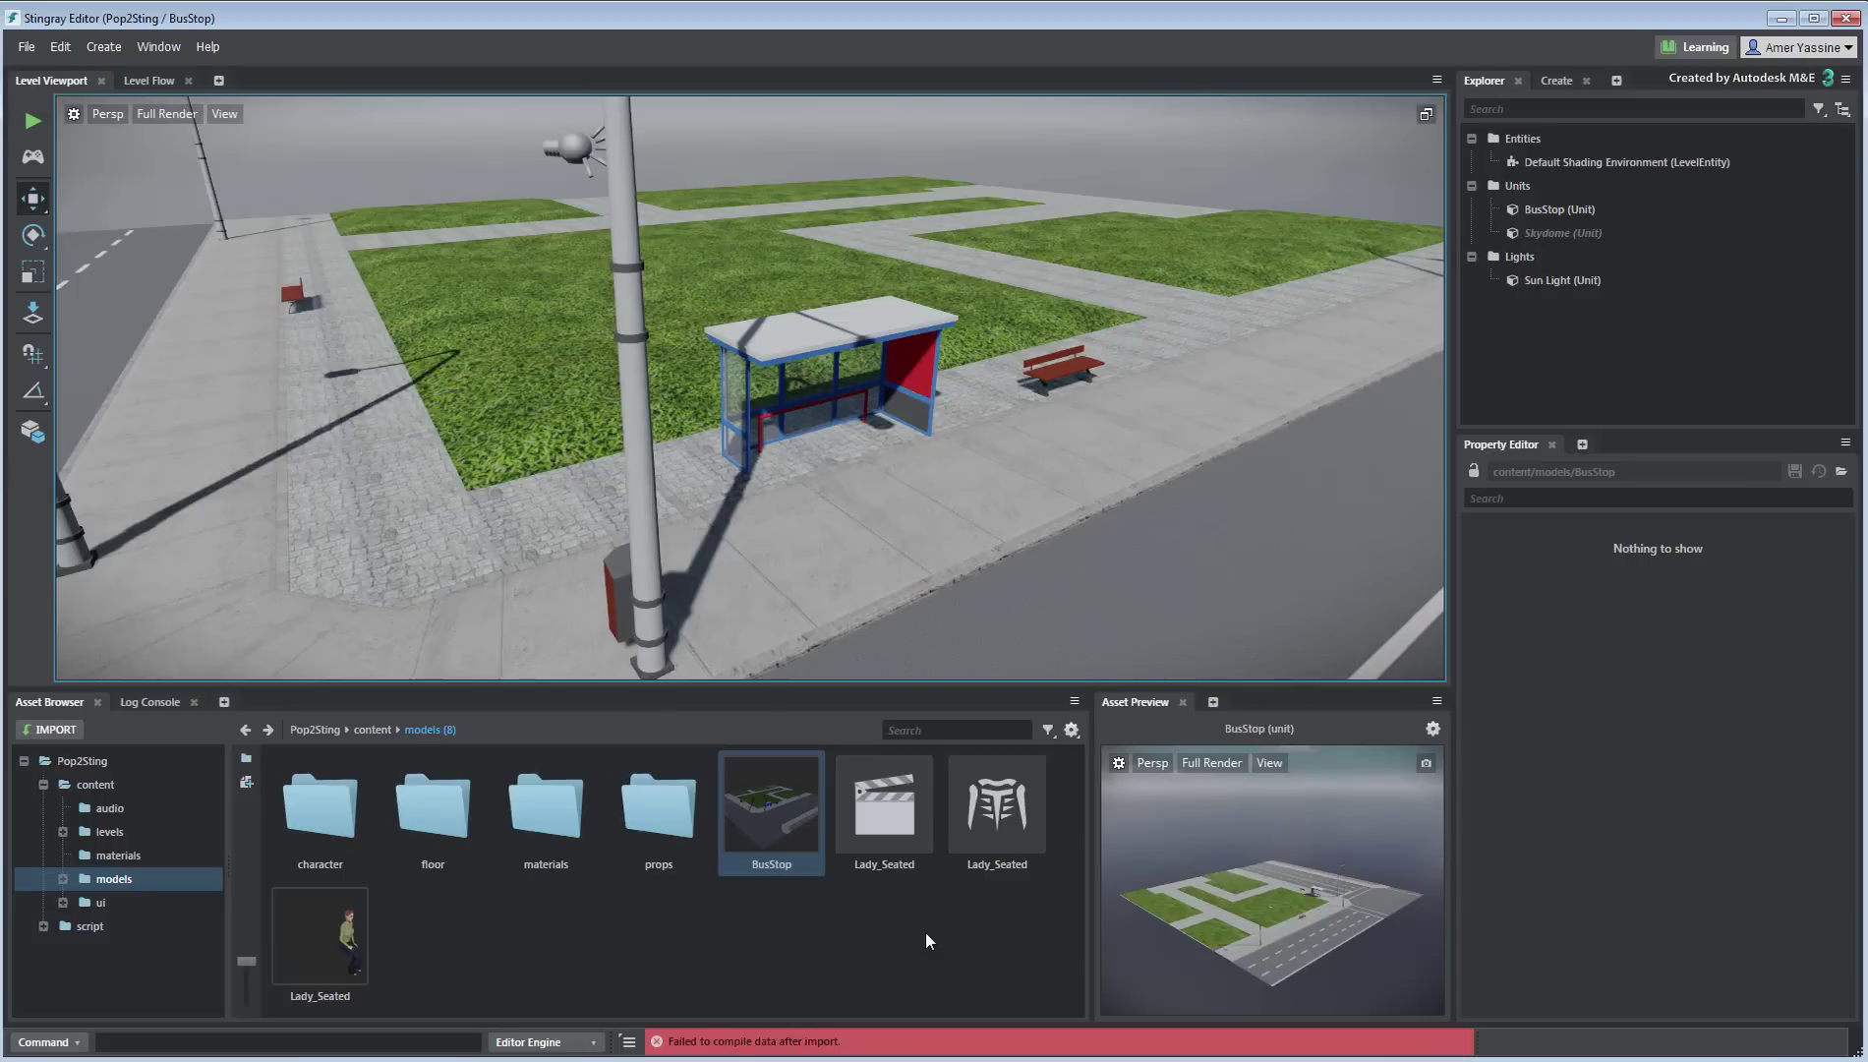
Set Culling to Disabled on Lady_Seated's Female001Skin_001 mesh and save the unit
double_click(325, 938)
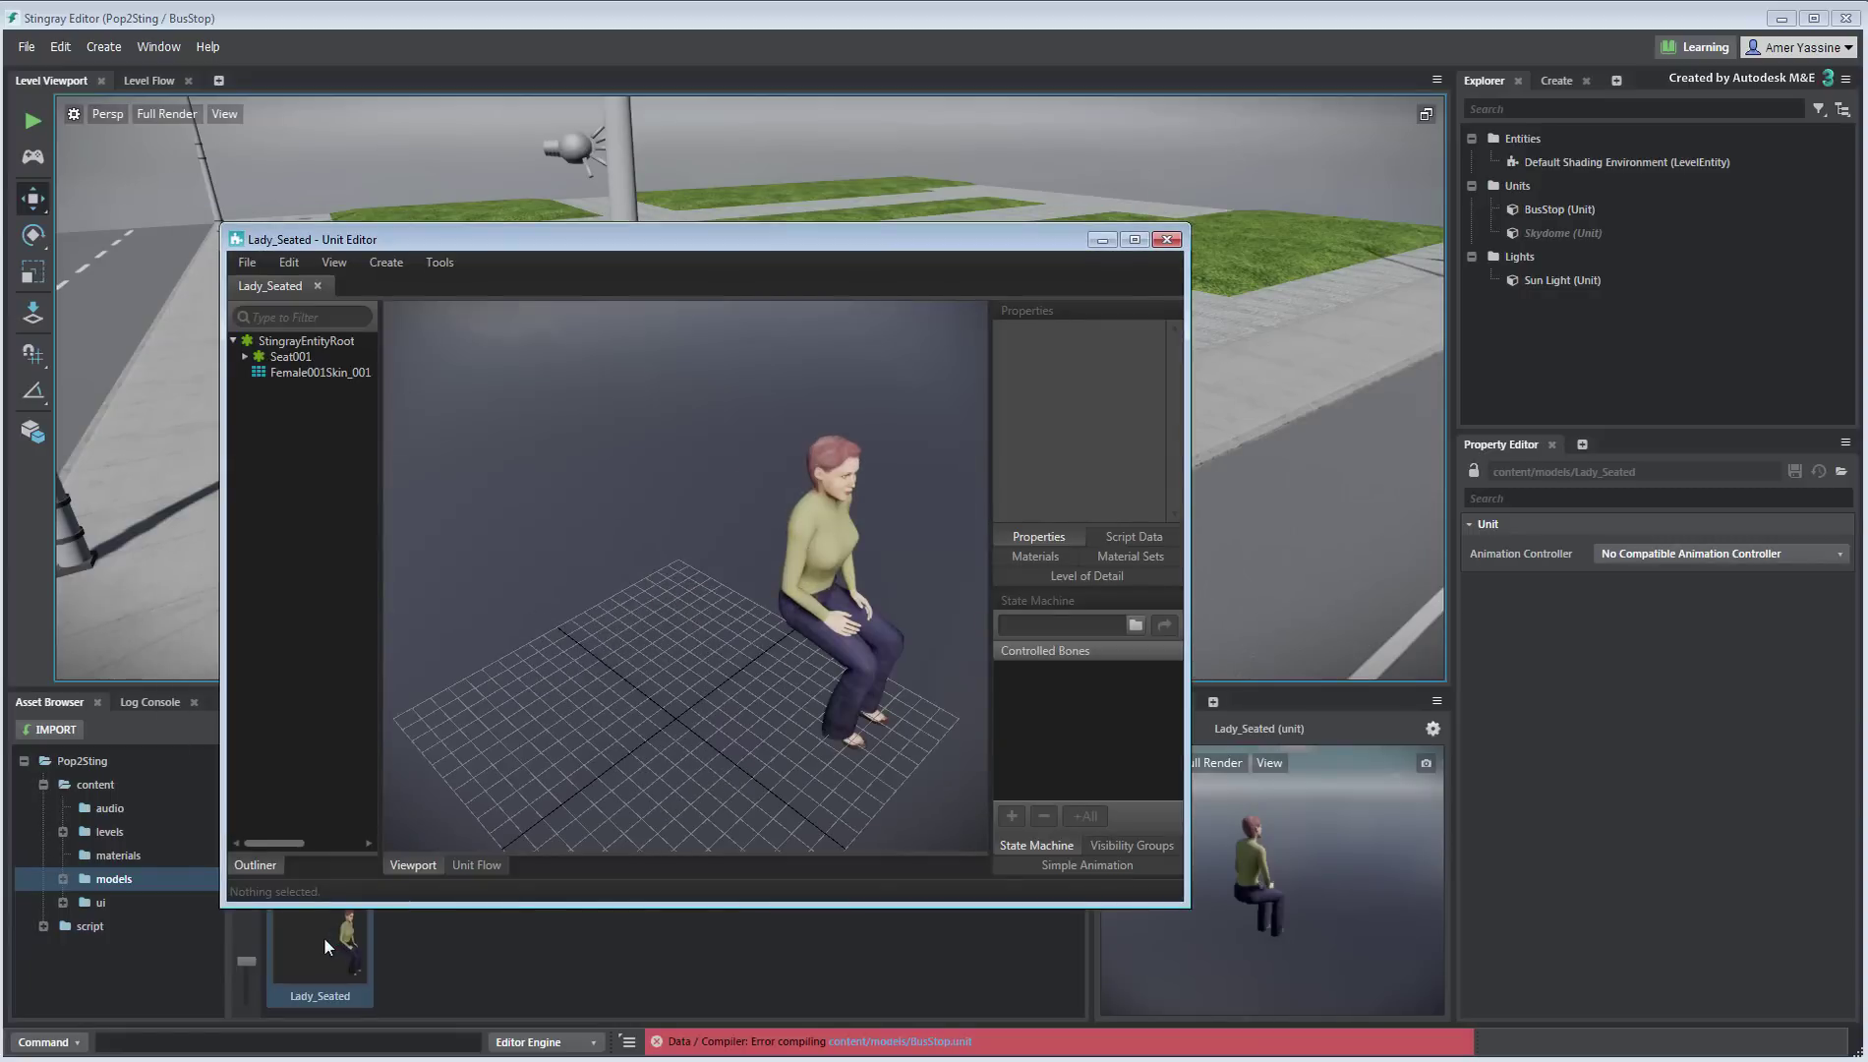
scroll(679, 678, "up", 2)
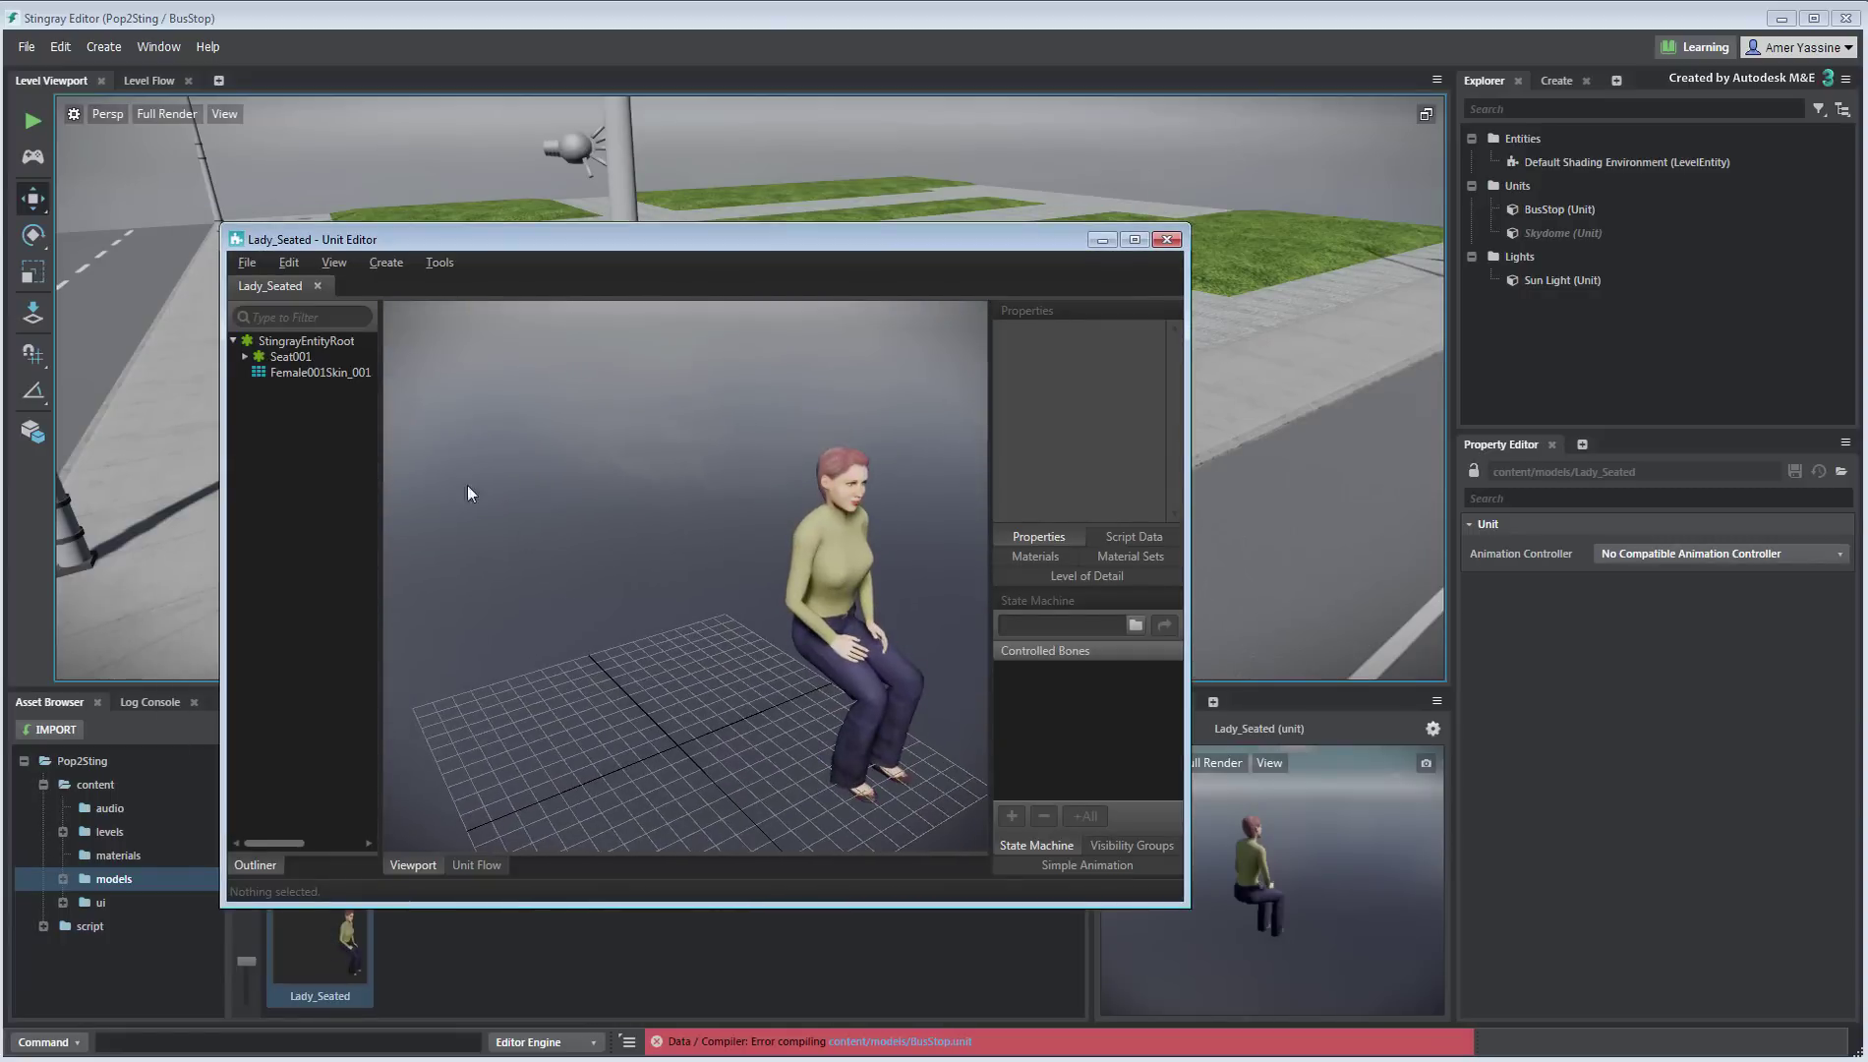
left_click(295, 372)
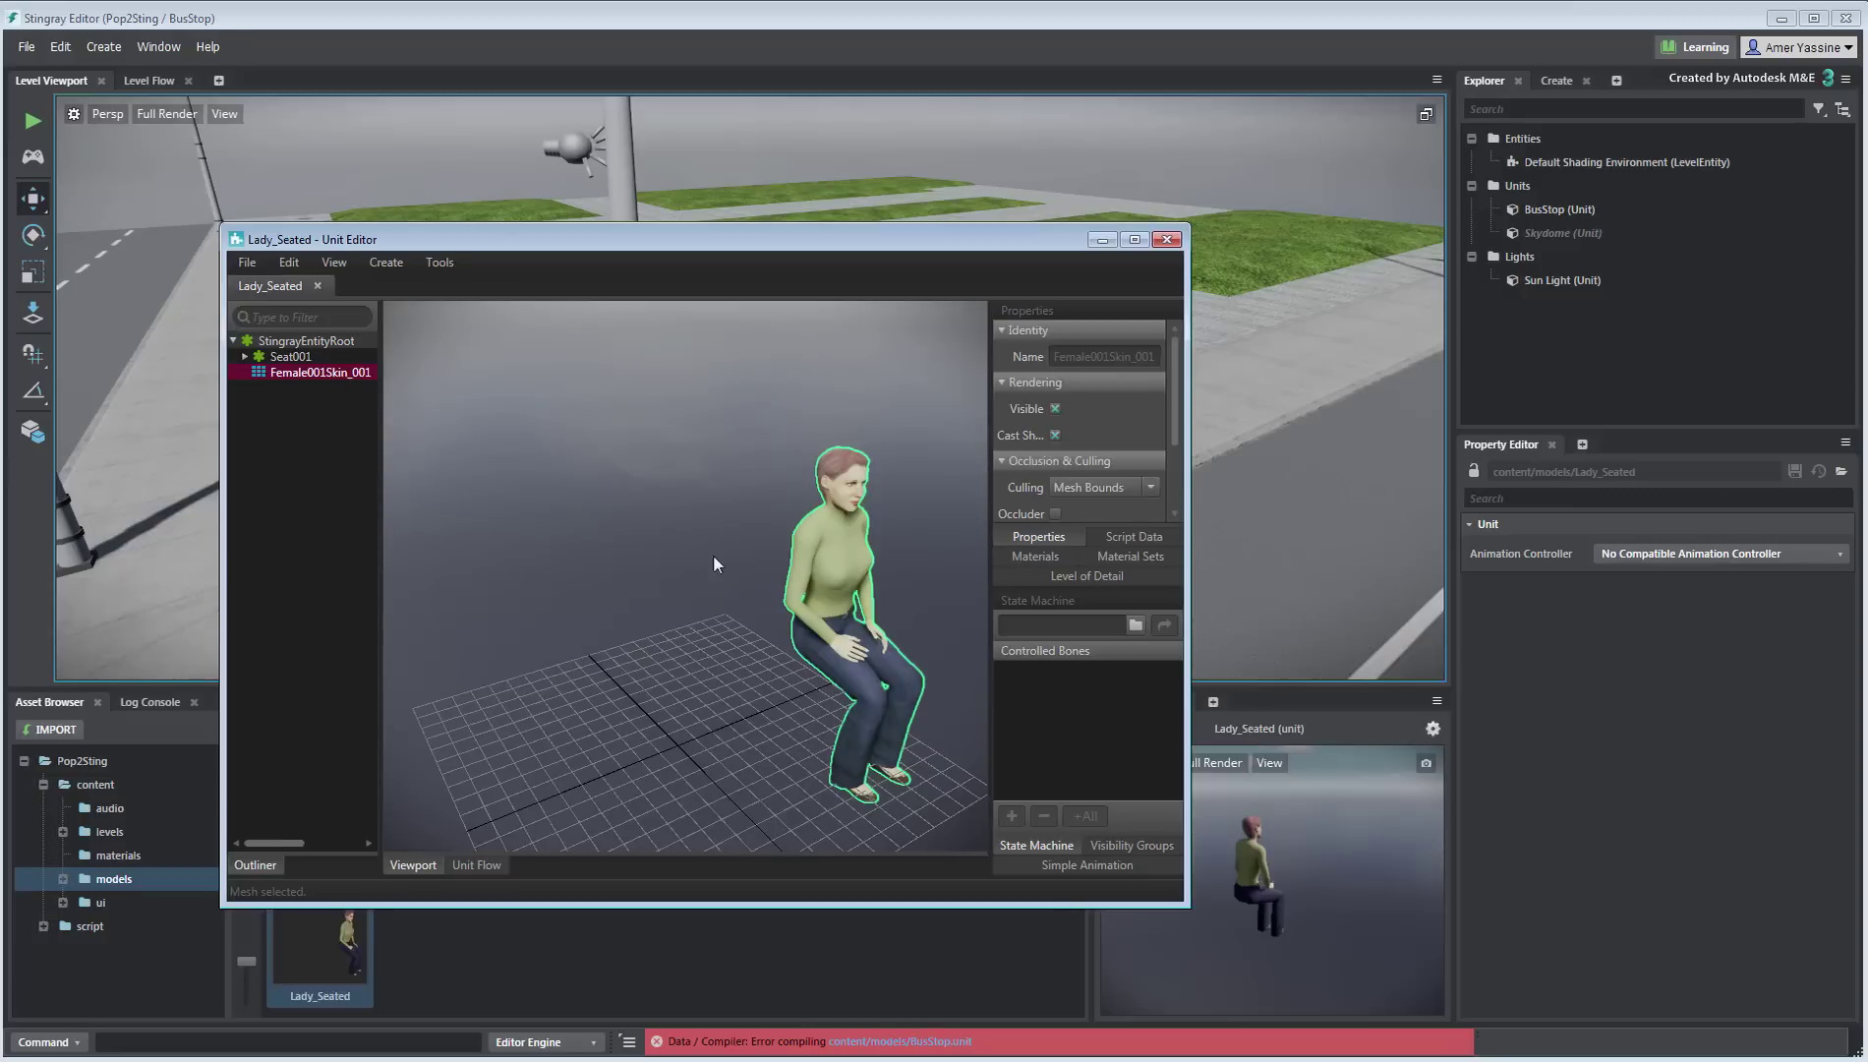
left_click(1145, 486)
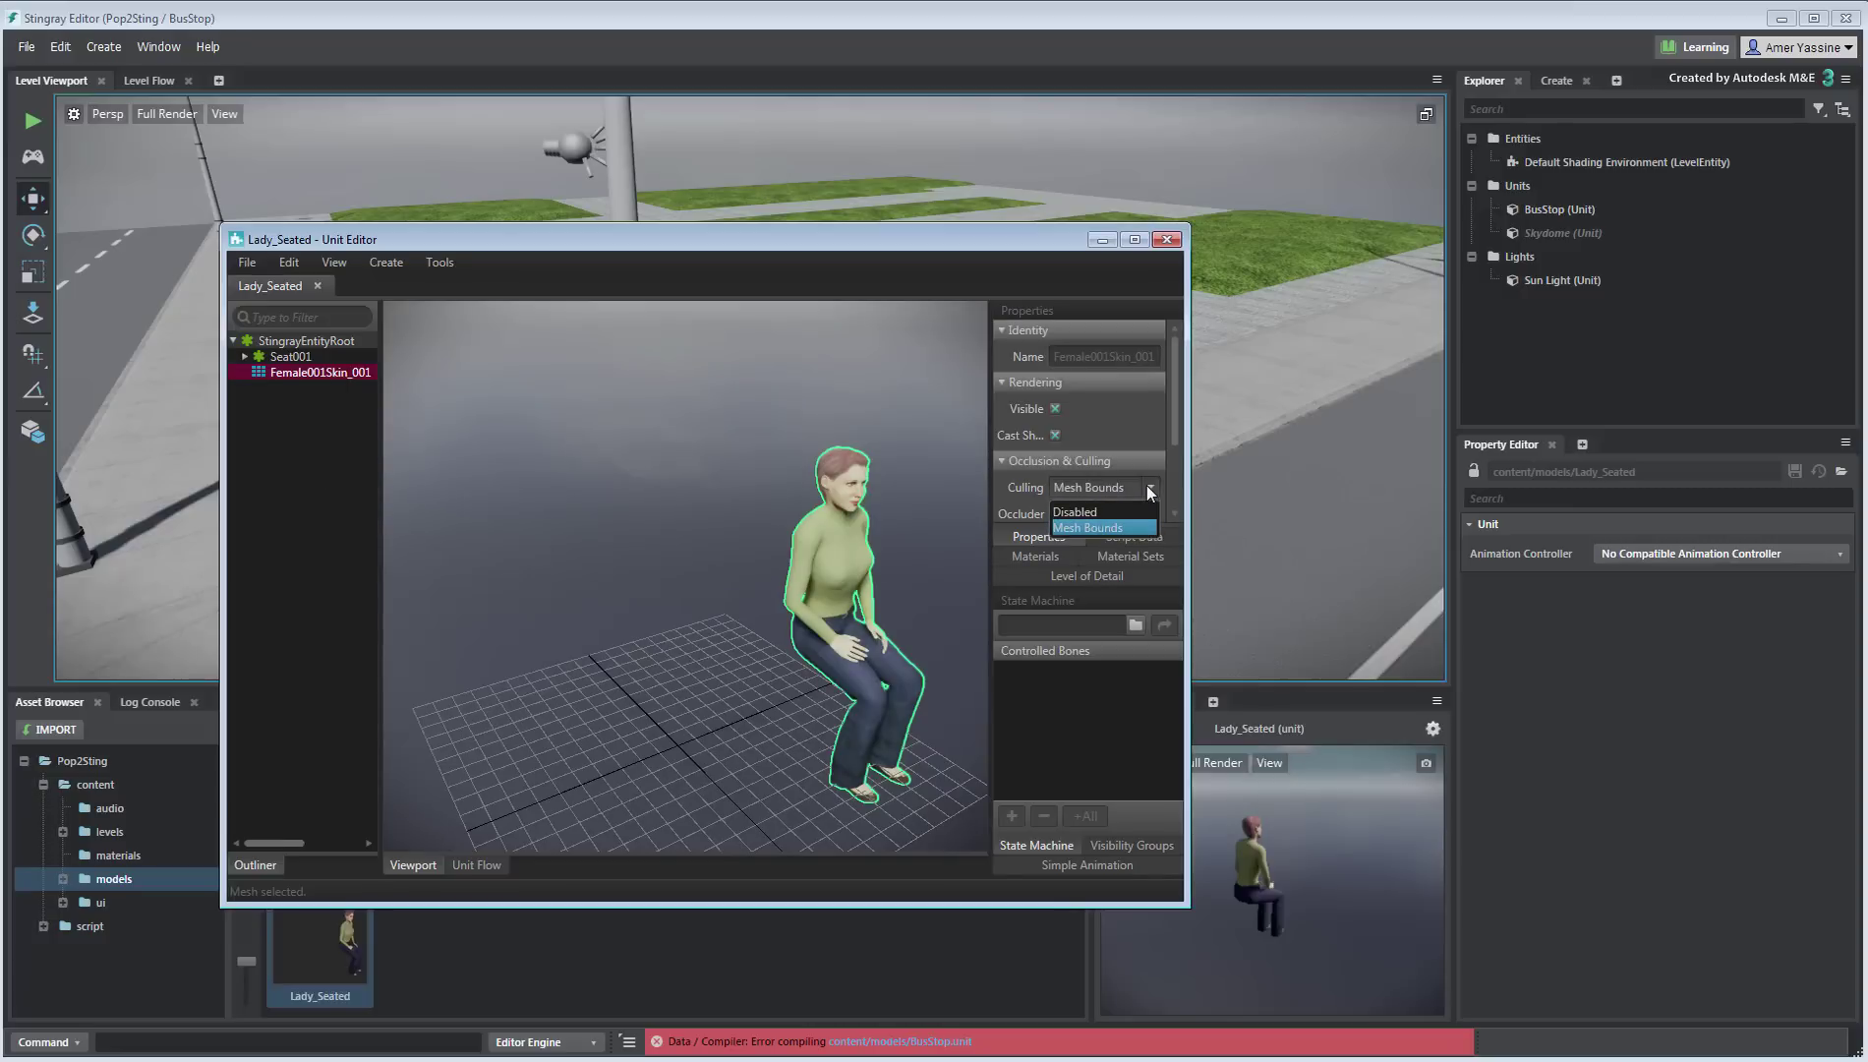
left_click(1087, 512)
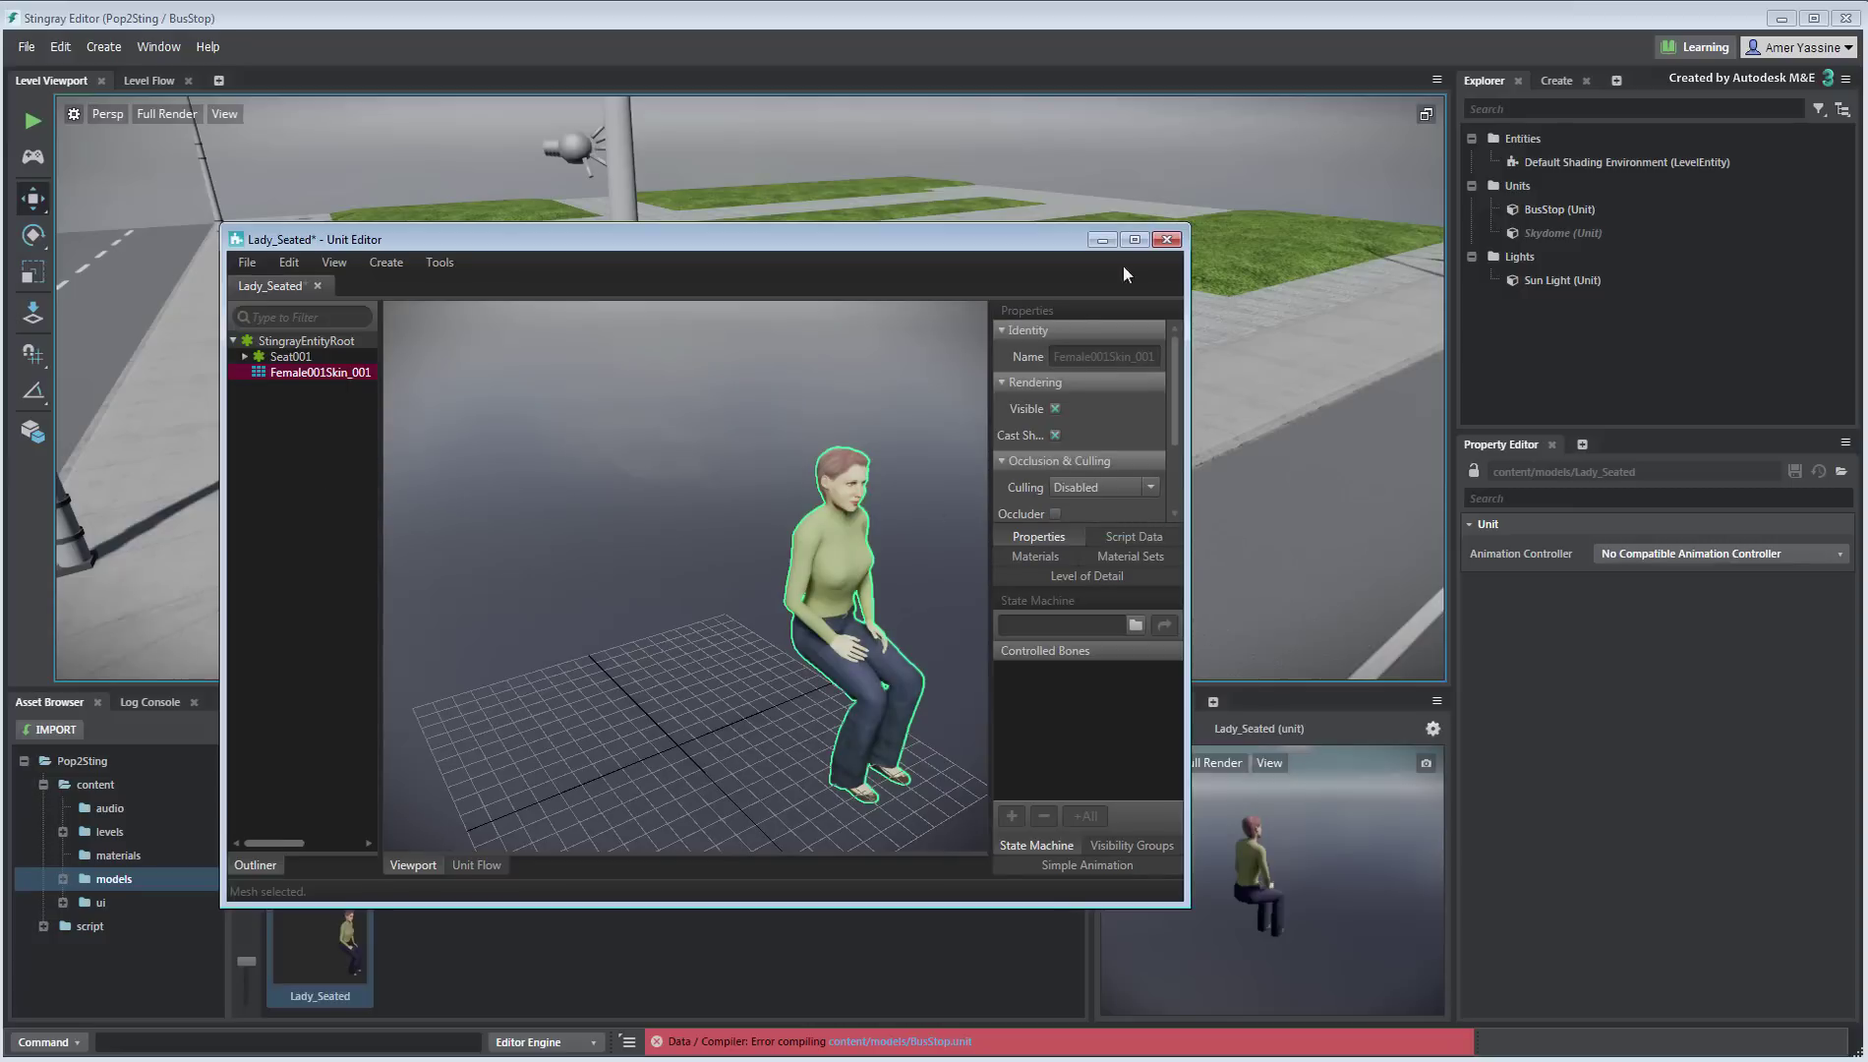
left_click(1165, 241)
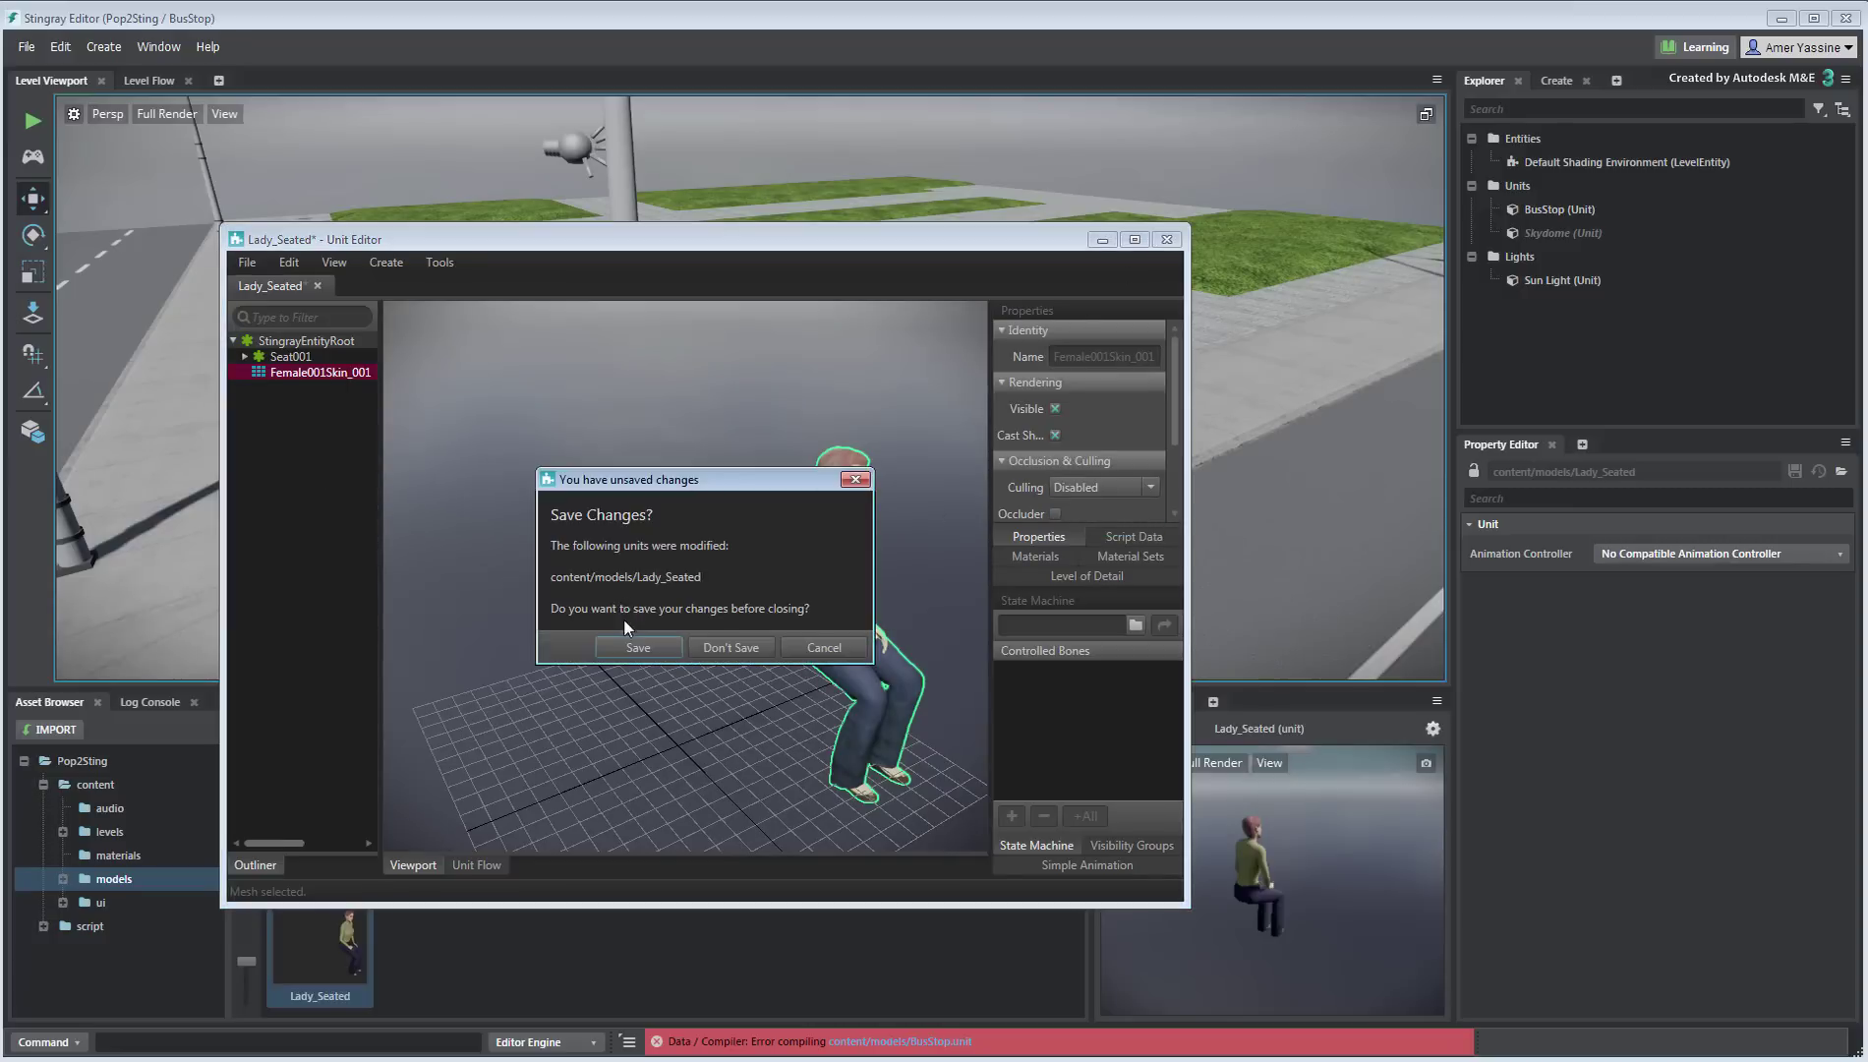
left_click(627, 644)
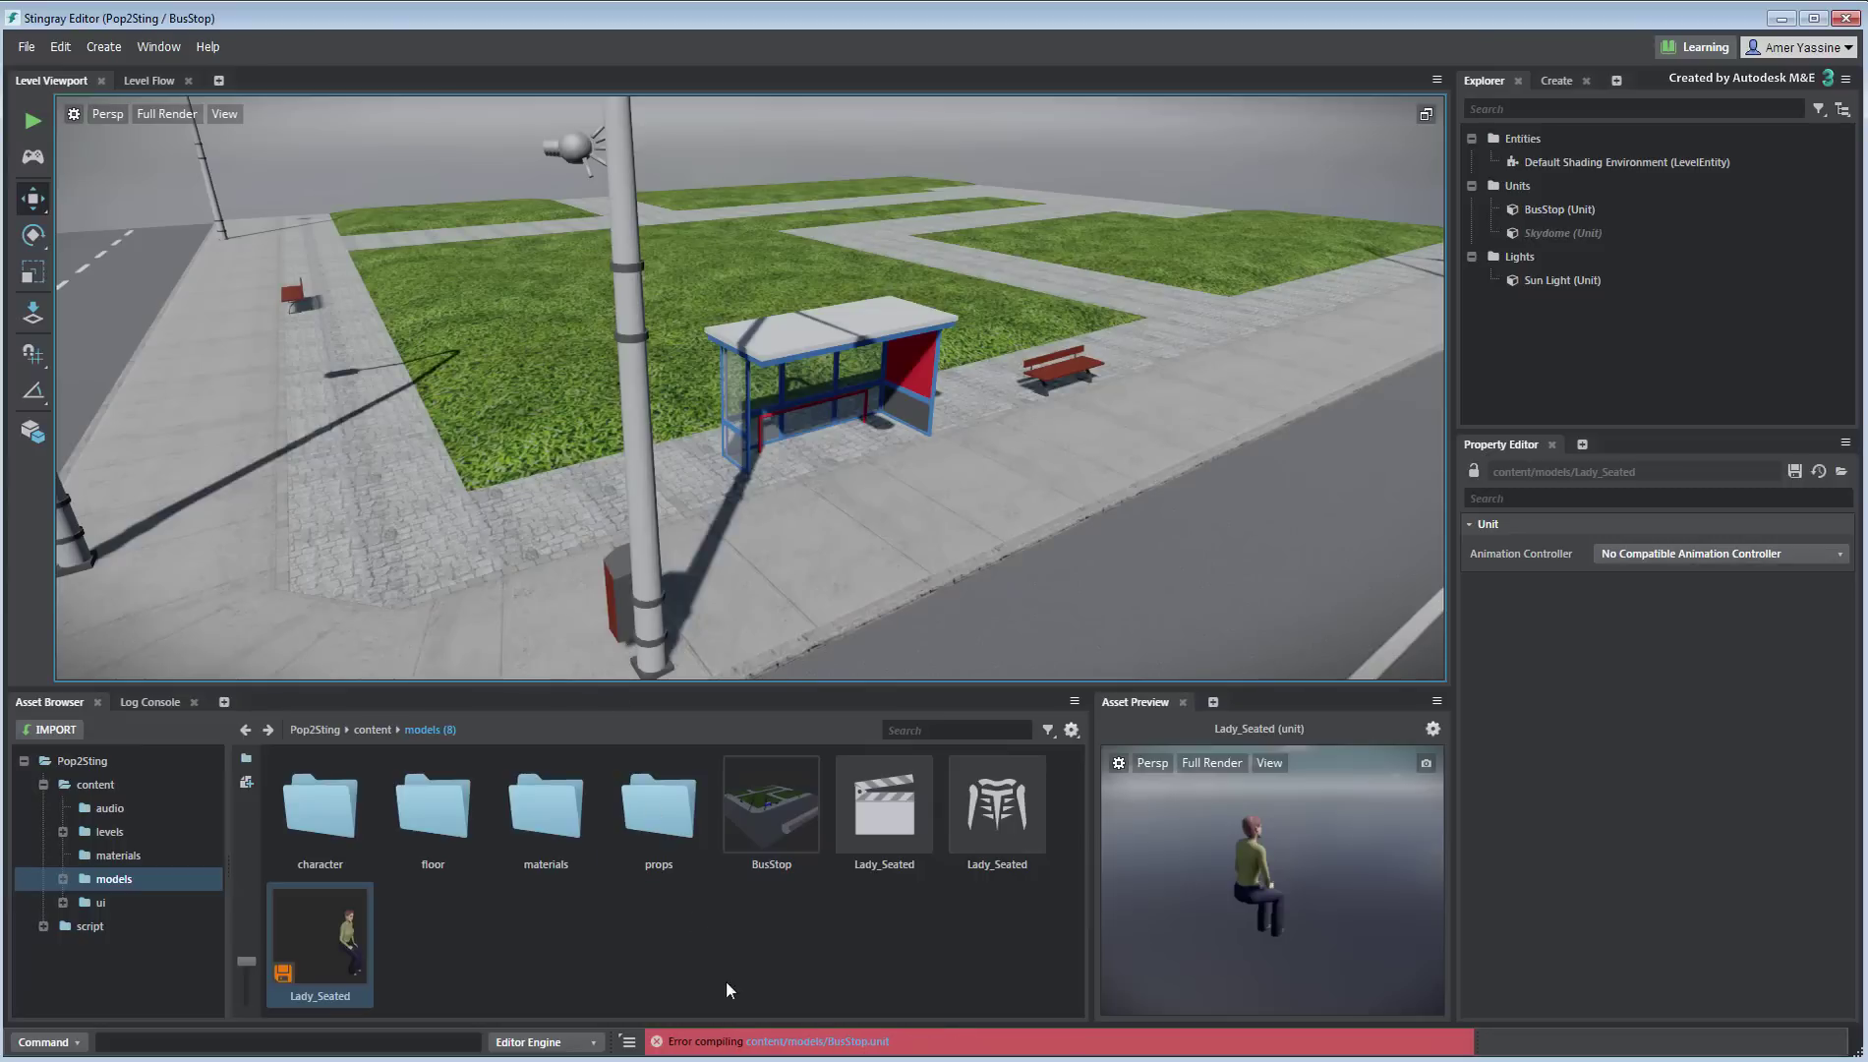
right_click(319, 929)
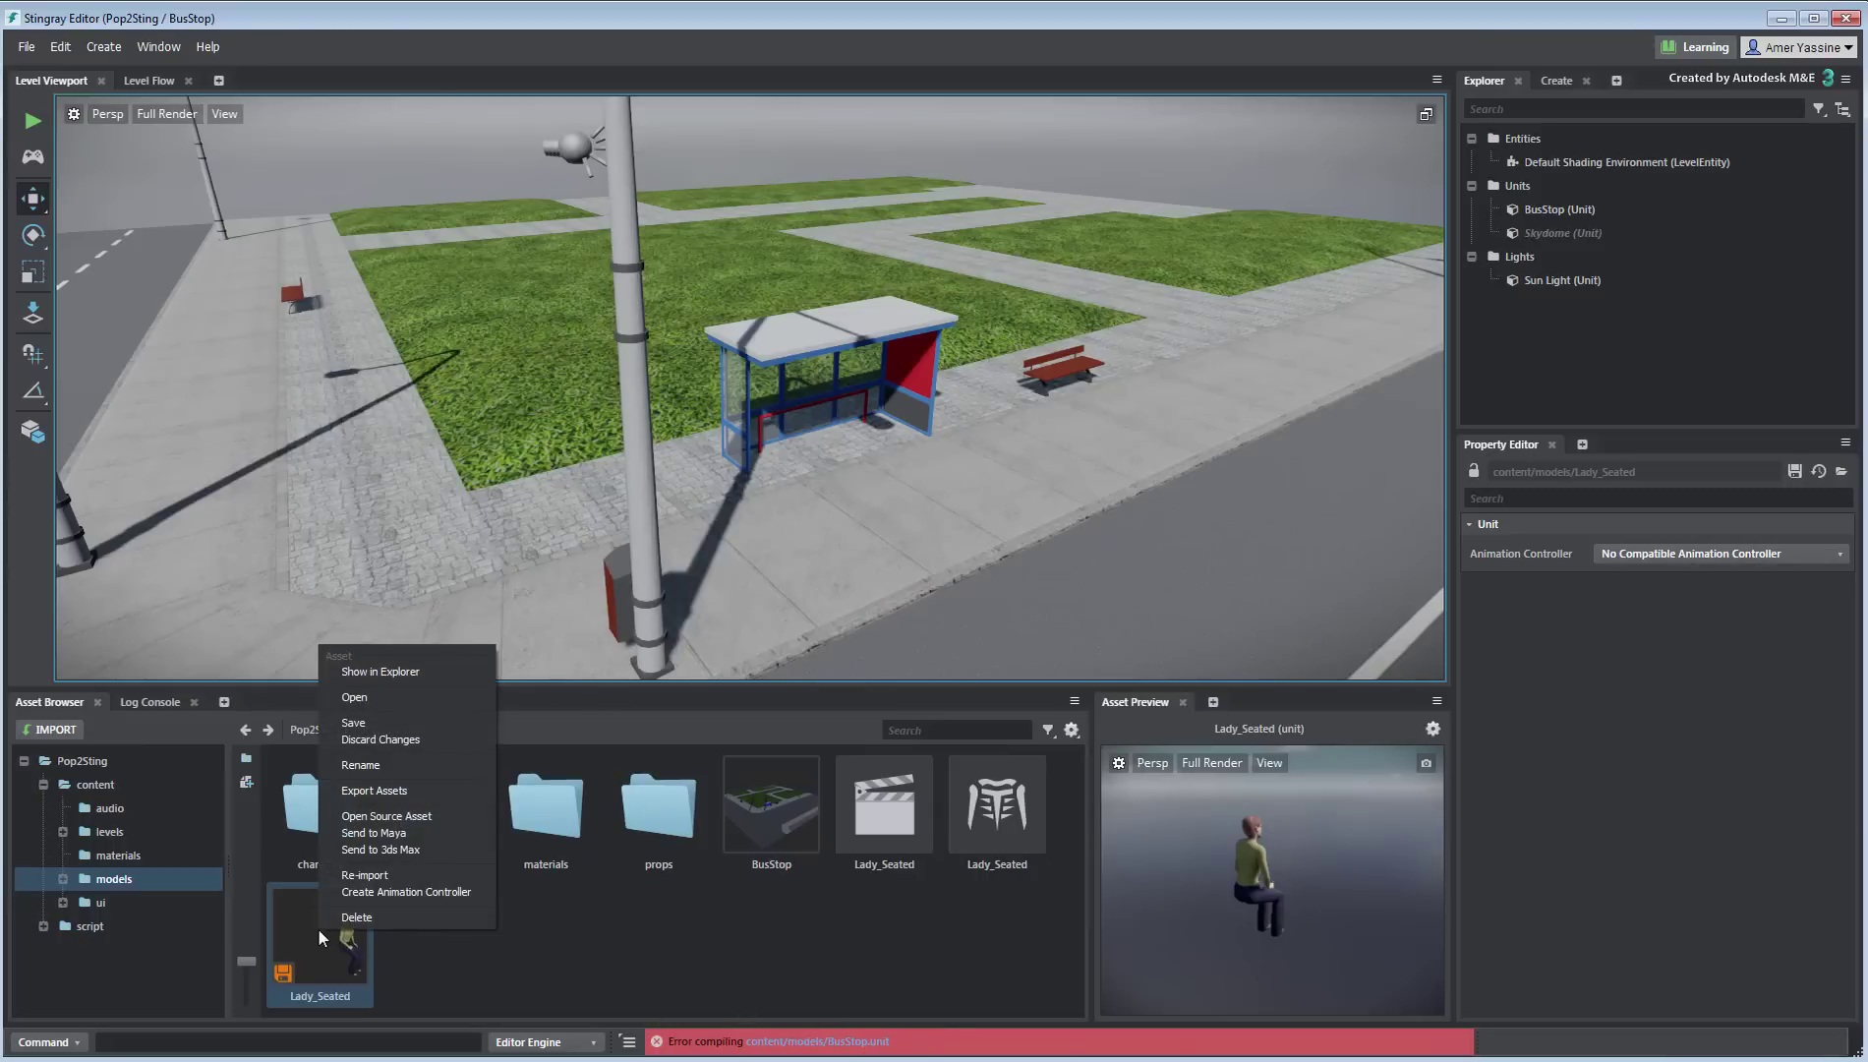
left_click(364, 724)
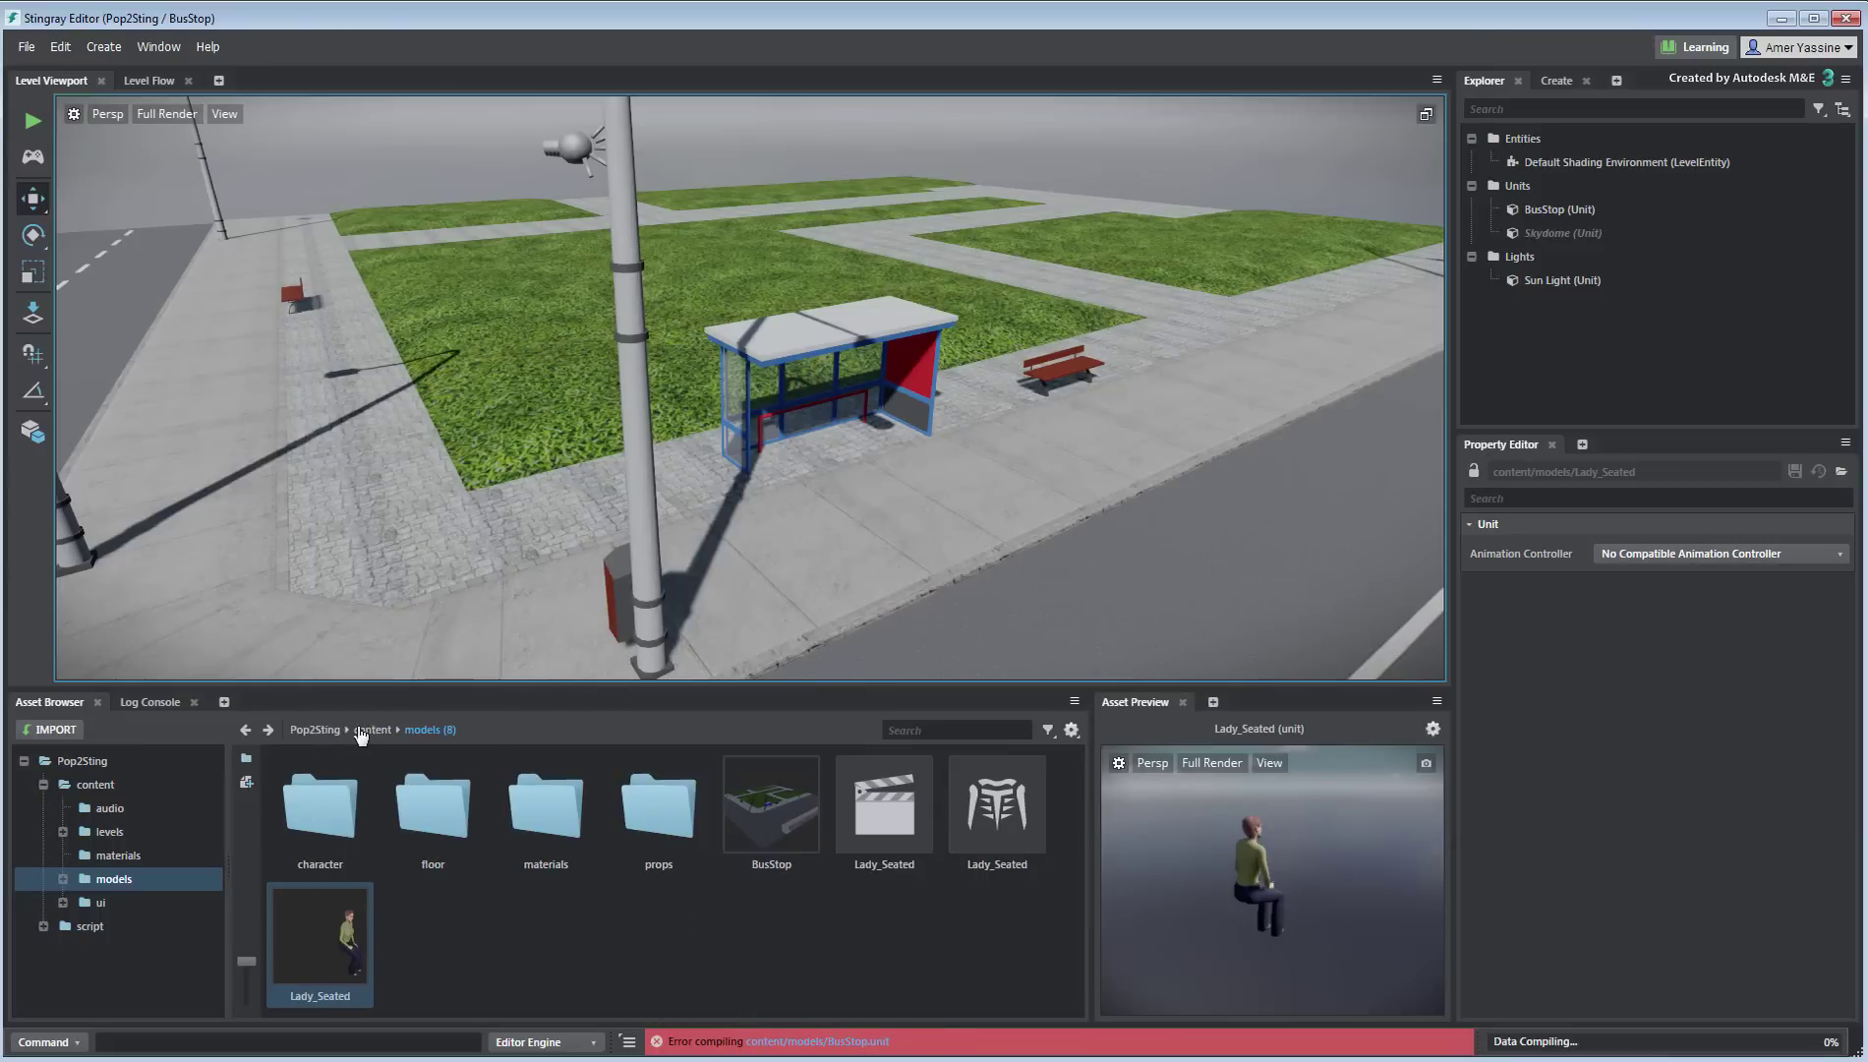
Capture a fresh Asset Preview thumbnail for the Lady_Seated unit
left_click(1298, 946)
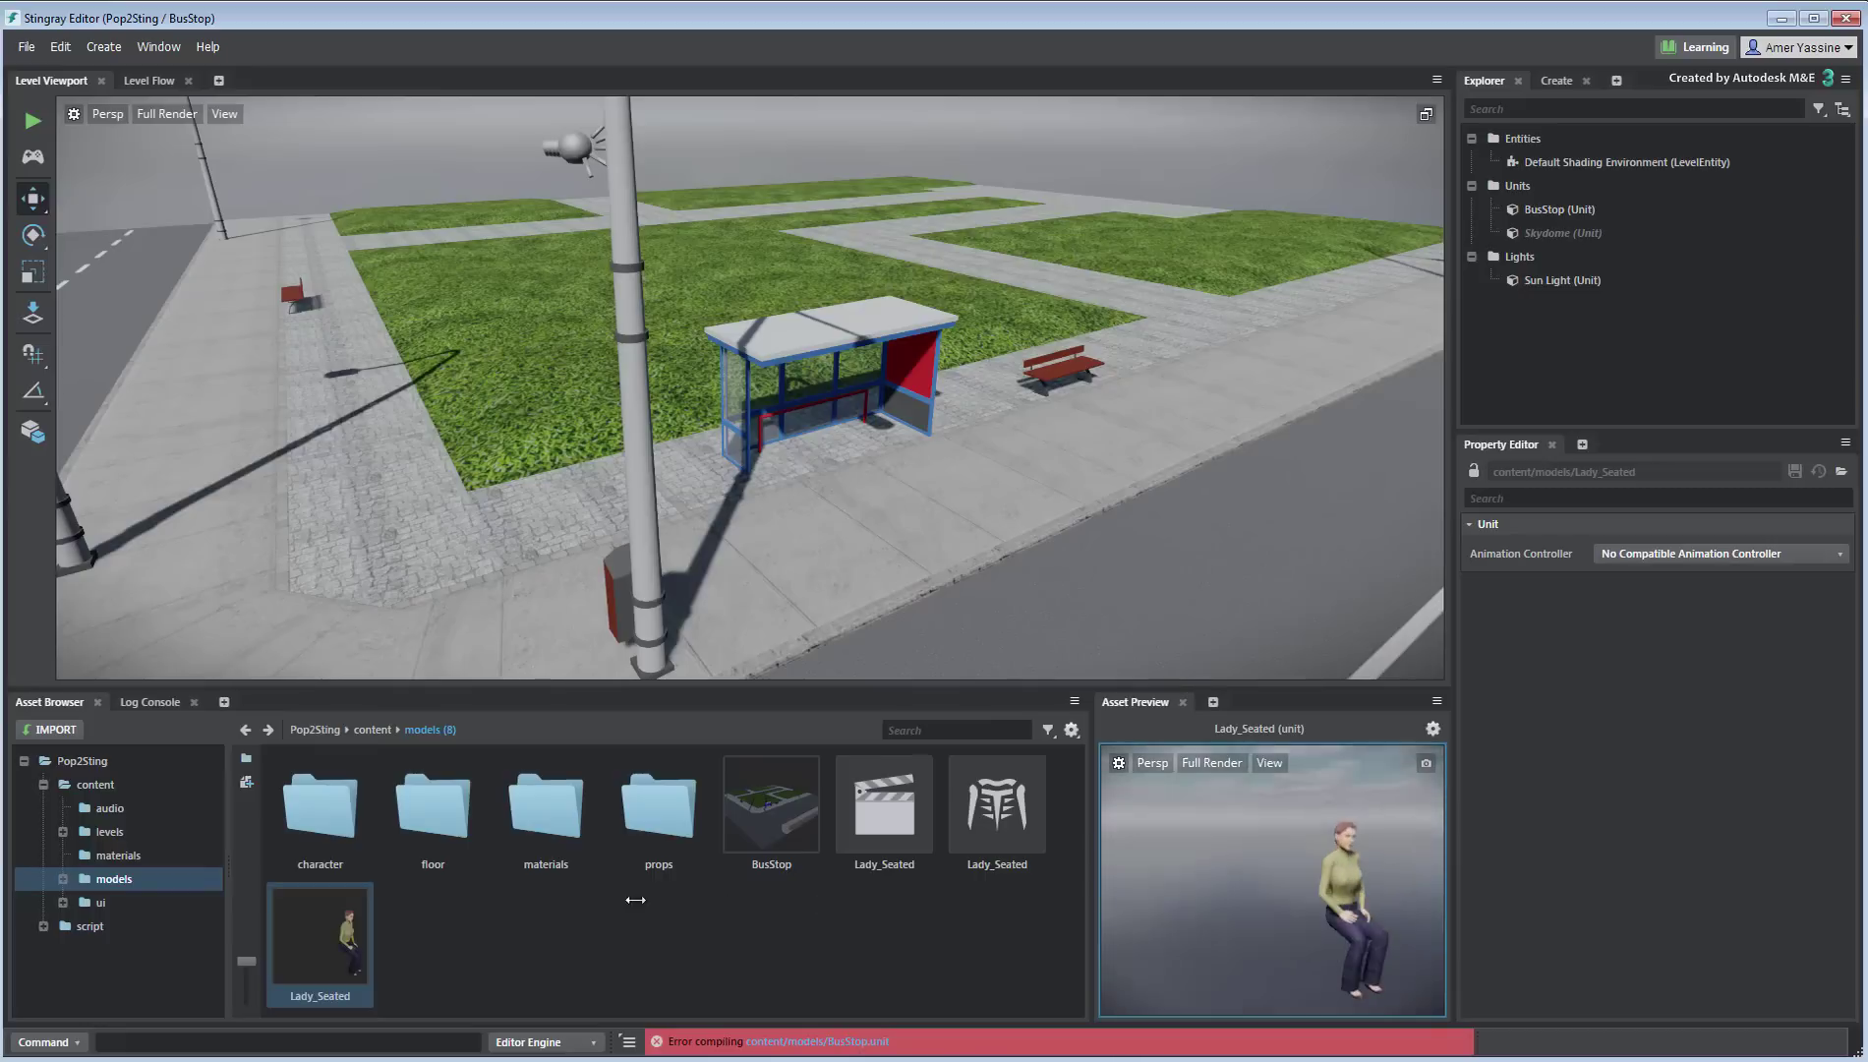
left_click_drag(1365, 937, 1184, 855, "alt")
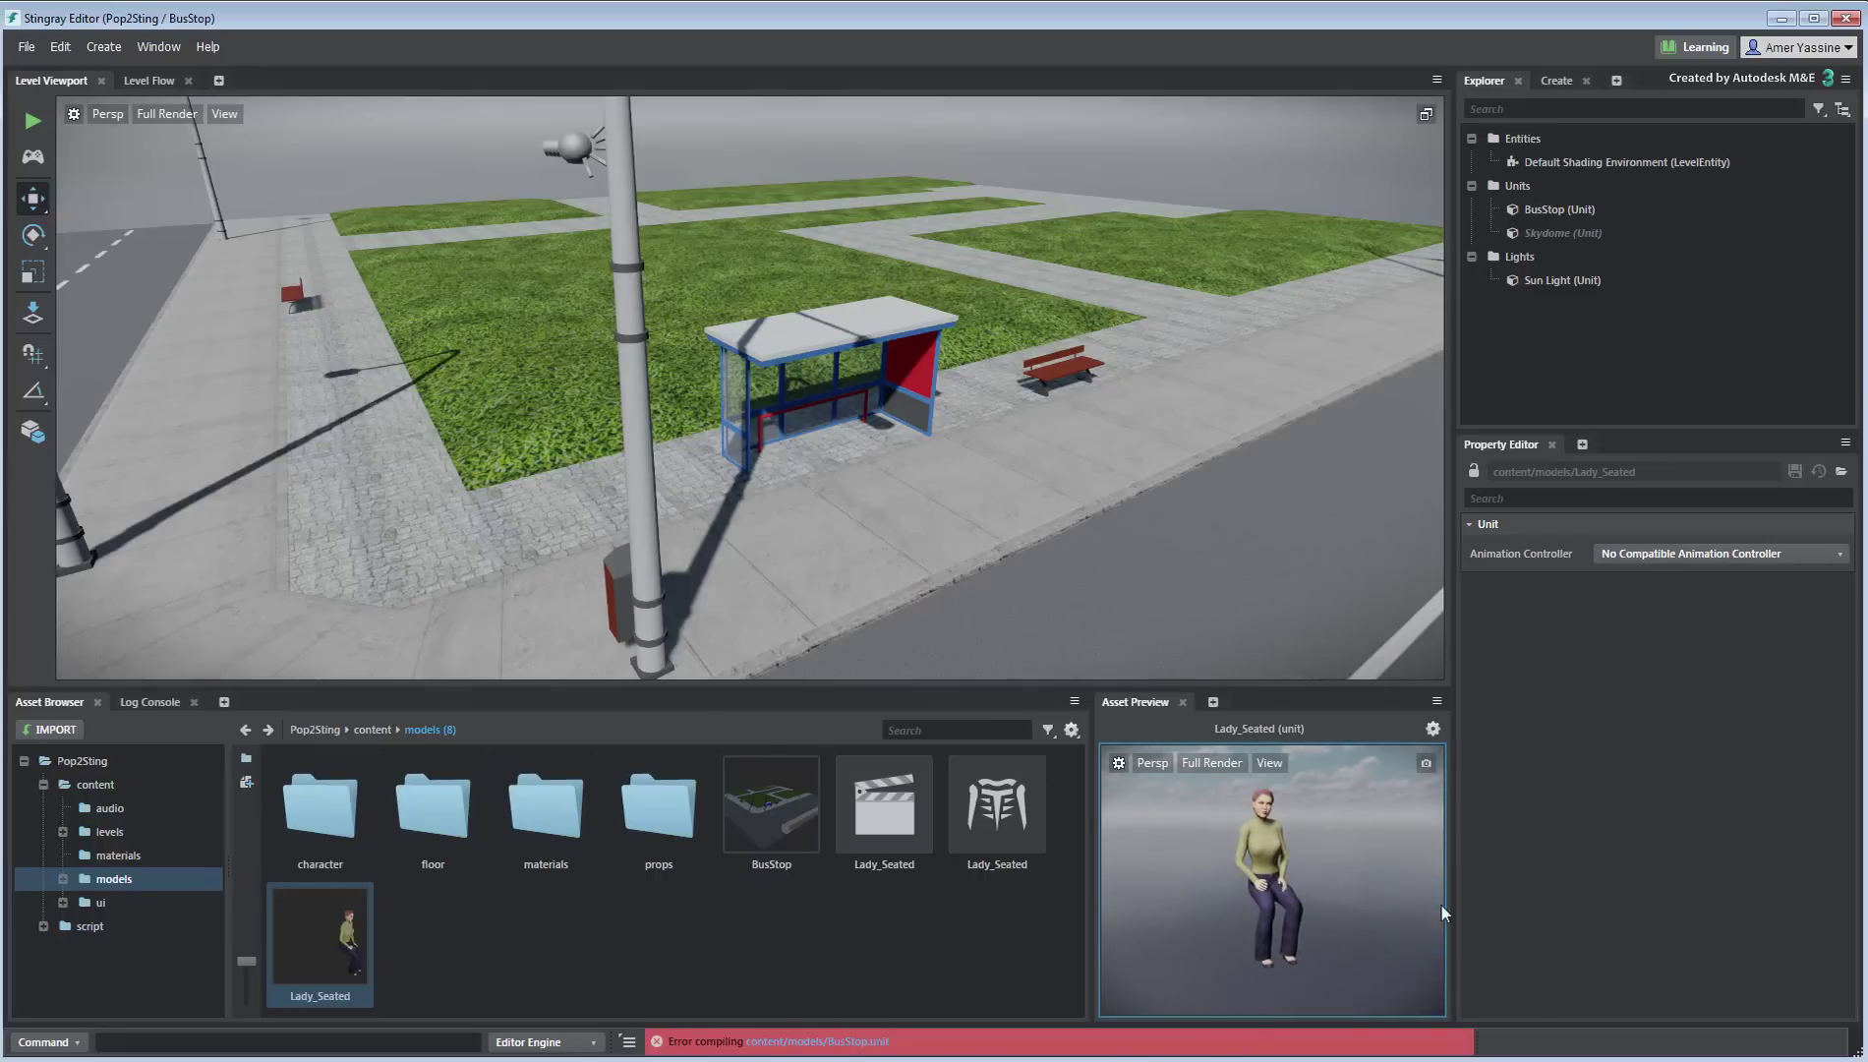
left_click(1427, 764)
Create a Lady_Seated animation controller from the Lady_Seated skeleton
right_click(996, 804)
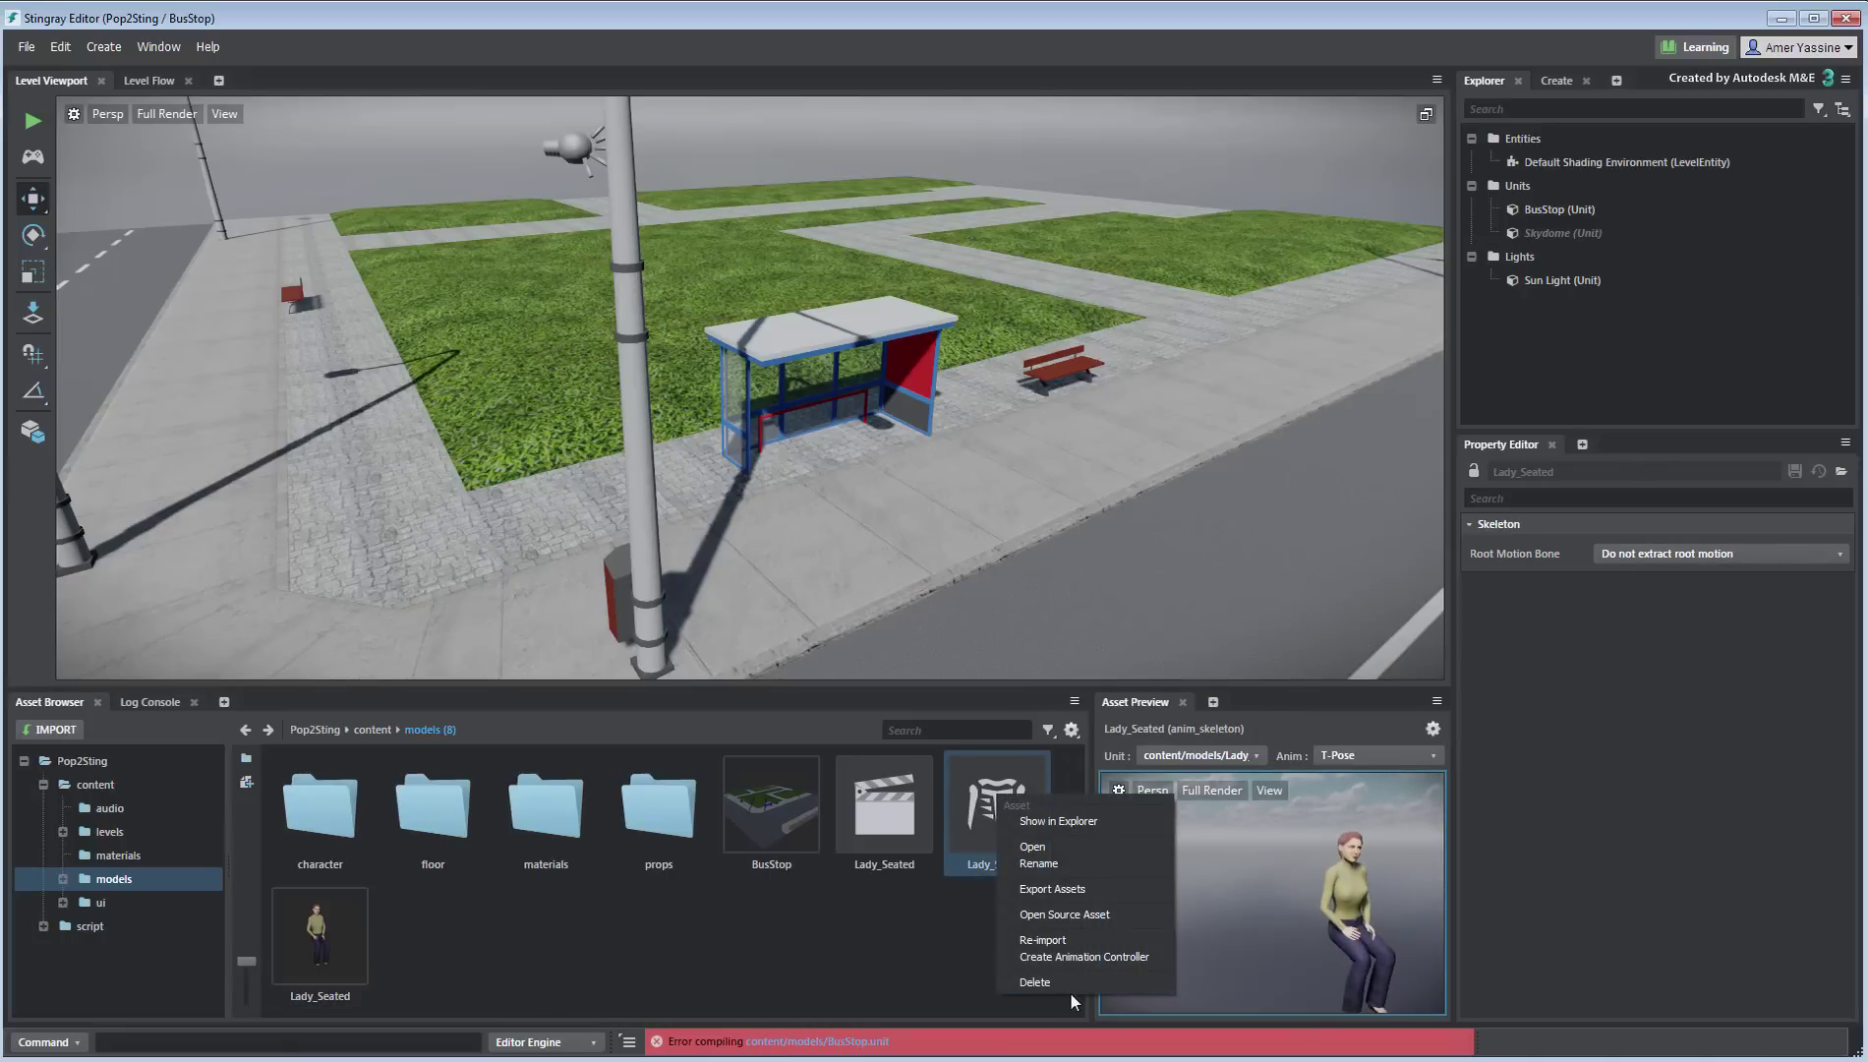
left_click(1073, 953)
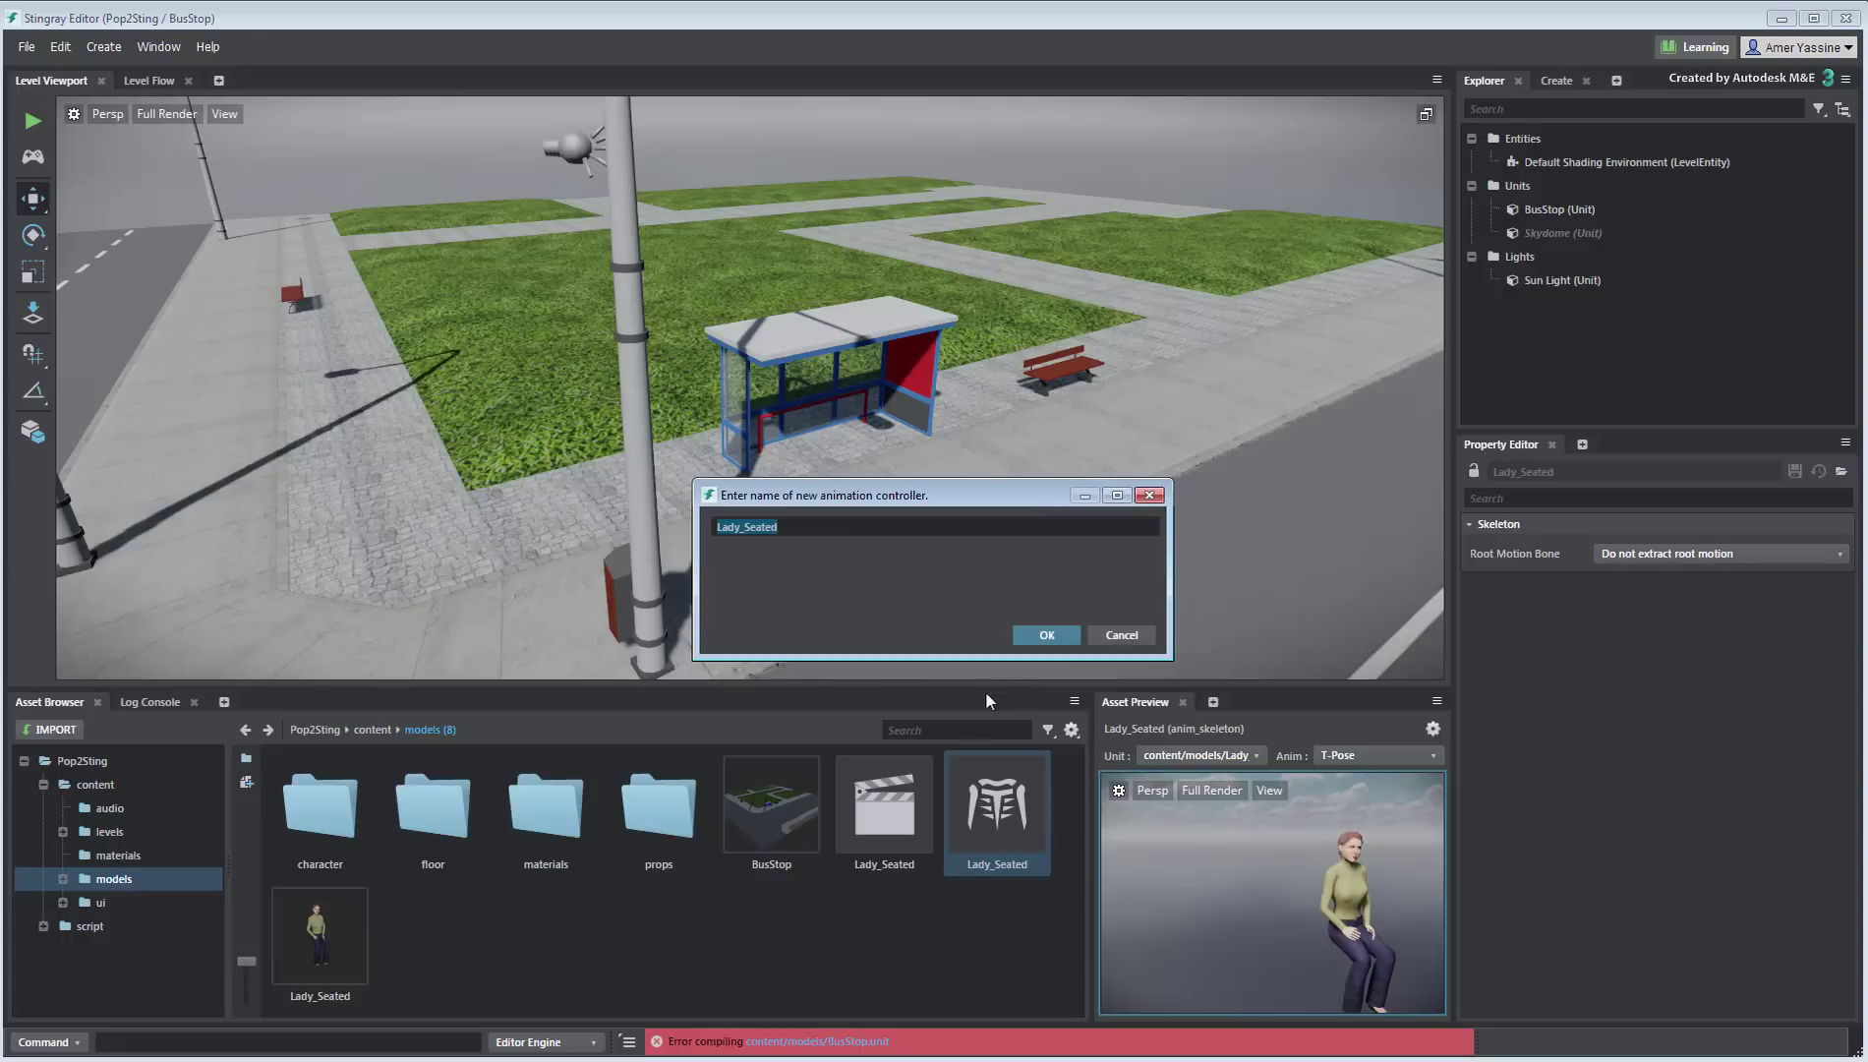
left_click(1046, 634)
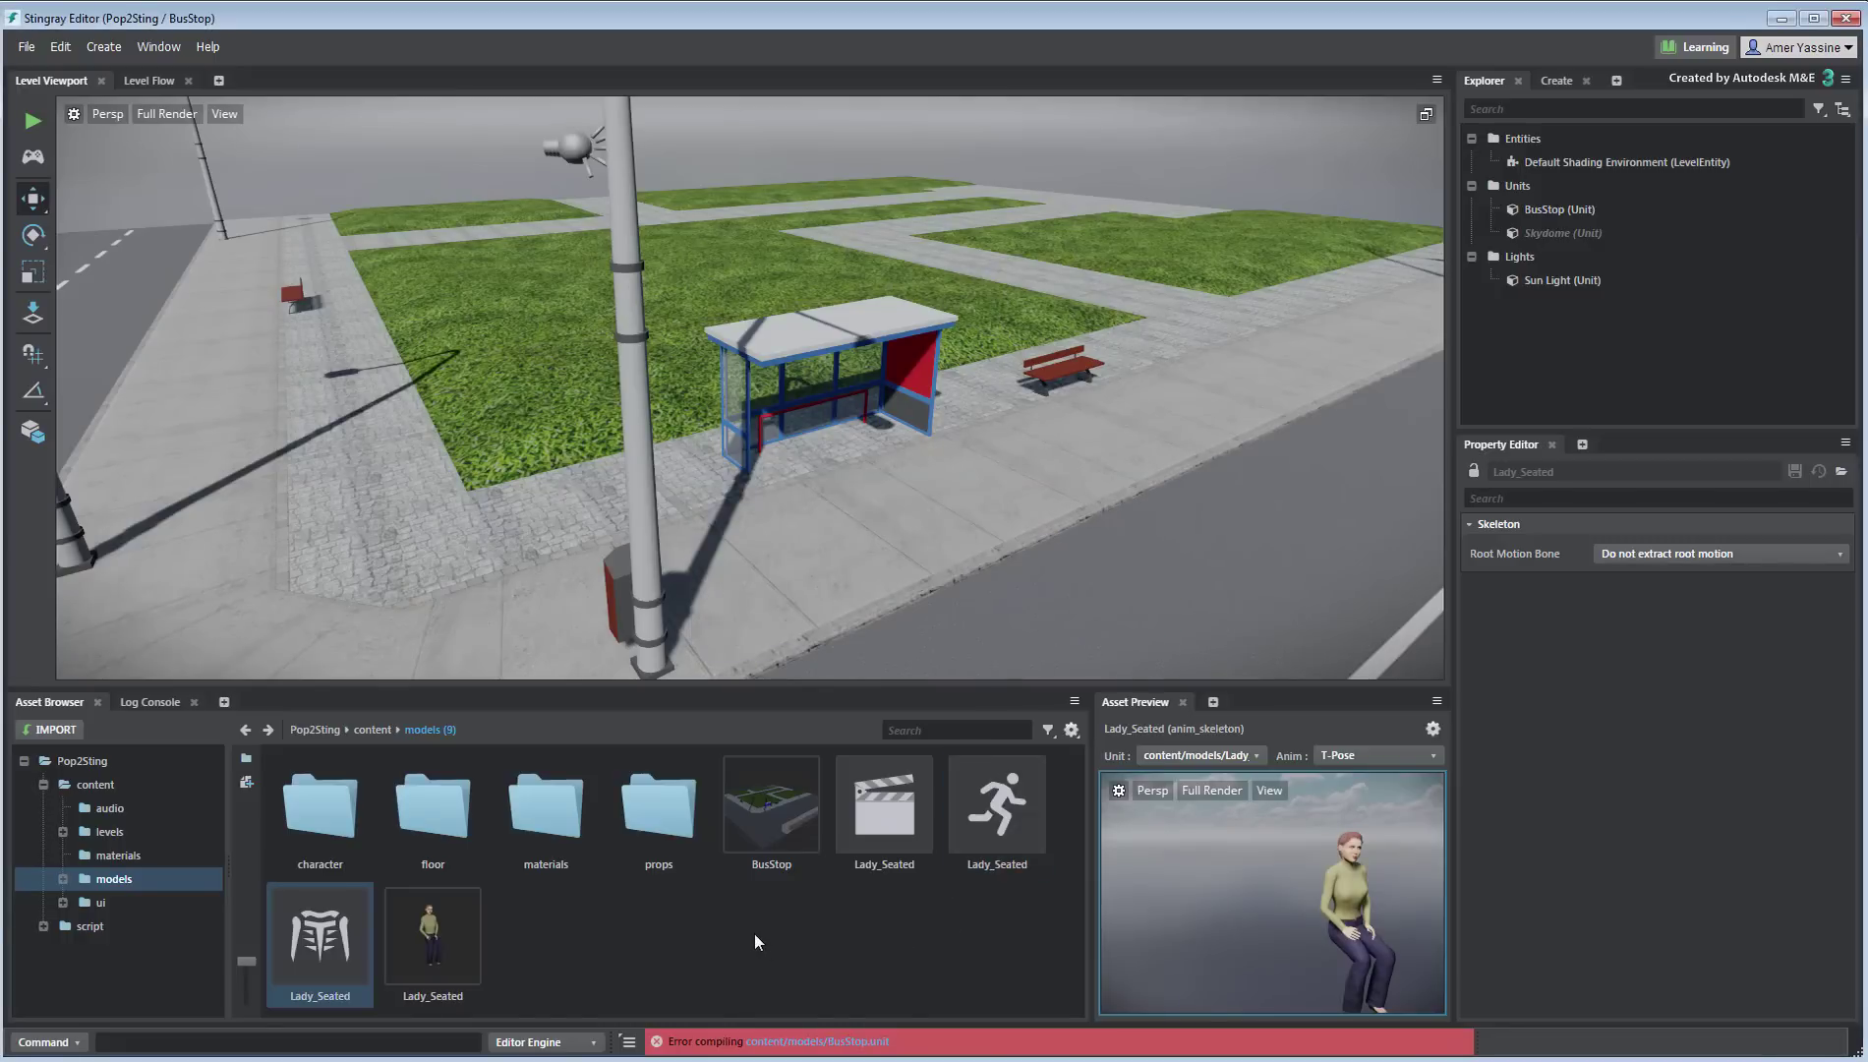
key("Left")
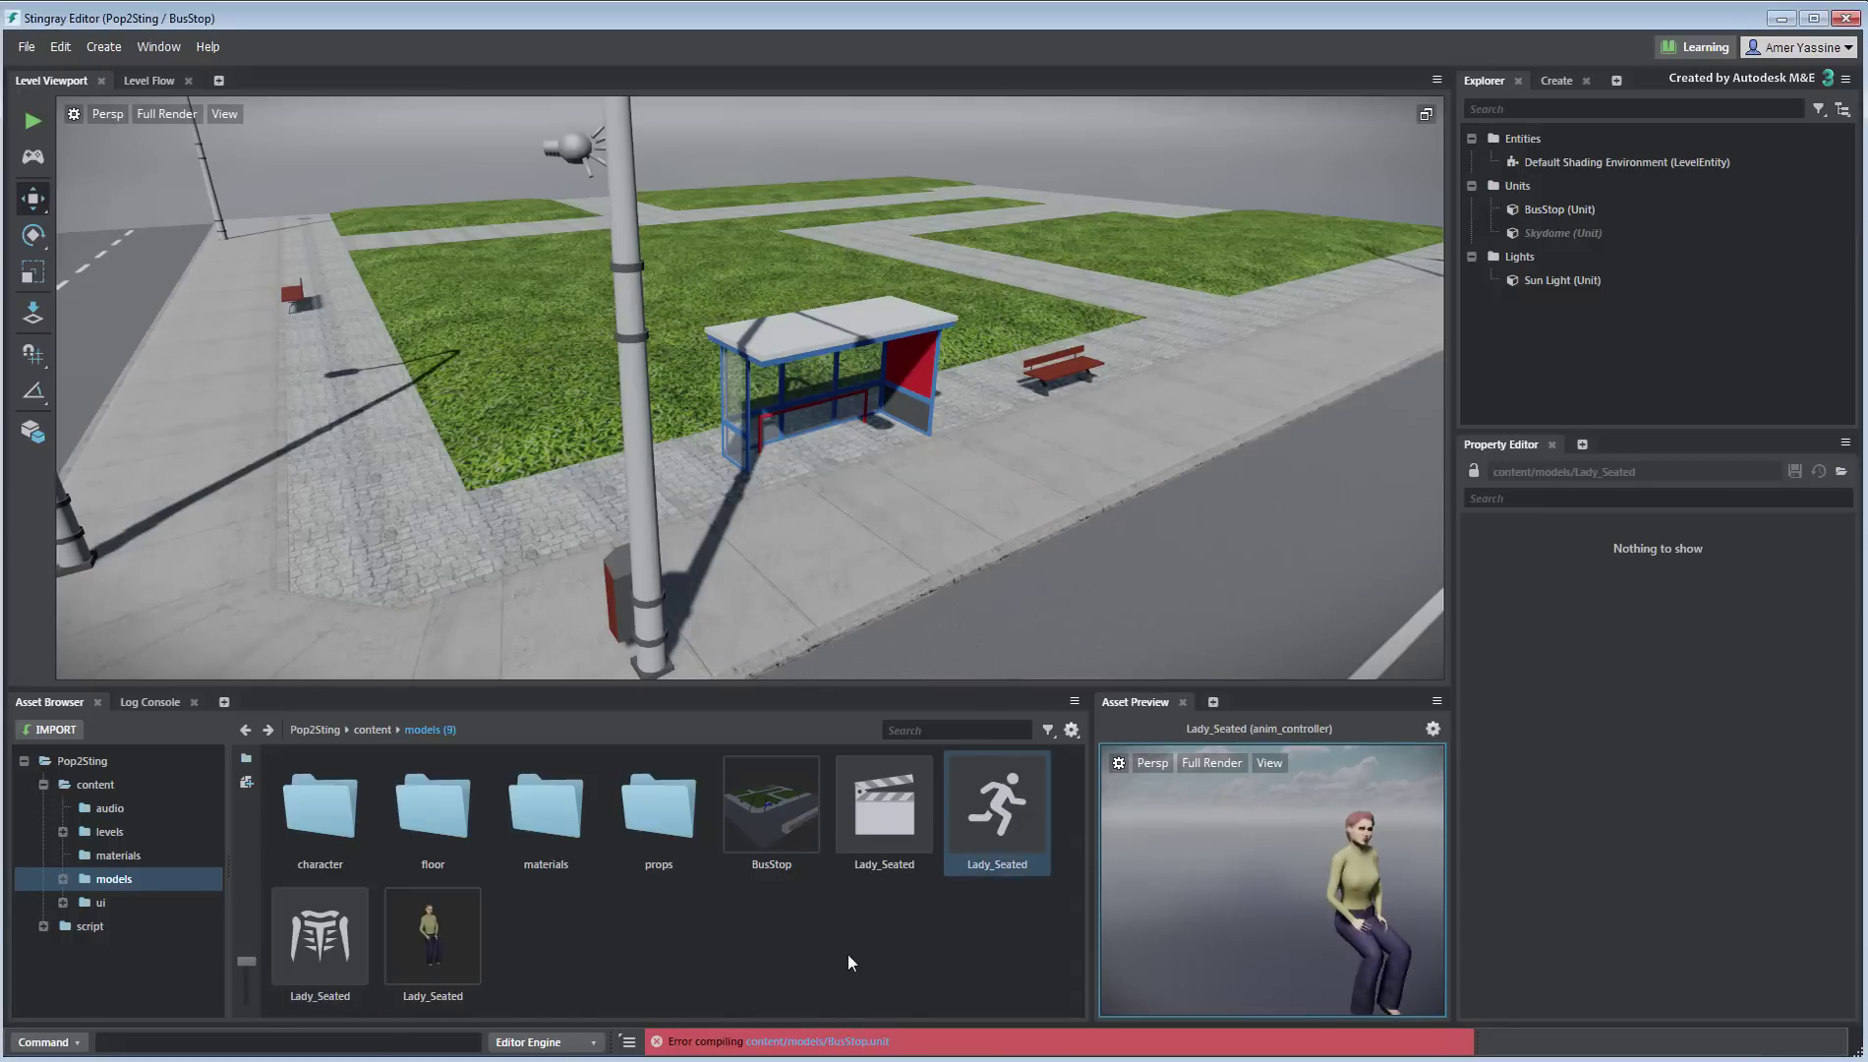
Replace the controller's Empty state with a Lady_Seated clip state and save
double_click(993, 836)
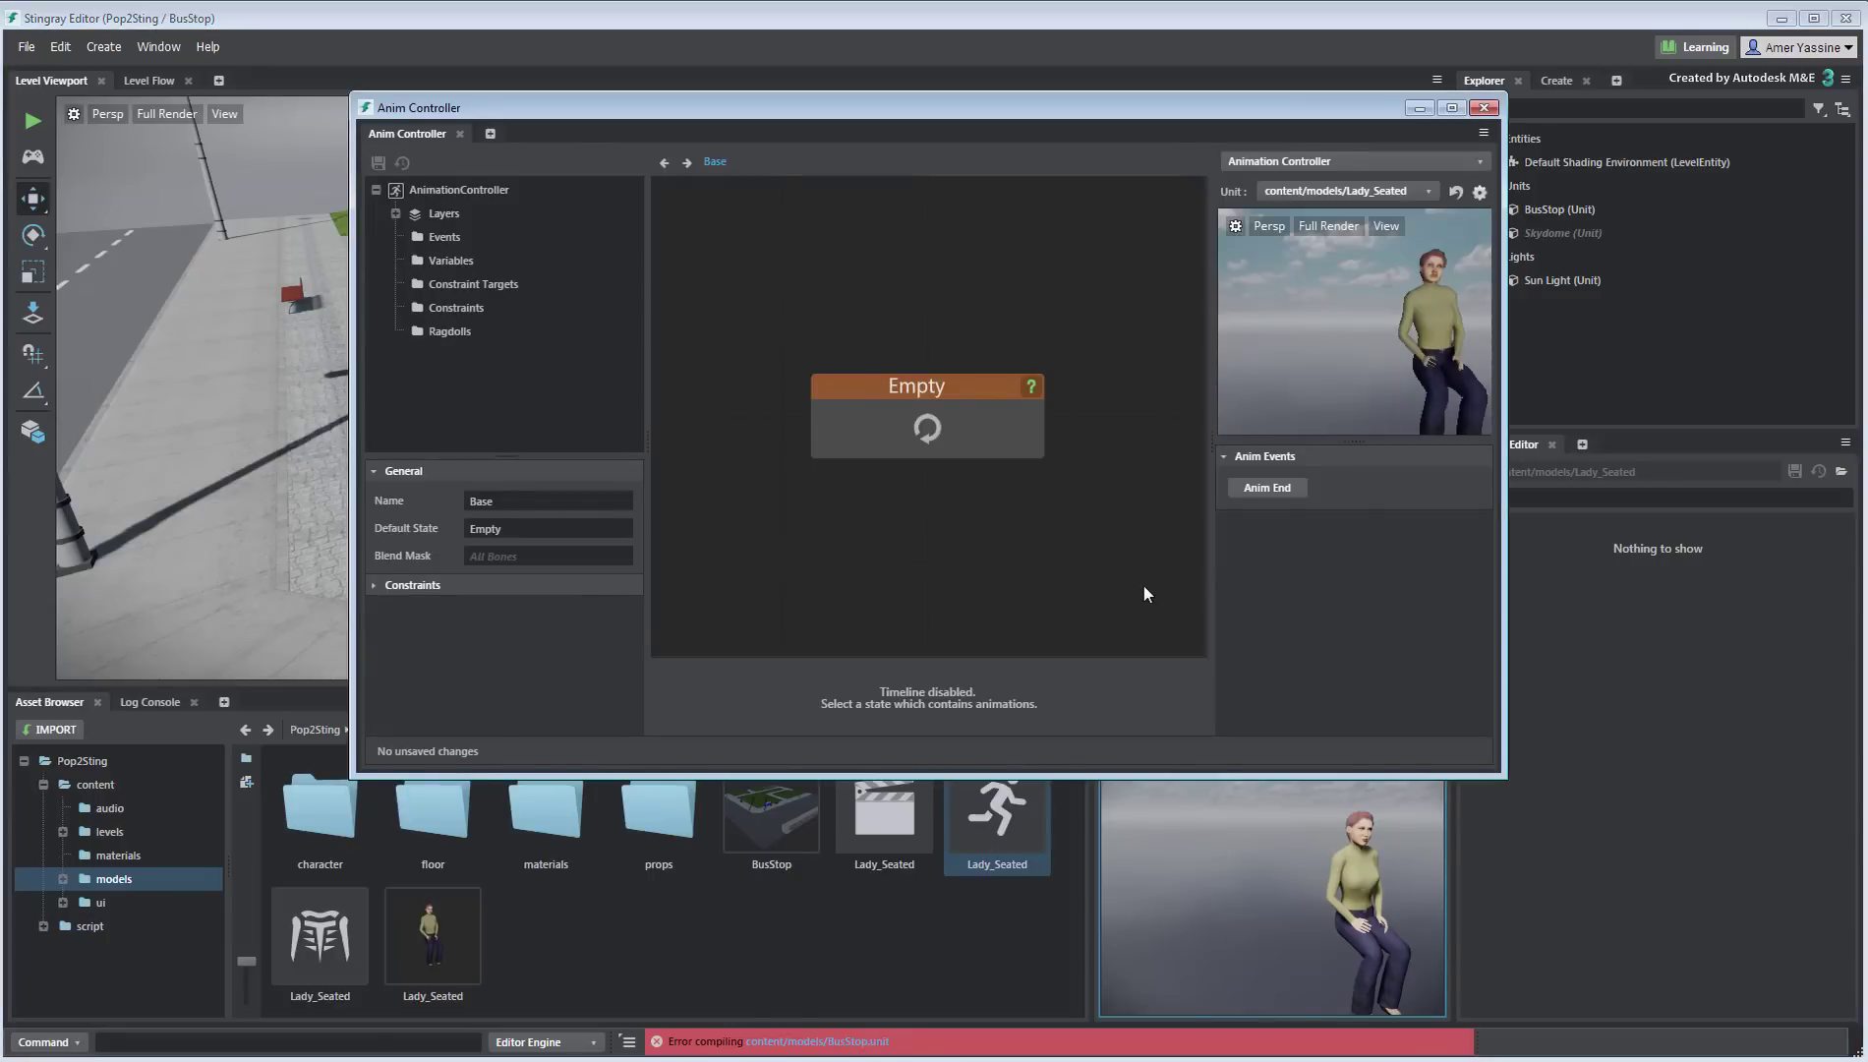
left_click(942, 384)
key("Delete")
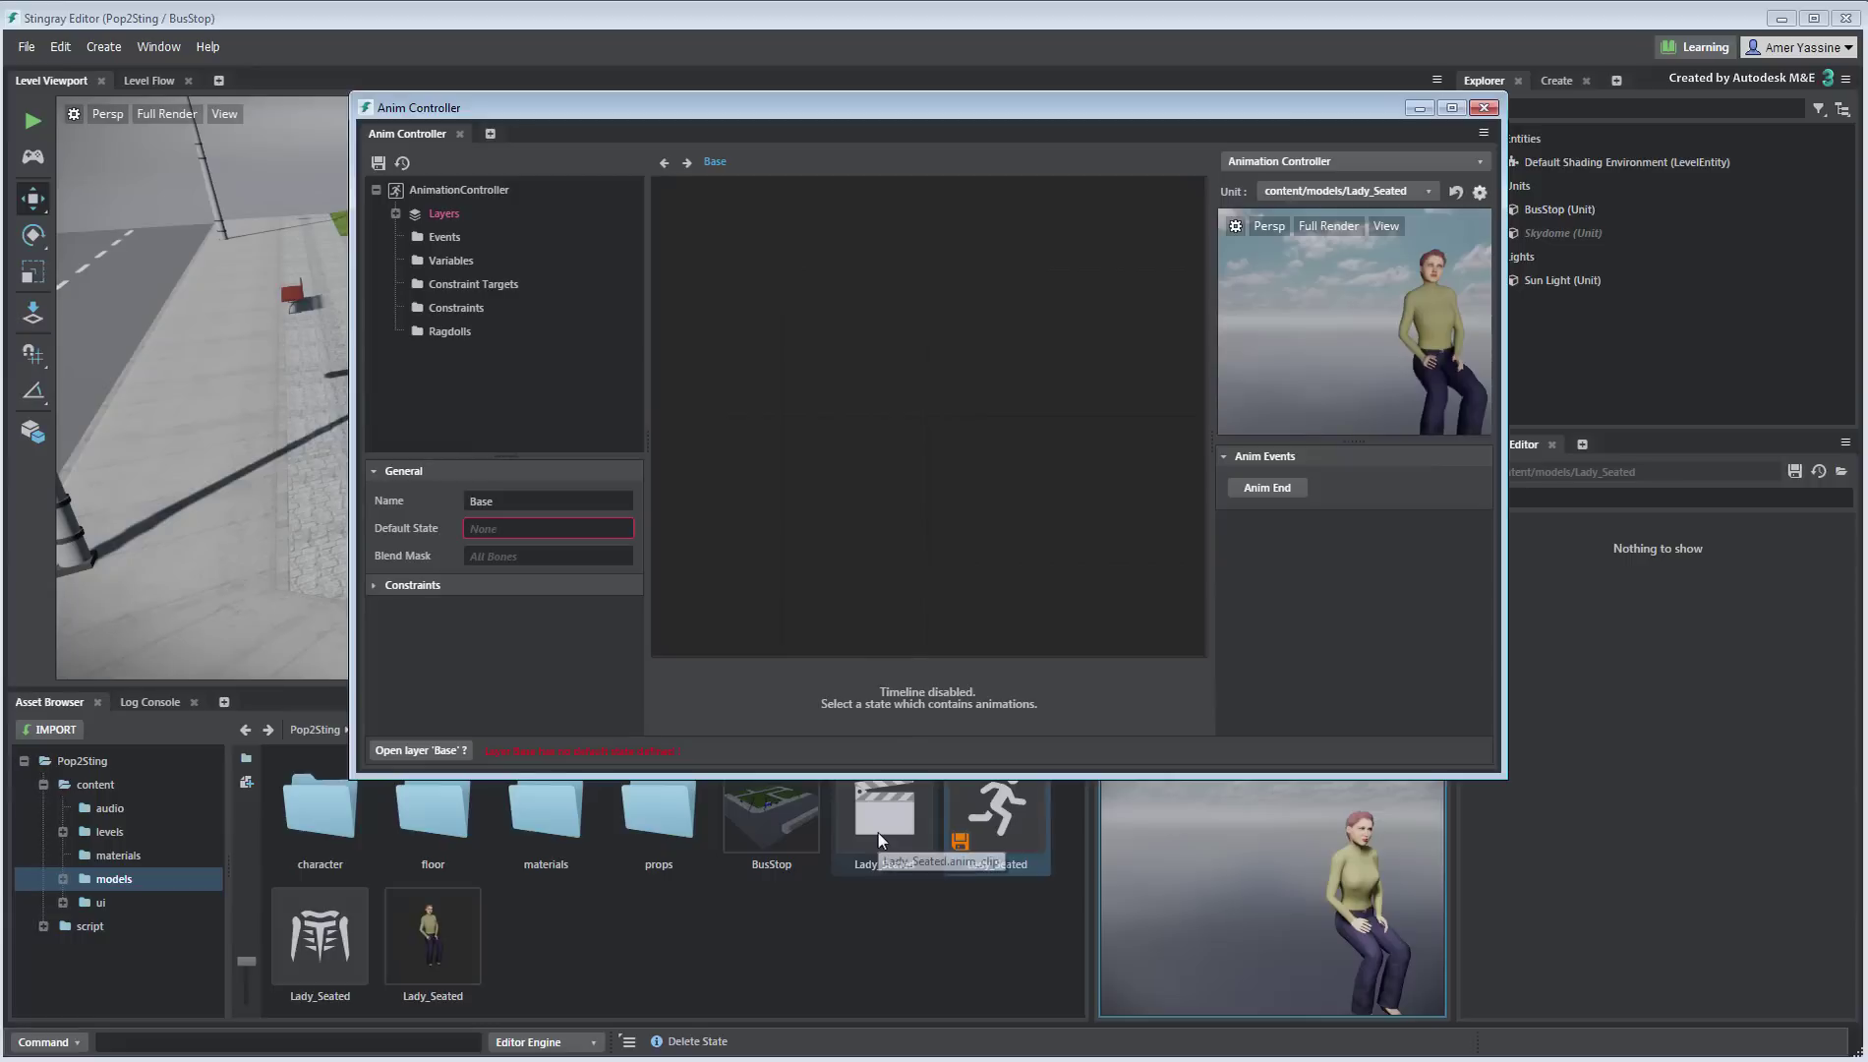
left_click_drag(879, 834, 898, 464)
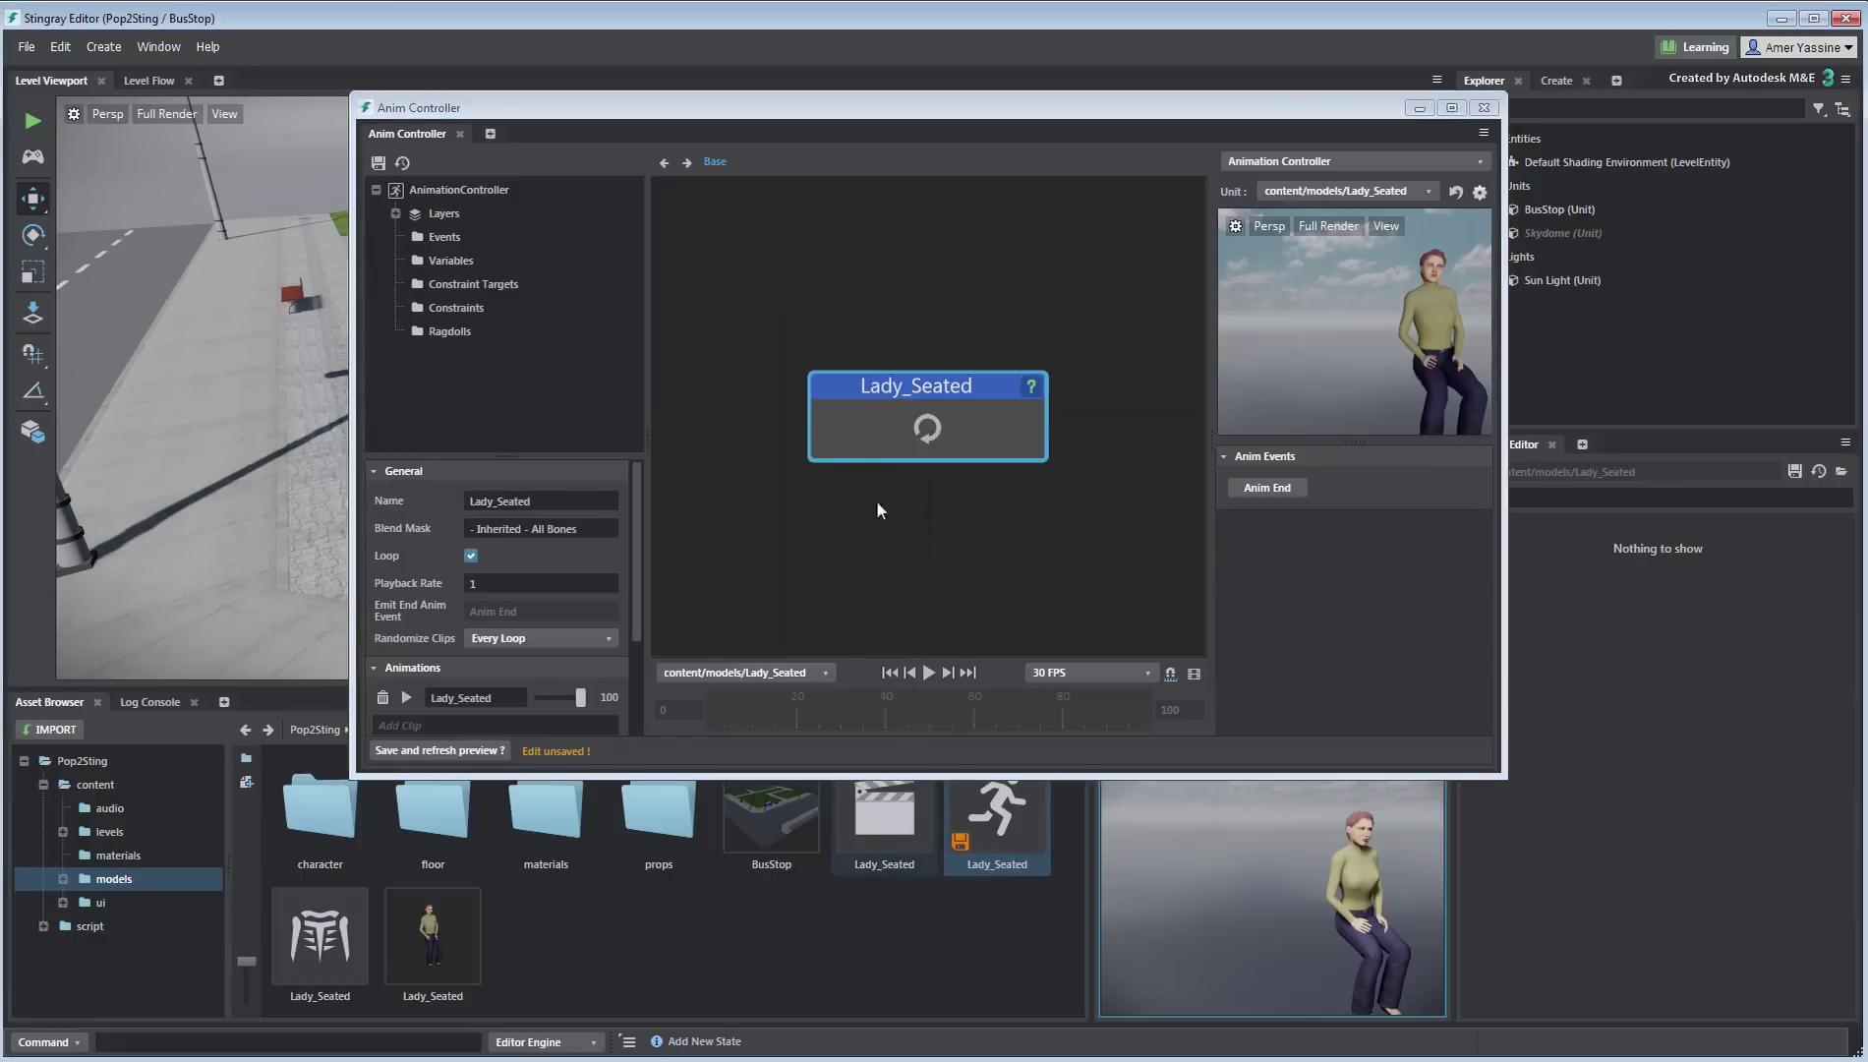
left_click(433, 752)
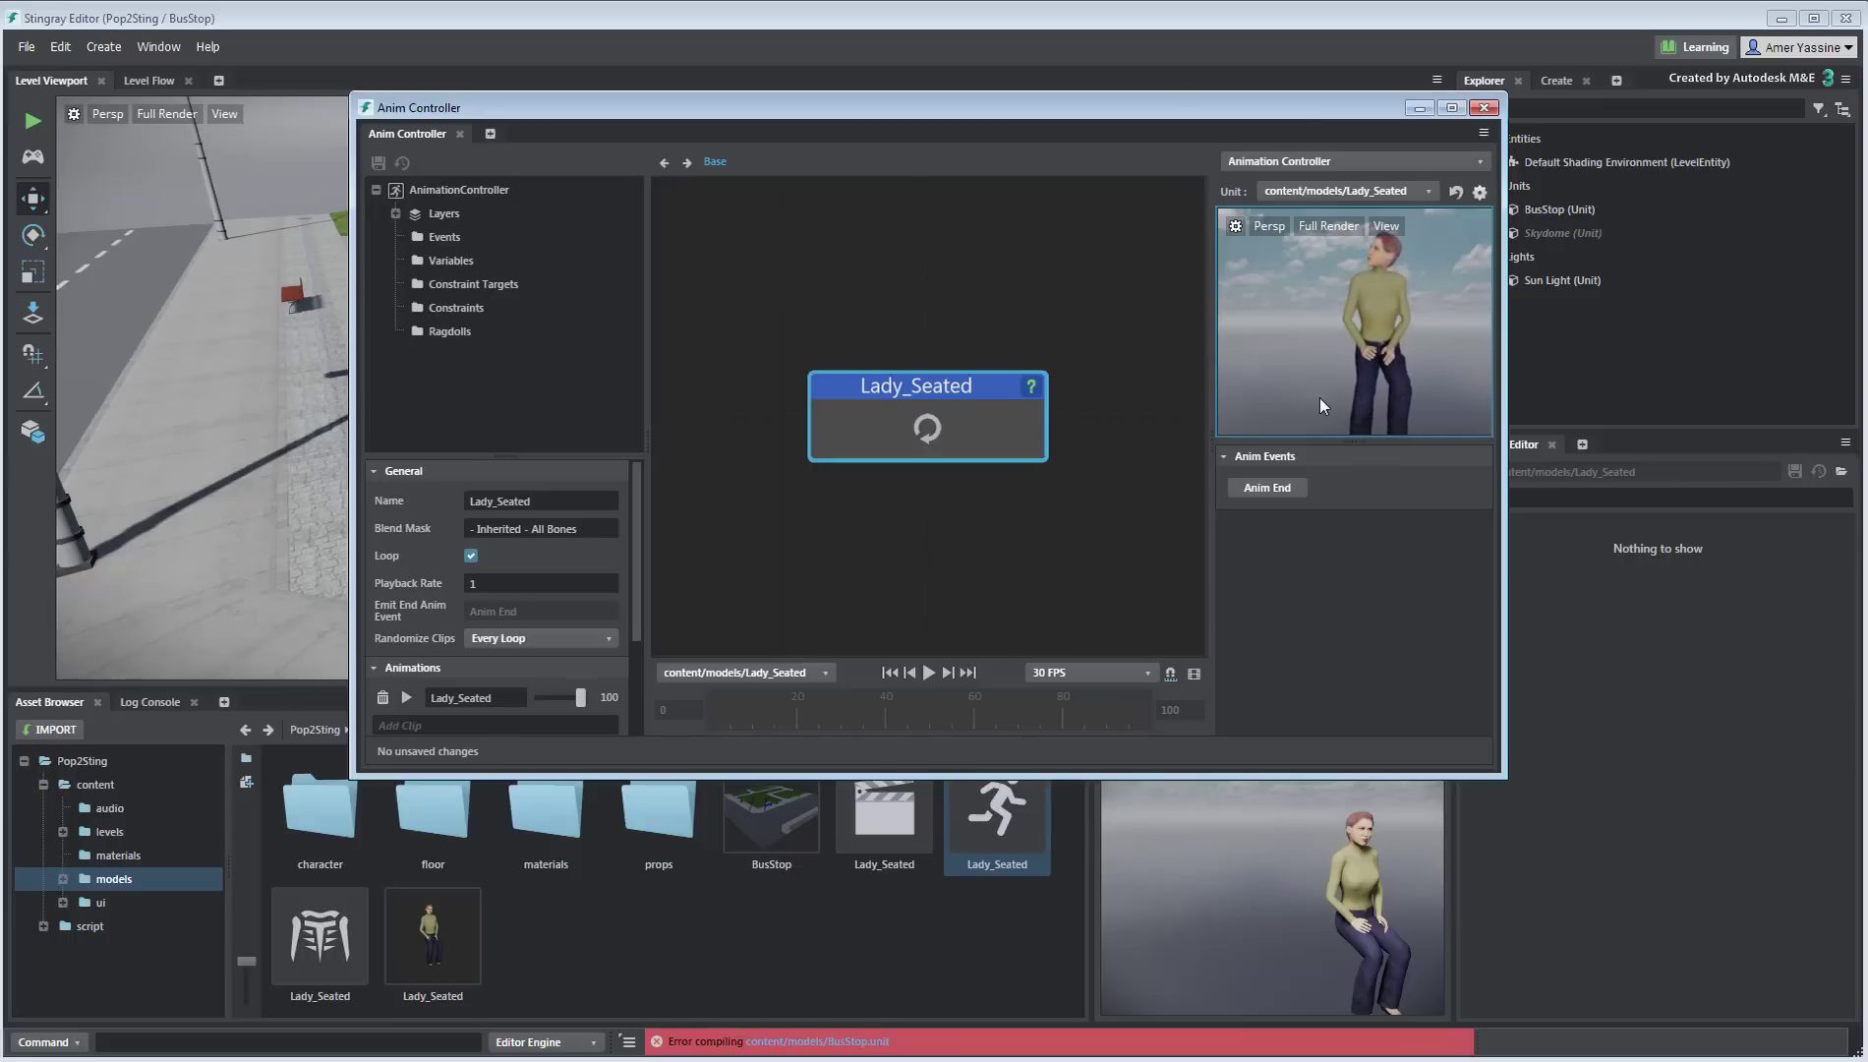
Turn off Loop on the Lady_Seated state, save, and add a self-transition
left_click(471, 556)
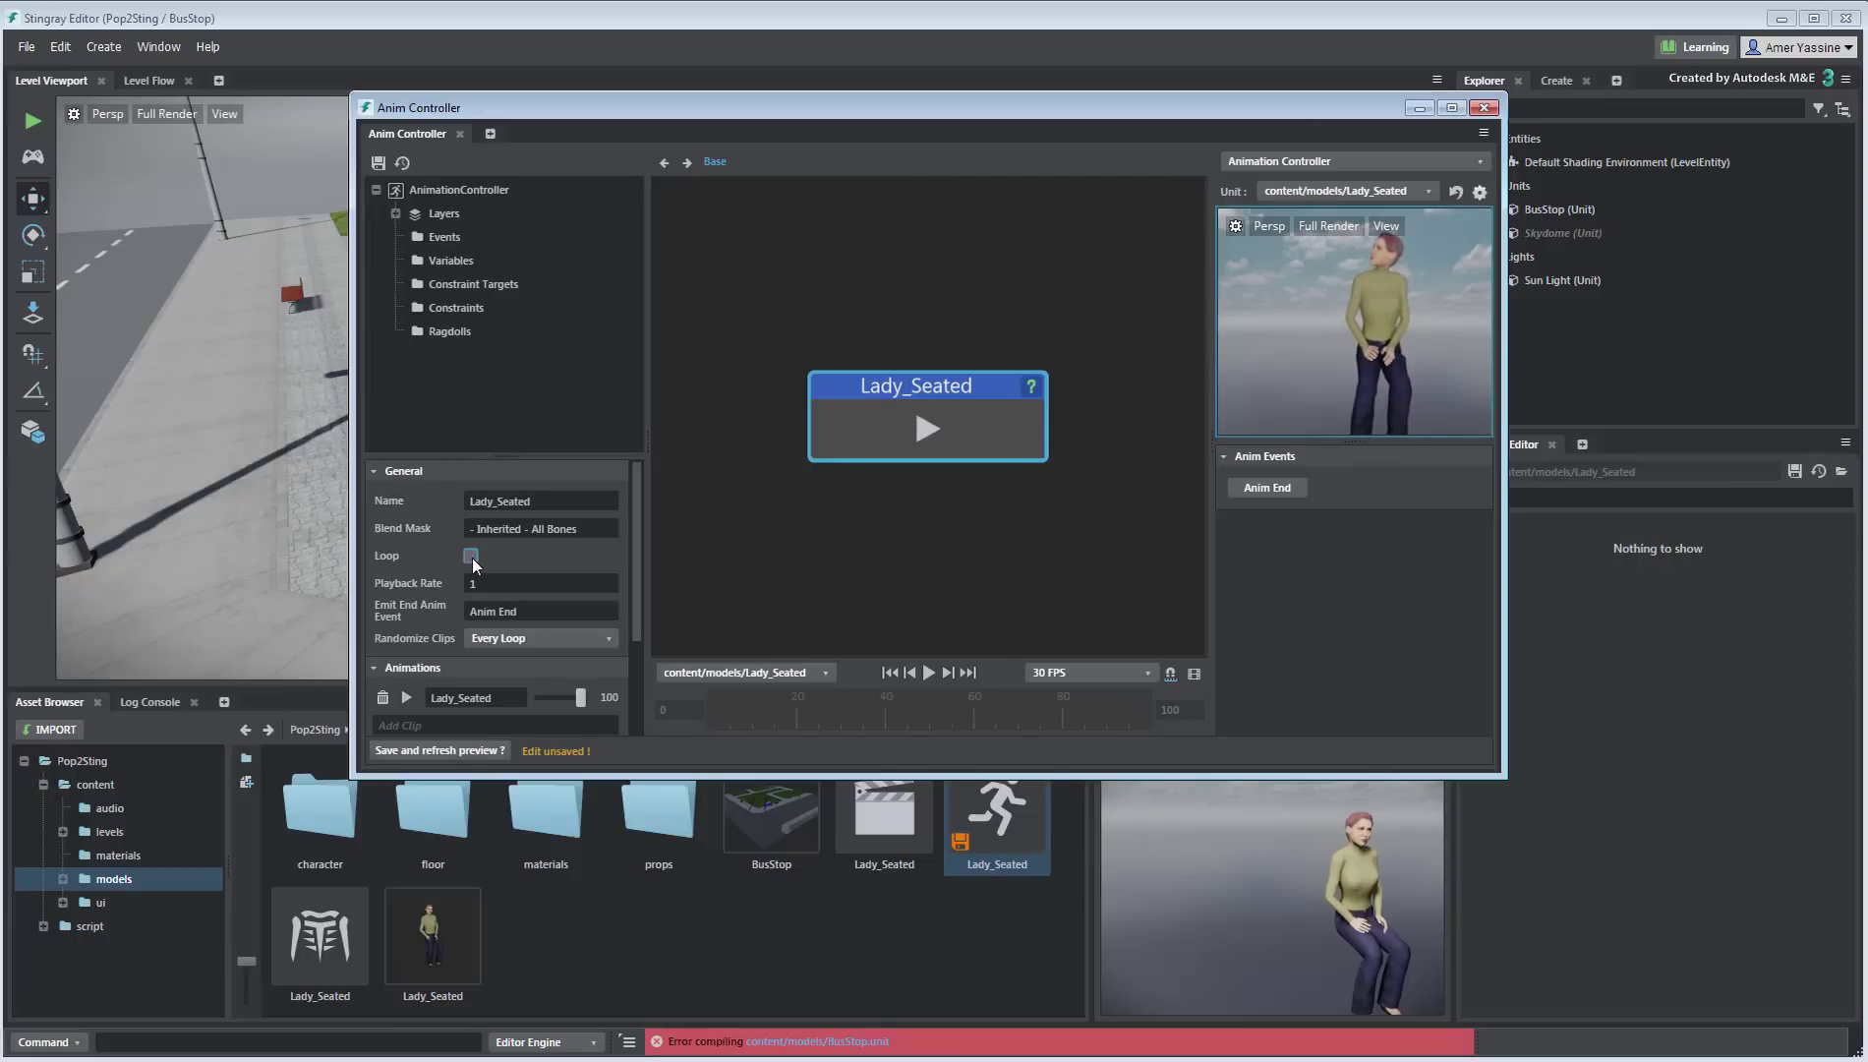
left_click(440, 750)
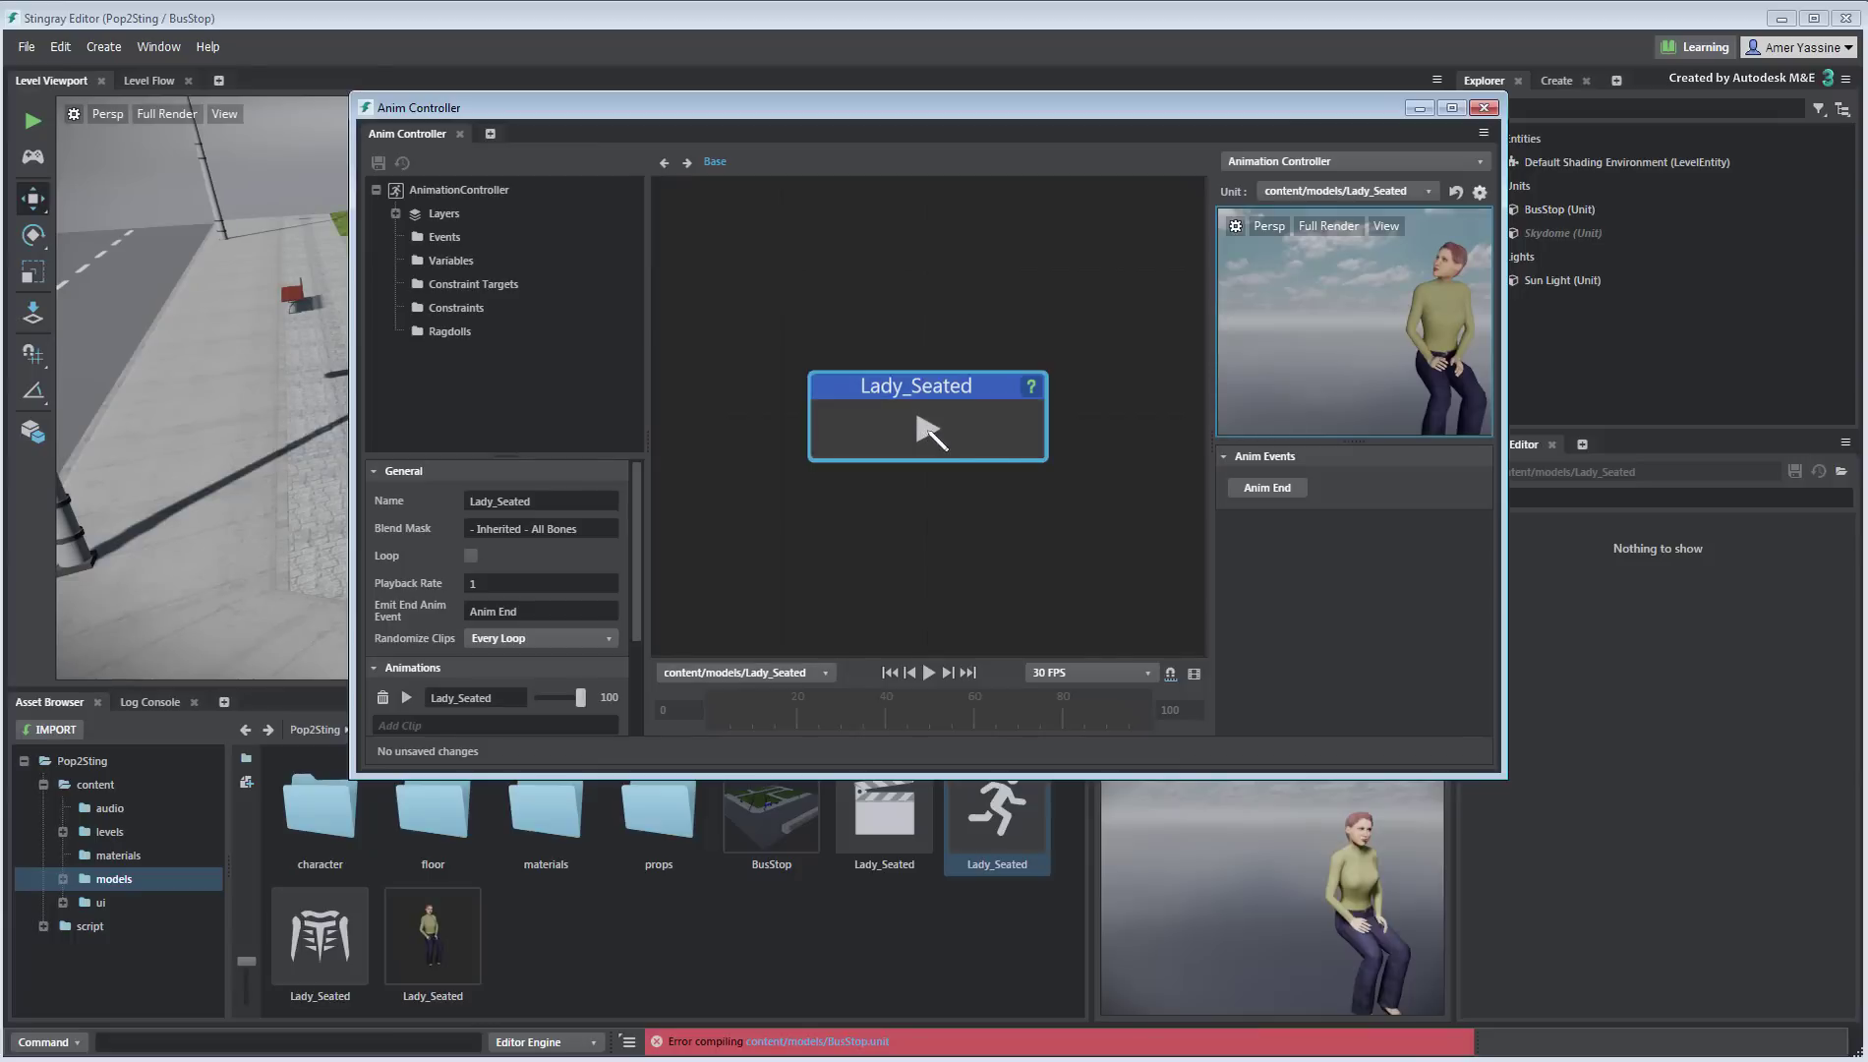
left_click_drag(926, 422, 1040, 440)
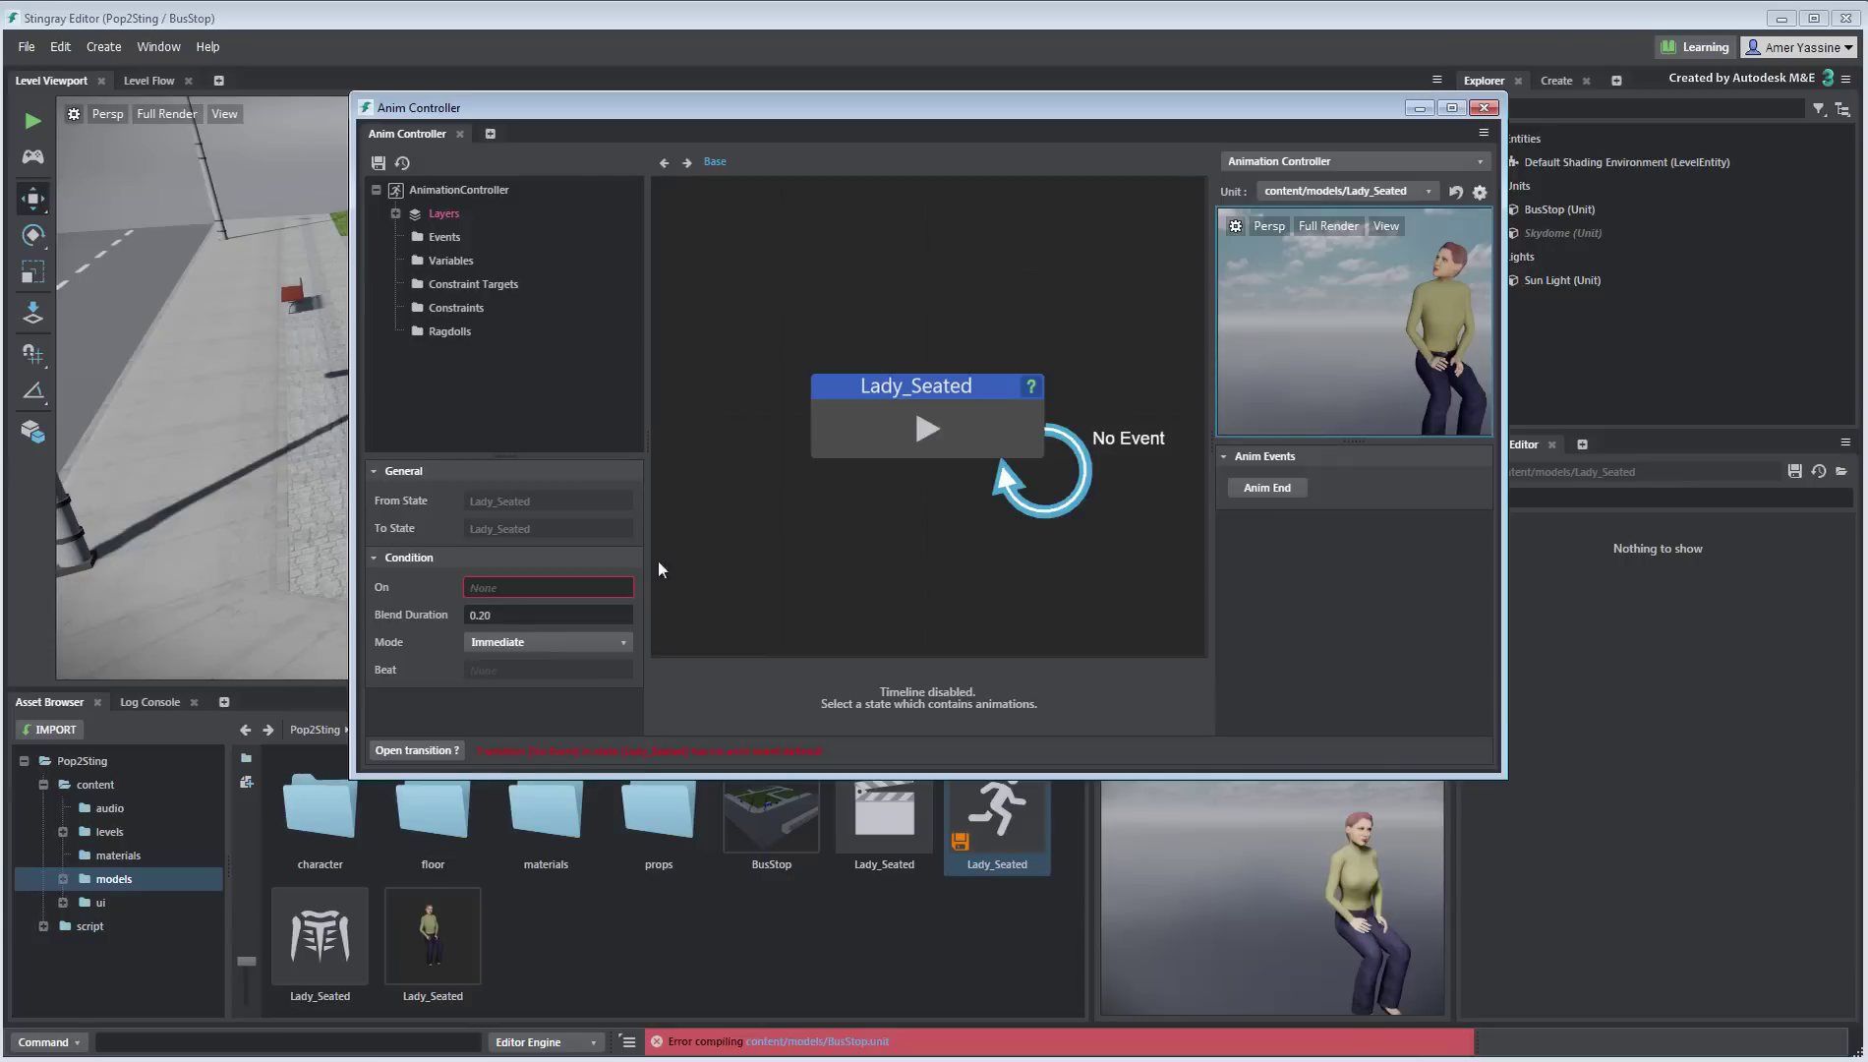
Make the self-transition trigger on Anim End and save
left_click(523, 588)
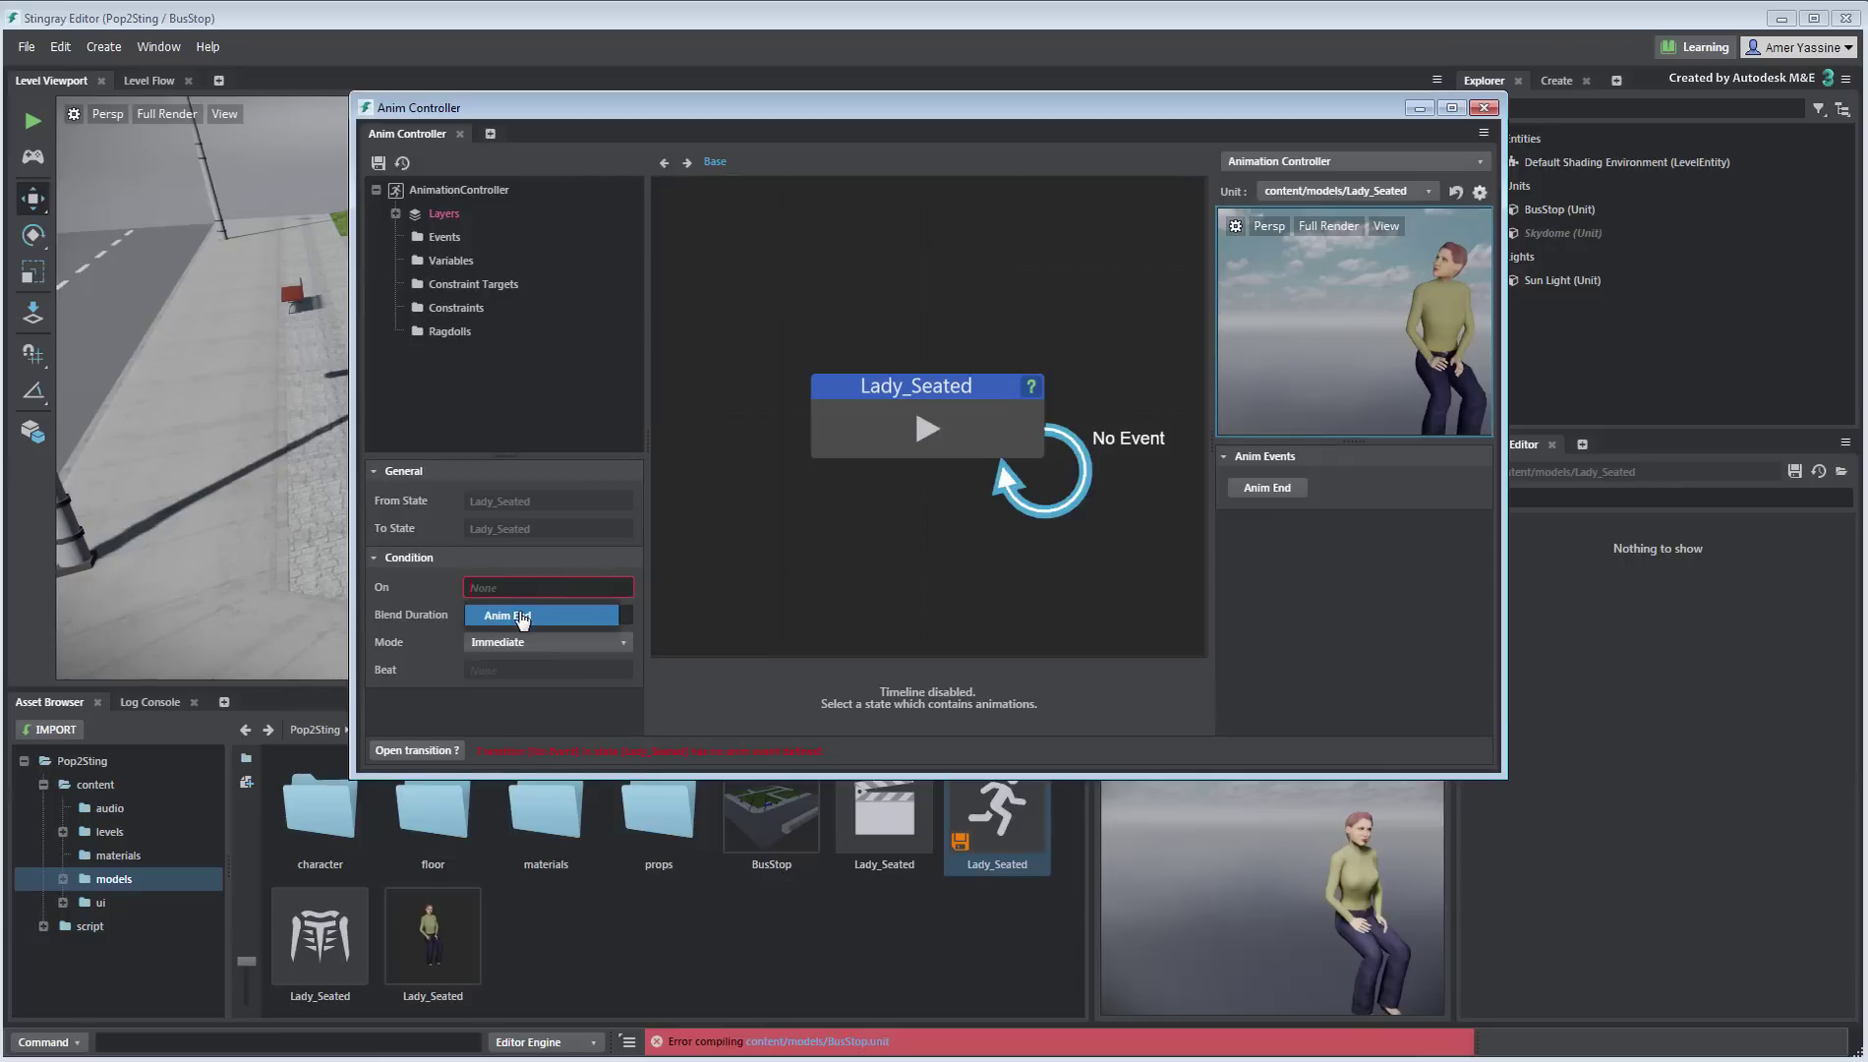
left_click(523, 615)
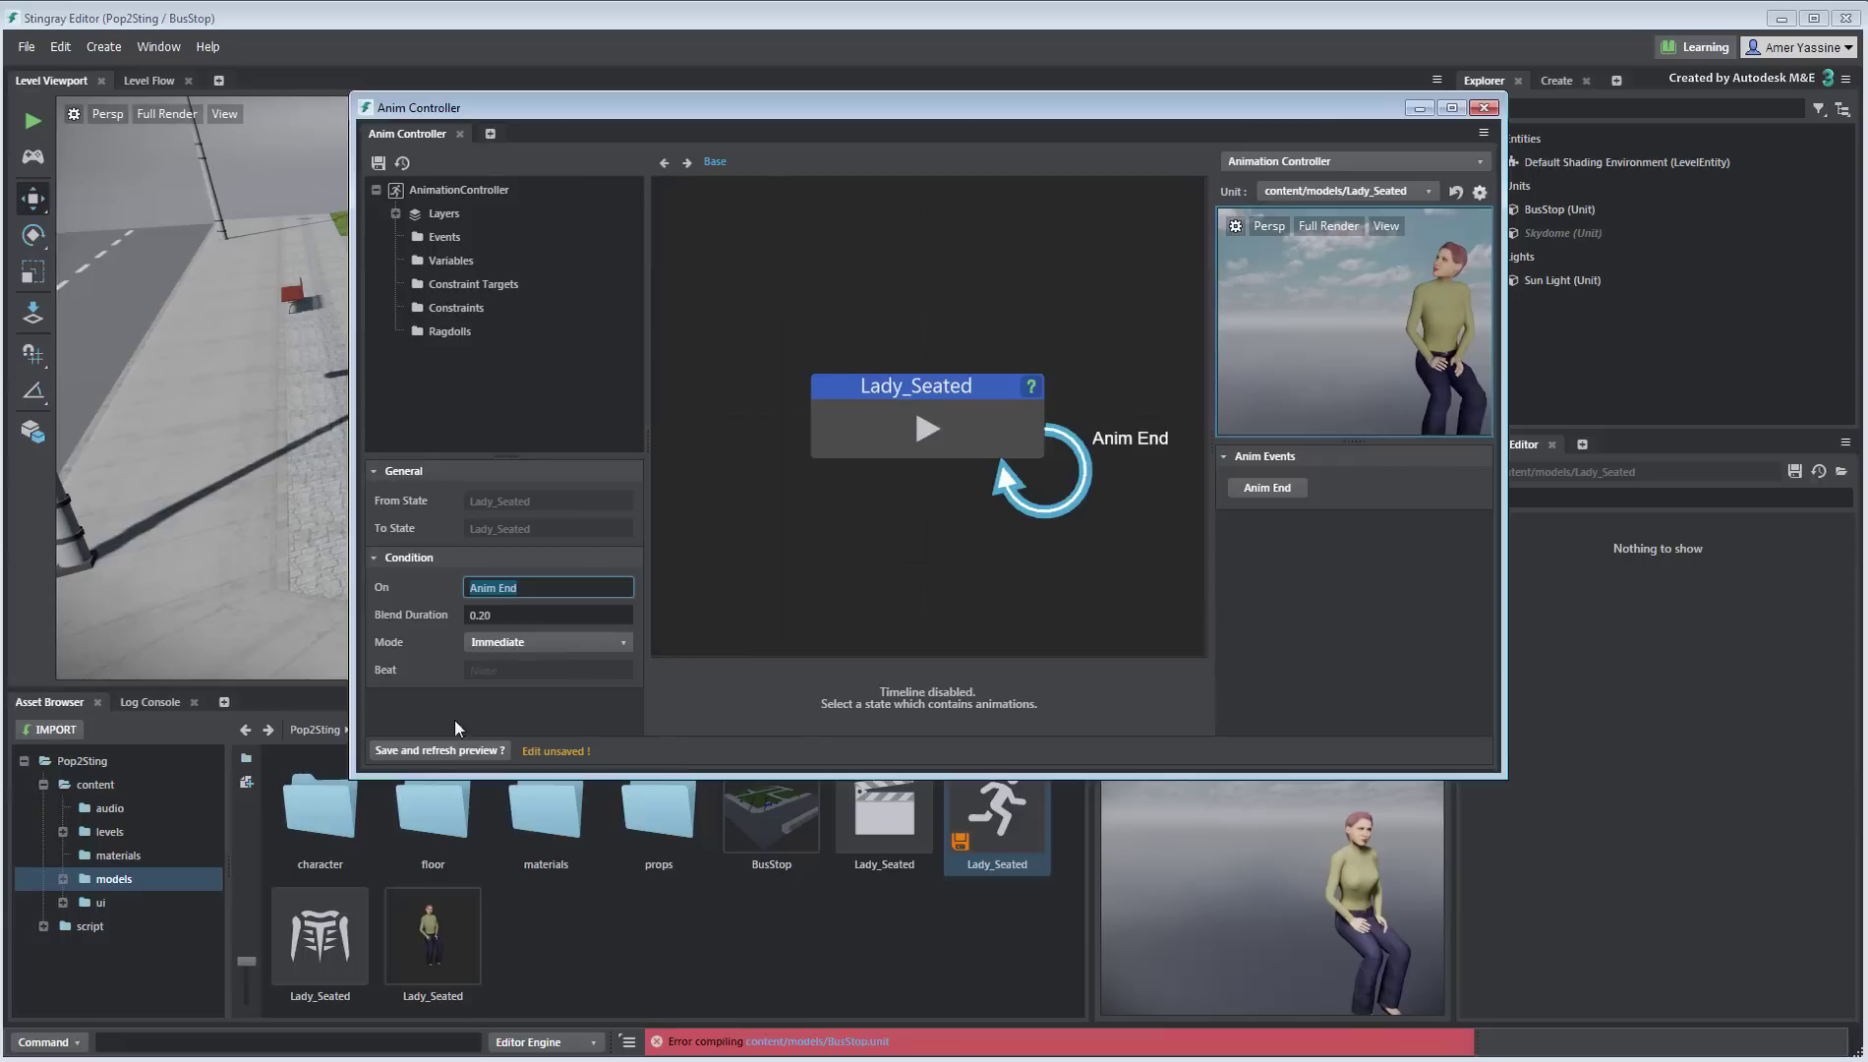
left_click(433, 750)
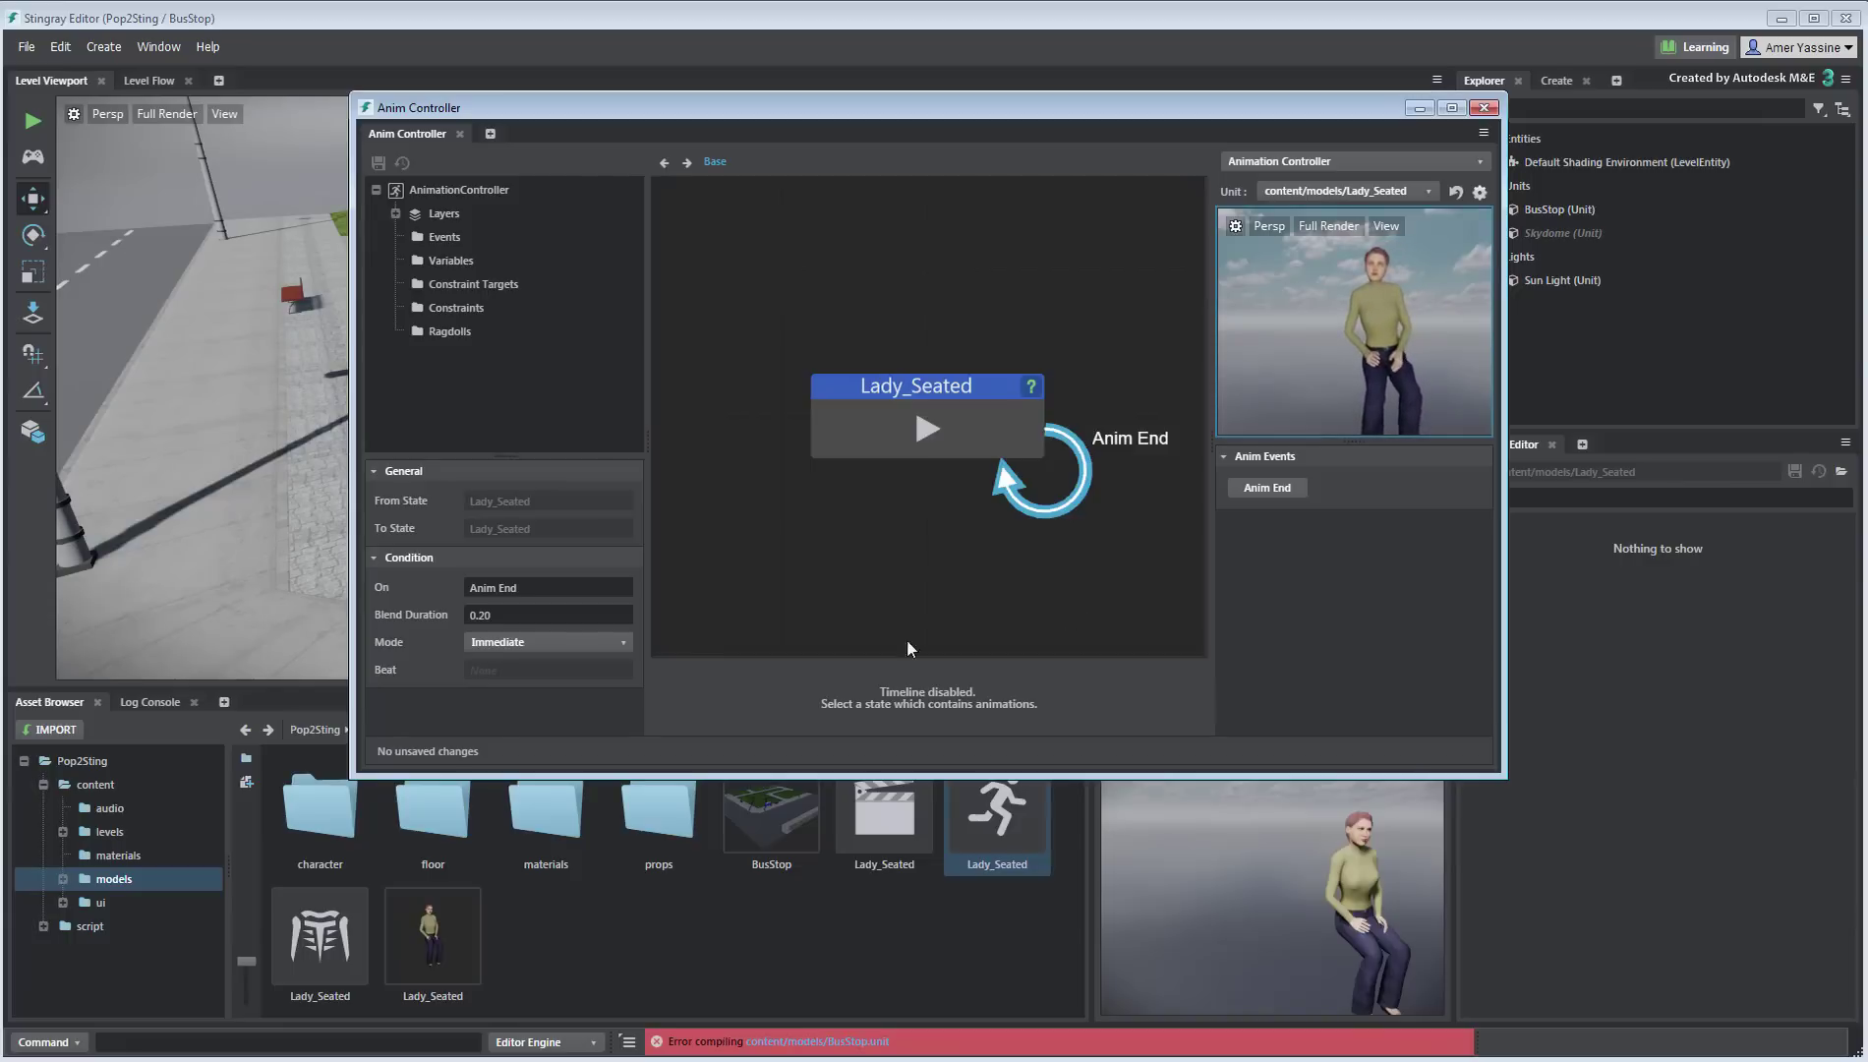
Set the transition's Blend Duration to 1, save, and close the controller editor
double_click(495, 611)
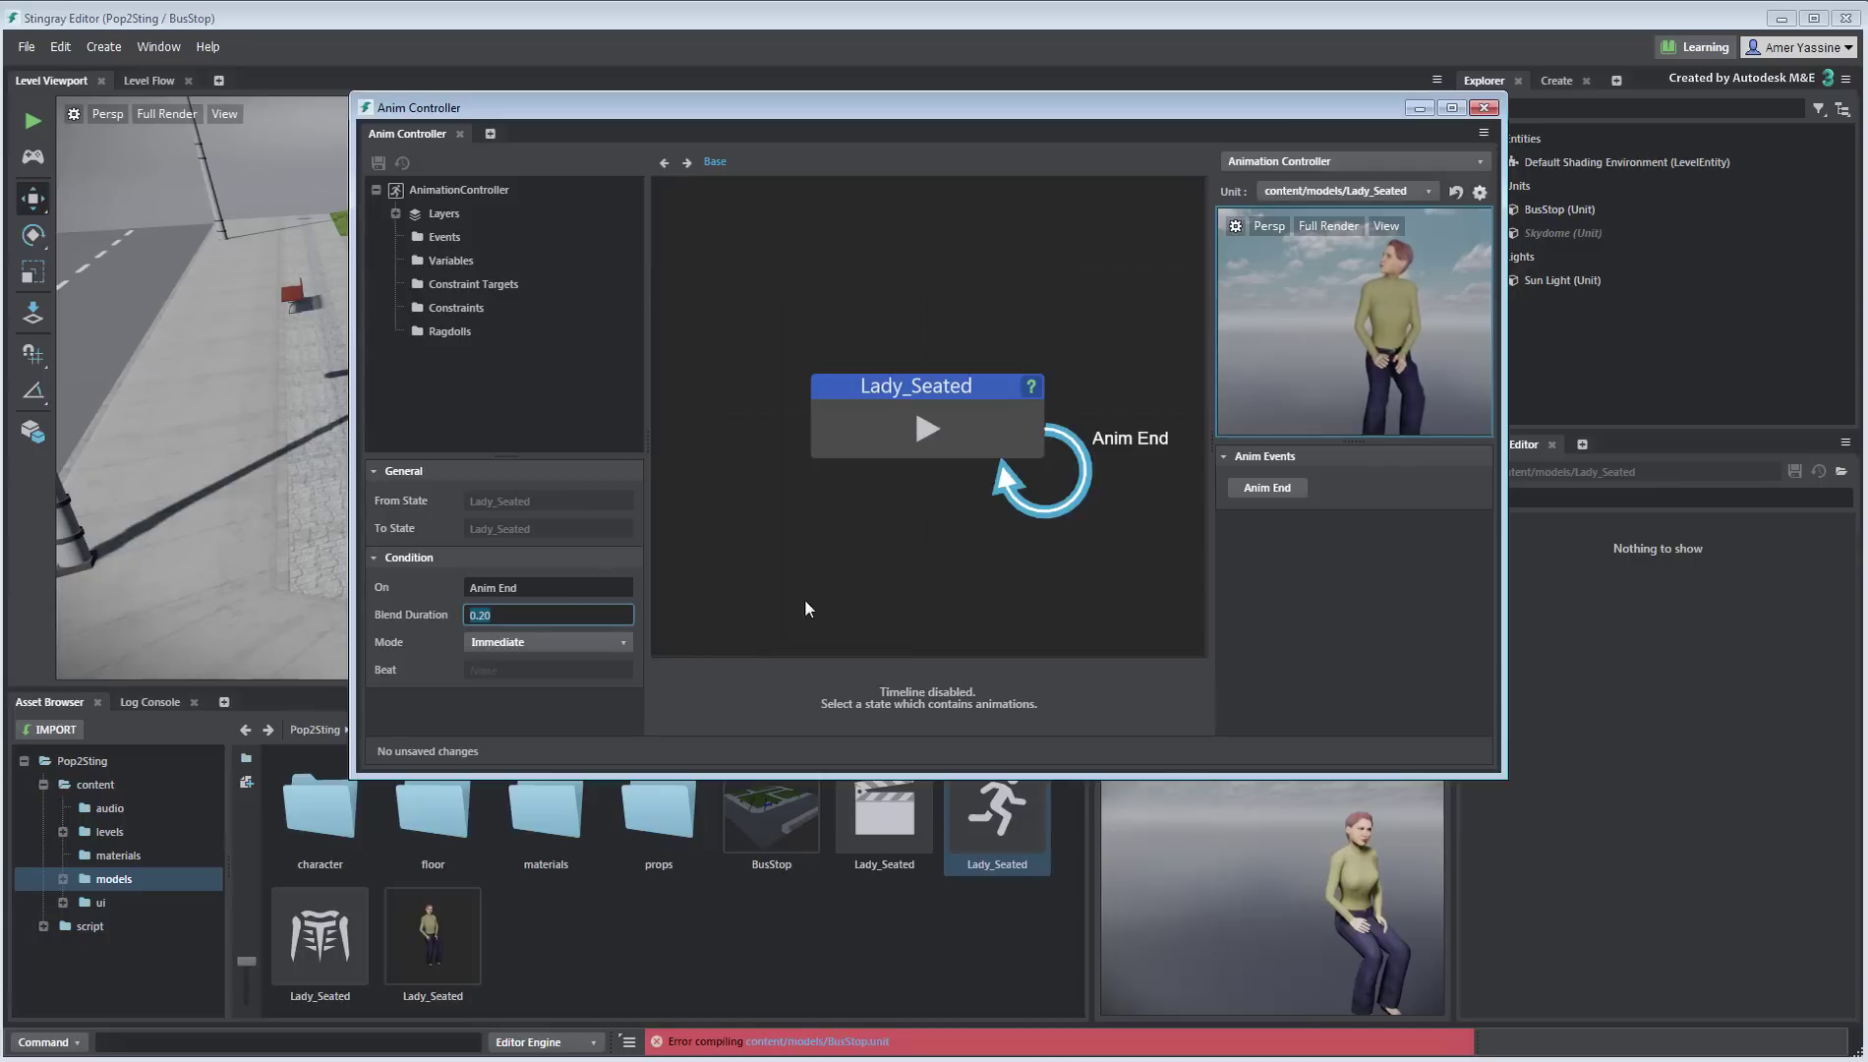
type("1")
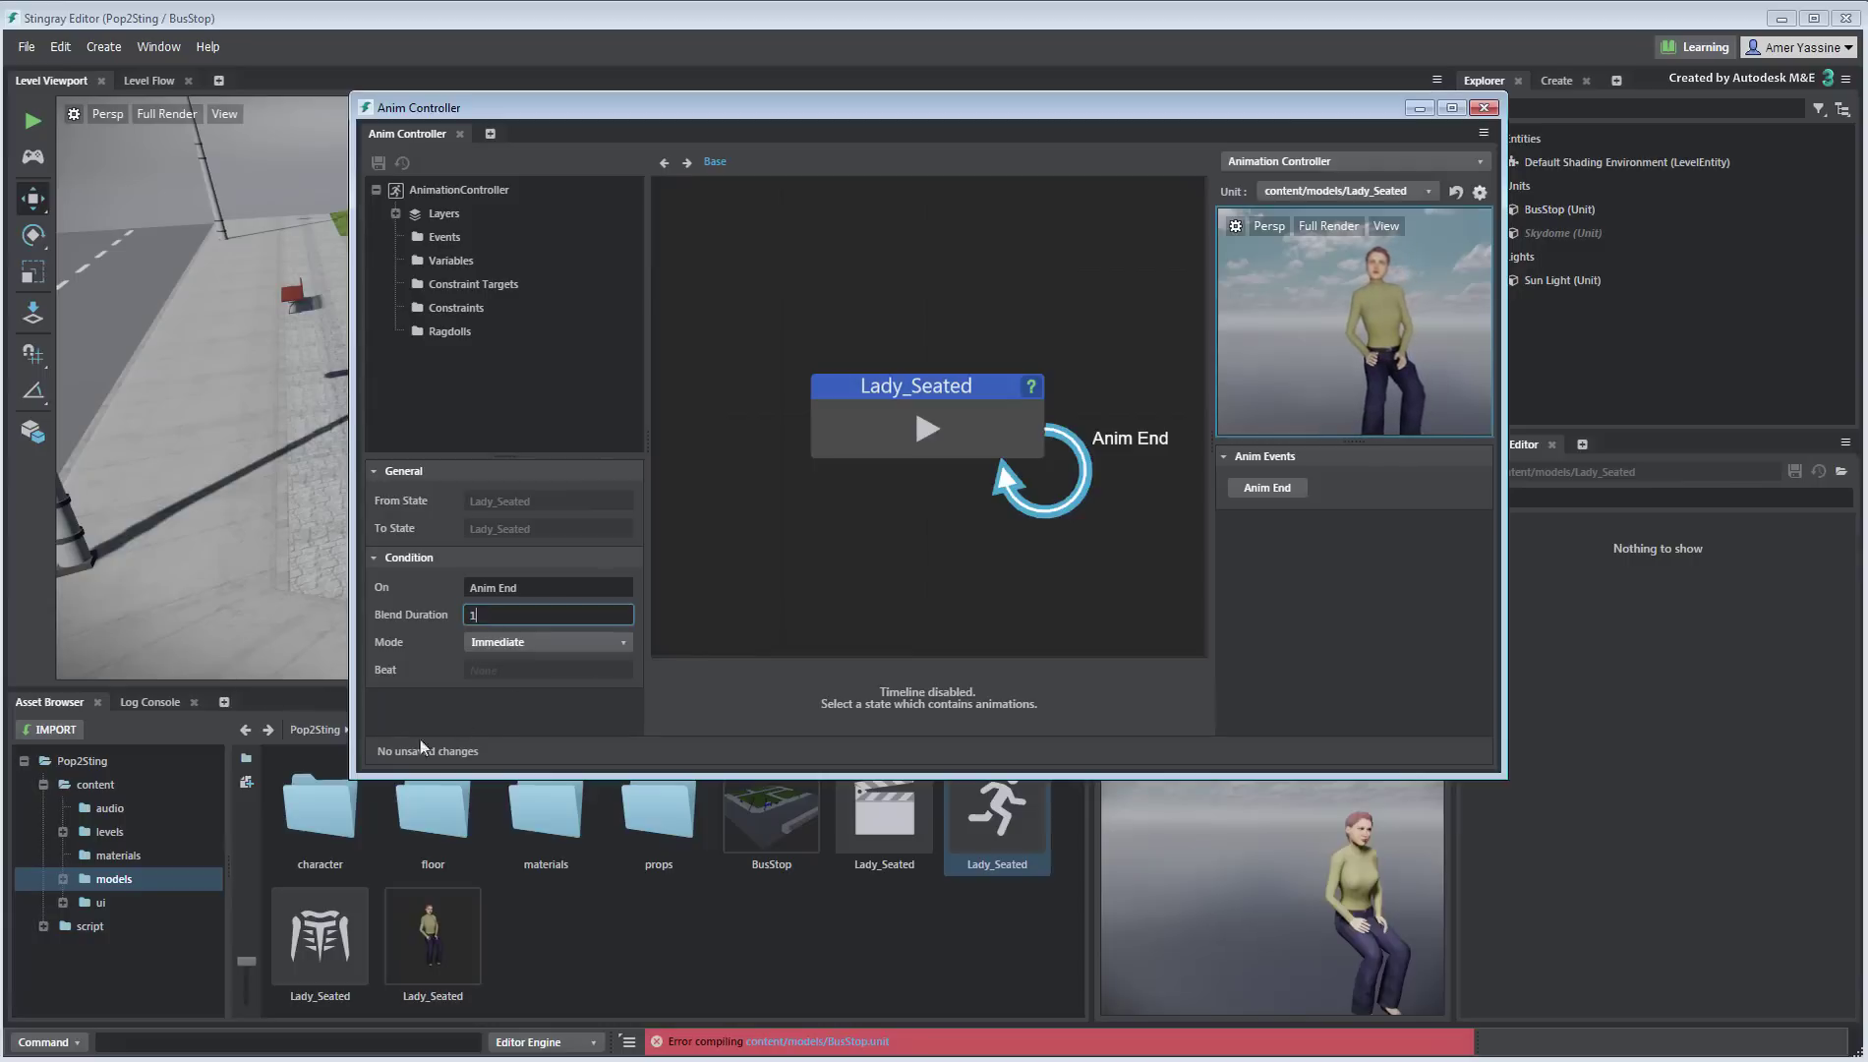
left_click(718, 624)
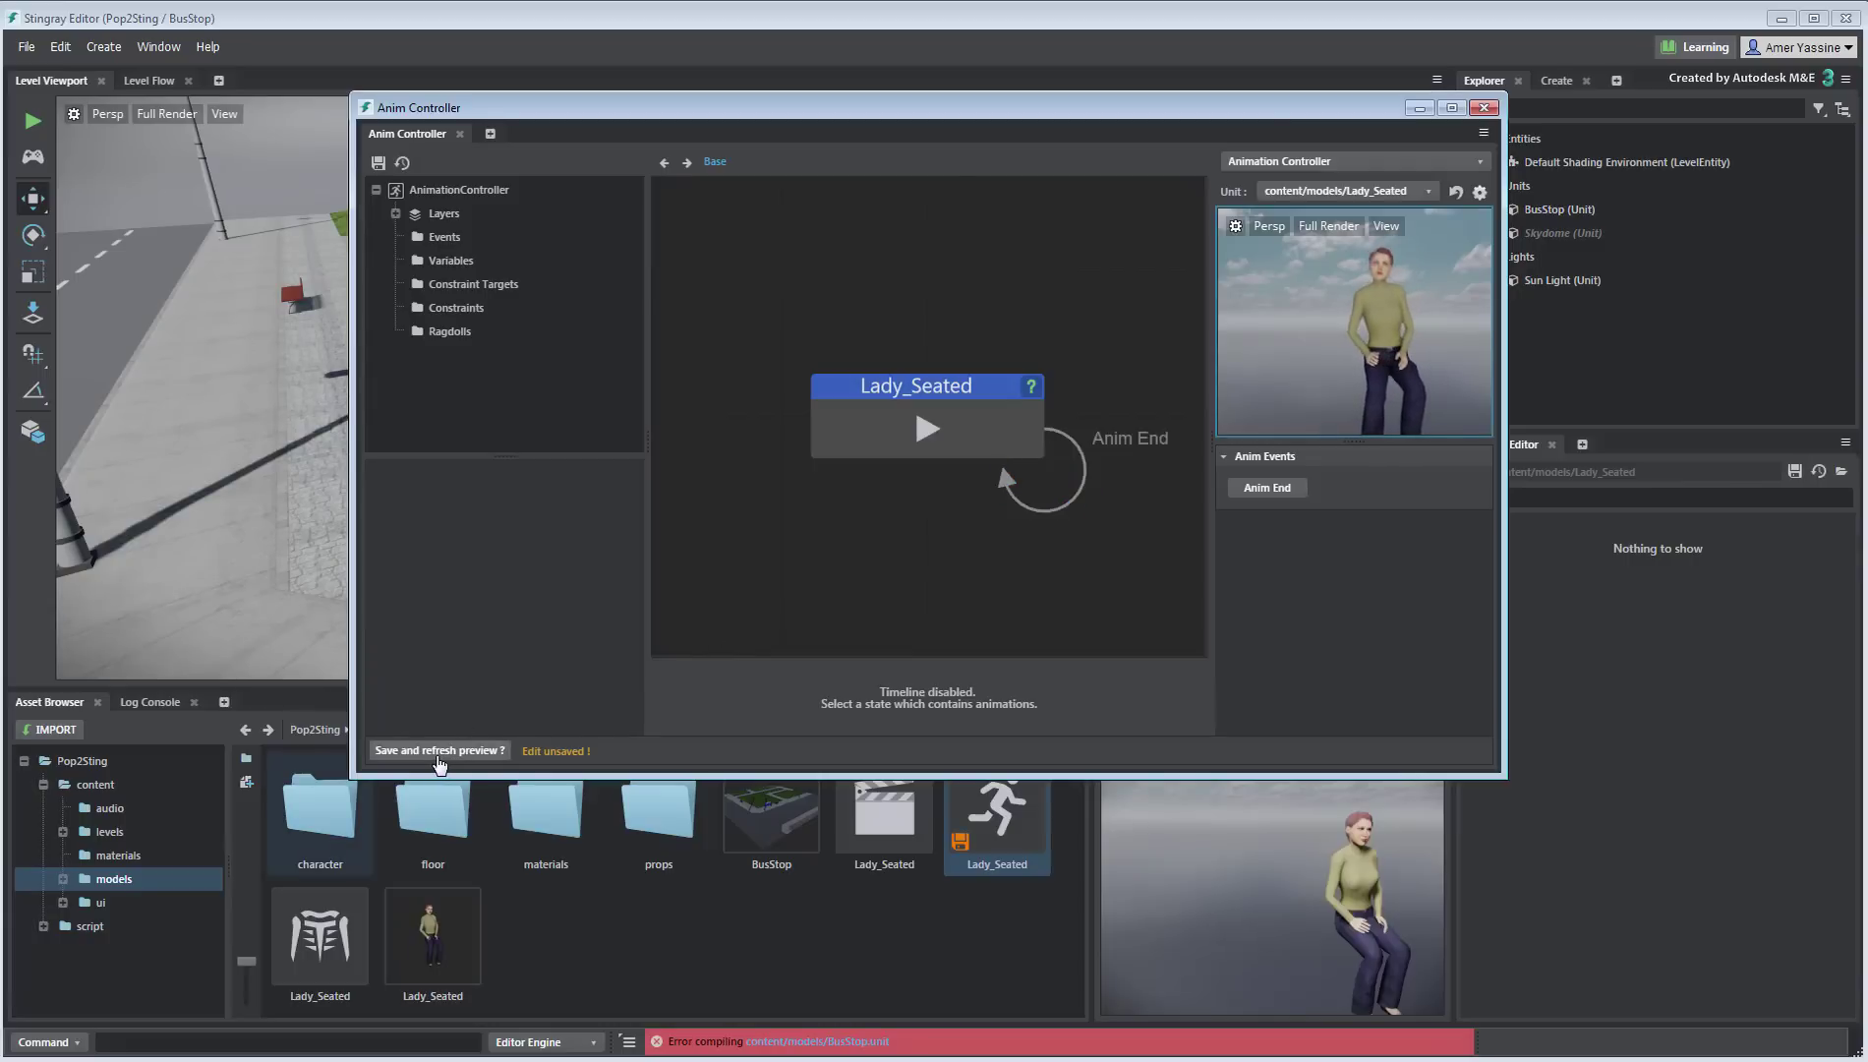
left_click(438, 753)
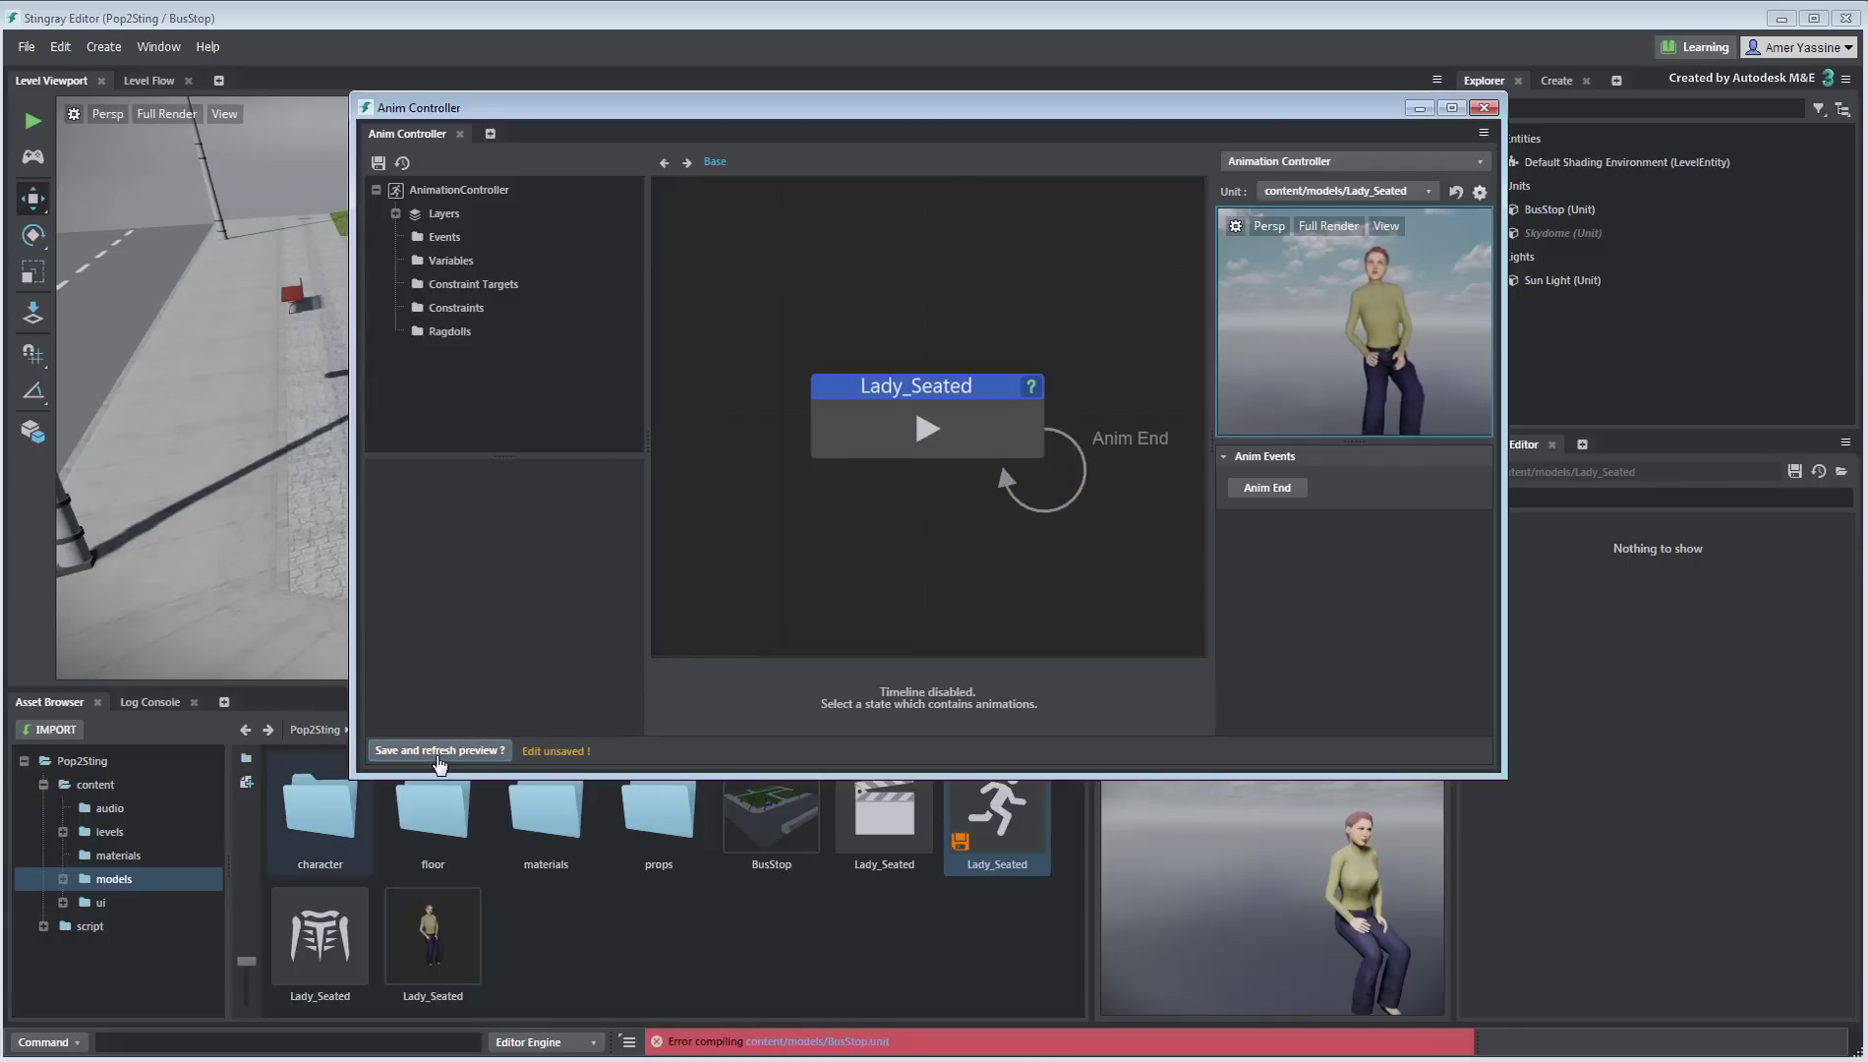
left_click(1072, 503)
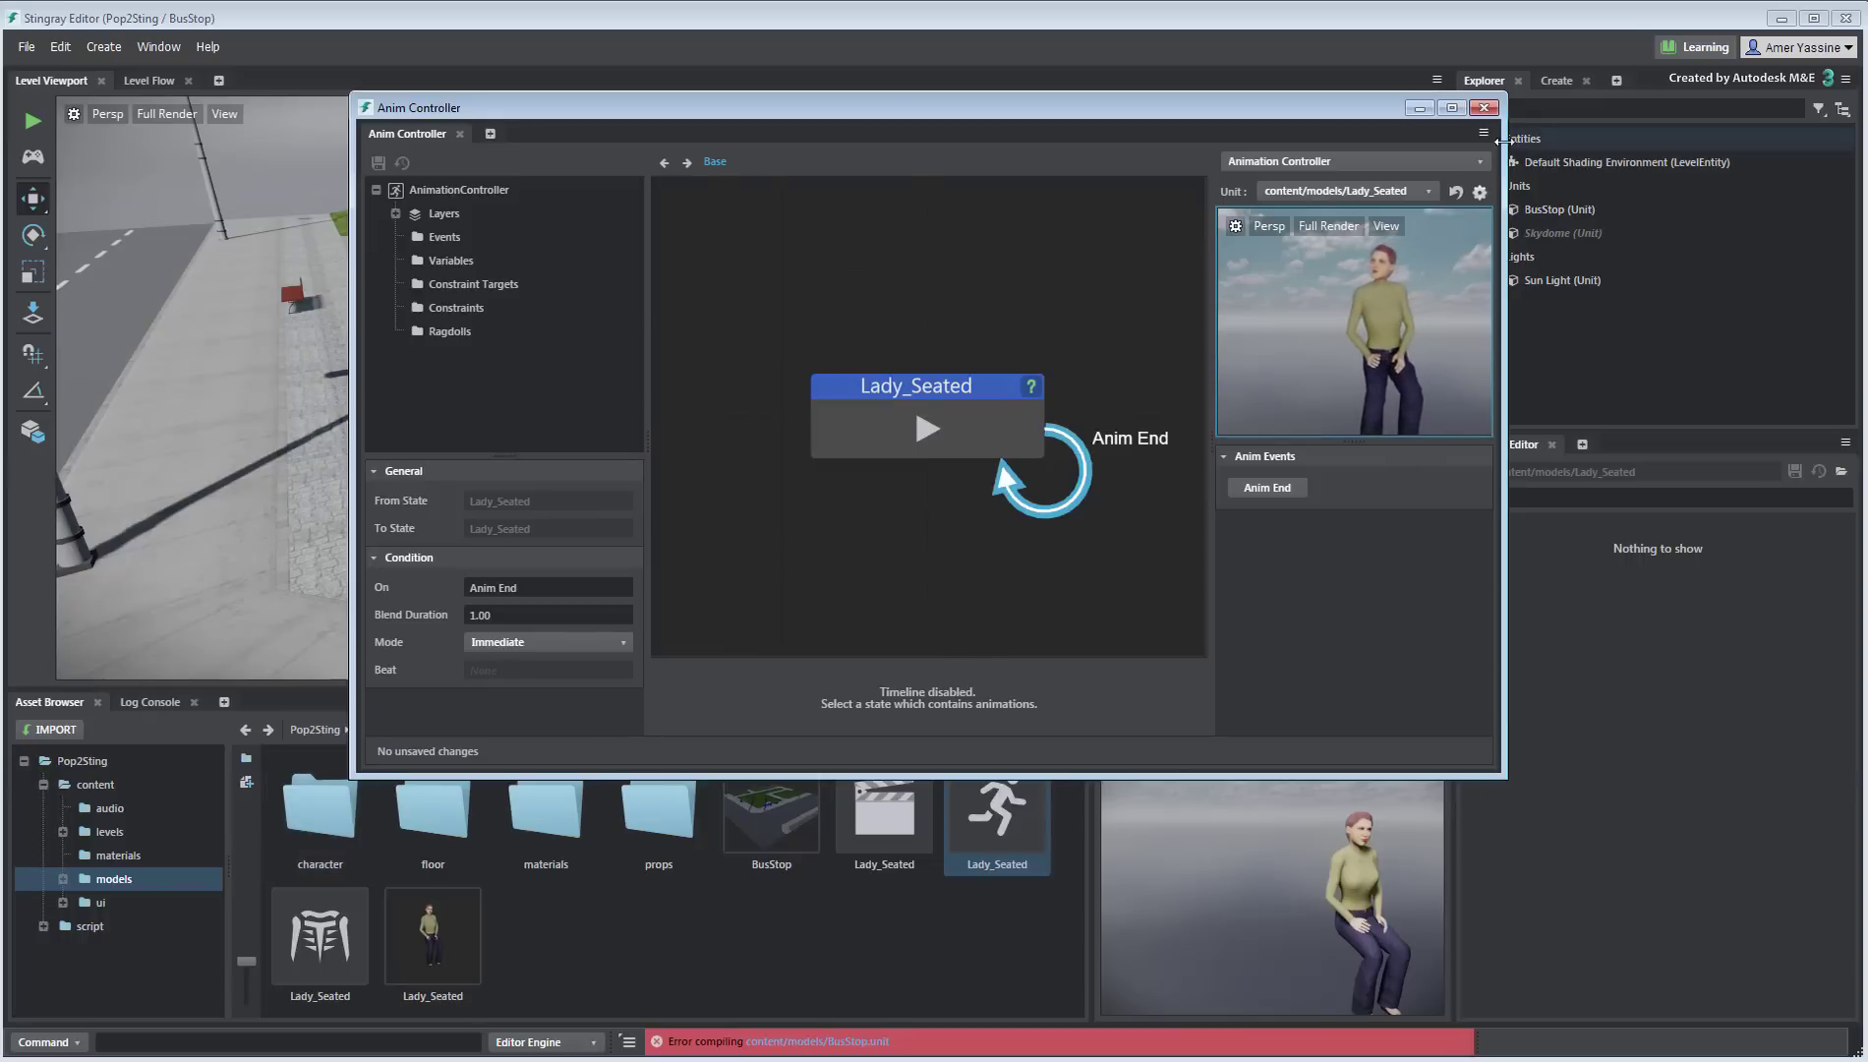
left_click(1484, 107)
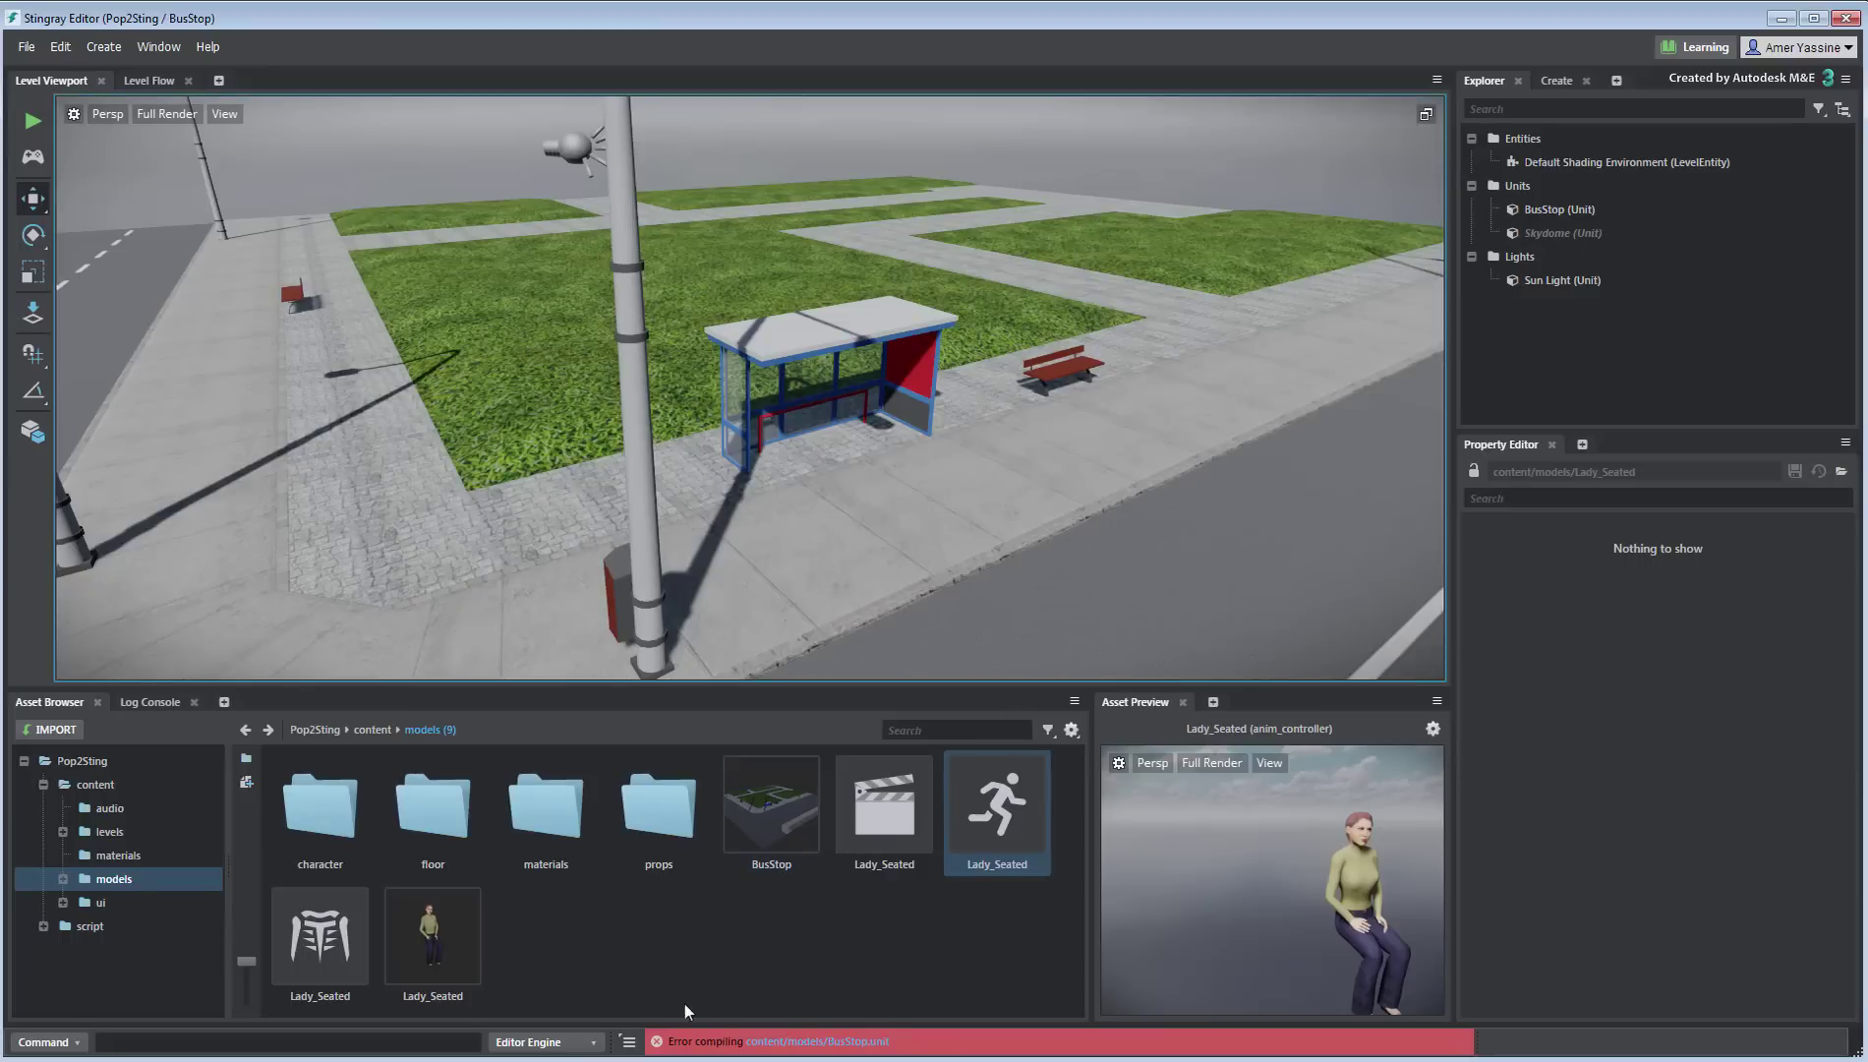
Place the Lady_Seated unit in the level and position her on the bus stop bench
left_click(467, 963)
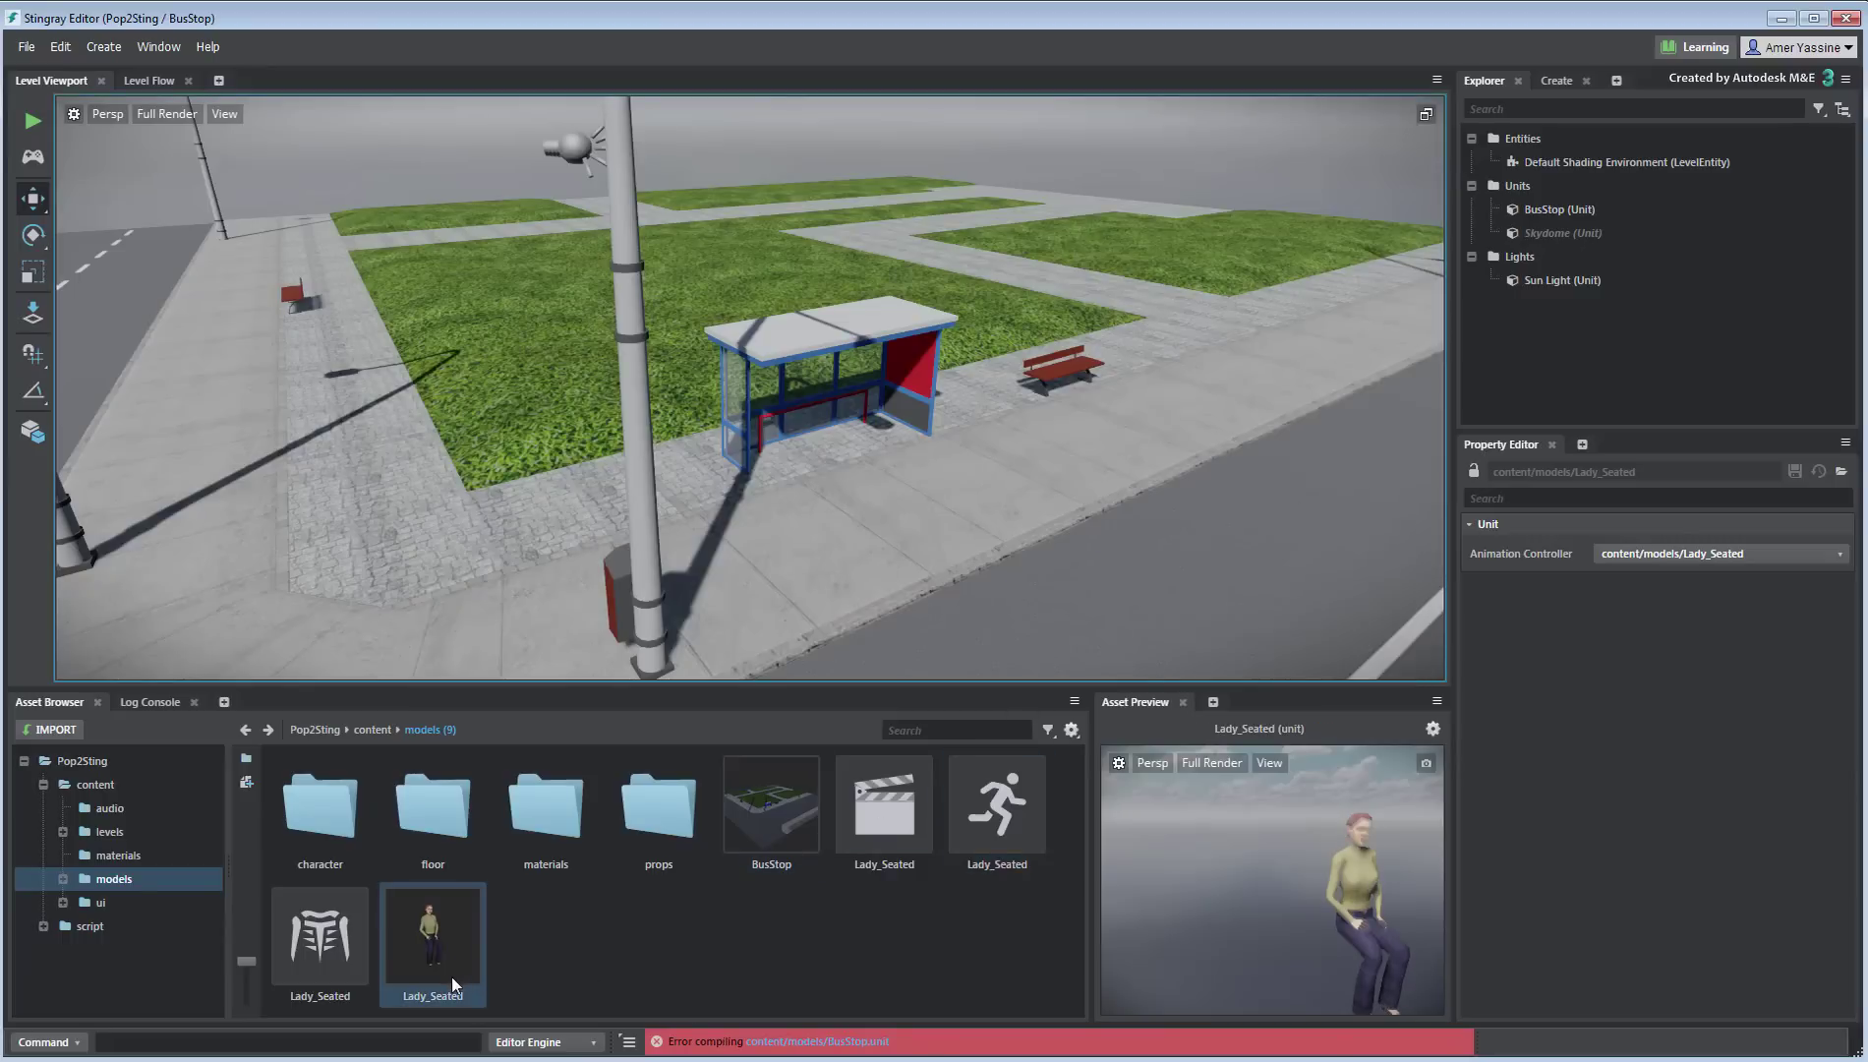
left_click_drag(433, 991, 1004, 502)
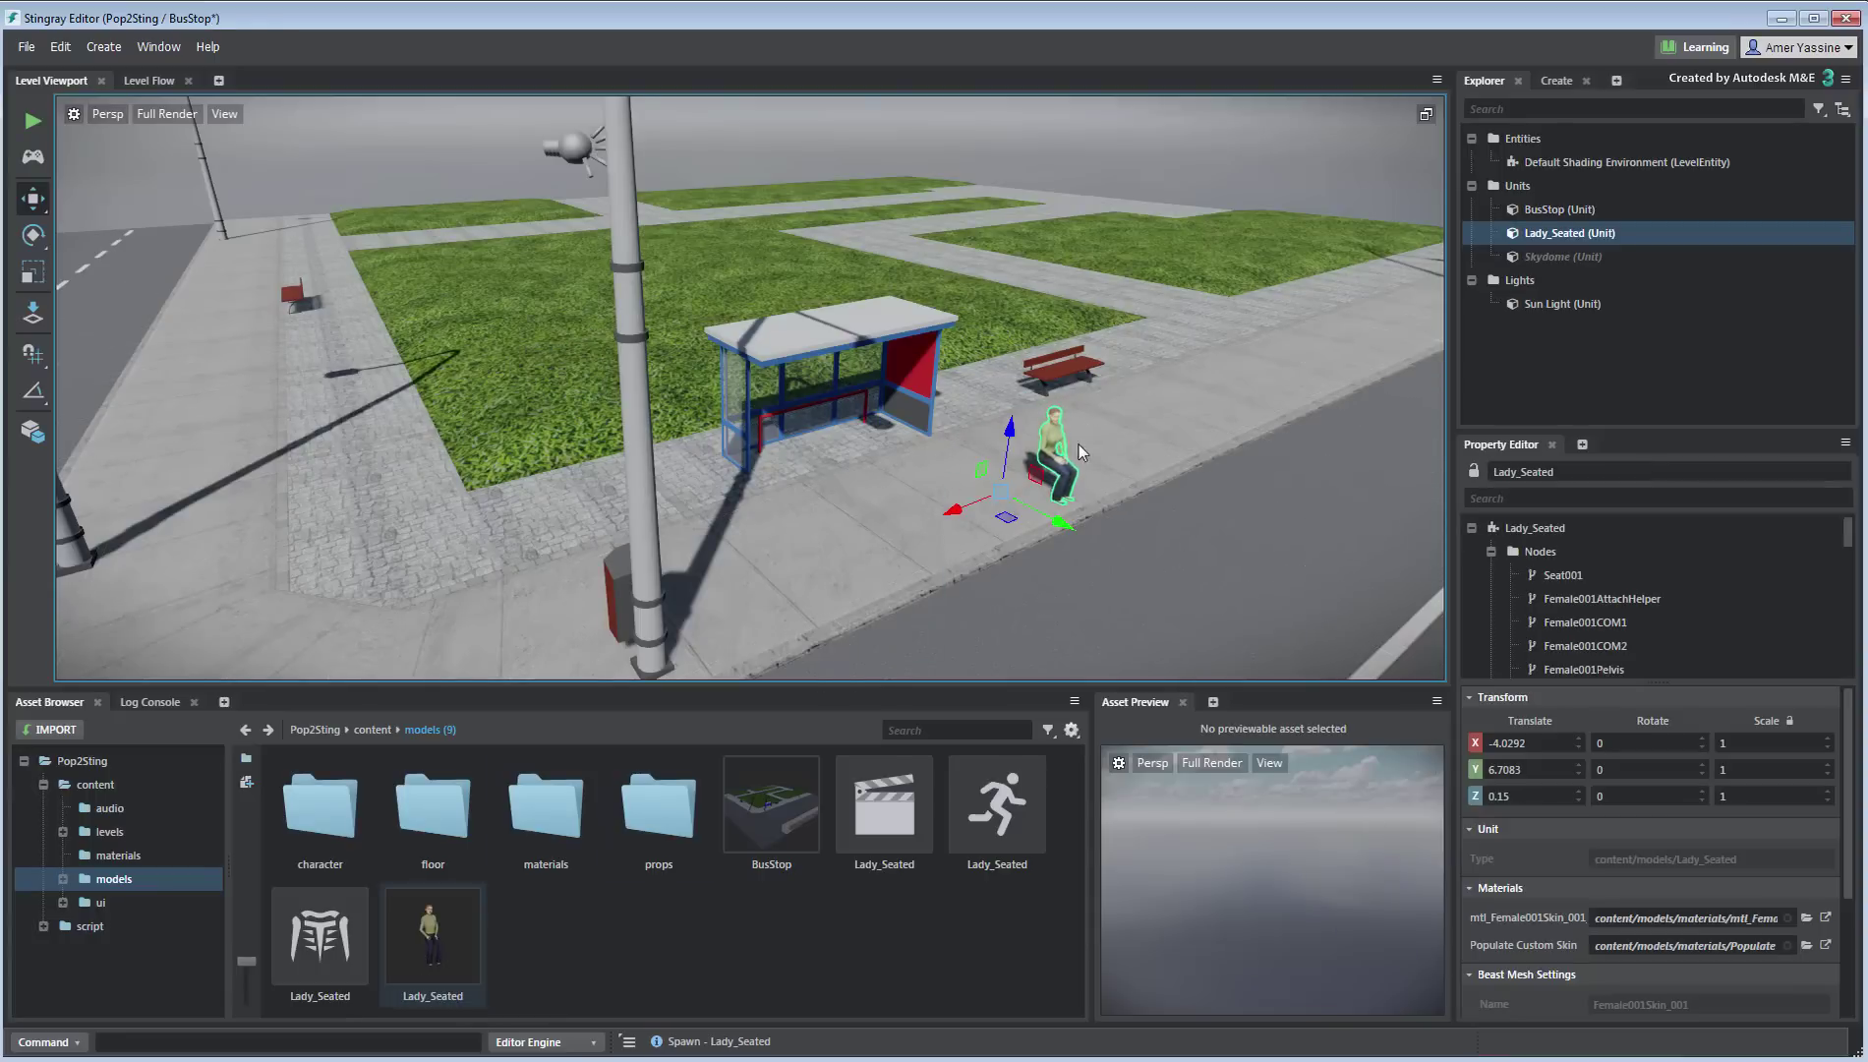
middle_click_drag(933, 550, 762, 545, "alt")
scroll(731, 531, "up", 3)
scroll(747, 528, "up", 3)
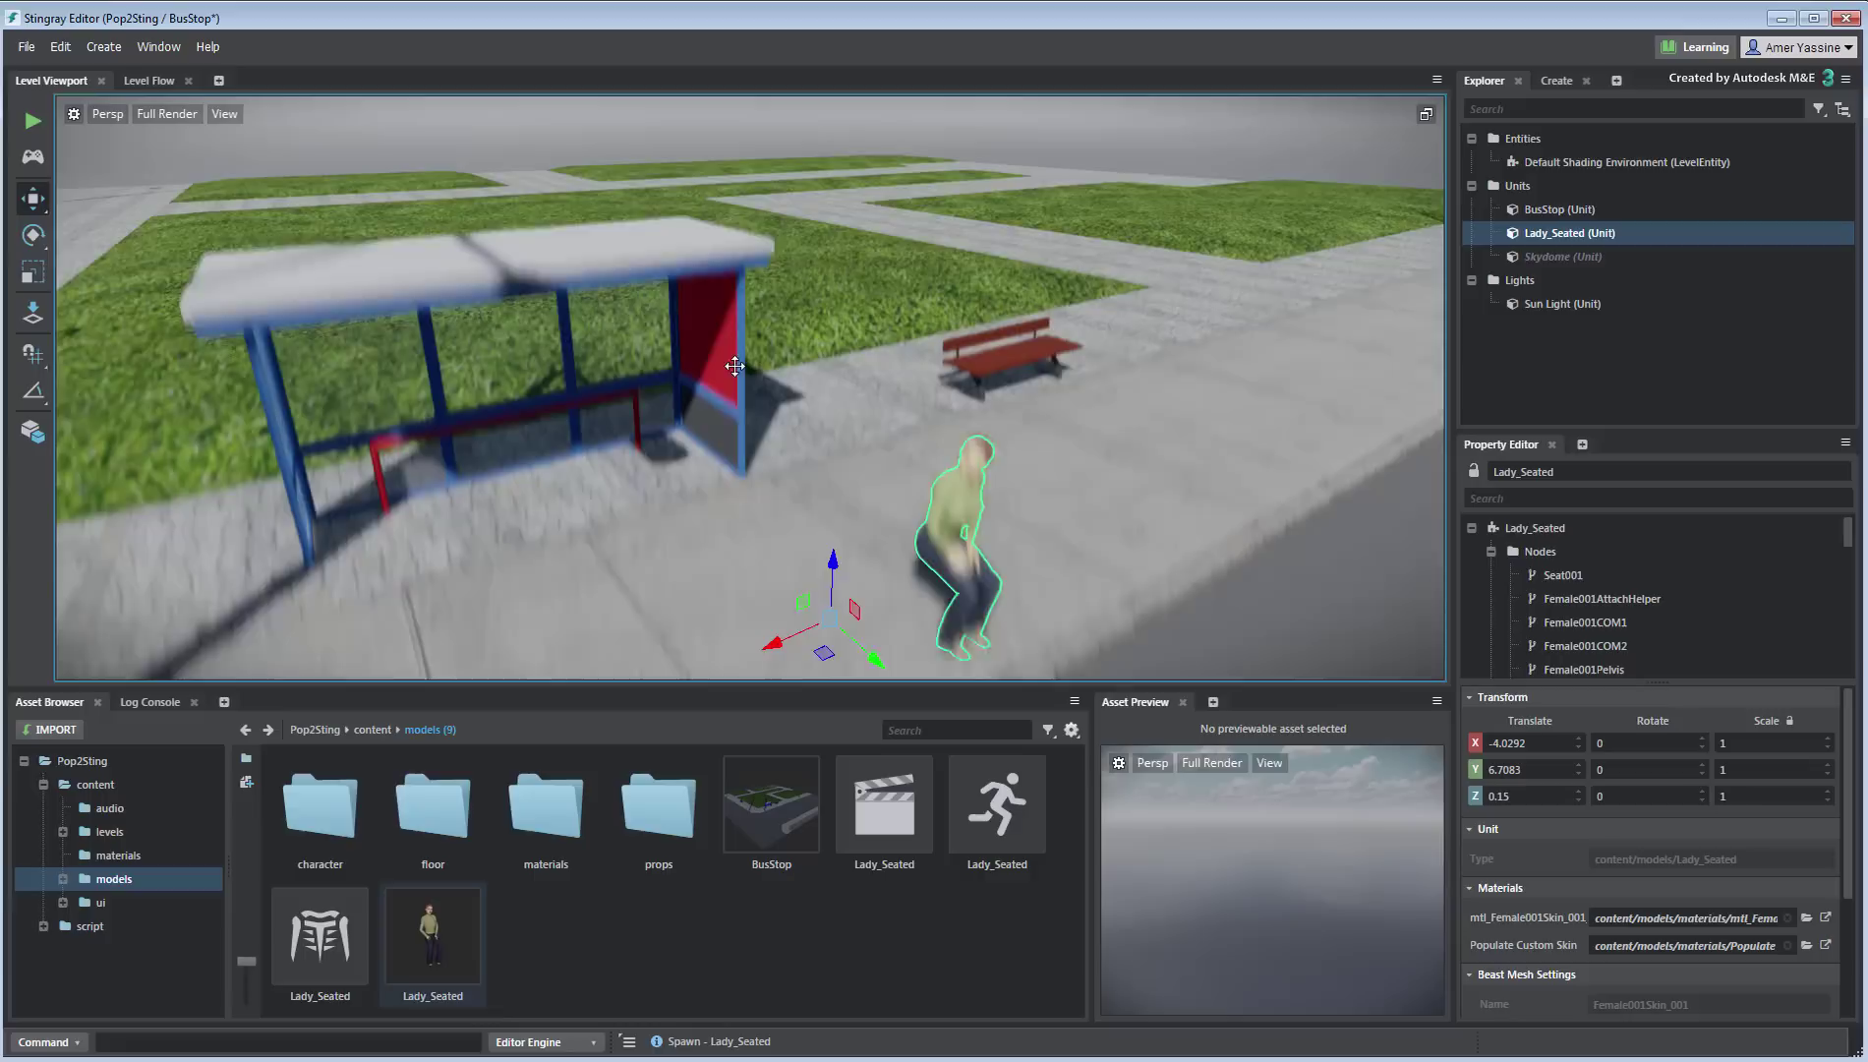
left_click_drag(818, 632, 967, 411)
scroll(983, 413, "up", 3)
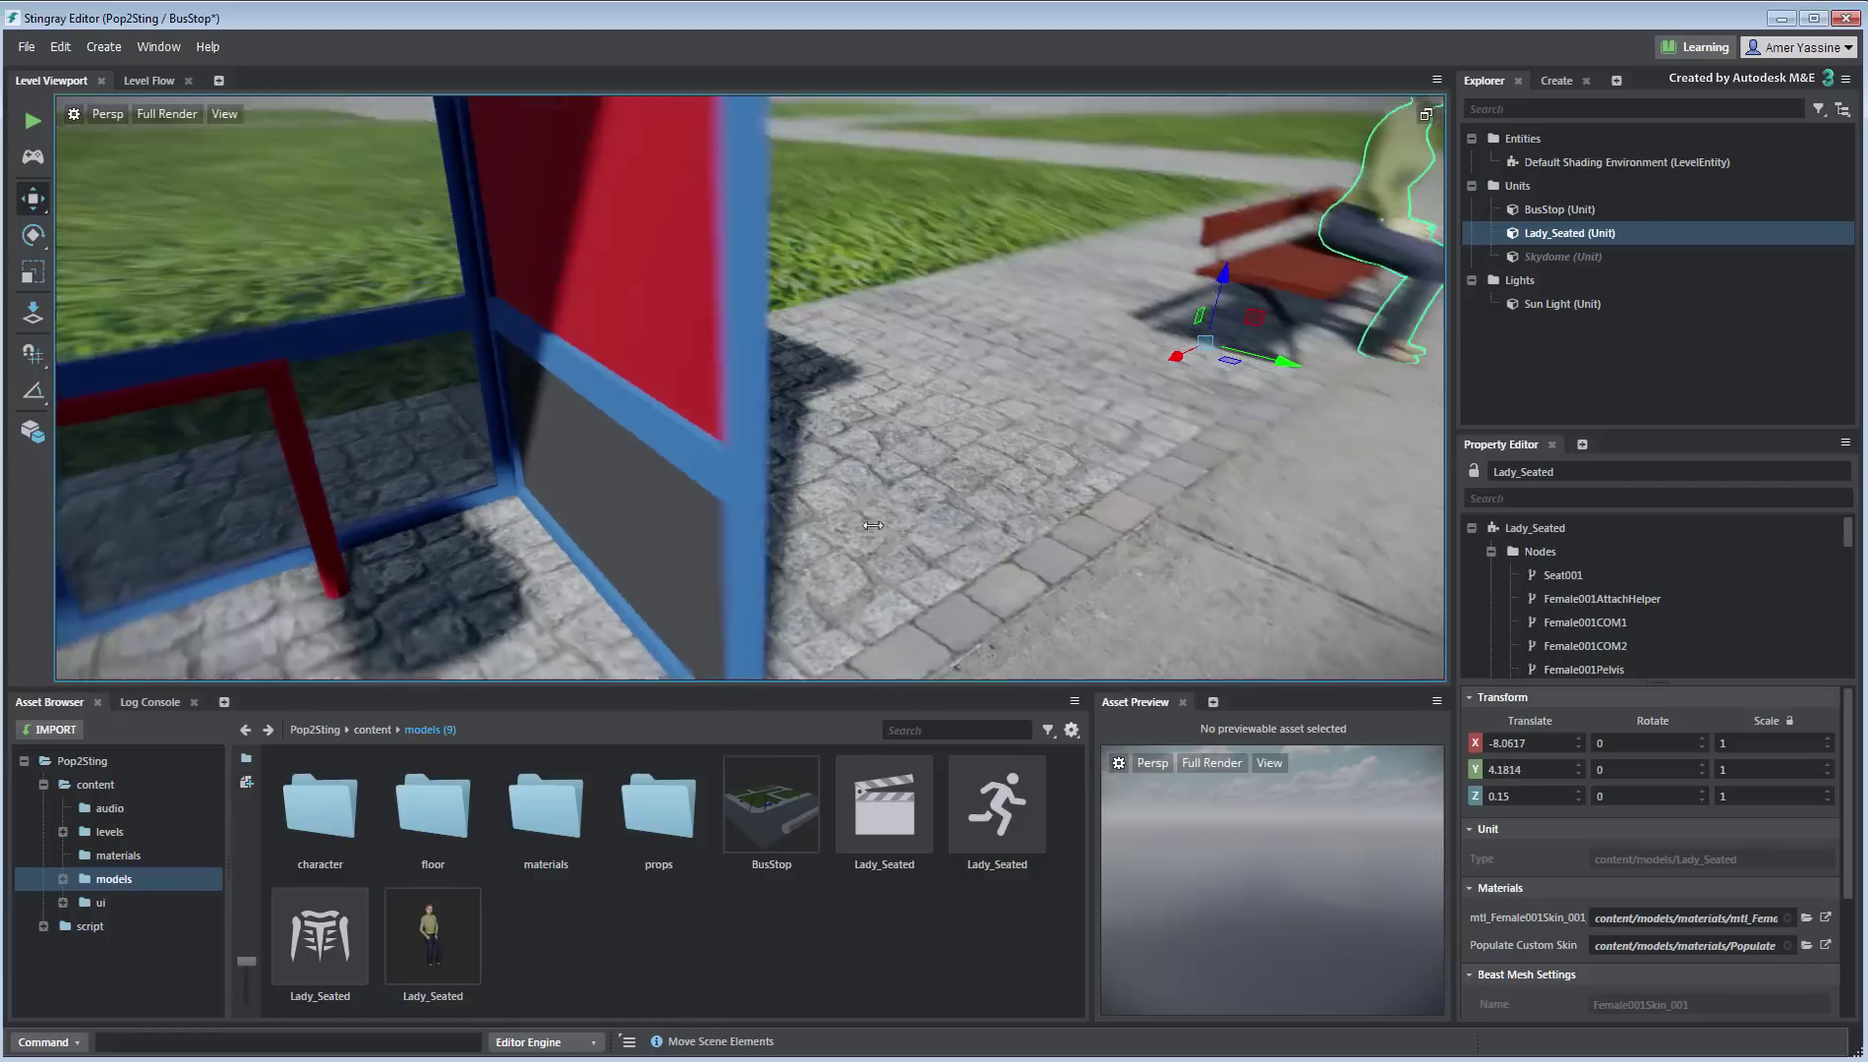
scroll(1235, 306, "up", 3)
scroll(1236, 306, "up", 5)
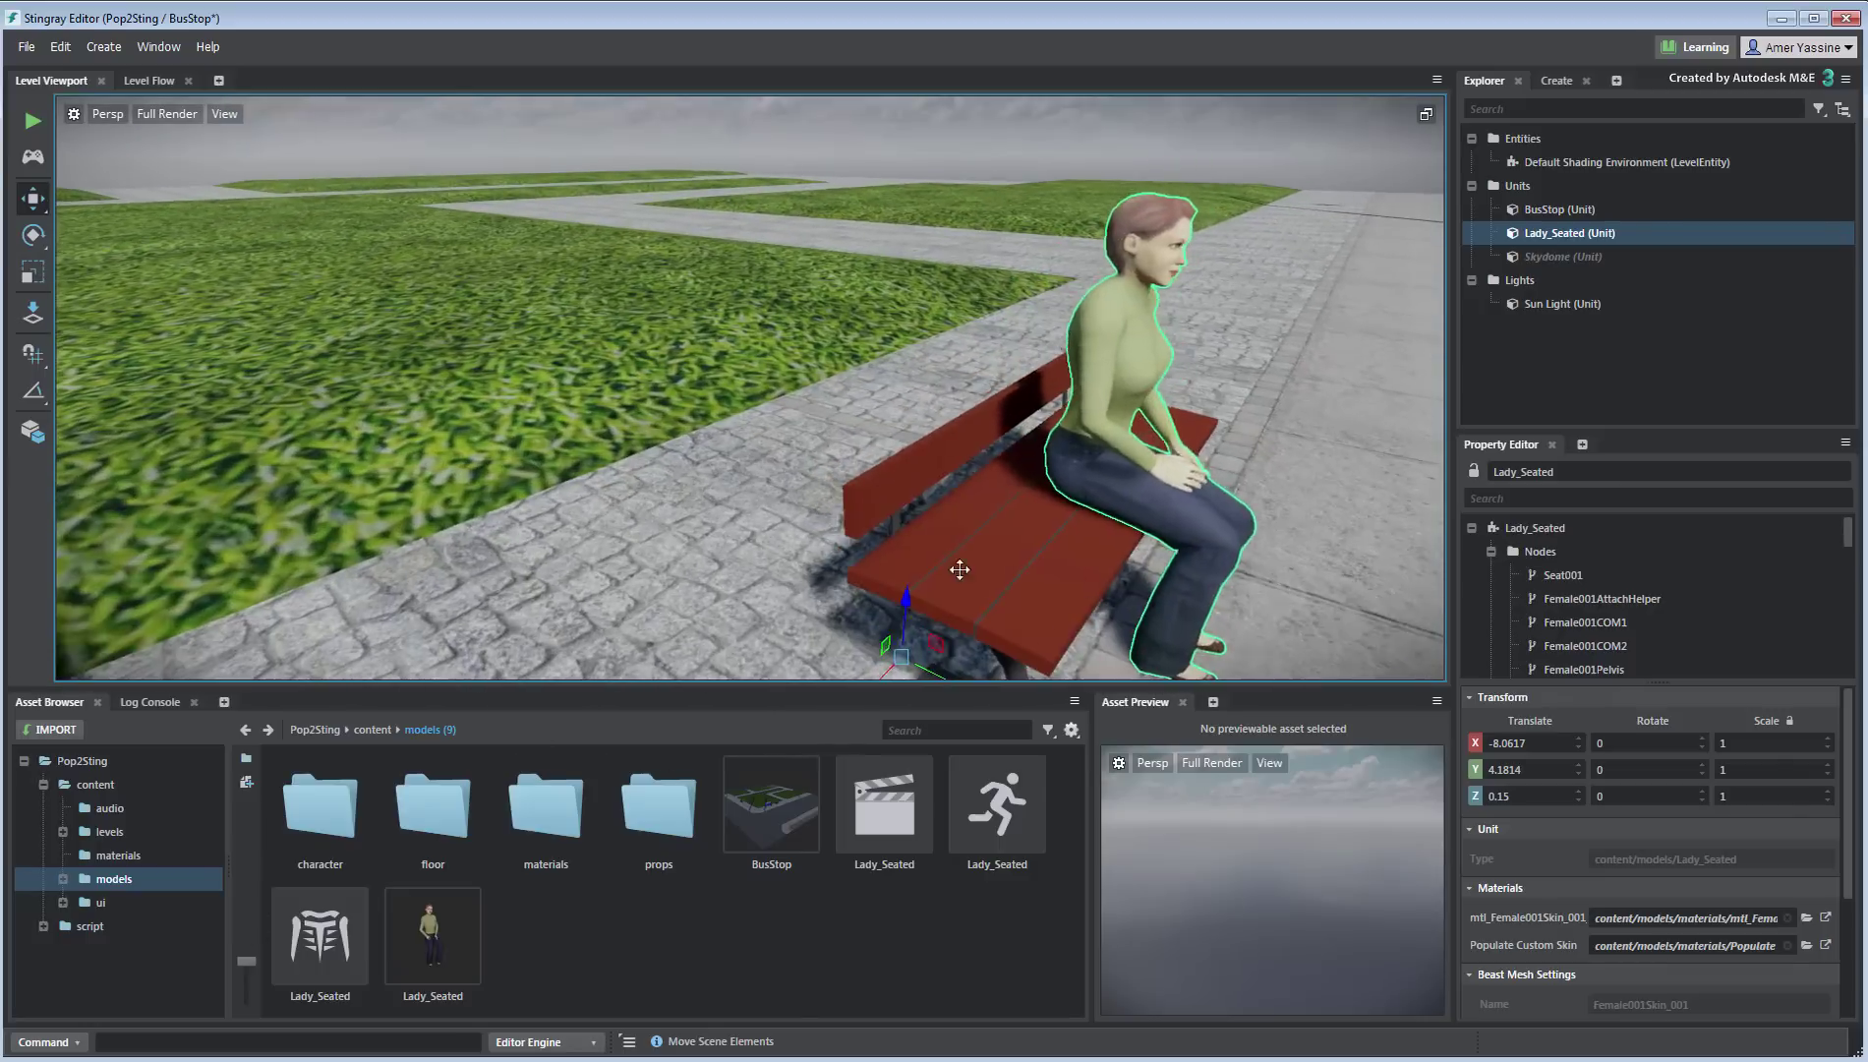
scroll(1015, 281, "up", 2)
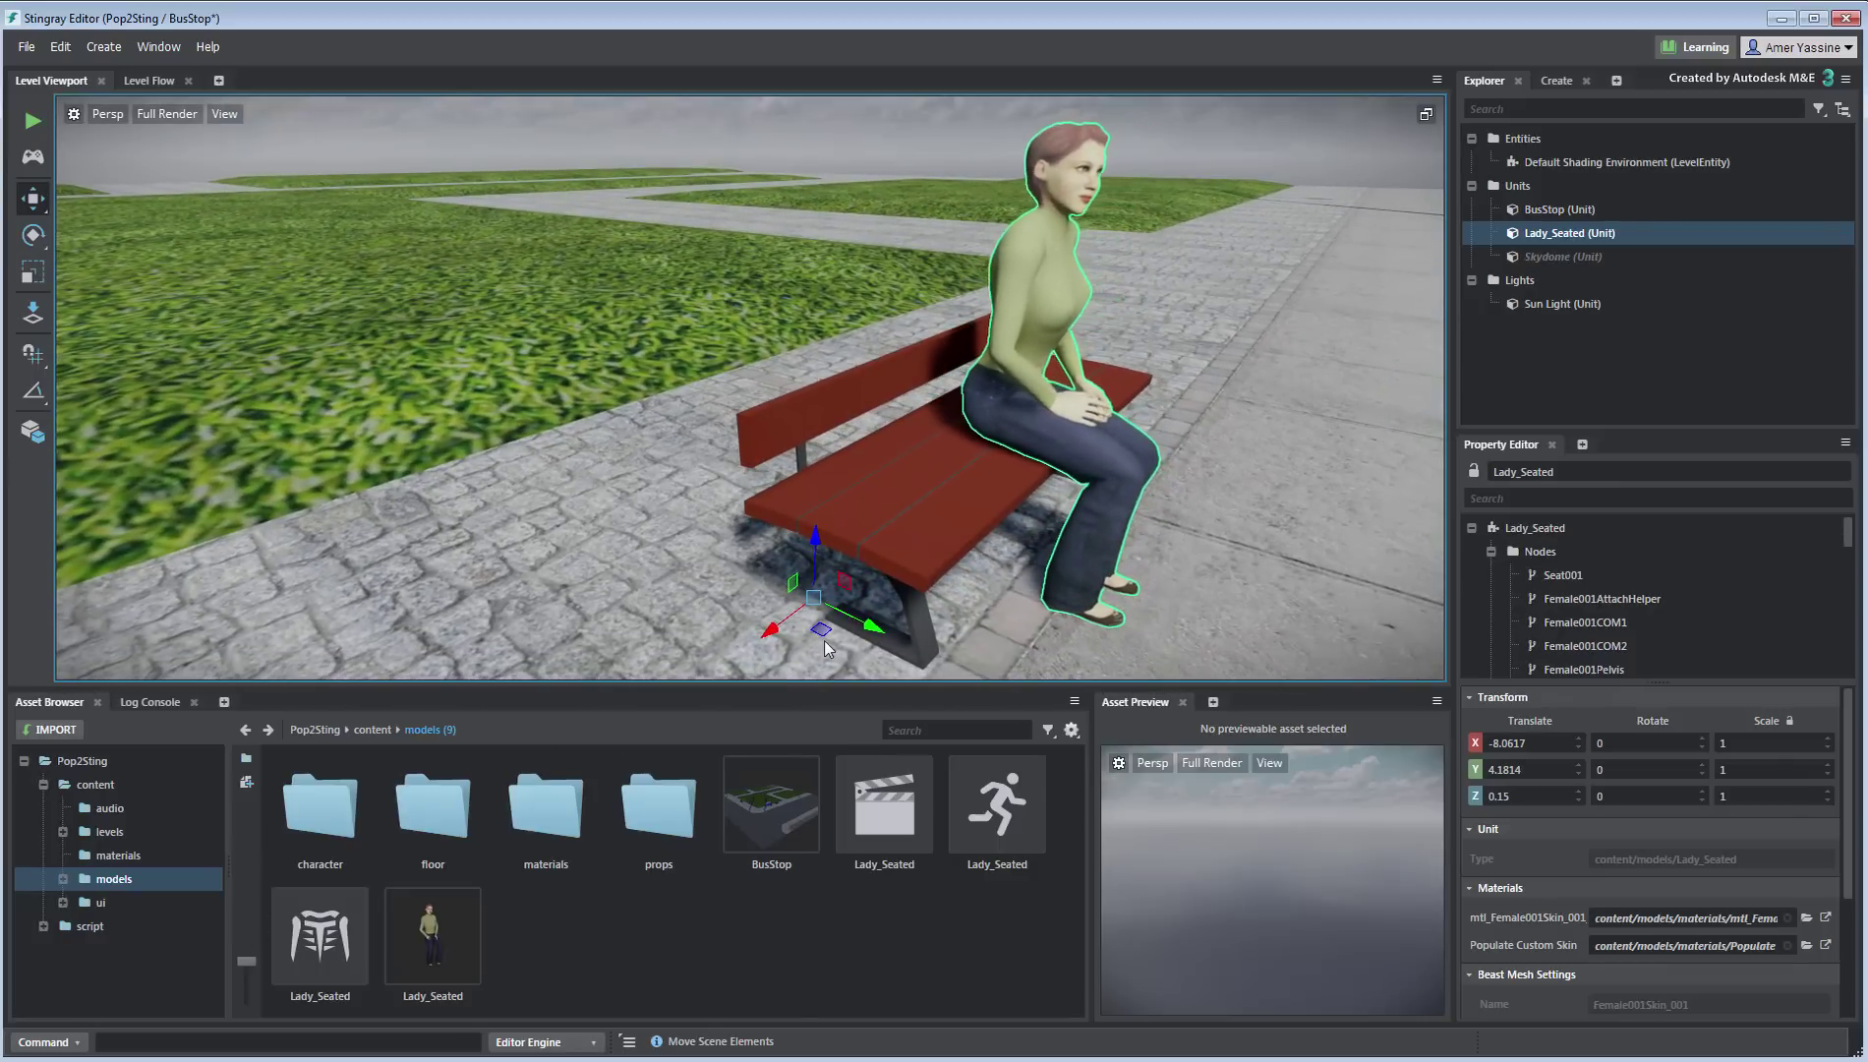
left_click(826, 639)
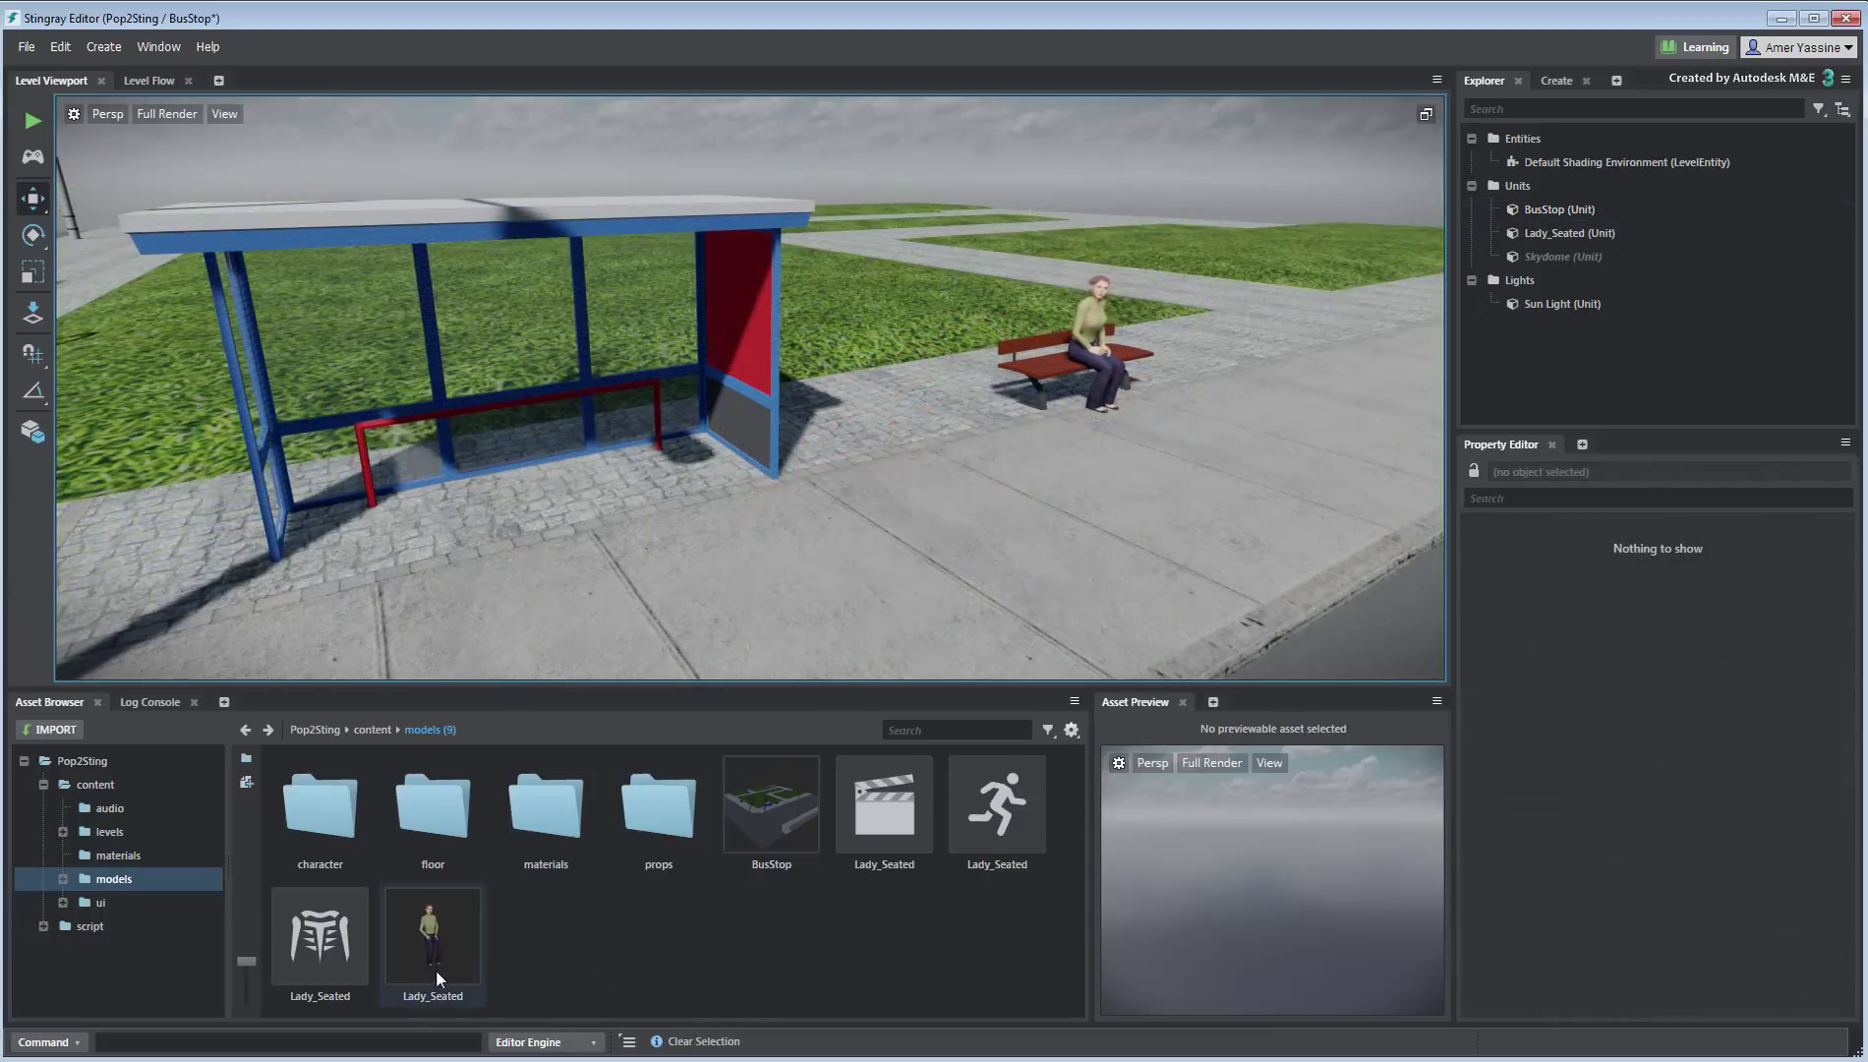
Confirm the Lady_Seated unit's Animation Controller is the Lady_Seated controller
left_click(434, 969)
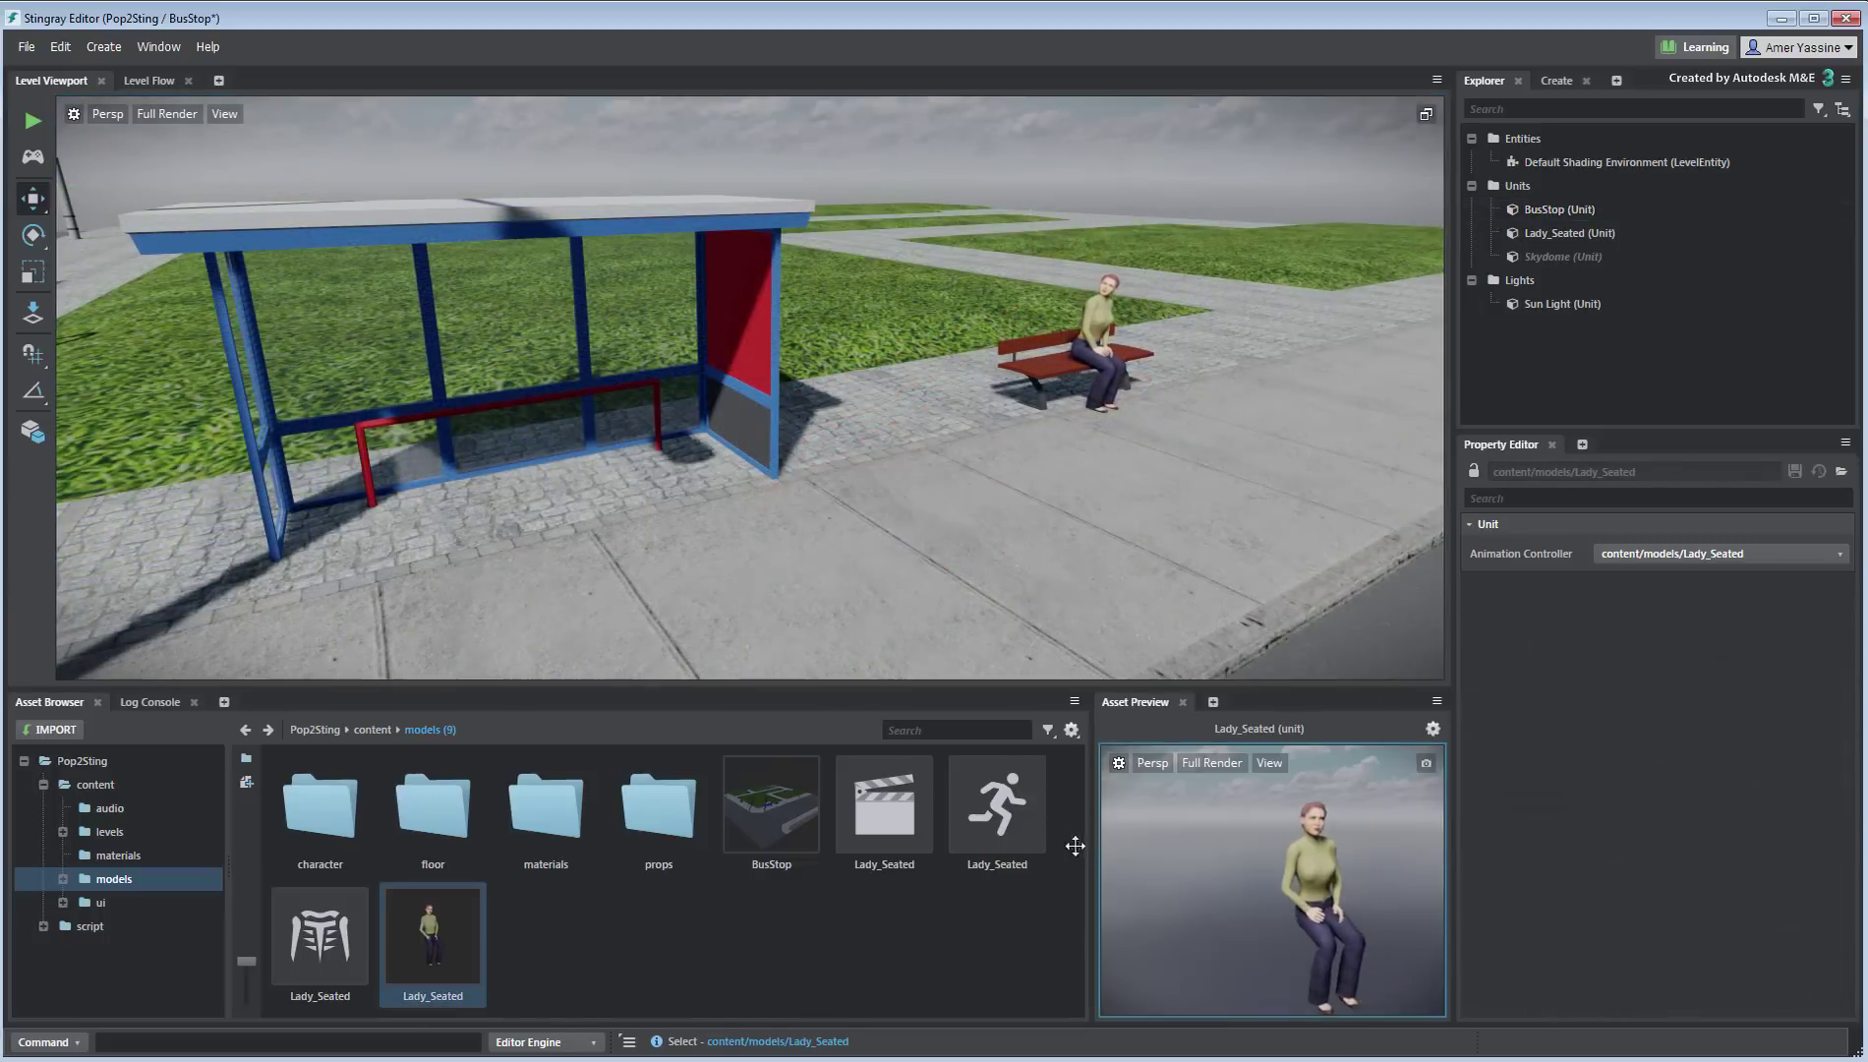
left_click(997, 811)
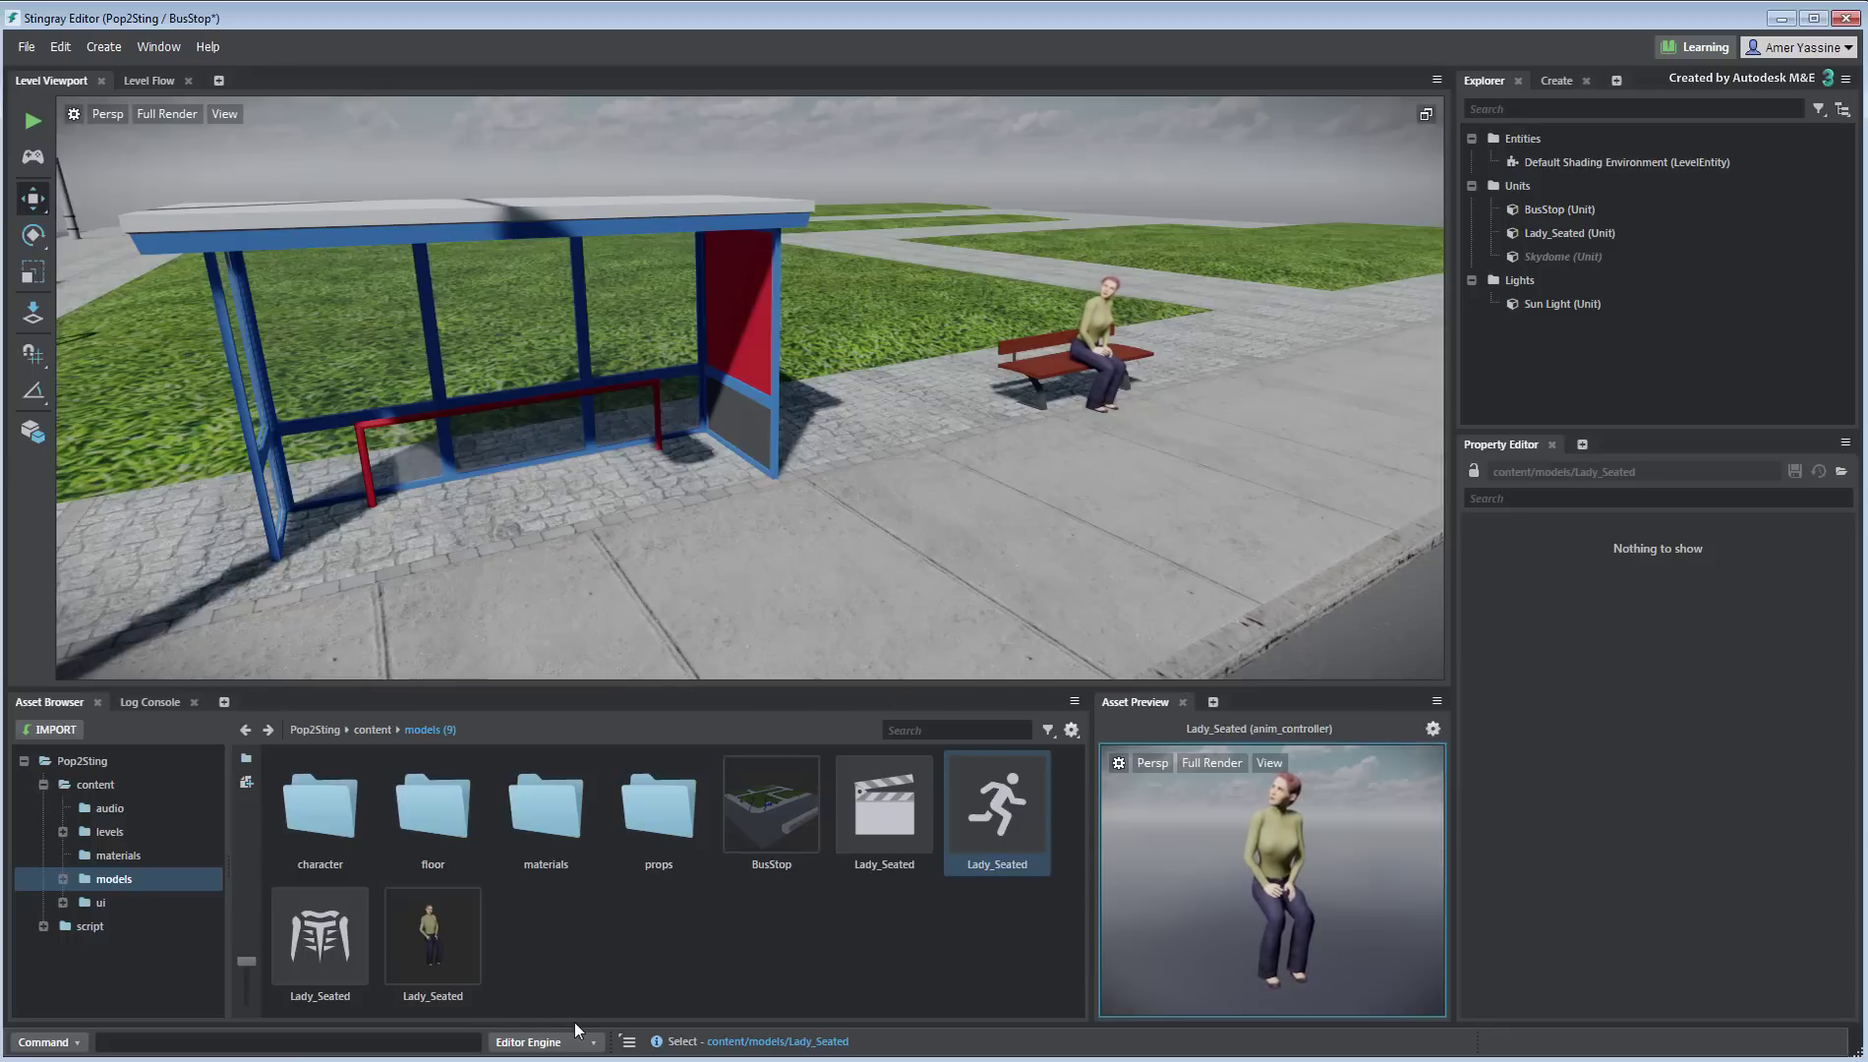
left_click(449, 957)
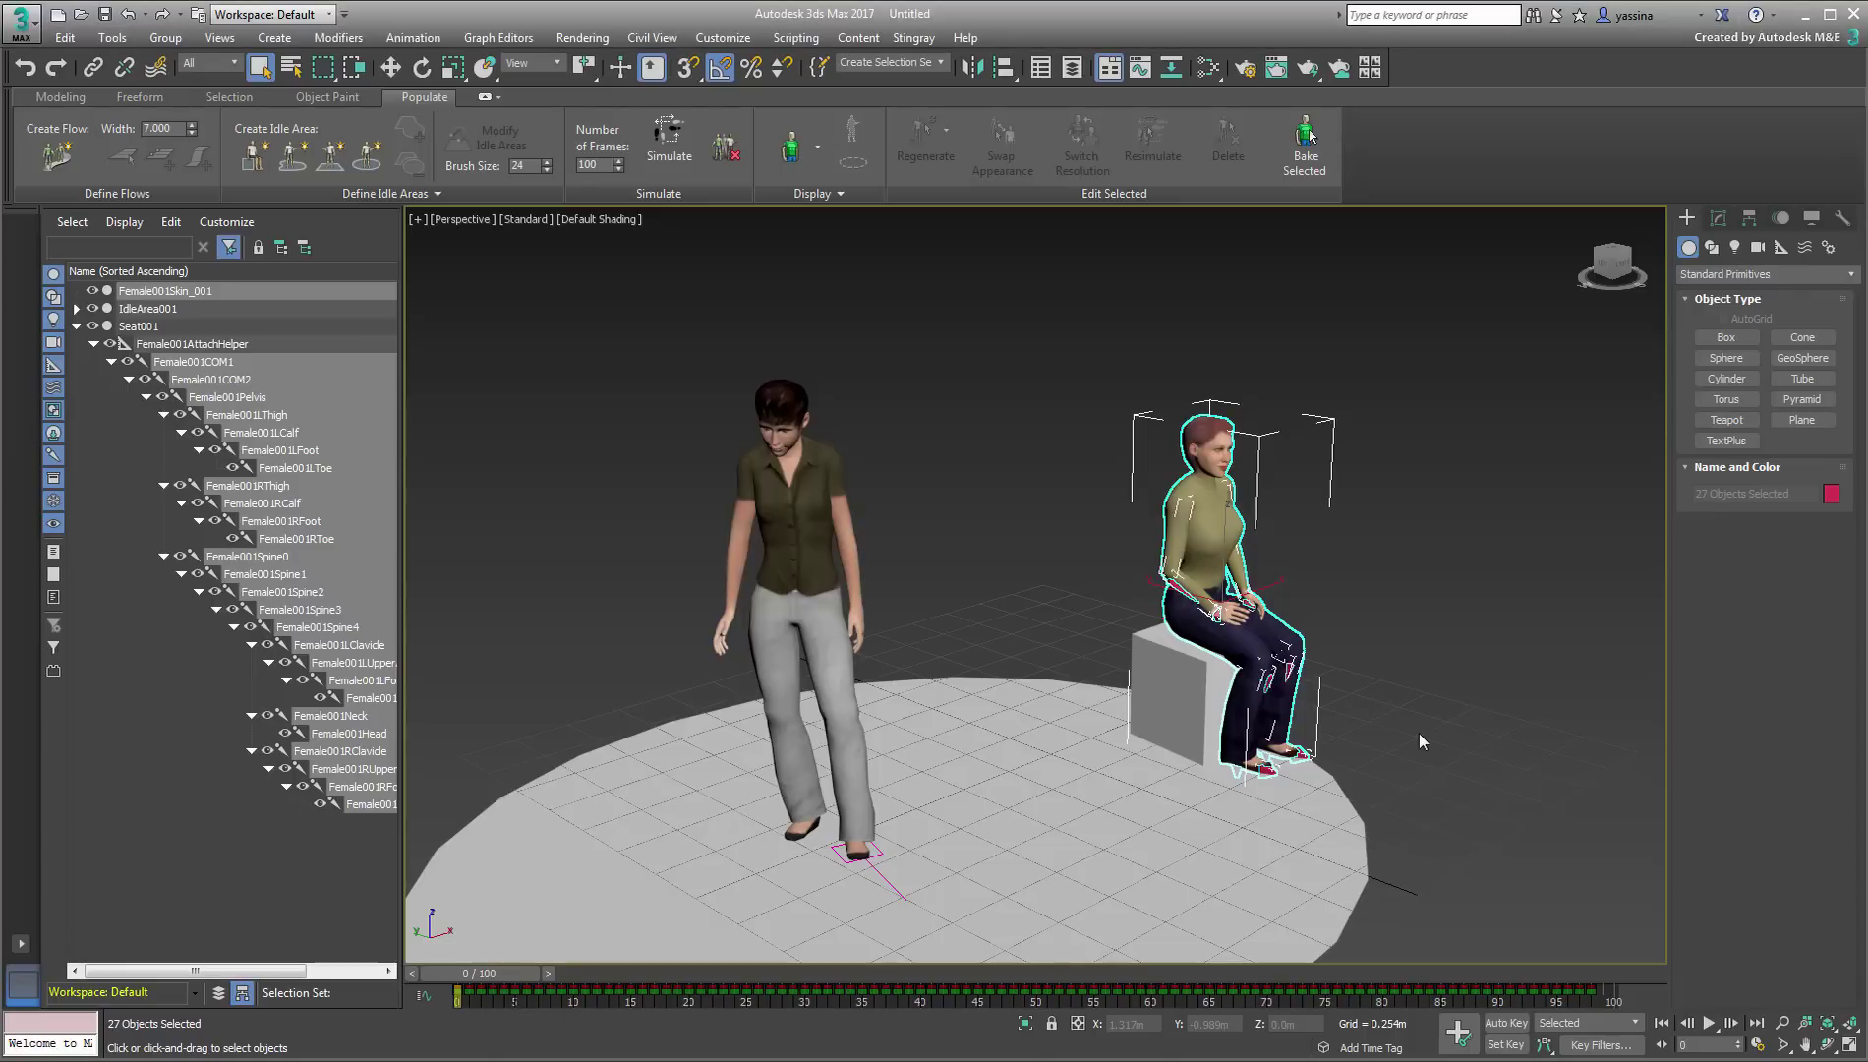
Scrub the idle animations, then Bake Selected on the standing Populate woman Female000
left_click(1418, 732)
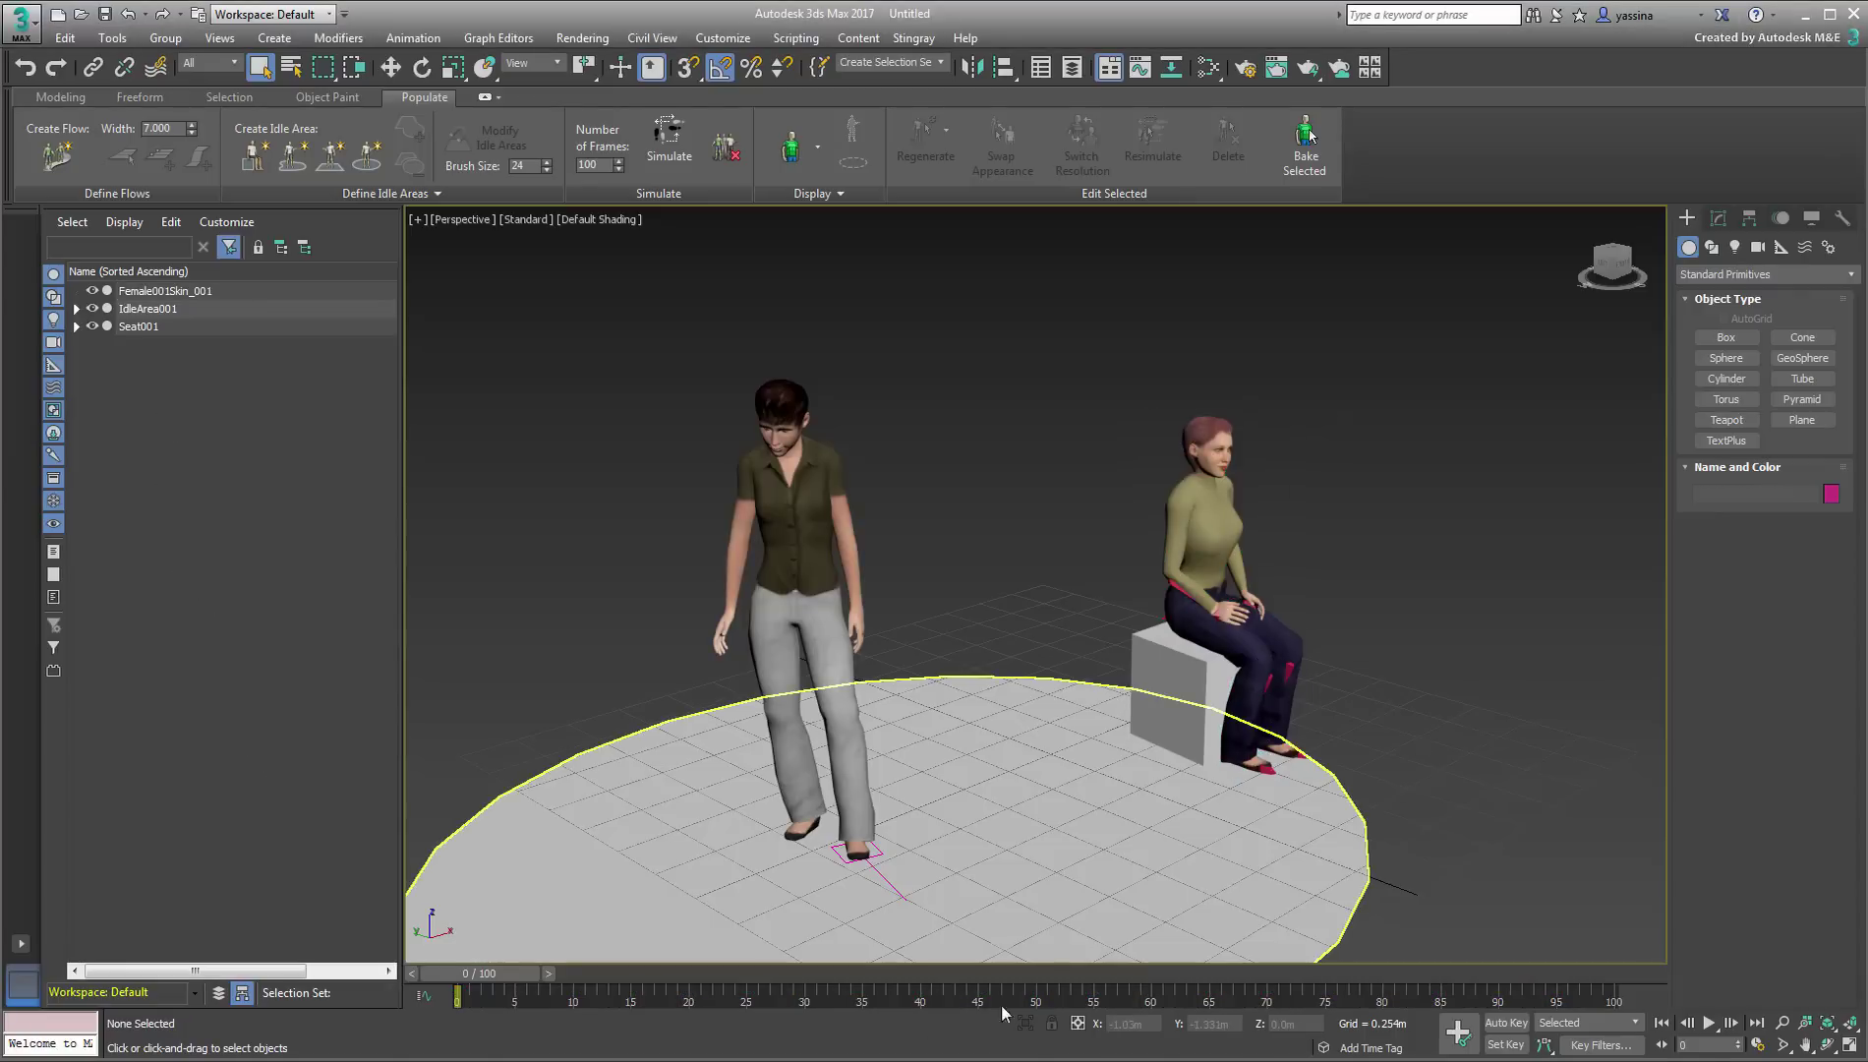
mouse_move(488, 971)
left_mouse_down()
mouse_move(1567, 1037)
mouse_move(1278, 1002)
mouse_move(454, 997)
left_mouse_up()
left_click_drag(805, 1000, 277, 997)
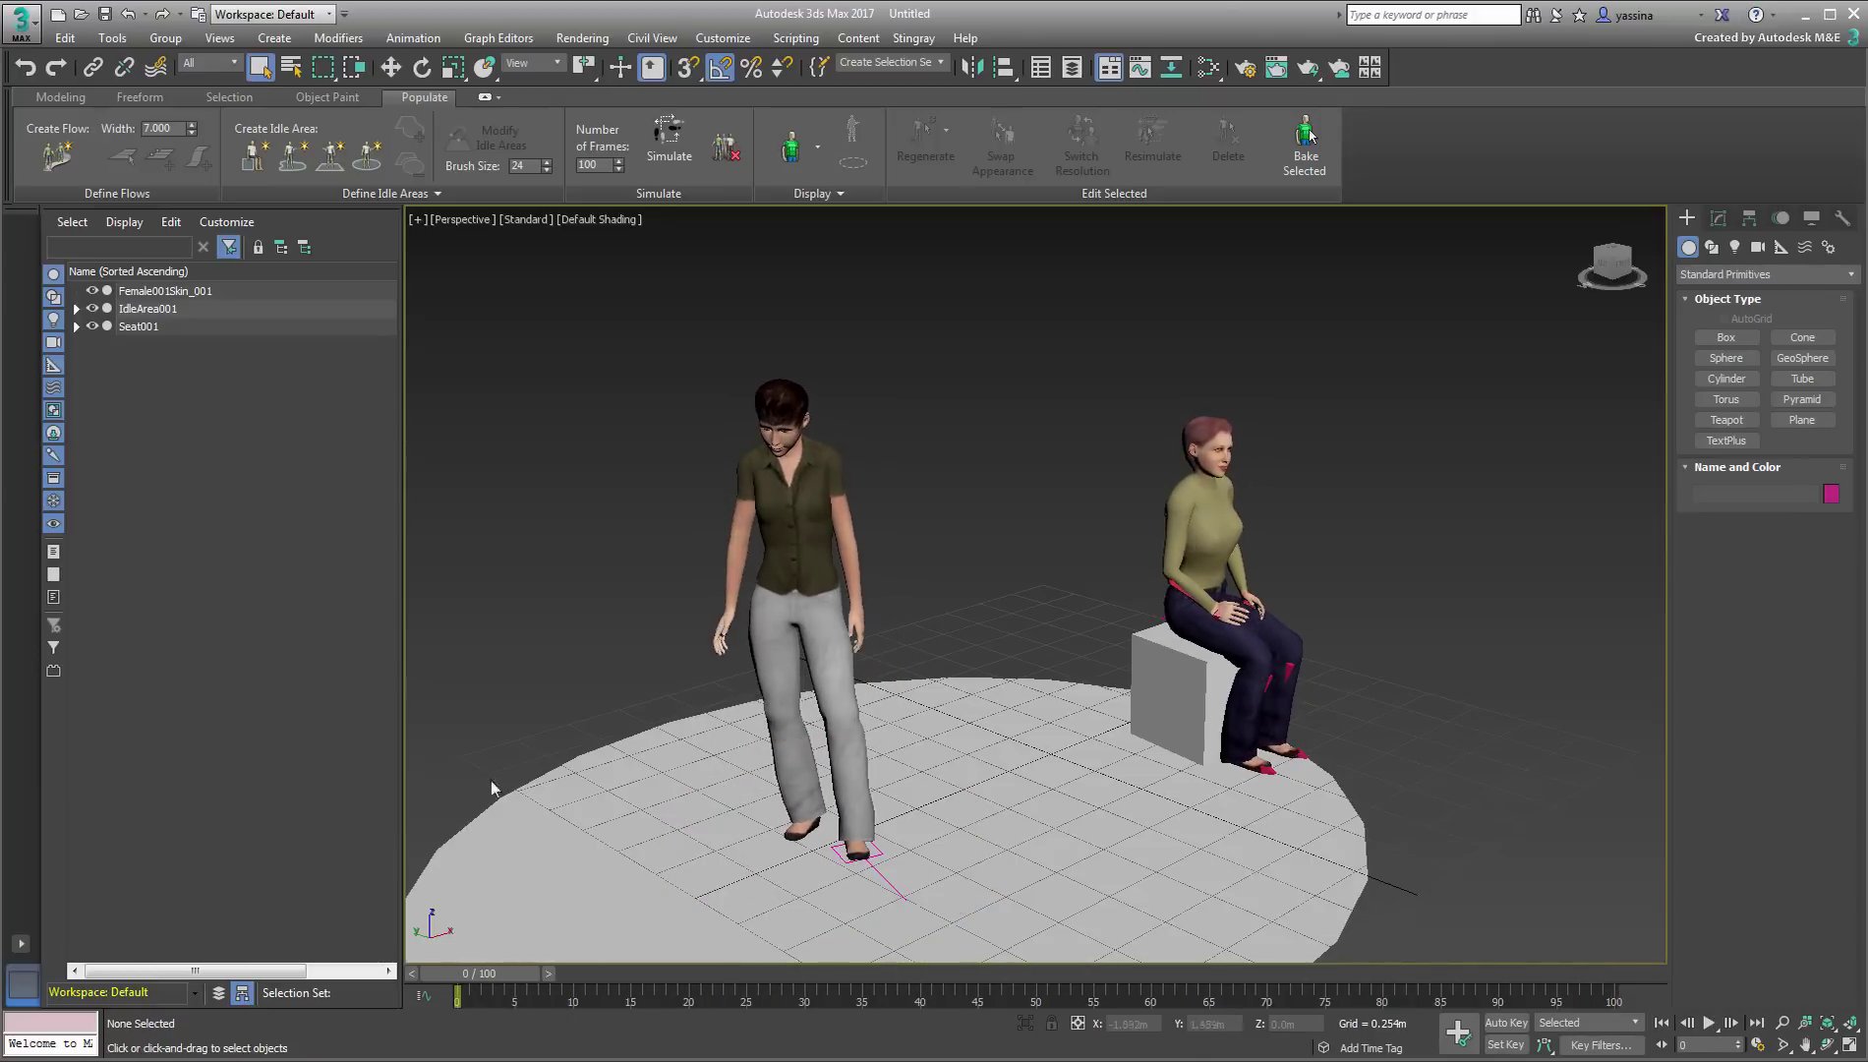
left_click(792, 540)
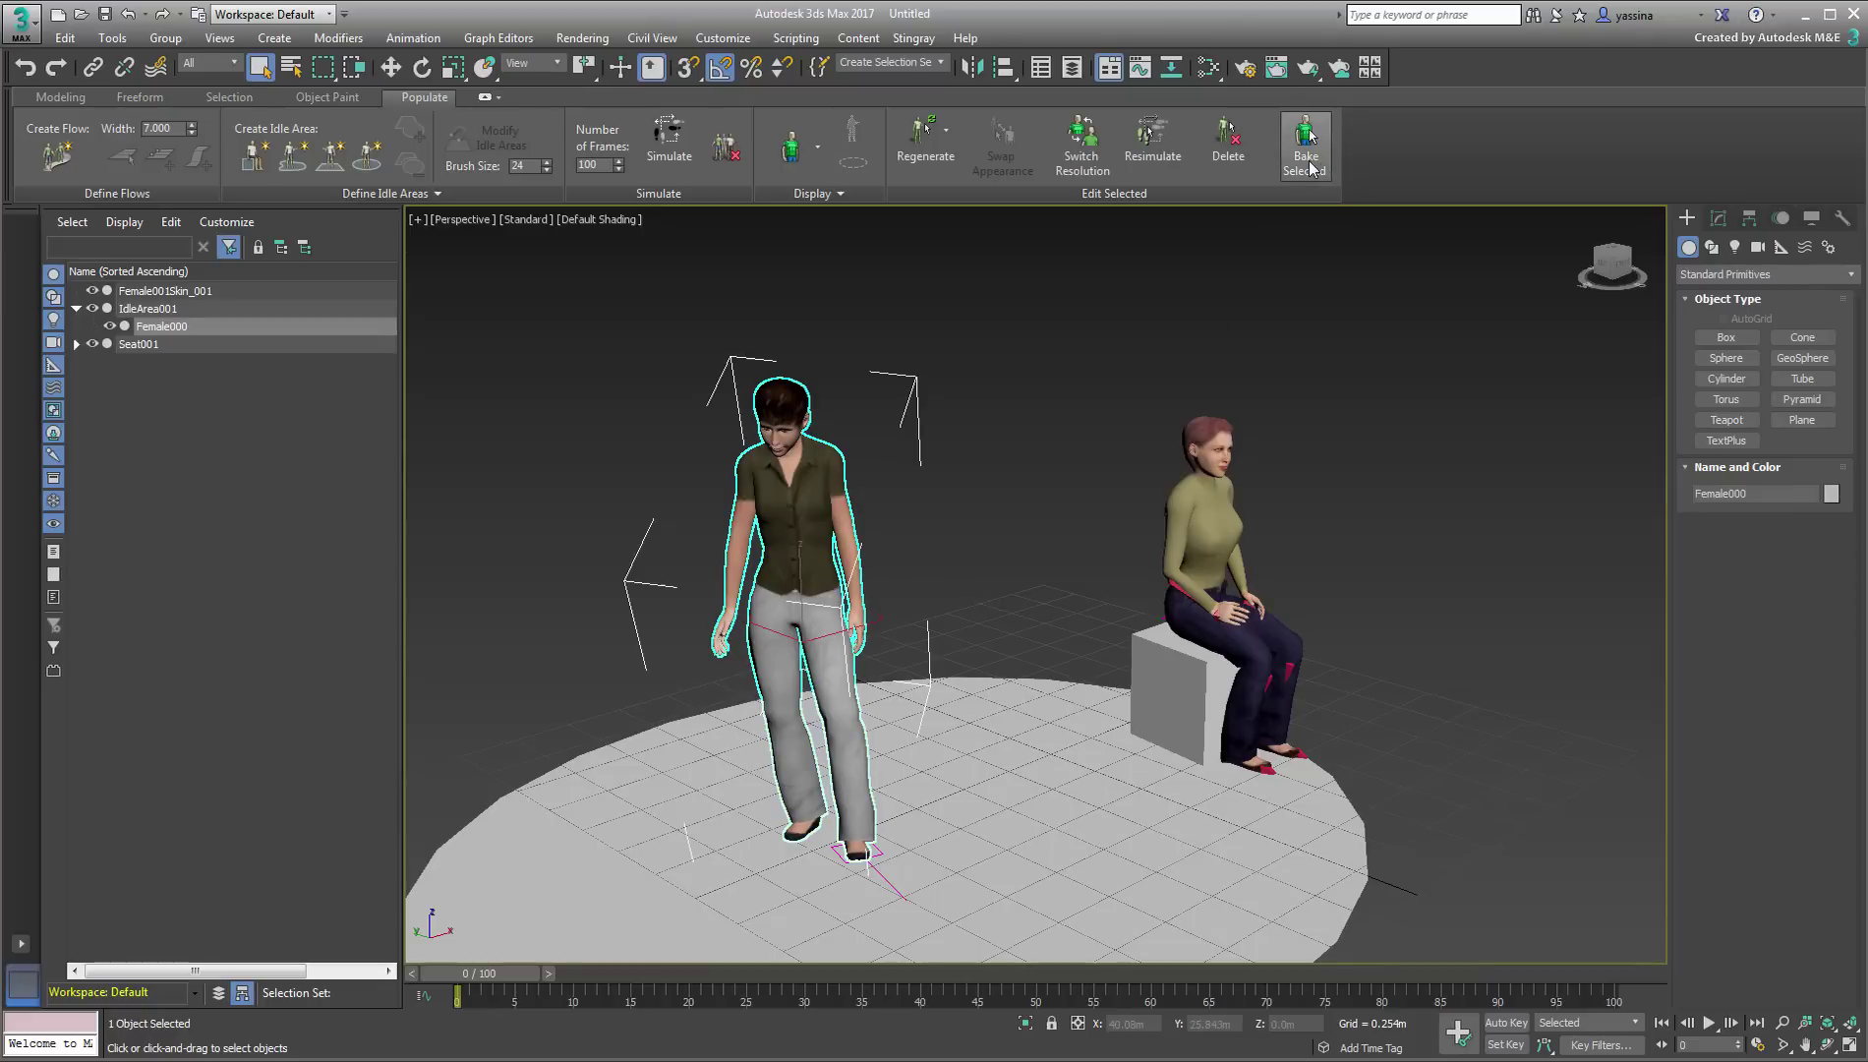
left_click(1306, 137)
Orbit the view to inspect Lady_Standing beside the bus shelter
left_click(847, 747)
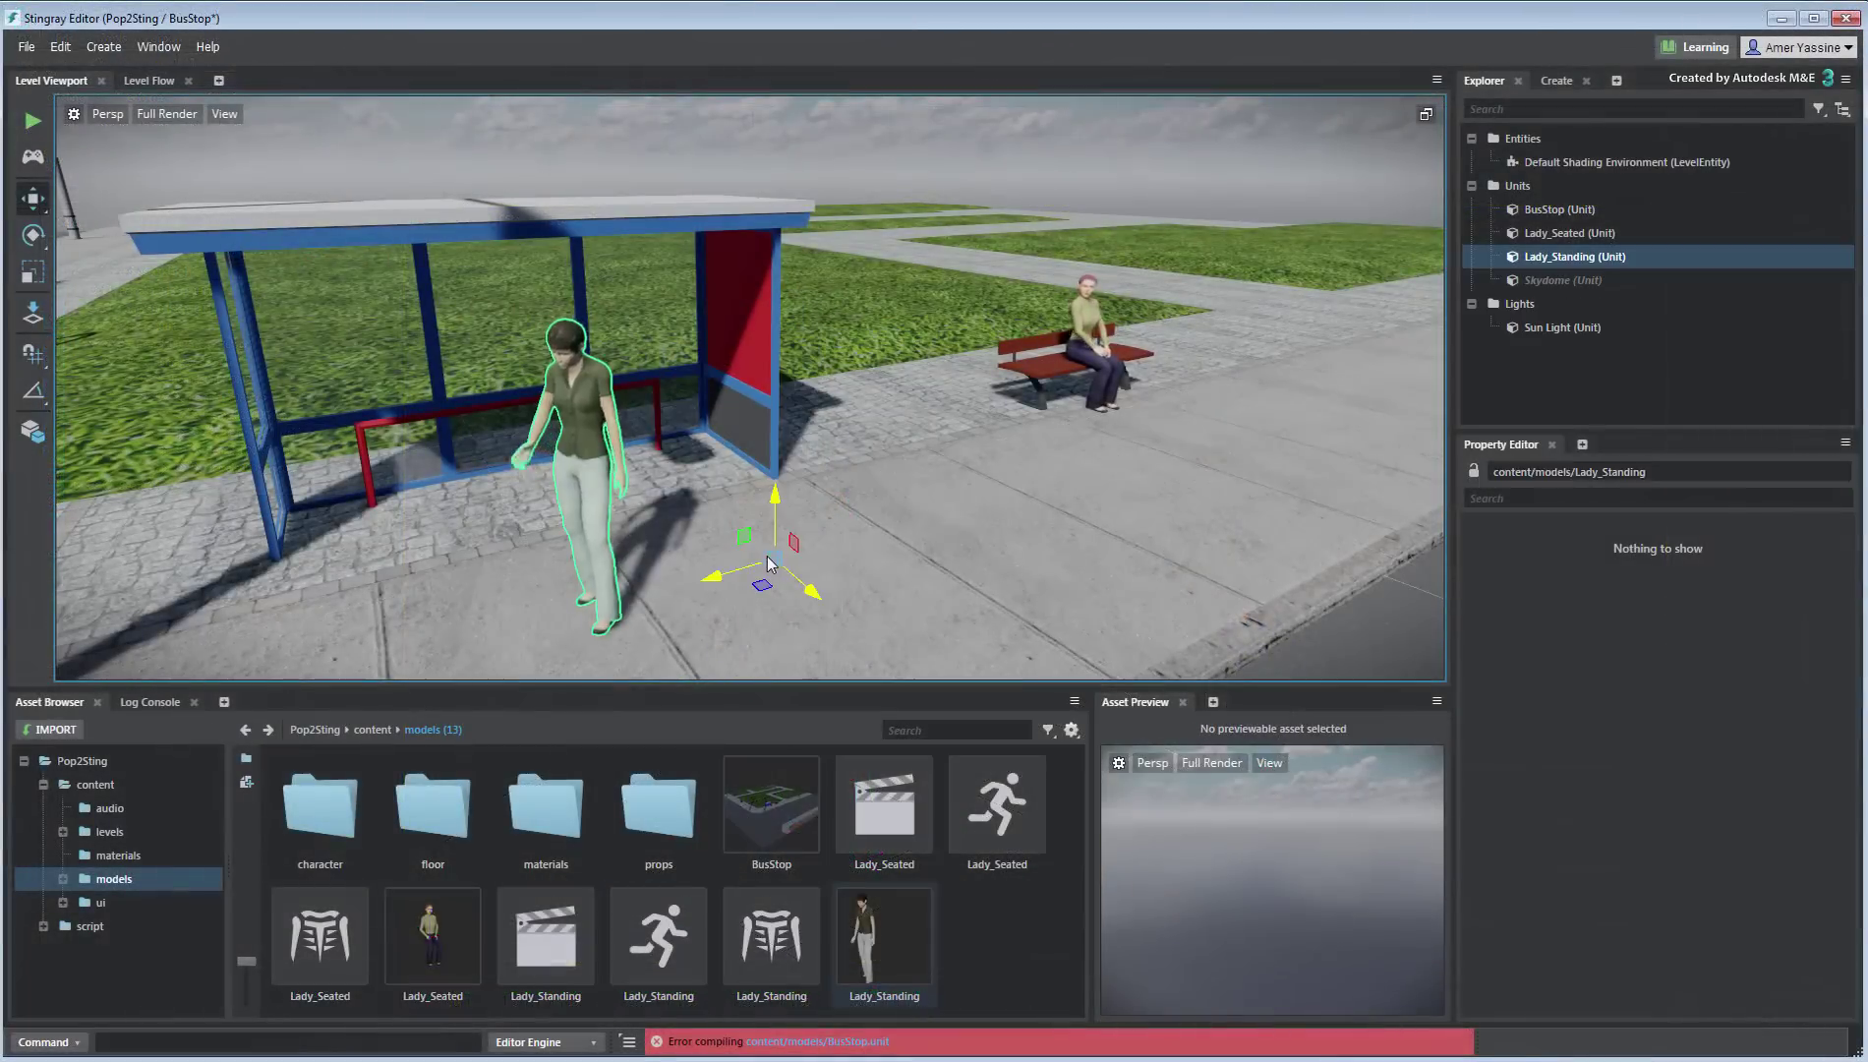
left_click_drag(795, 604, 1170, 429, "alt")
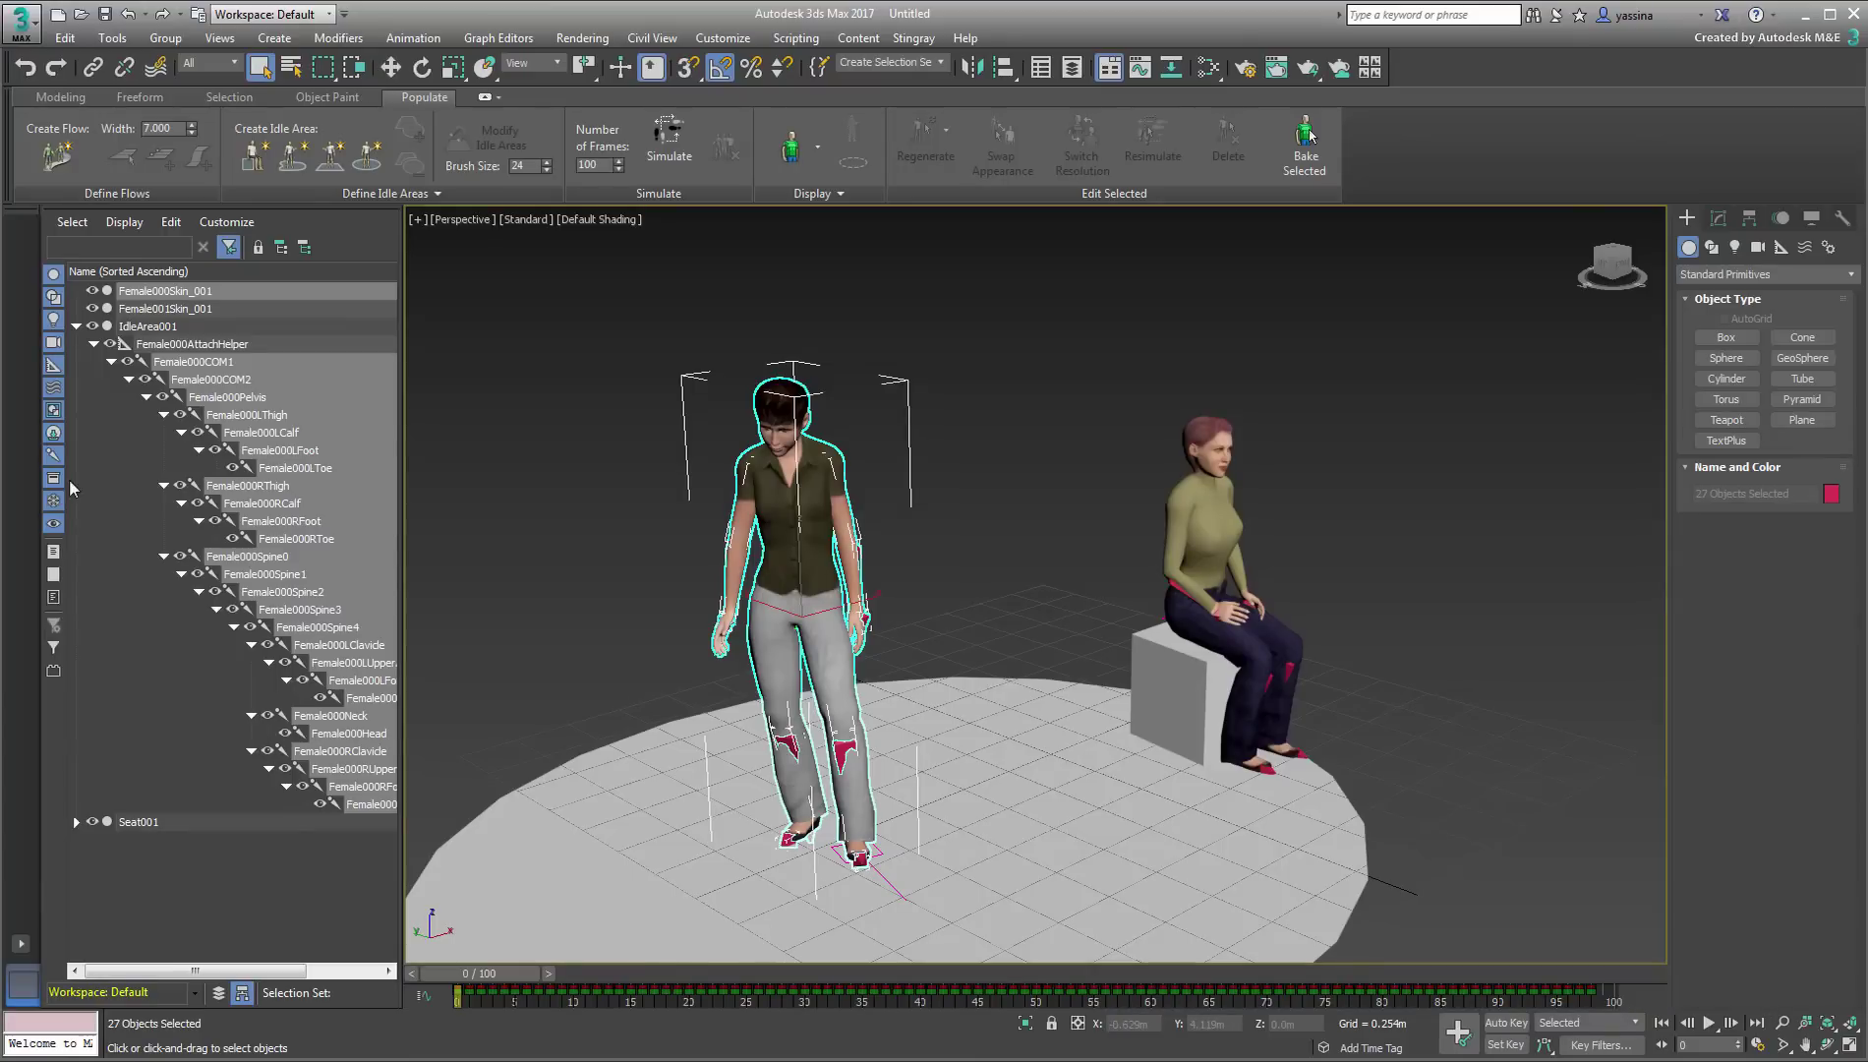
Select Female000COM1 with all its child bones and extend the animation end time to frame 300
left_click(202, 366)
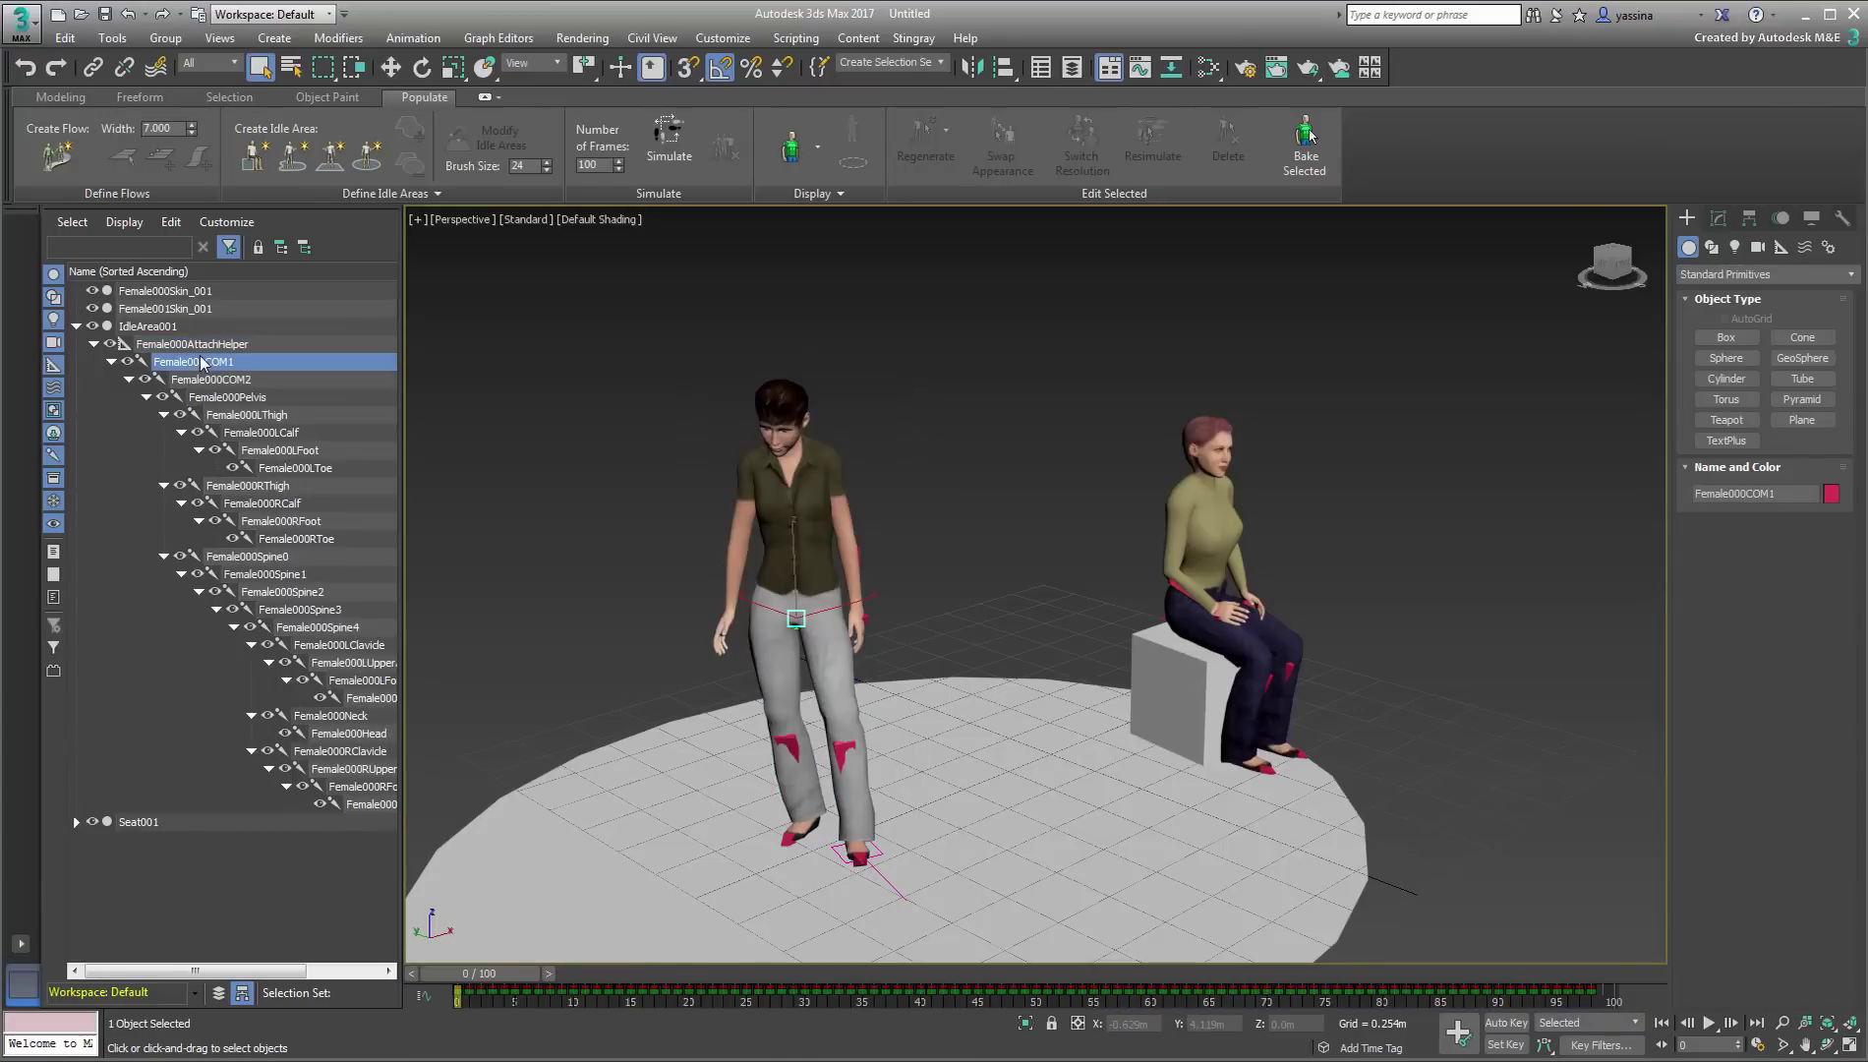
right_click(203, 366)
left_click(218, 373)
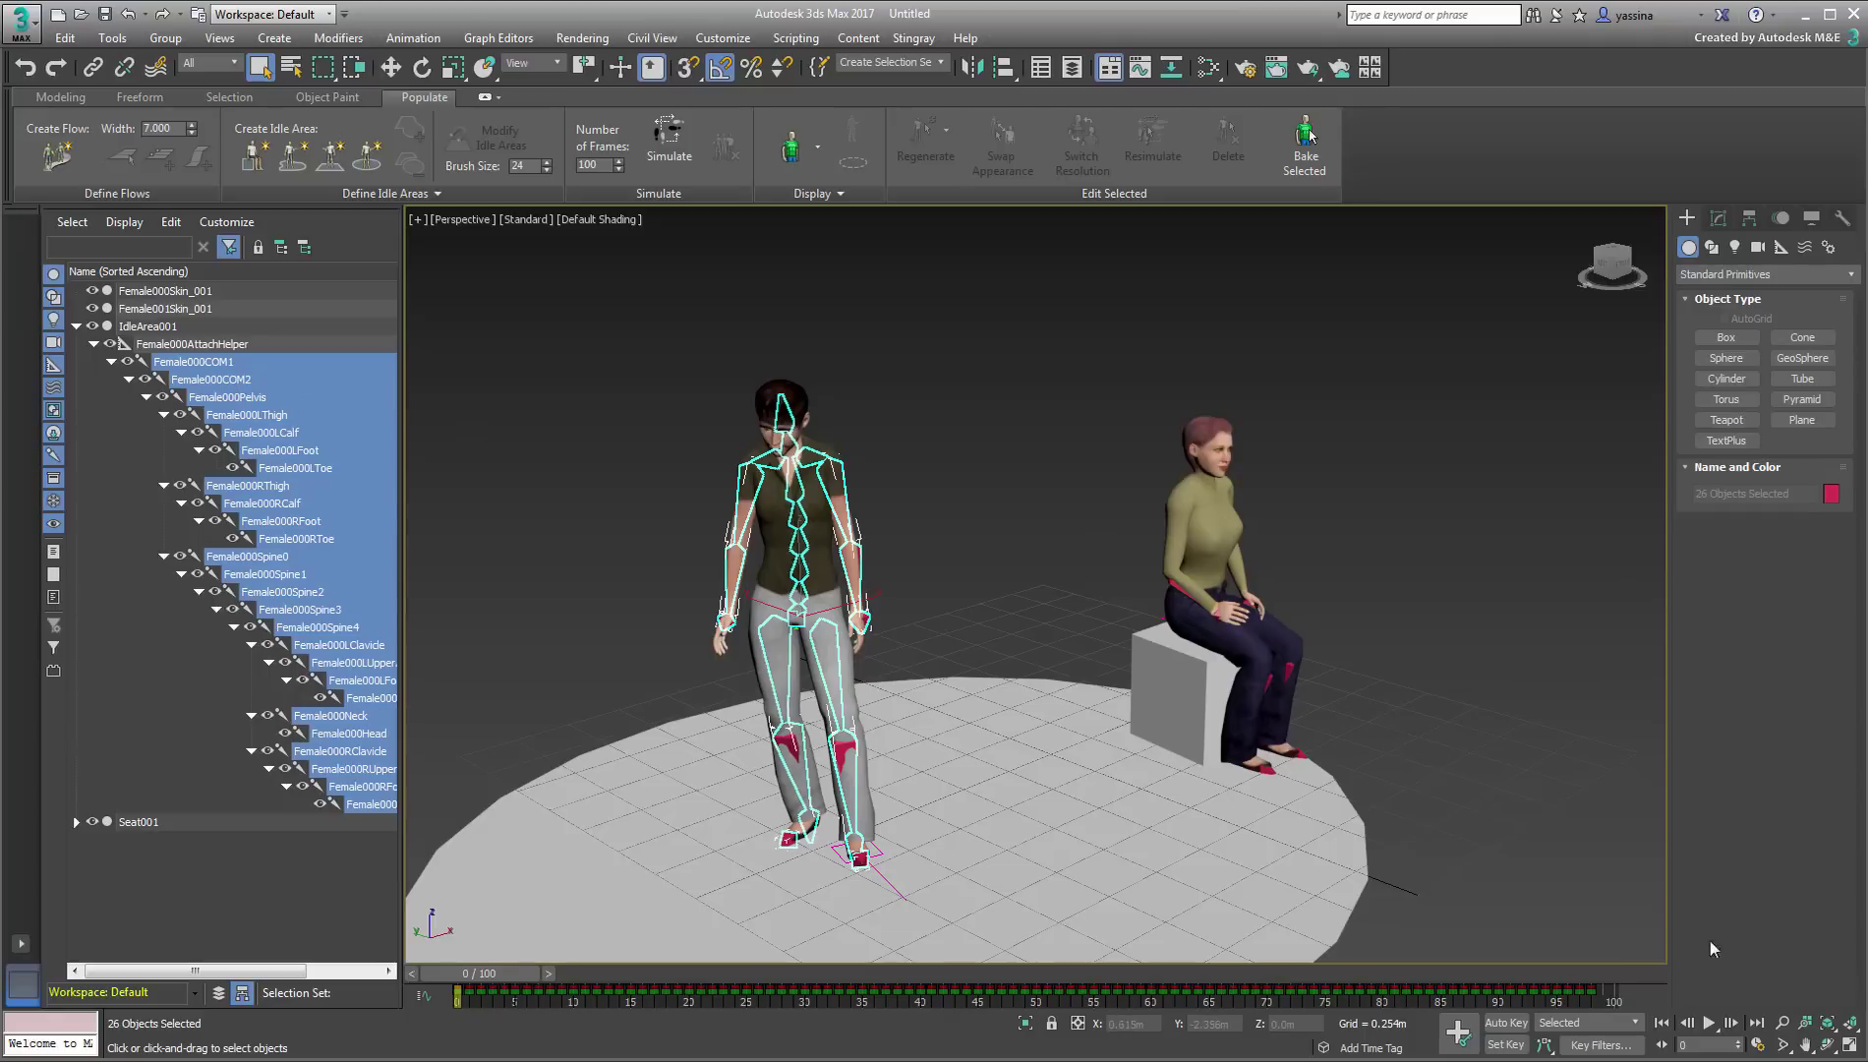
left_click(1756, 1045)
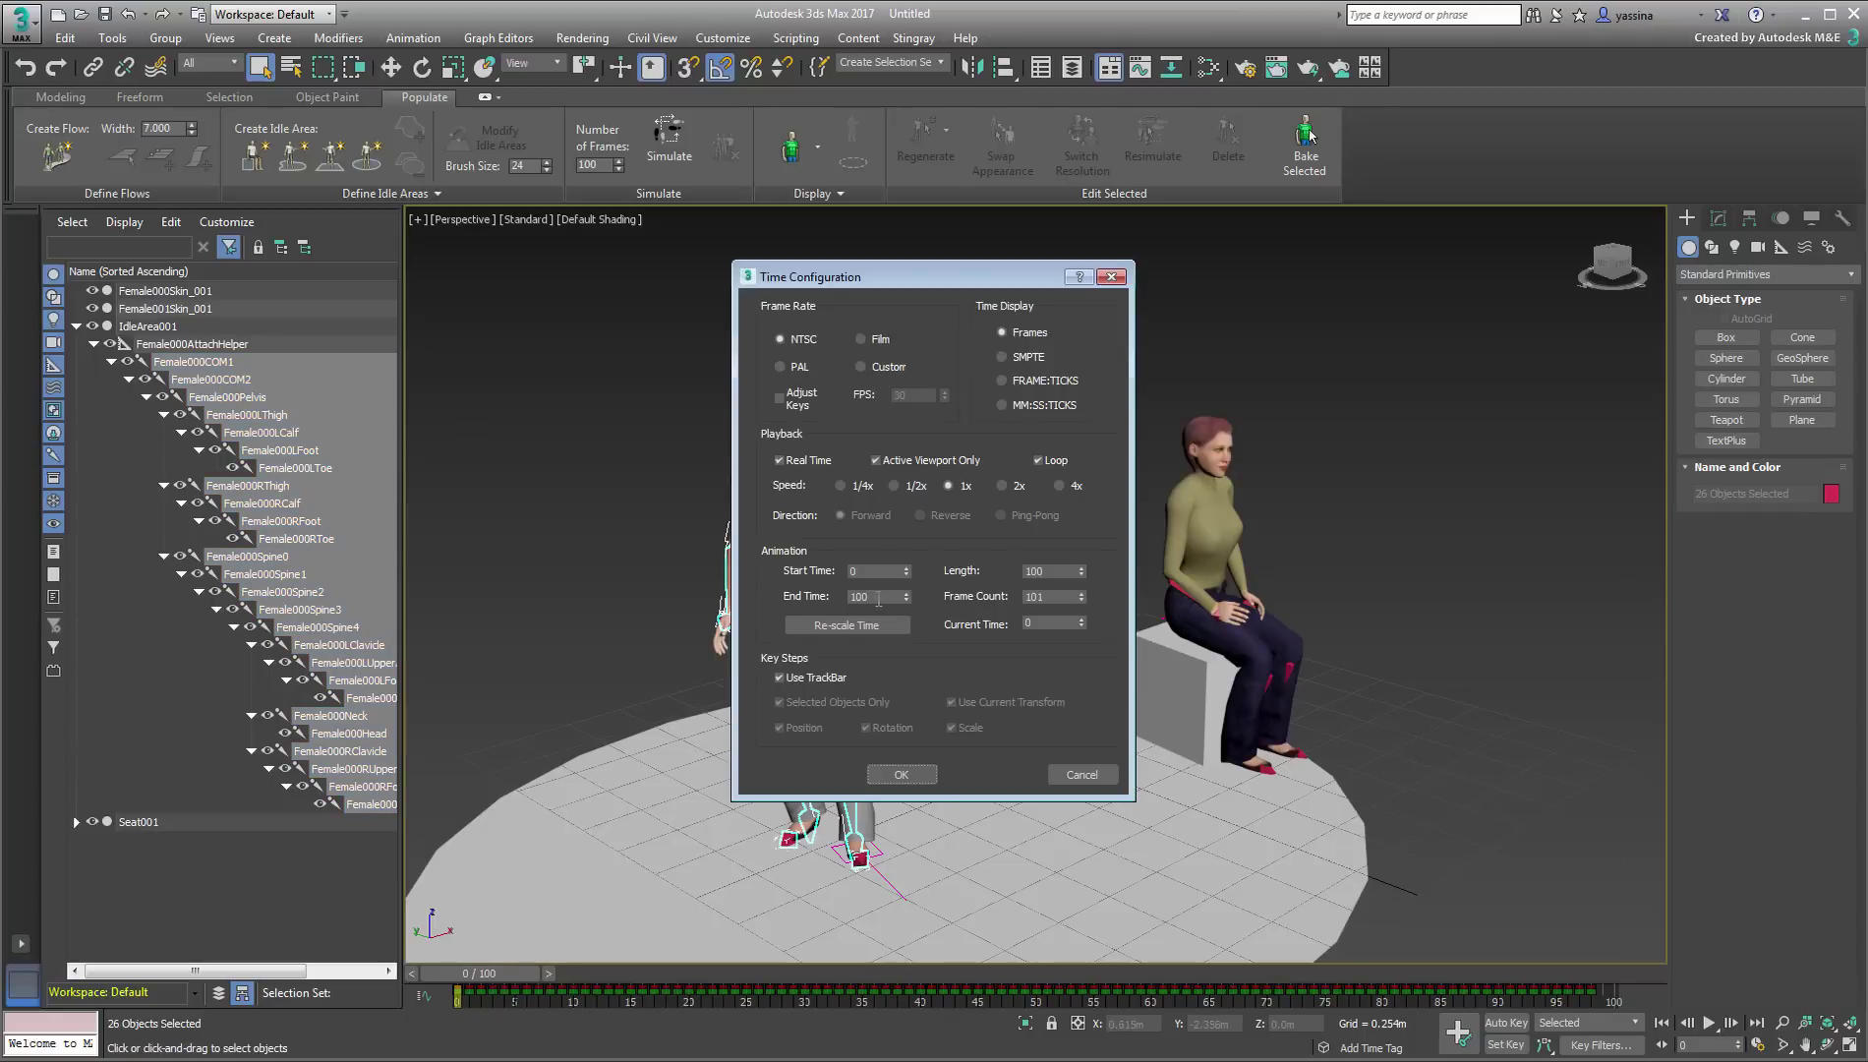
left_click(899, 774)
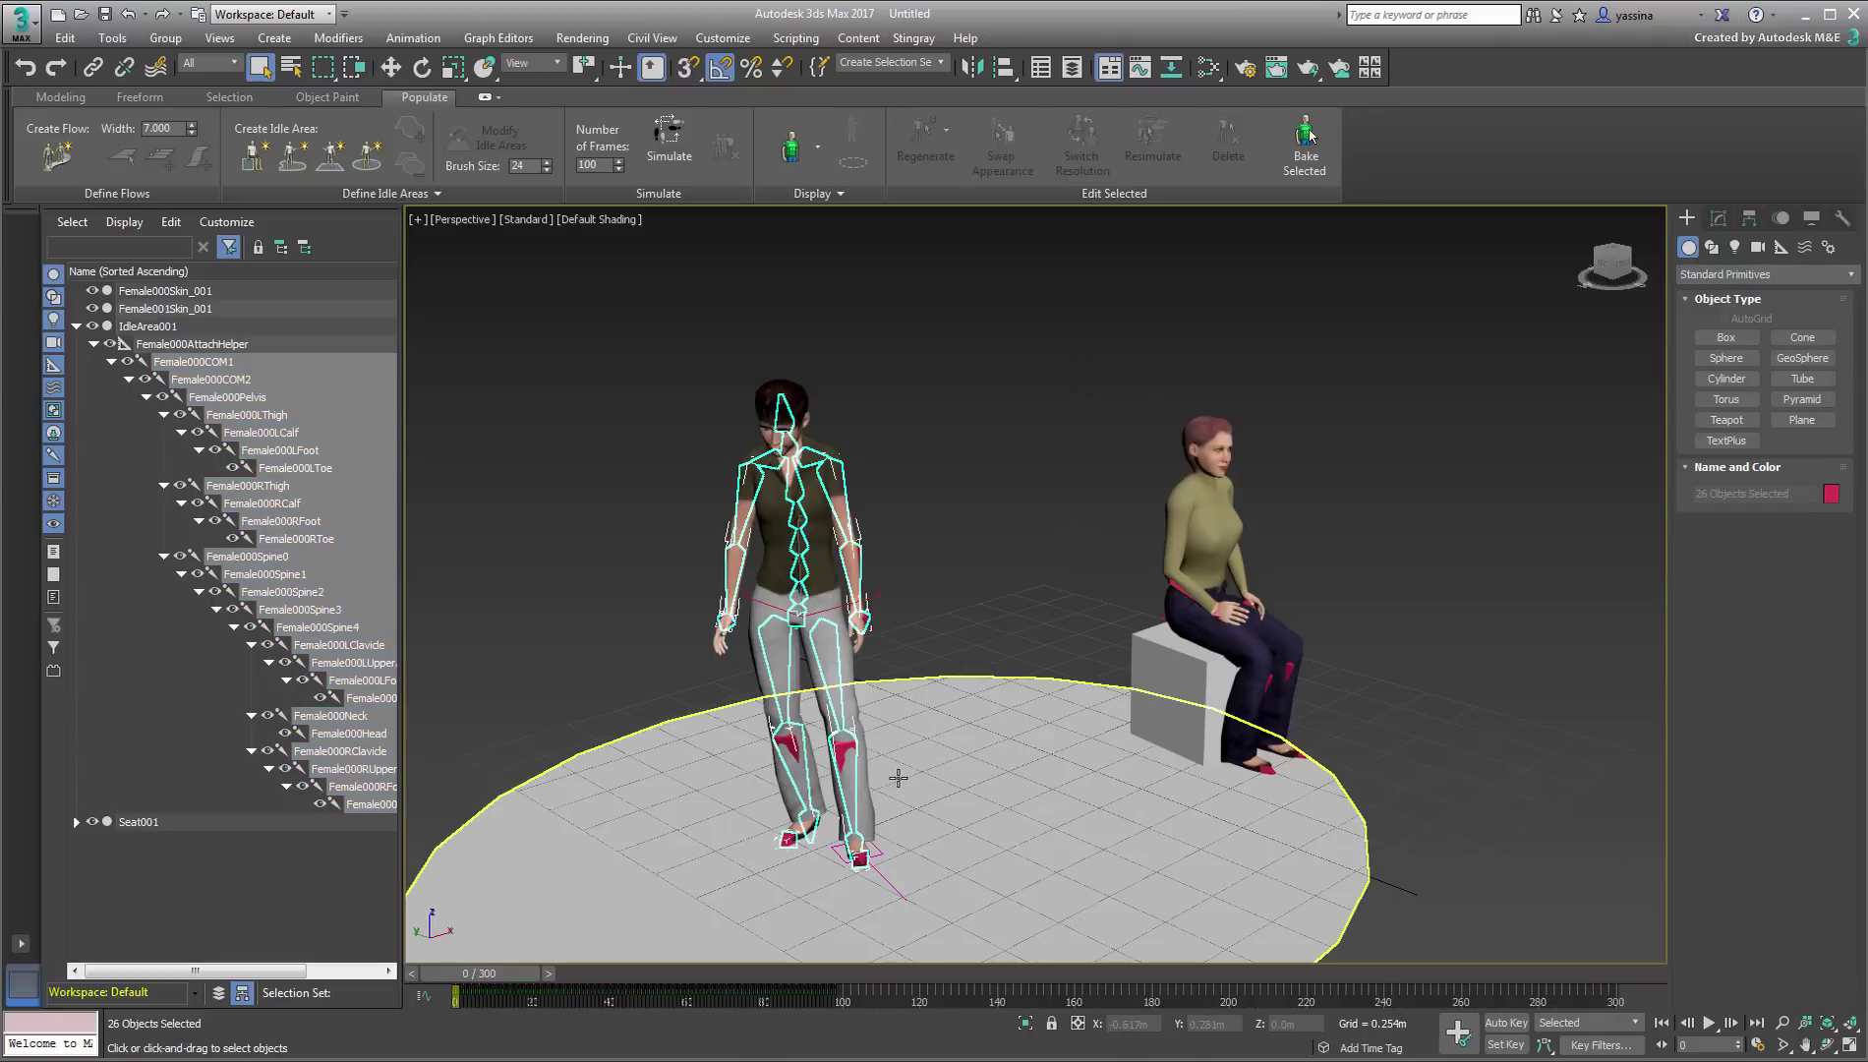
Turn on Show Selection Range on the track bar
right_click(880, 995)
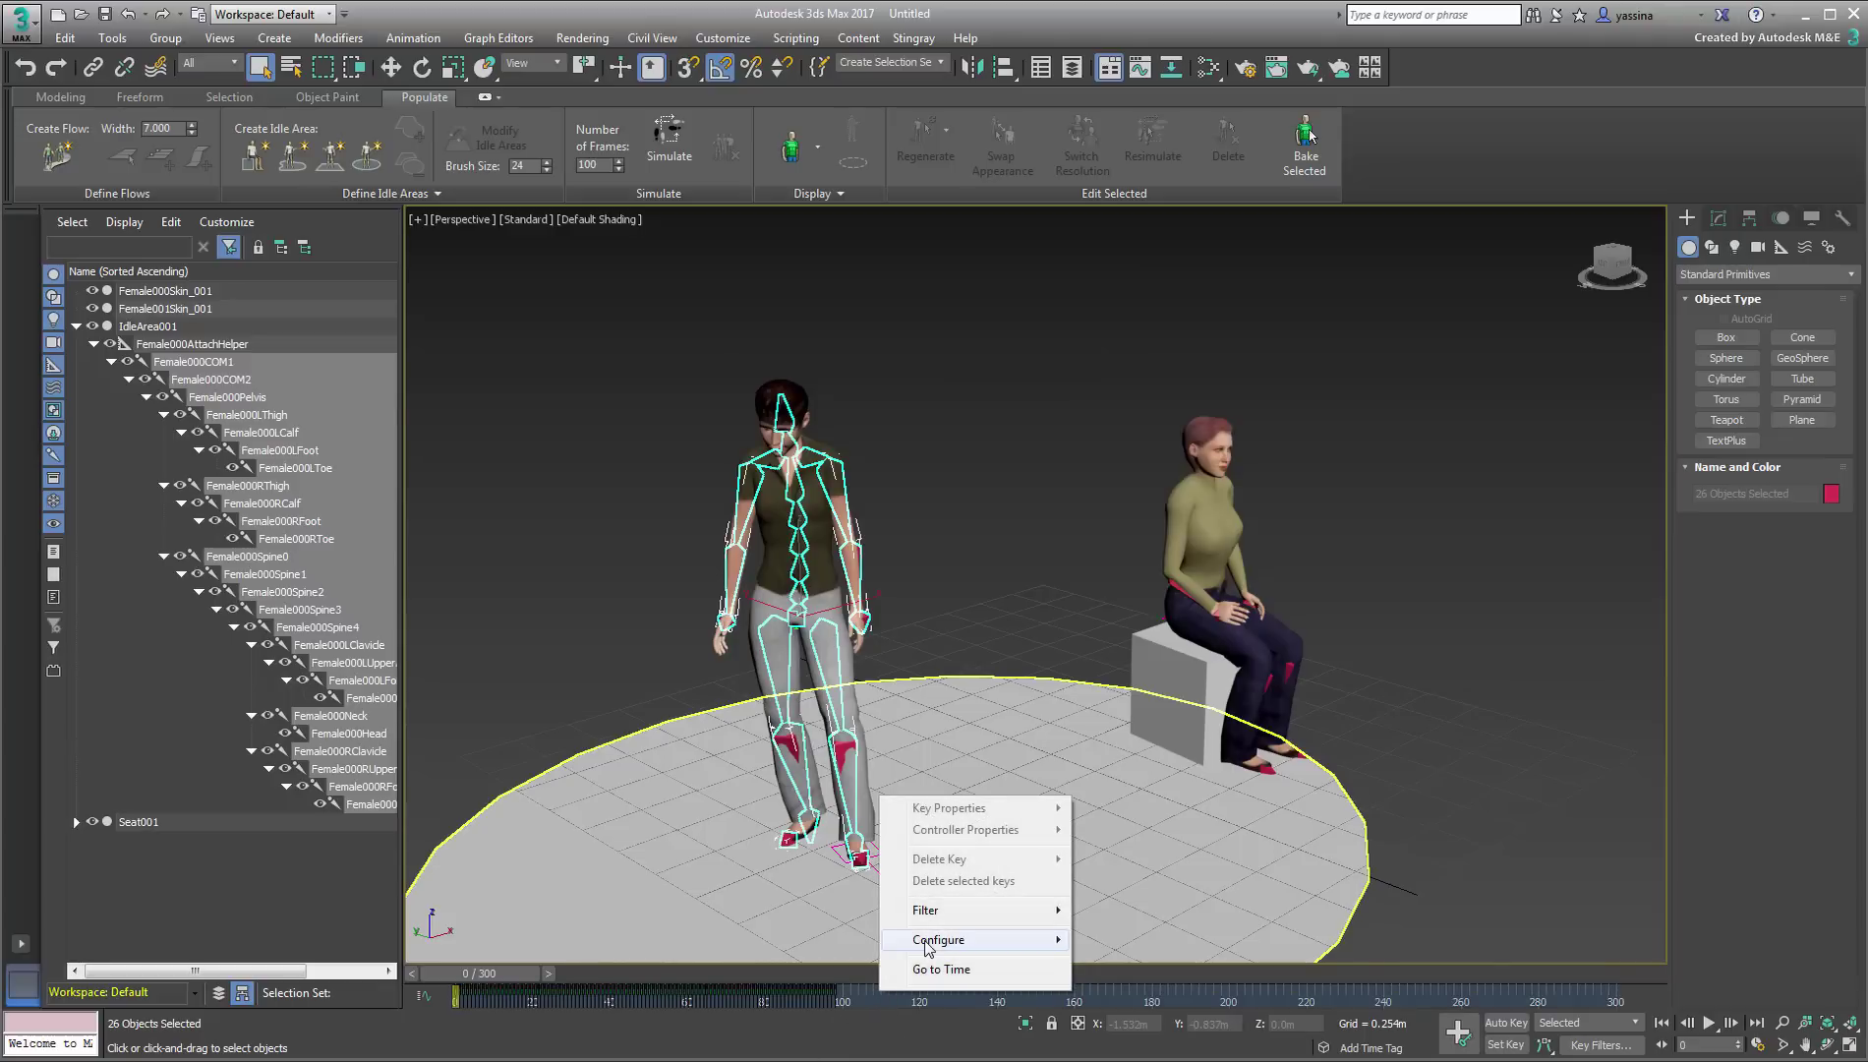
mouse_move(978, 949)
left_click(1149, 963)
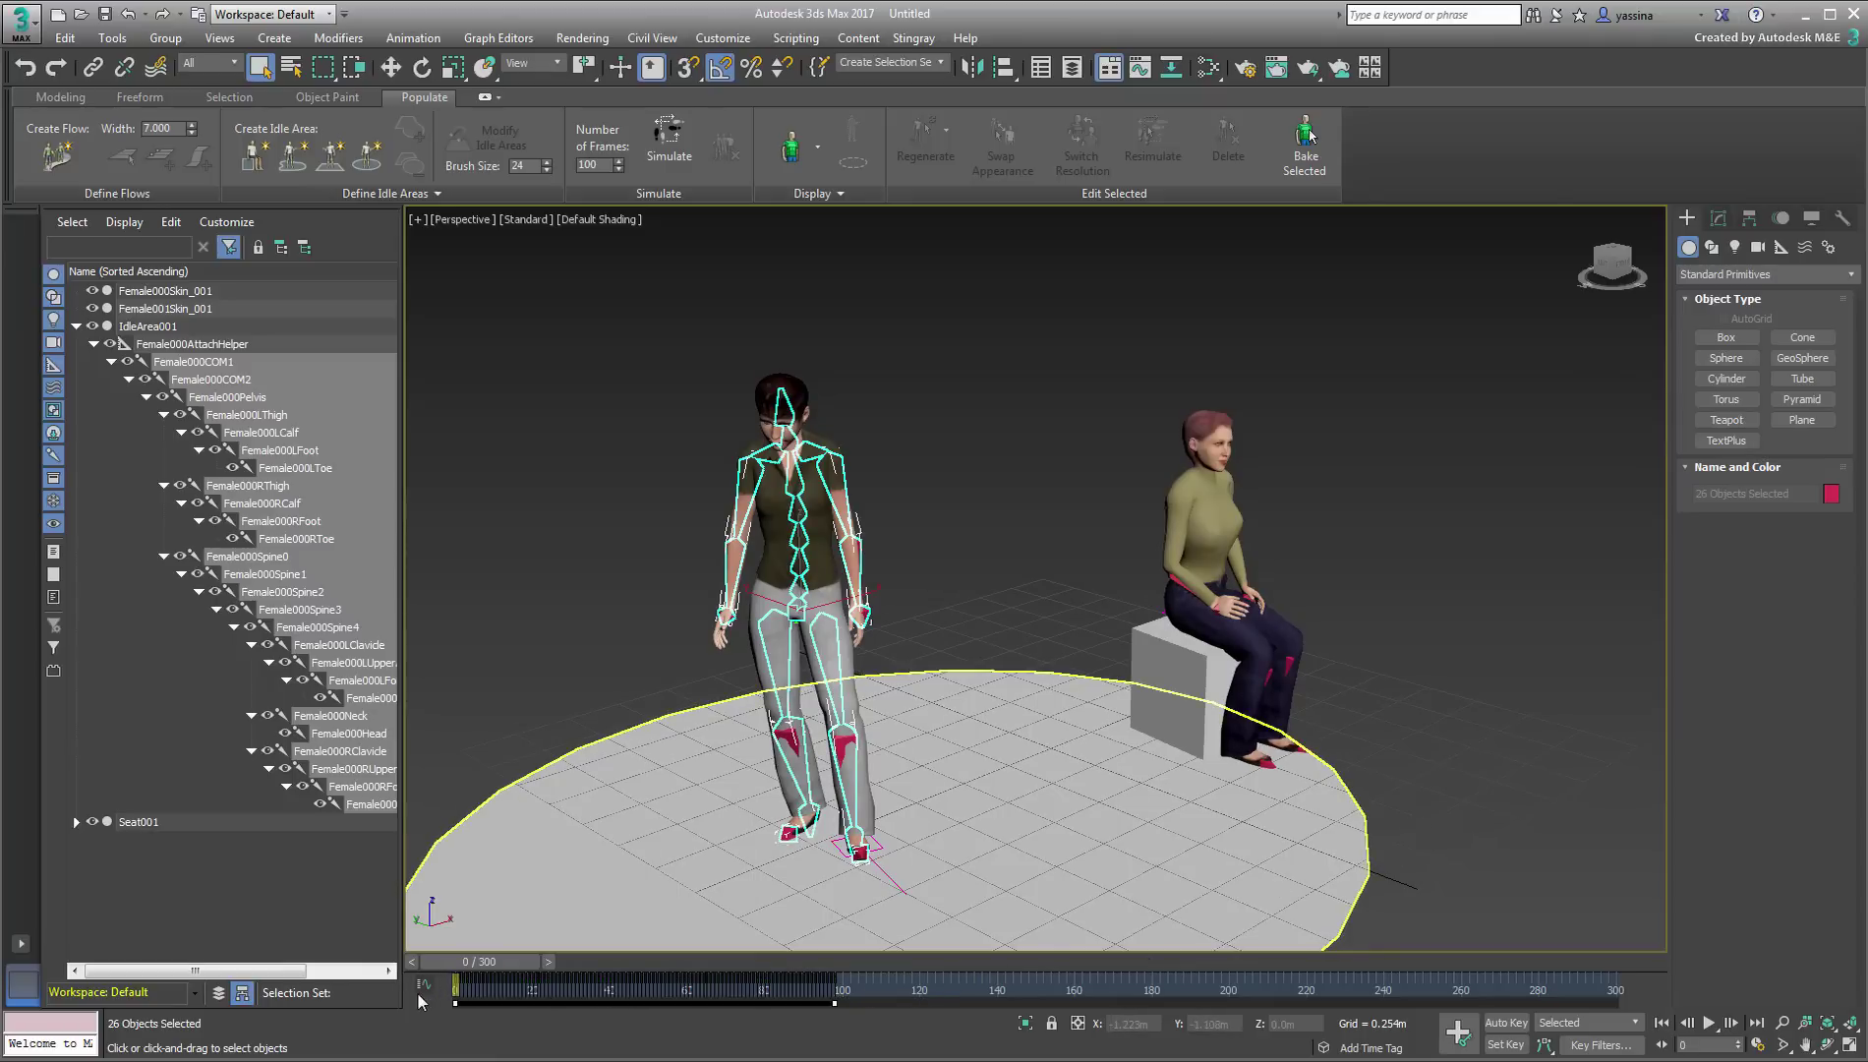
Copy the 100-frame idle keys later in the timeline and rescale them to lengthen the animation
key("shift")
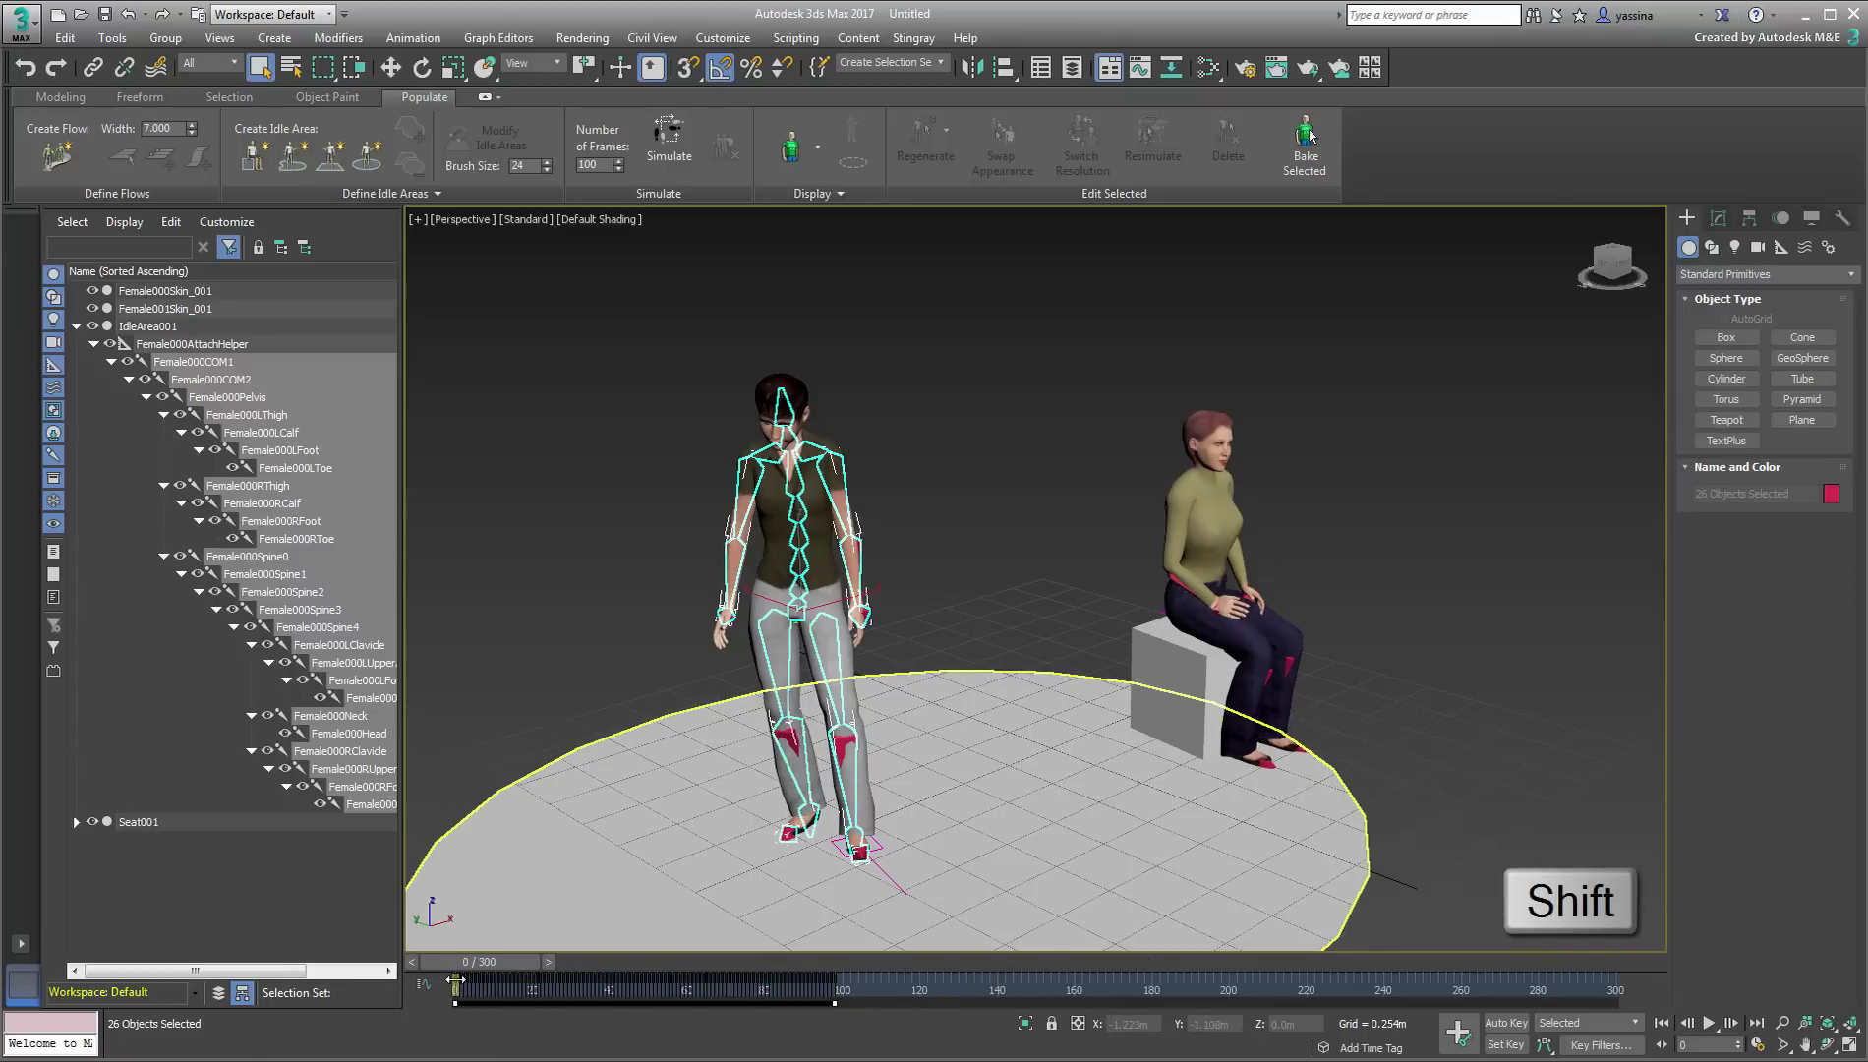
left_click_drag(455, 984, 837, 992, "shift")
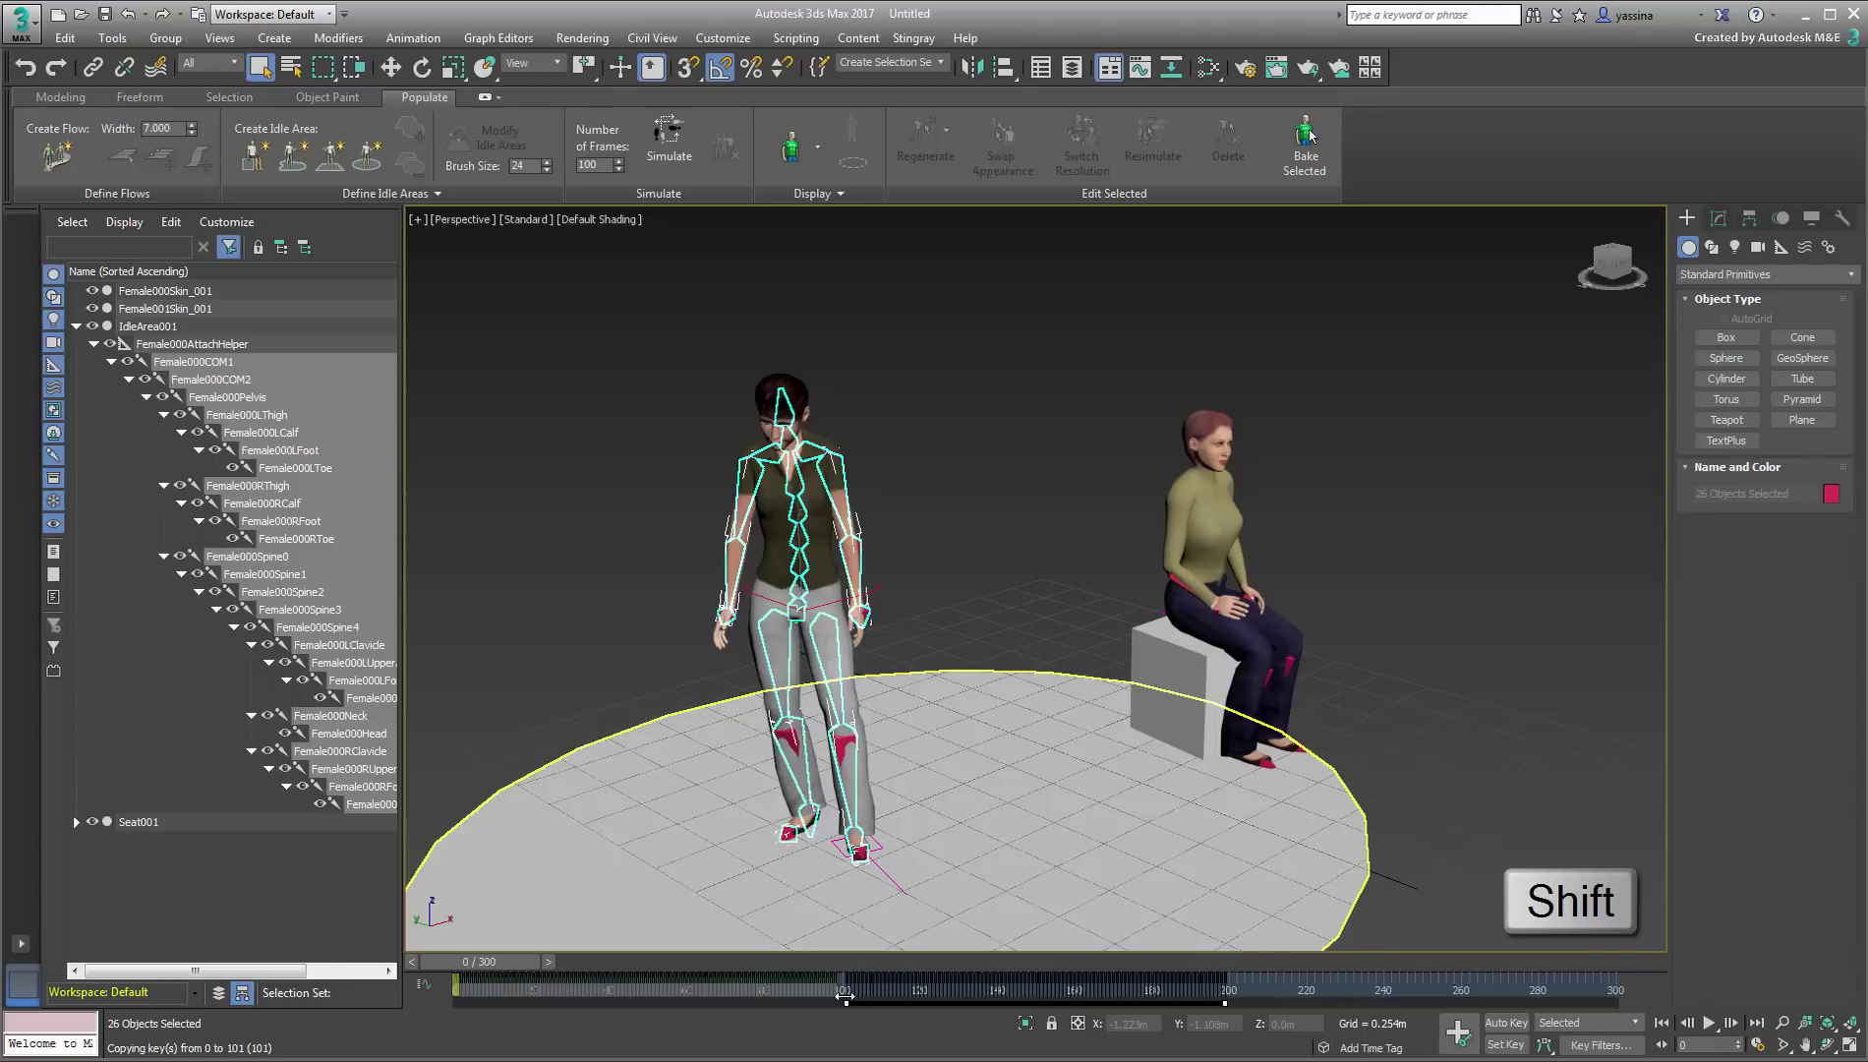
left_click_drag(845, 996, 844, 996, "shift")
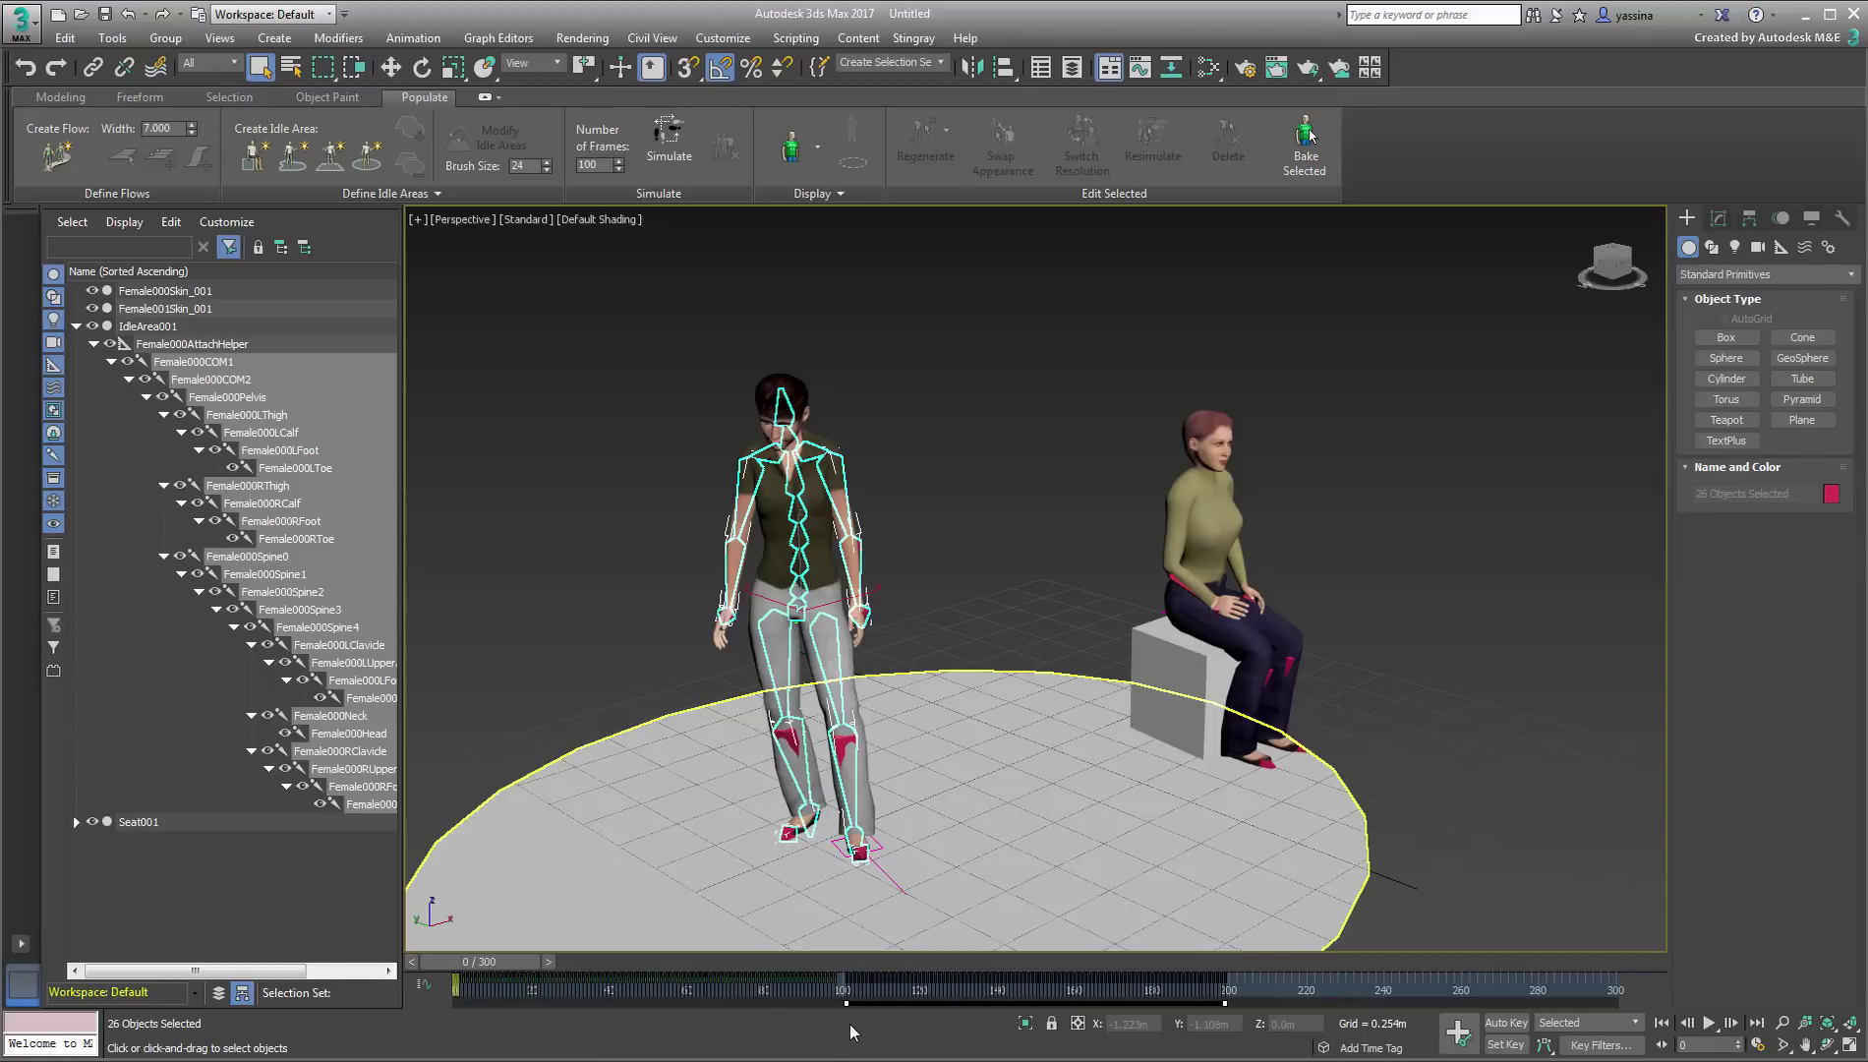
left_click_drag(848, 1001, 1618, 1001)
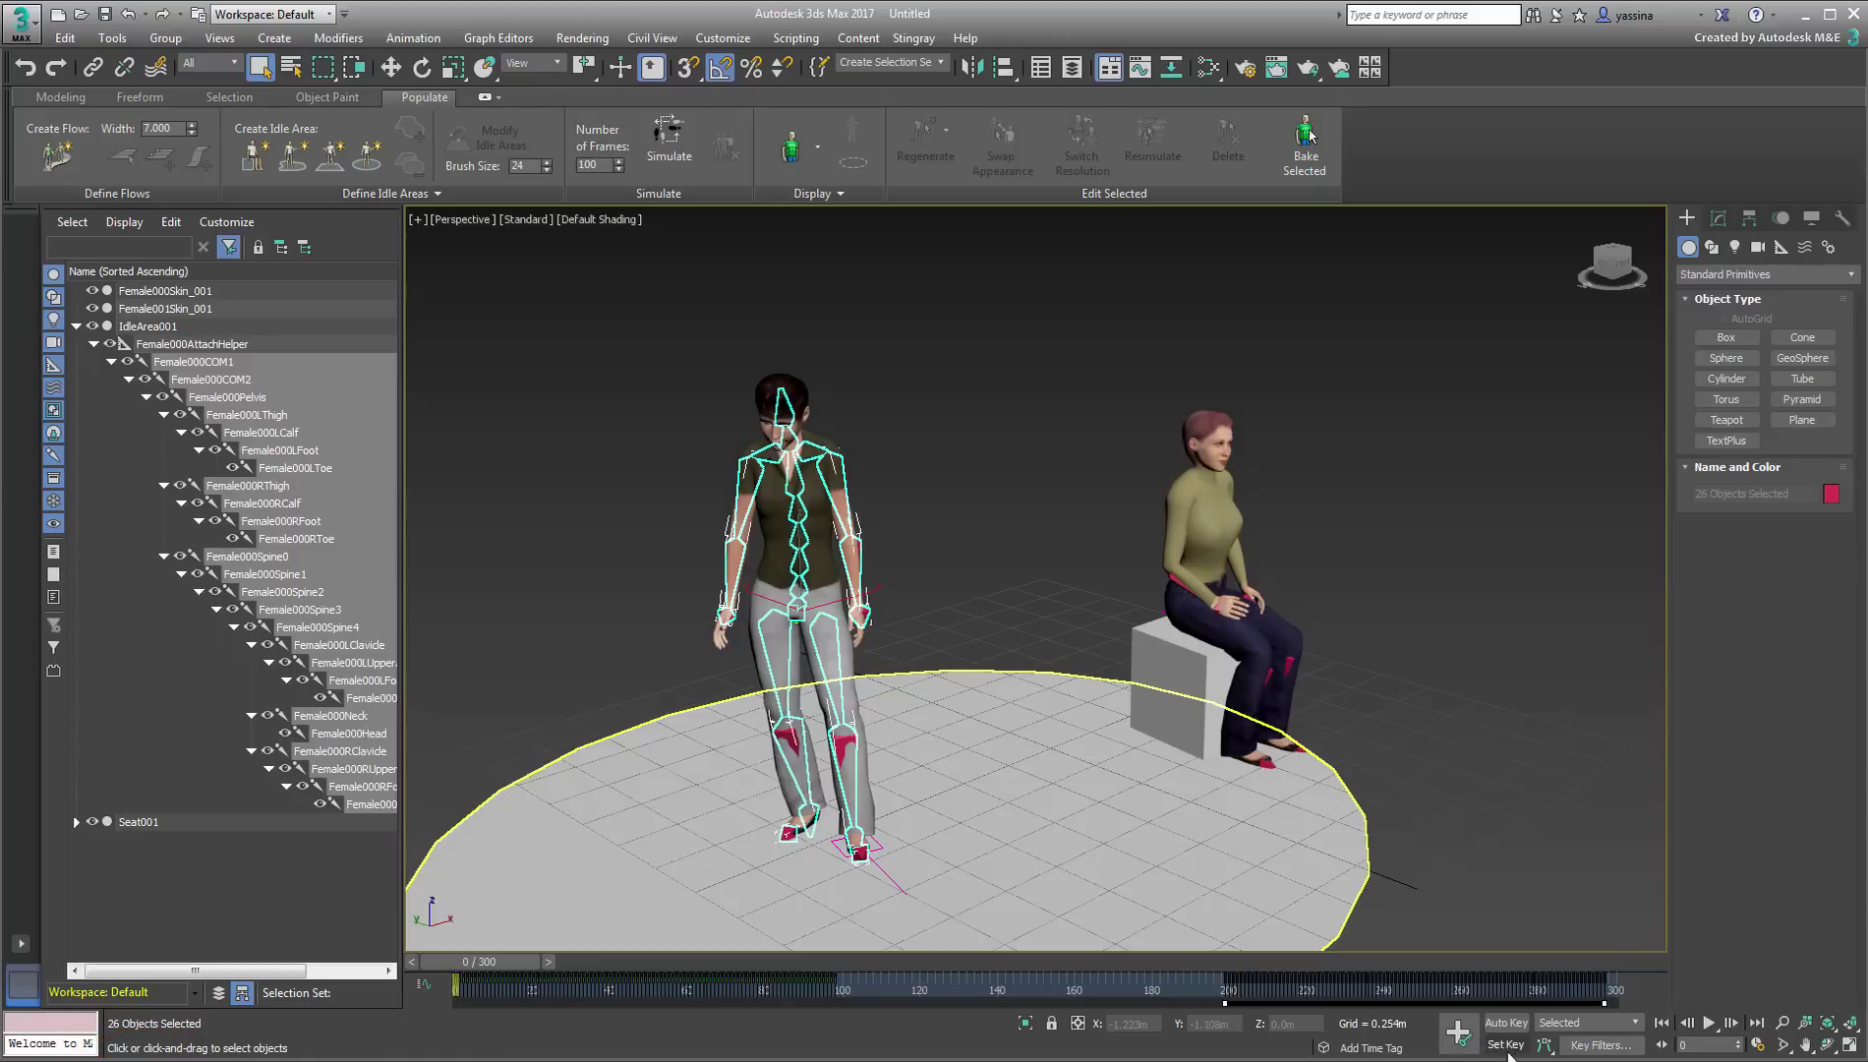
left_click_drag(1354, 1006, 986, 1007)
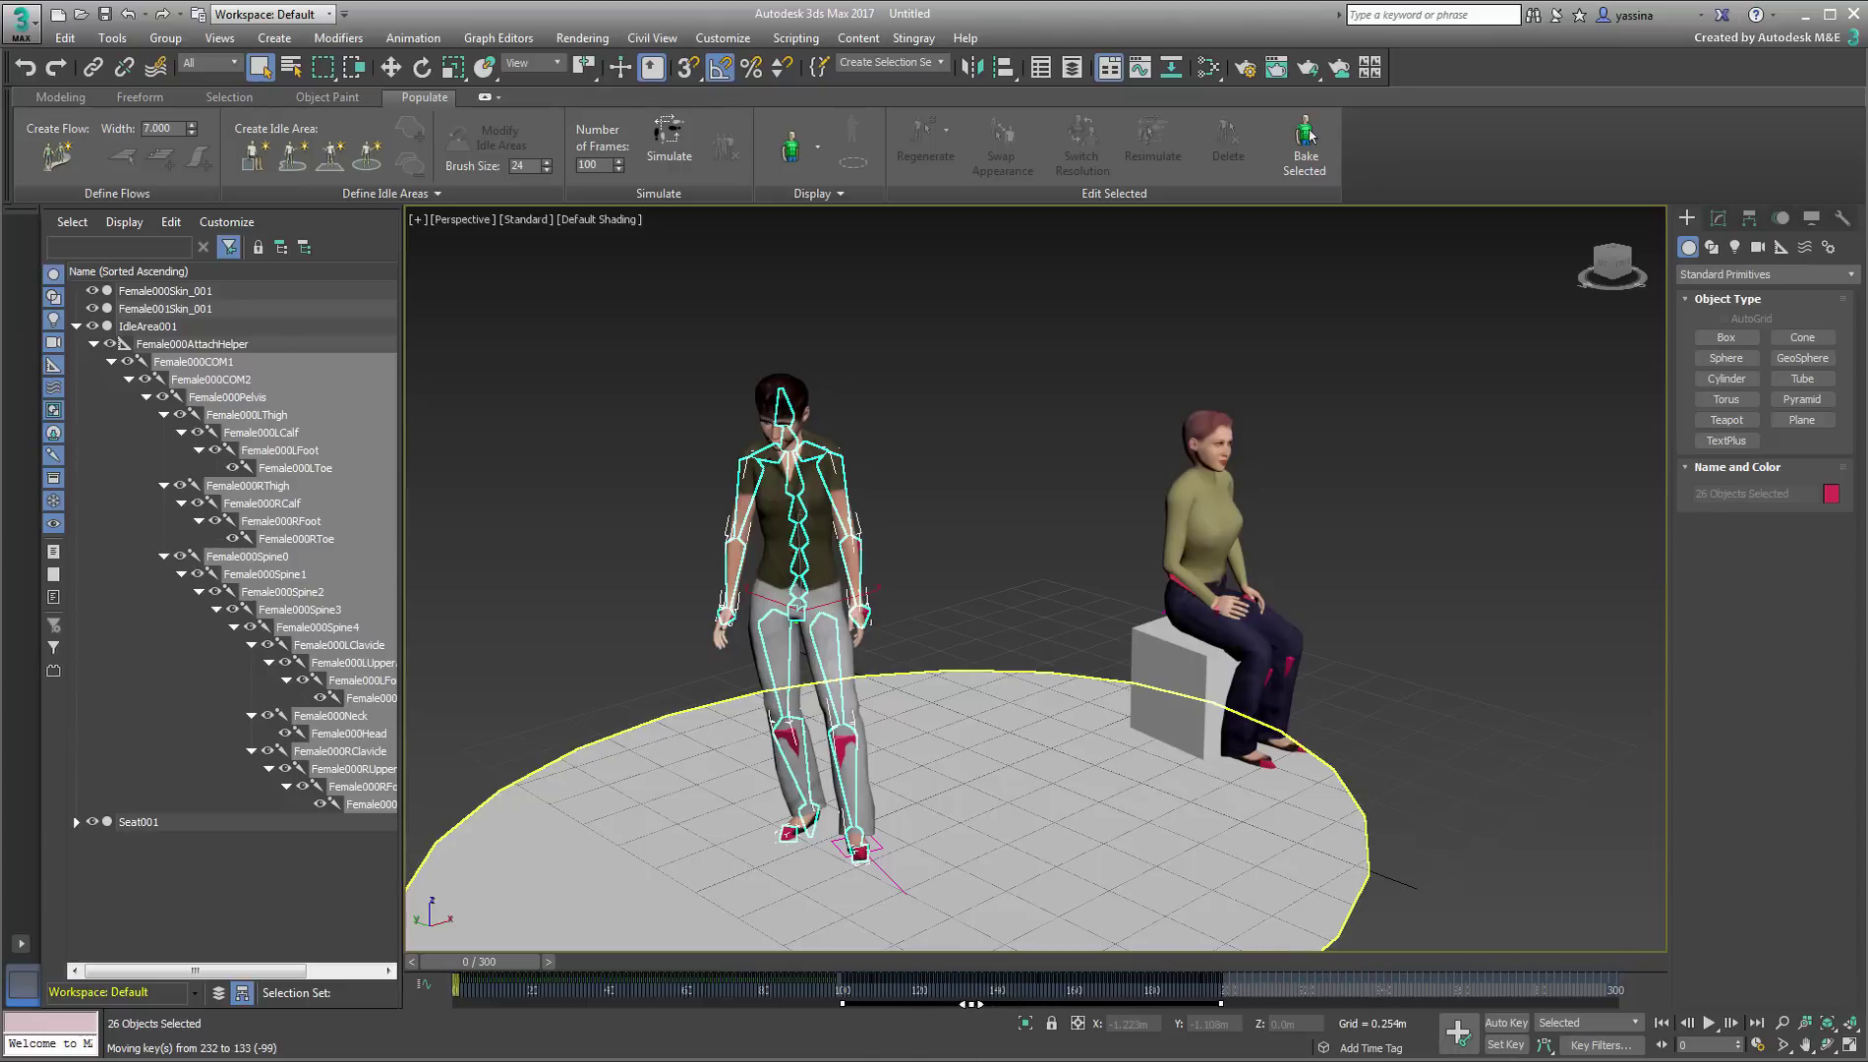
left_click_drag(898, 1006, 911, 1008)
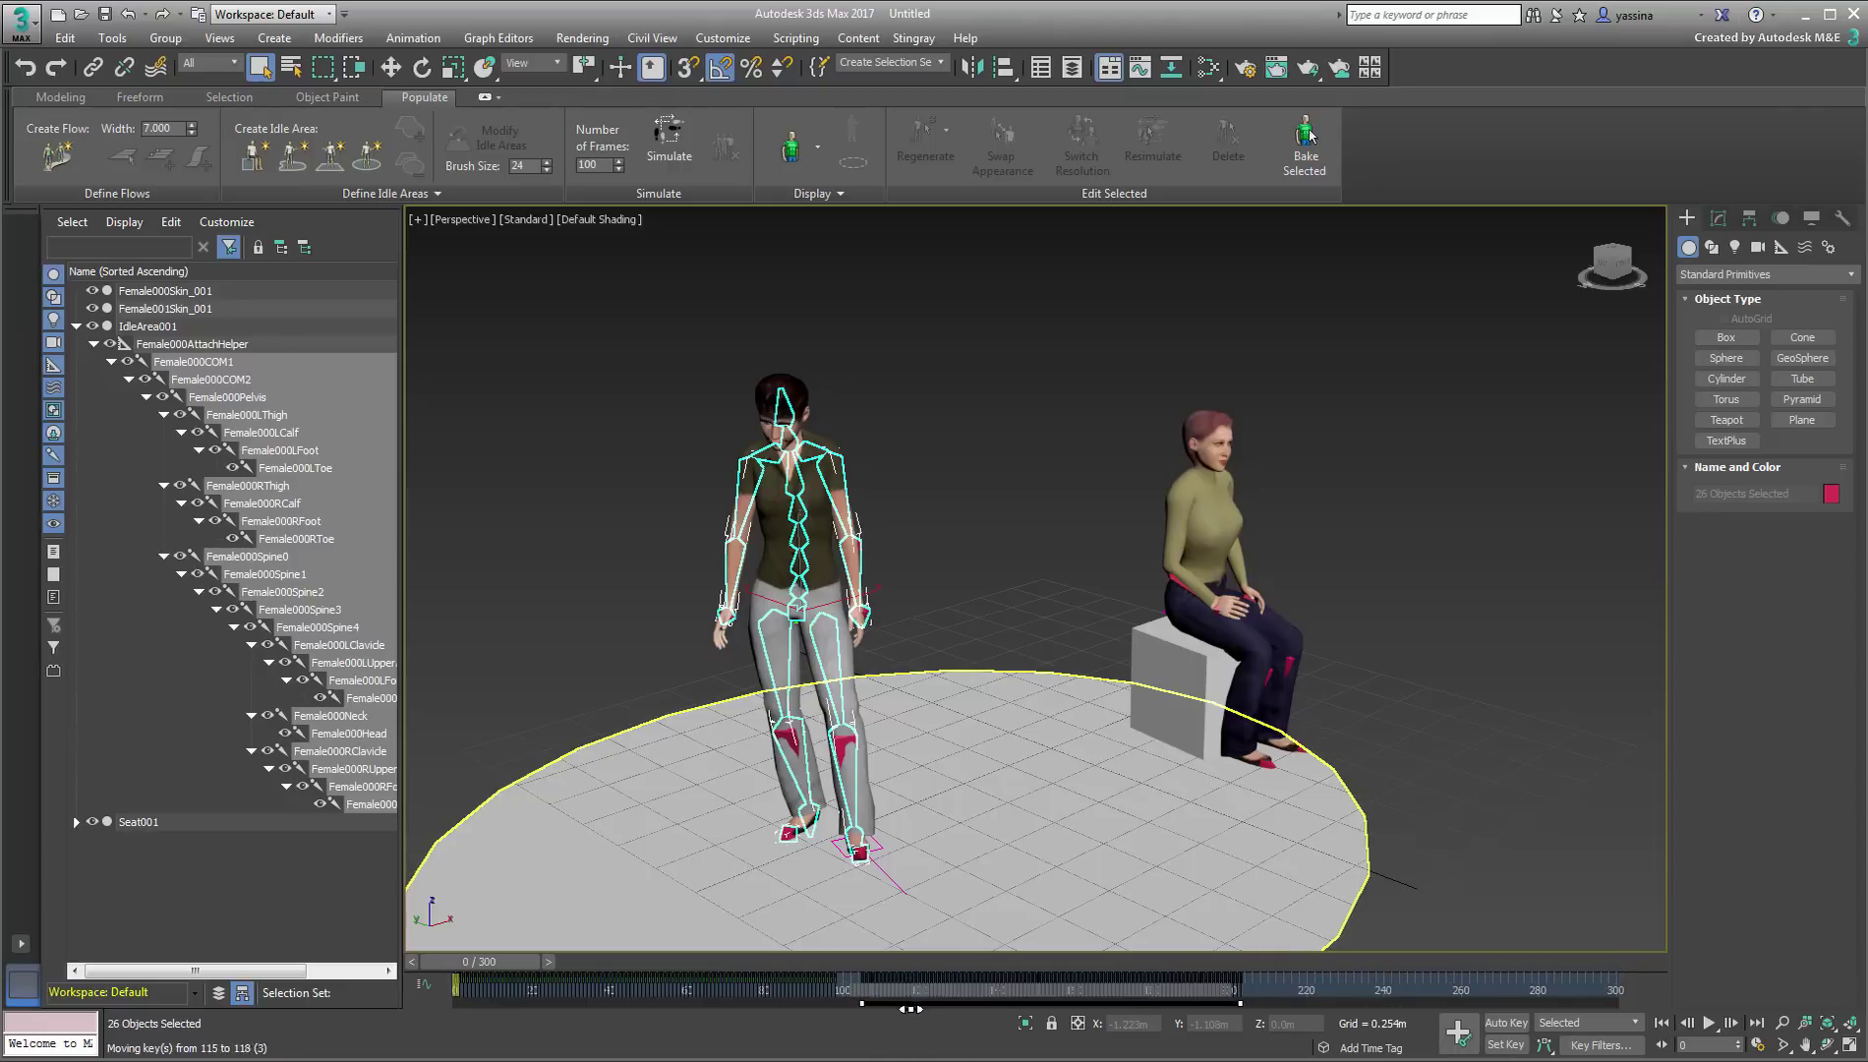
left_click(843, 1003)
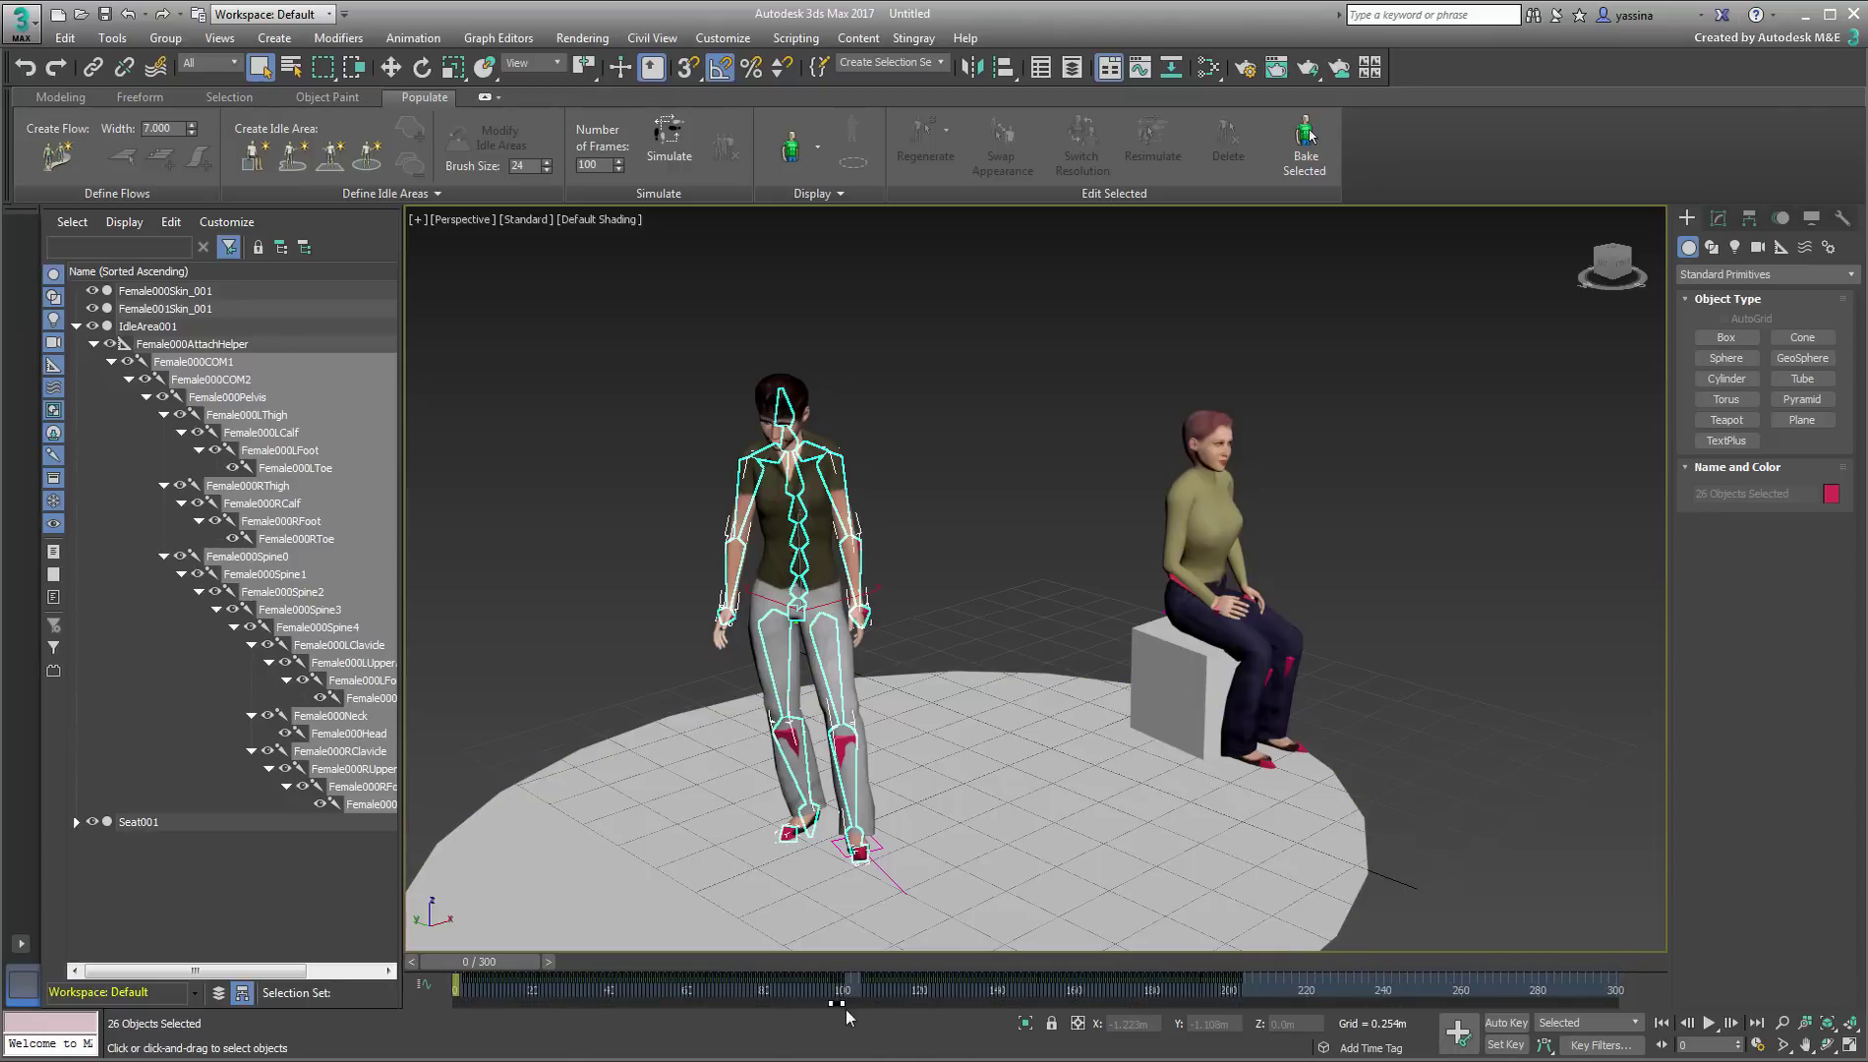
left_click_drag(865, 1004, 1229, 1003)
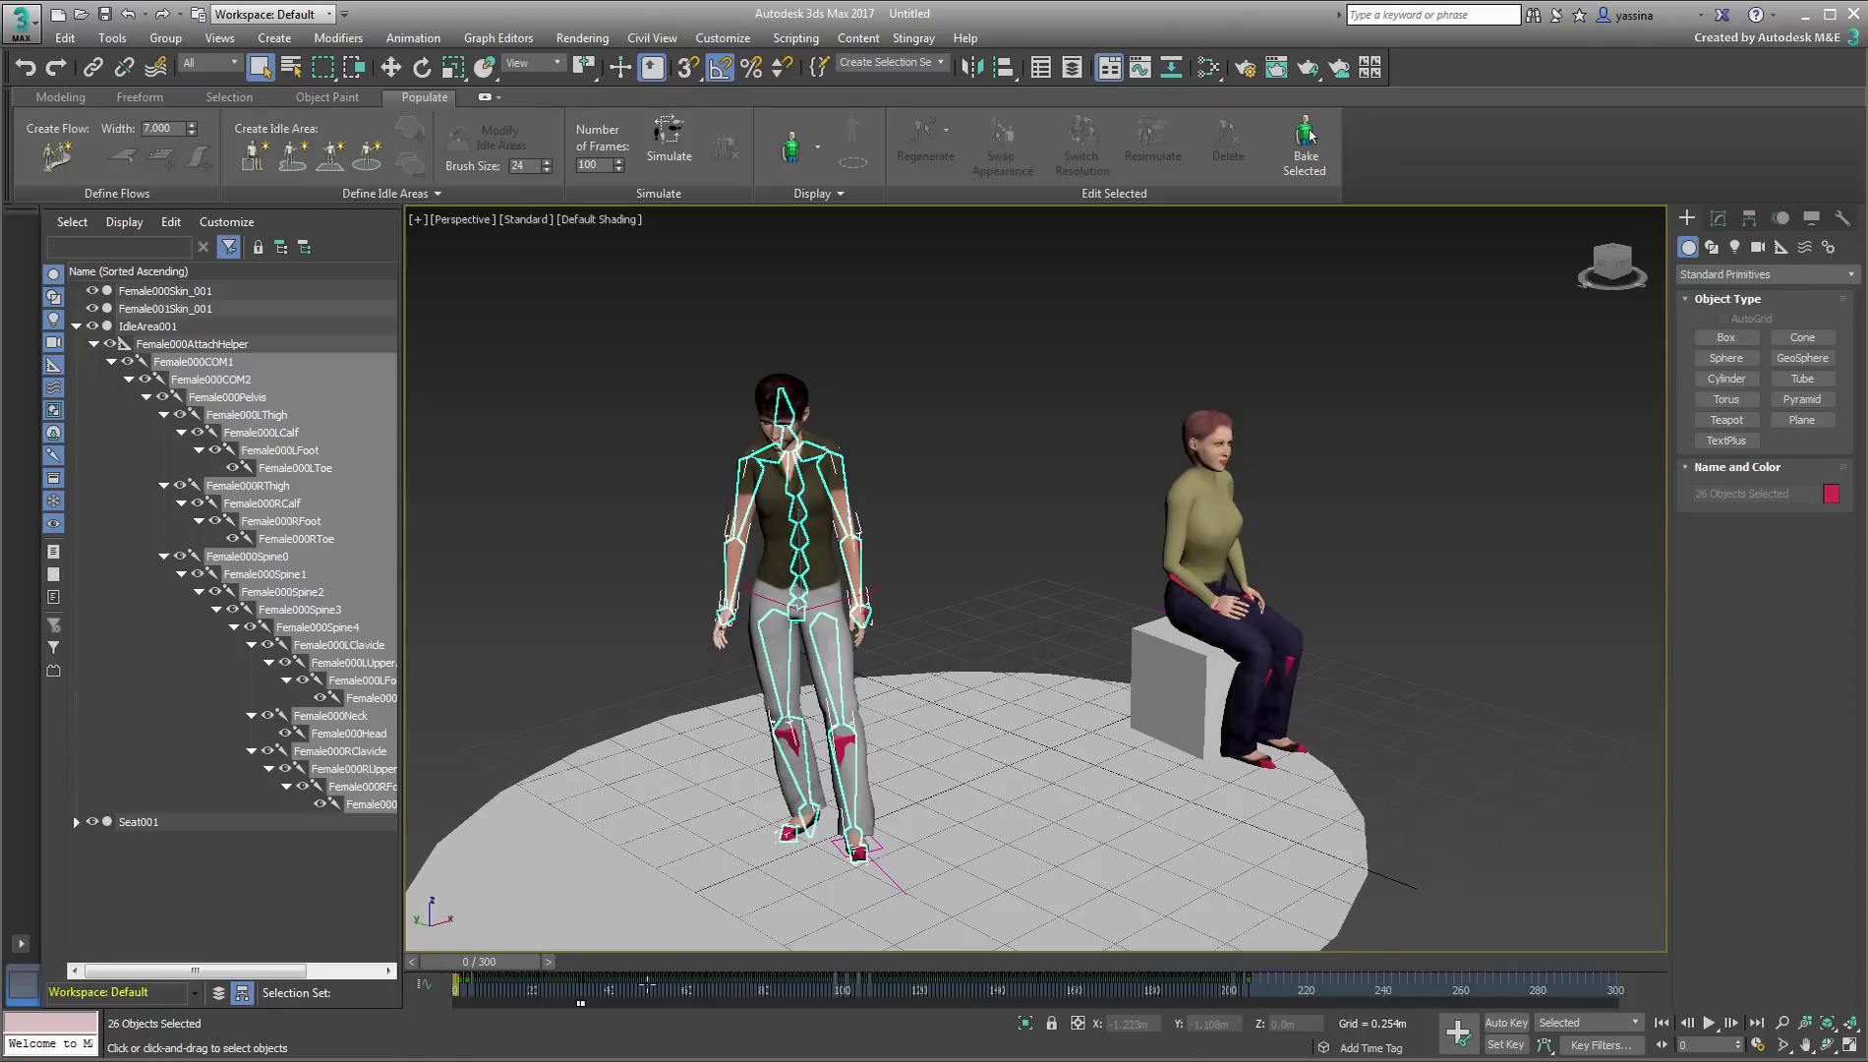
Shorten the timeline end to frame 210 and stretch the keys to fit
left_click(1757, 1045)
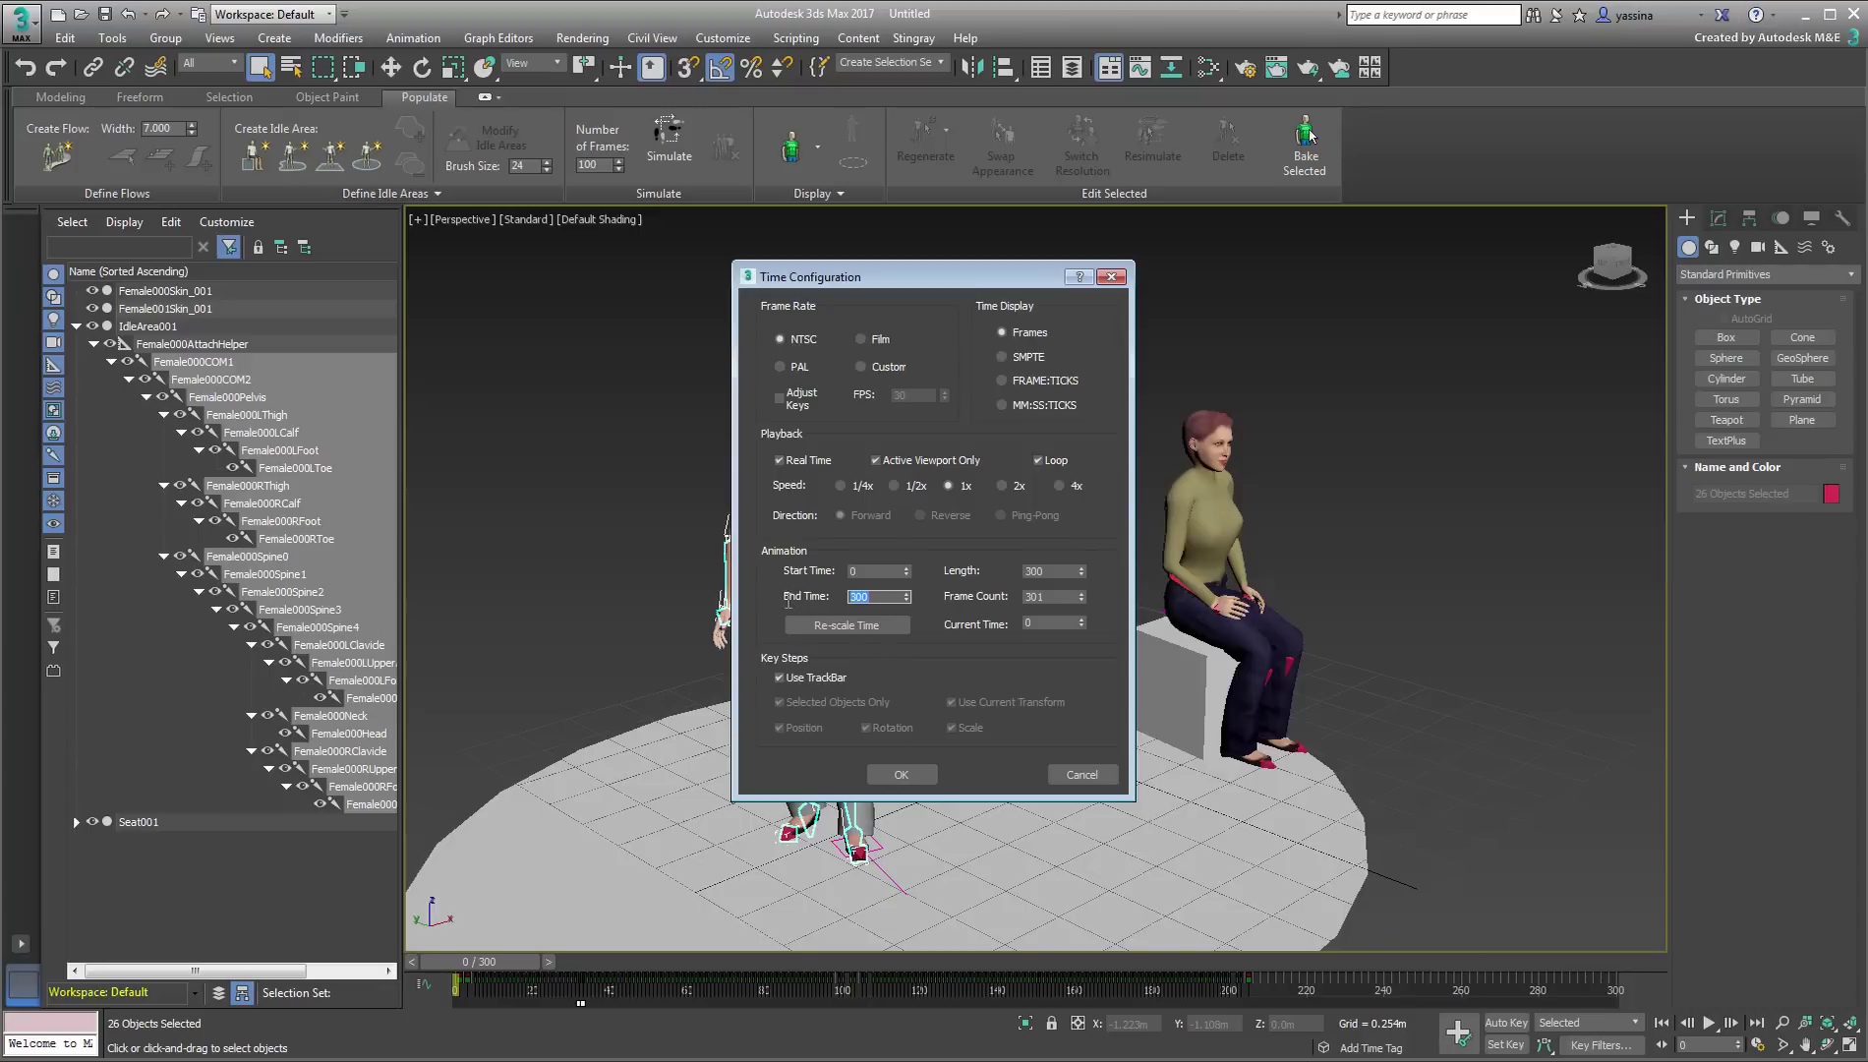
key("Return")
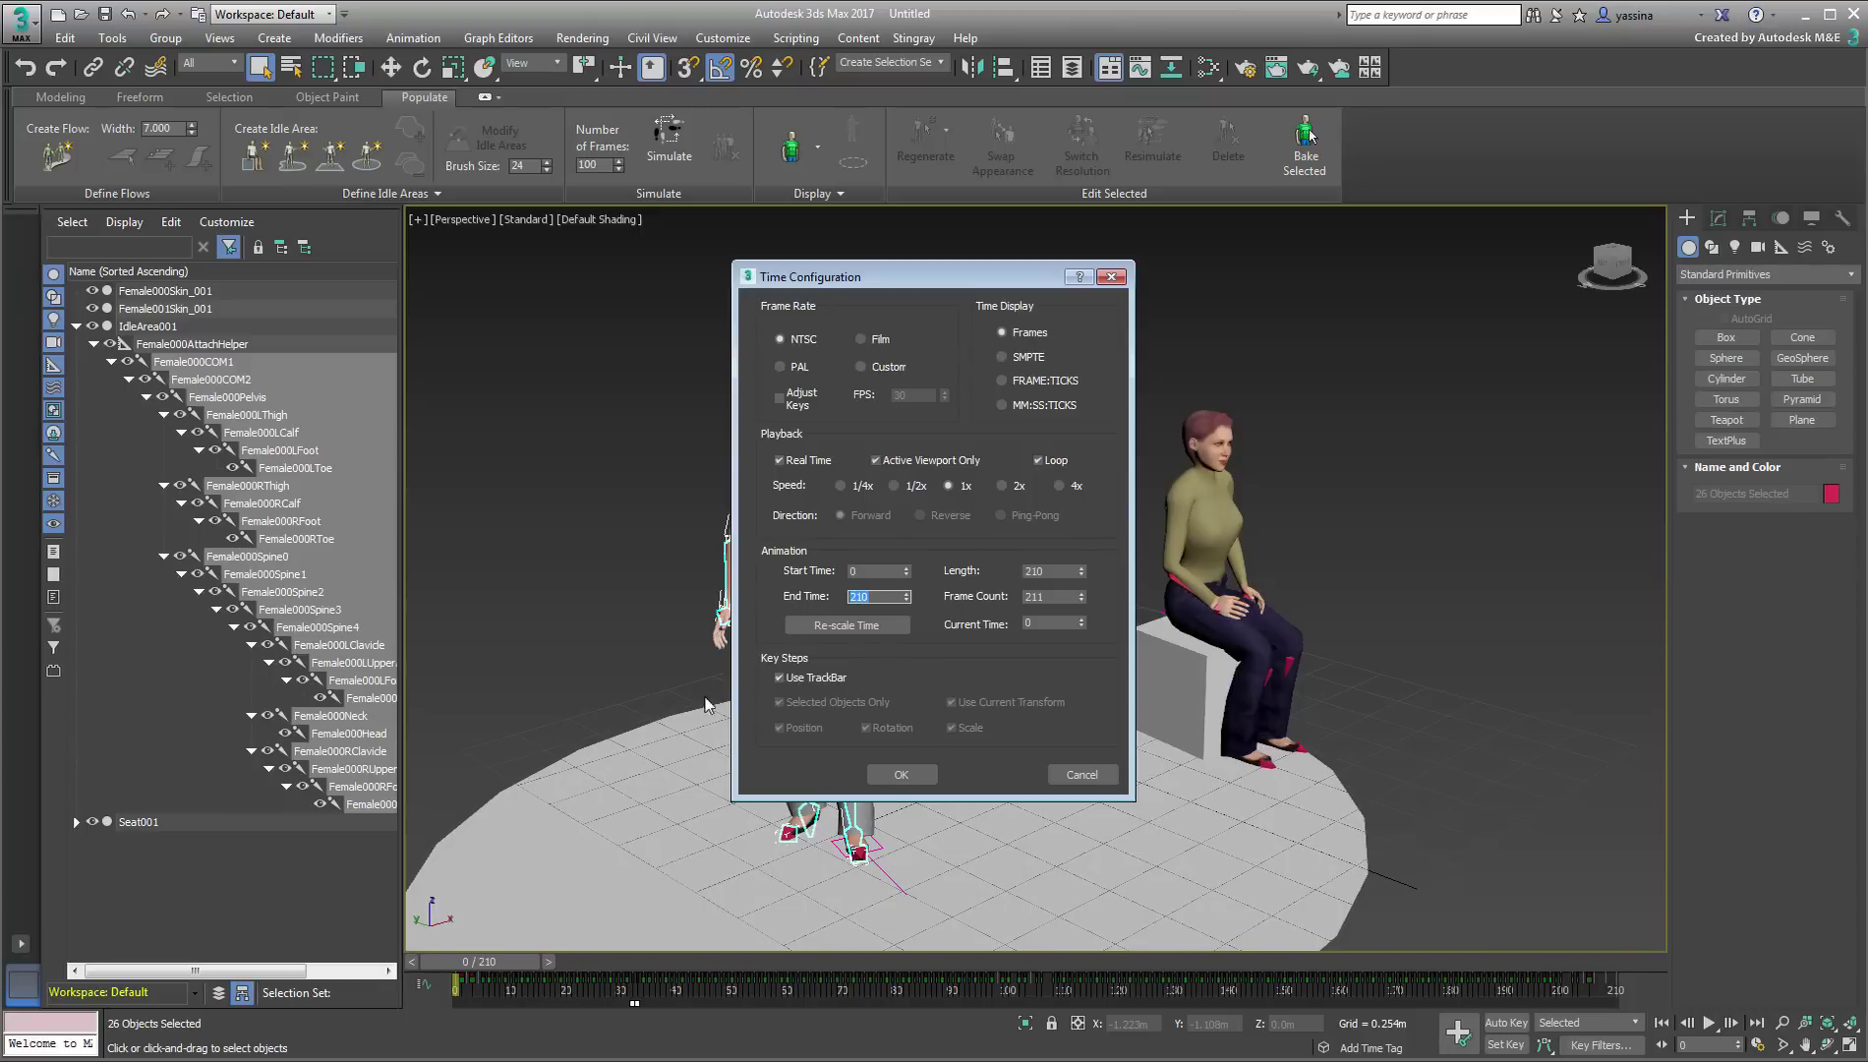
left_click(900, 775)
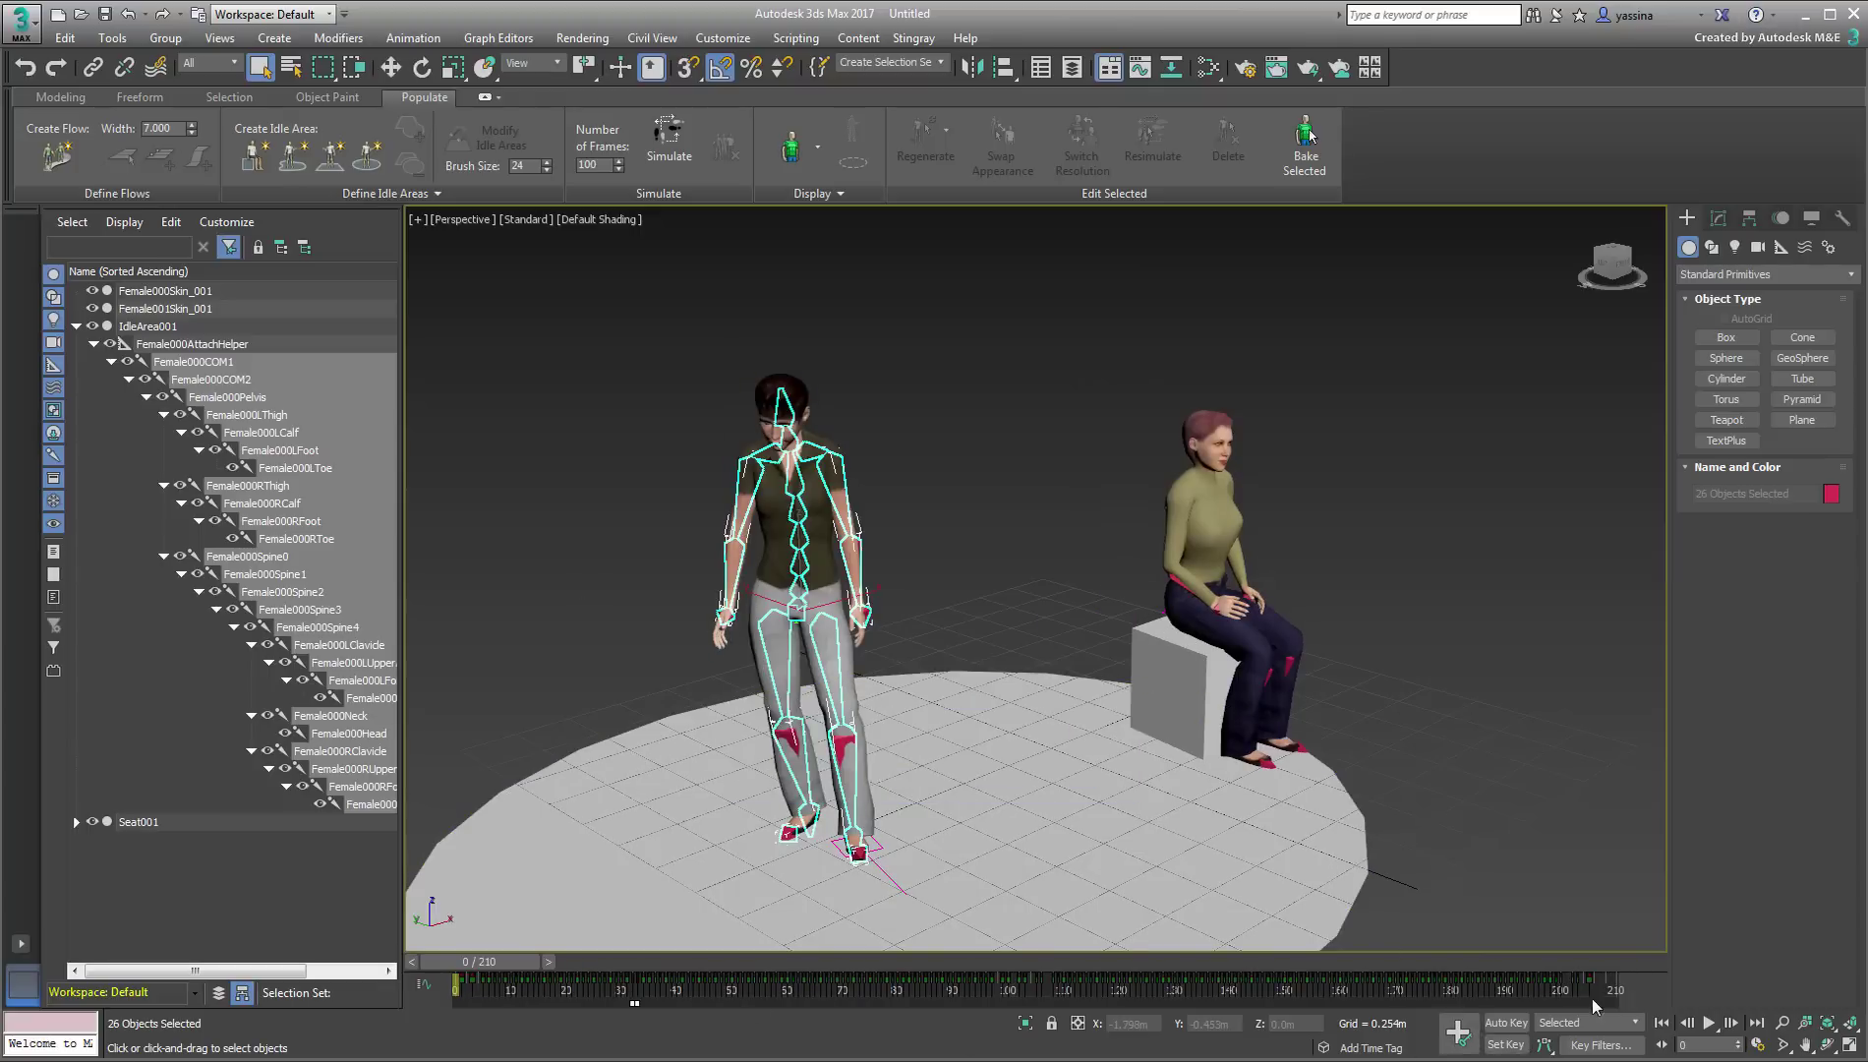
left_click_drag(1594, 1005, 1595, 1003)
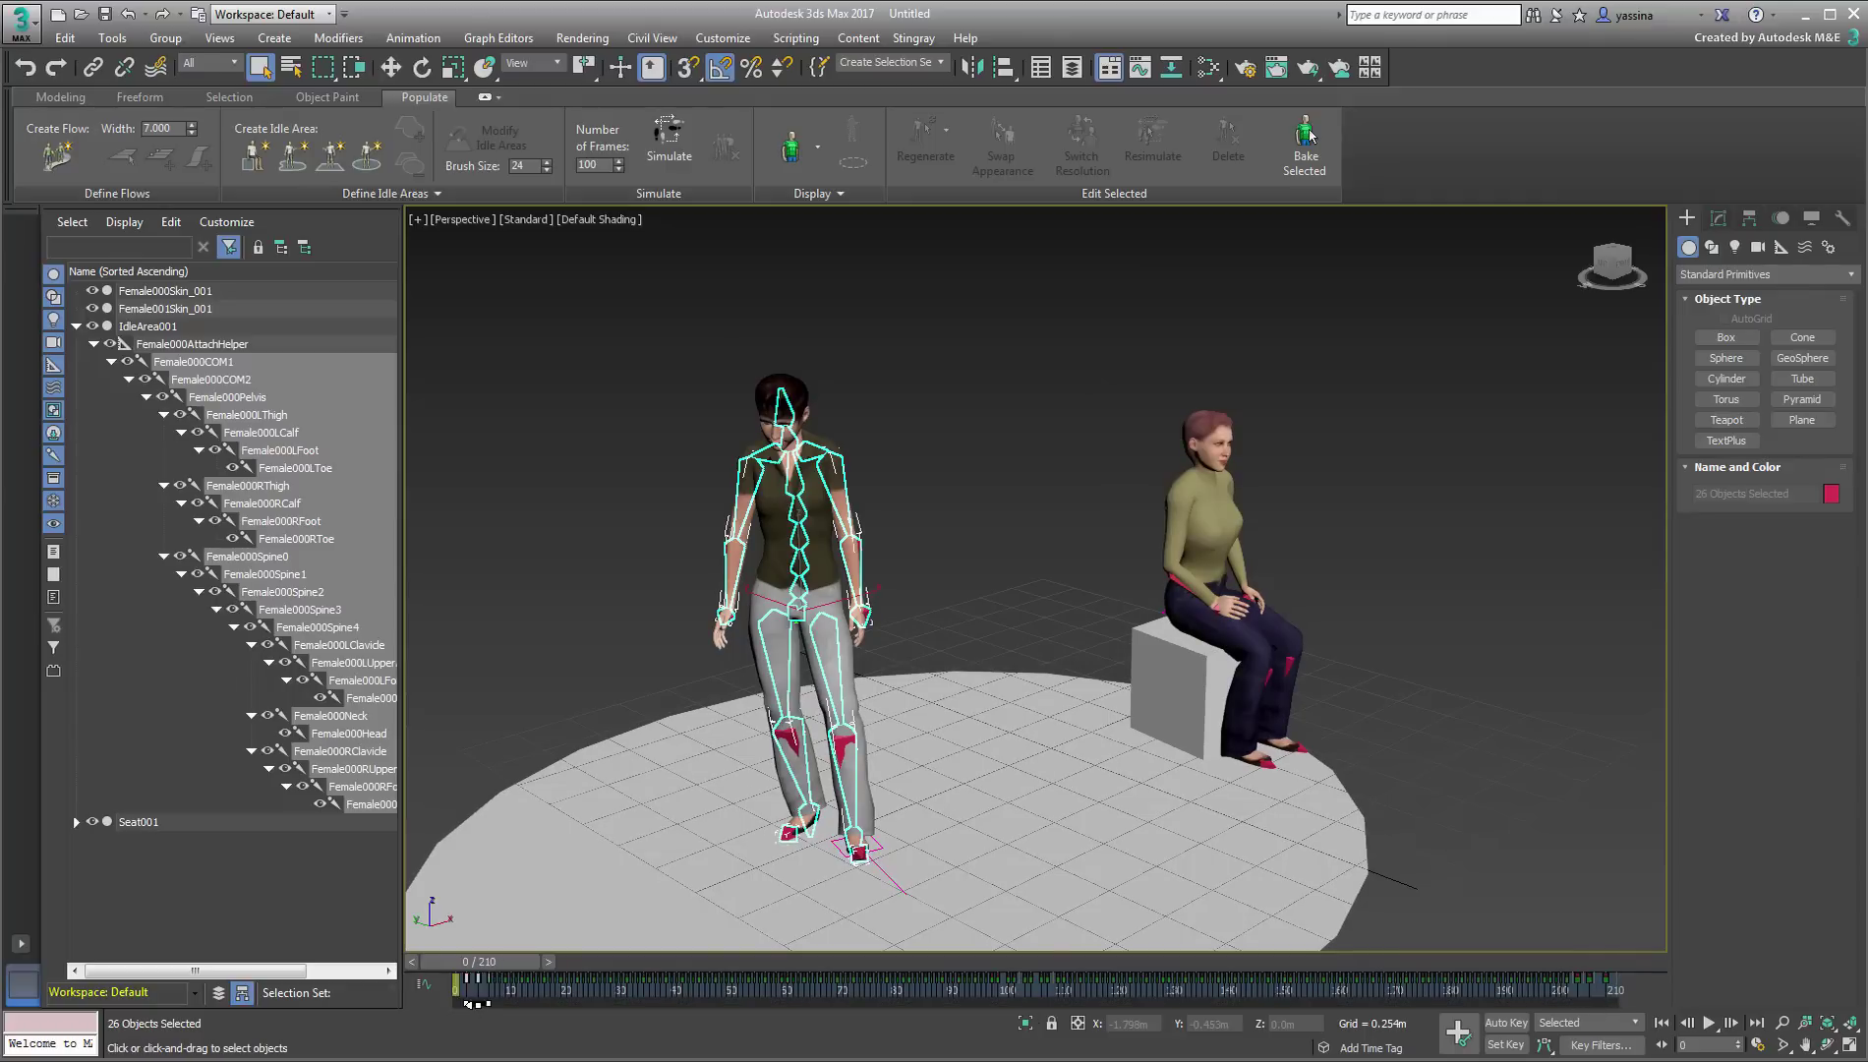
Deselect everything, play both ladies' idle animations, then stop and rewind to frame 0
left_click(1573, 839)
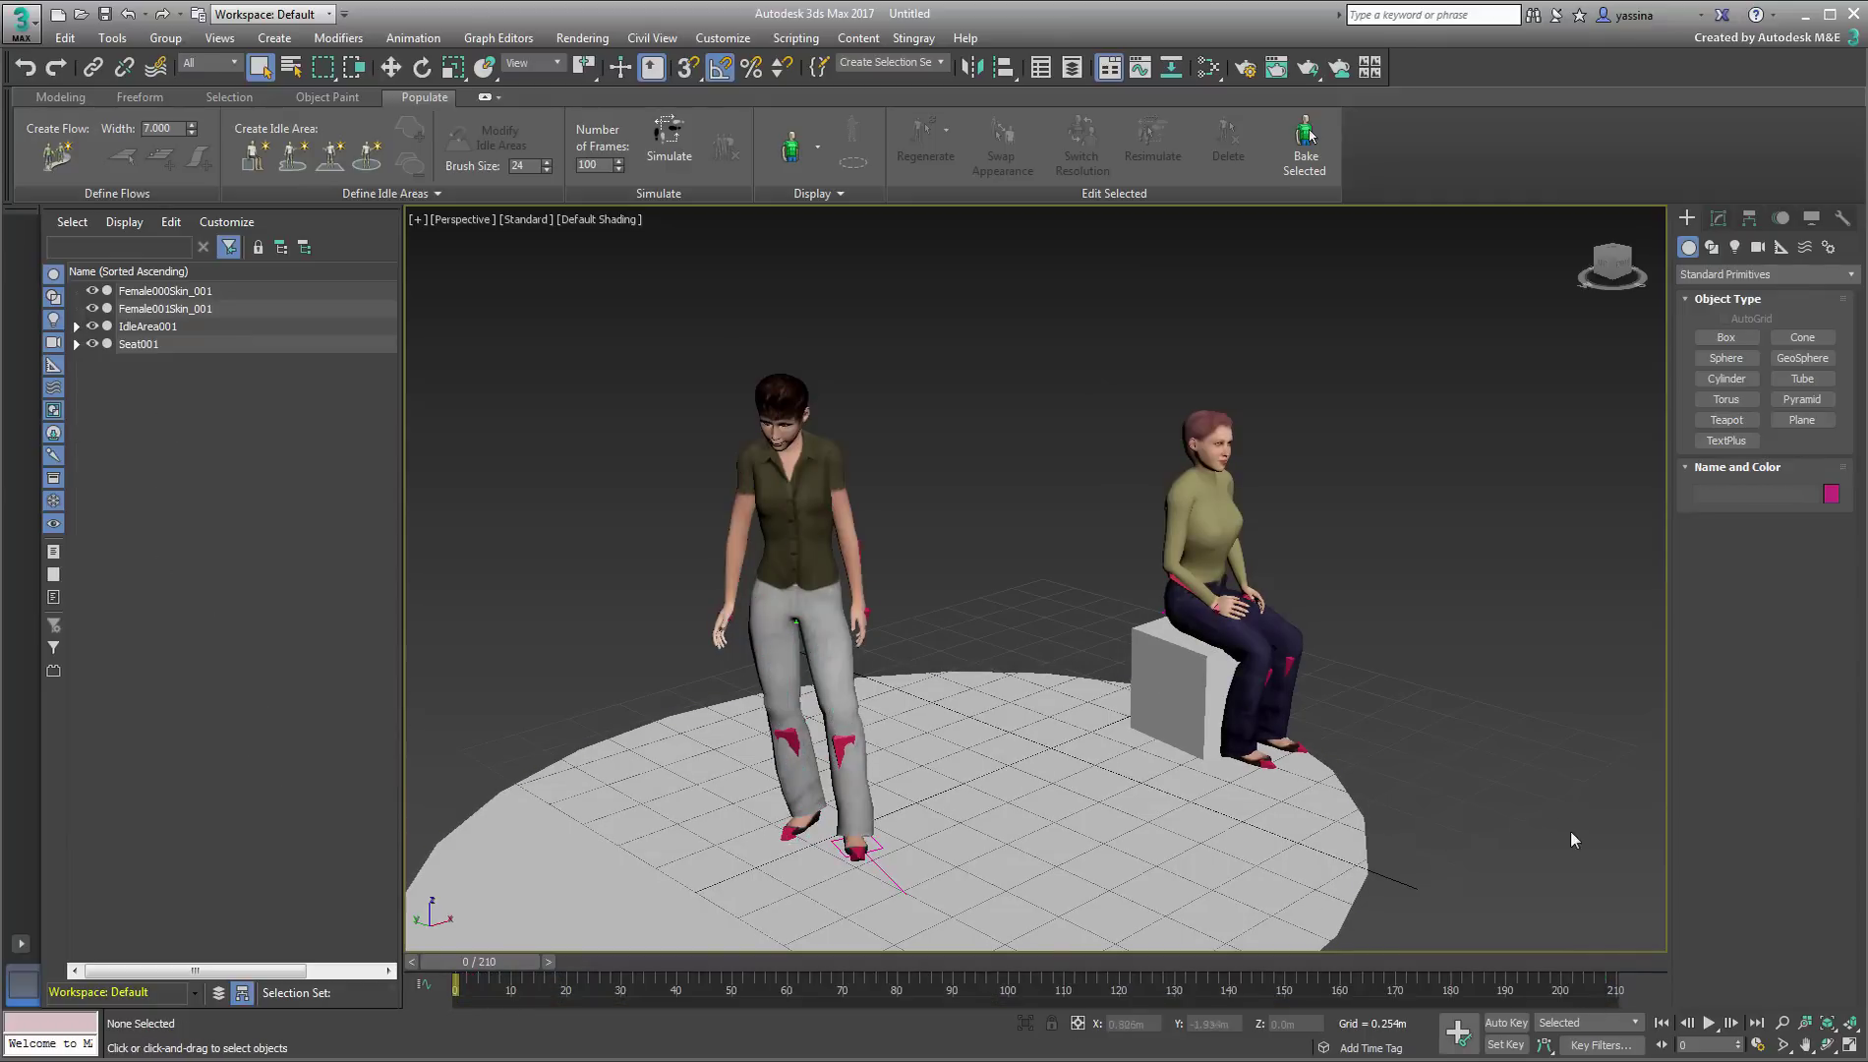
left_click(1709, 1022)
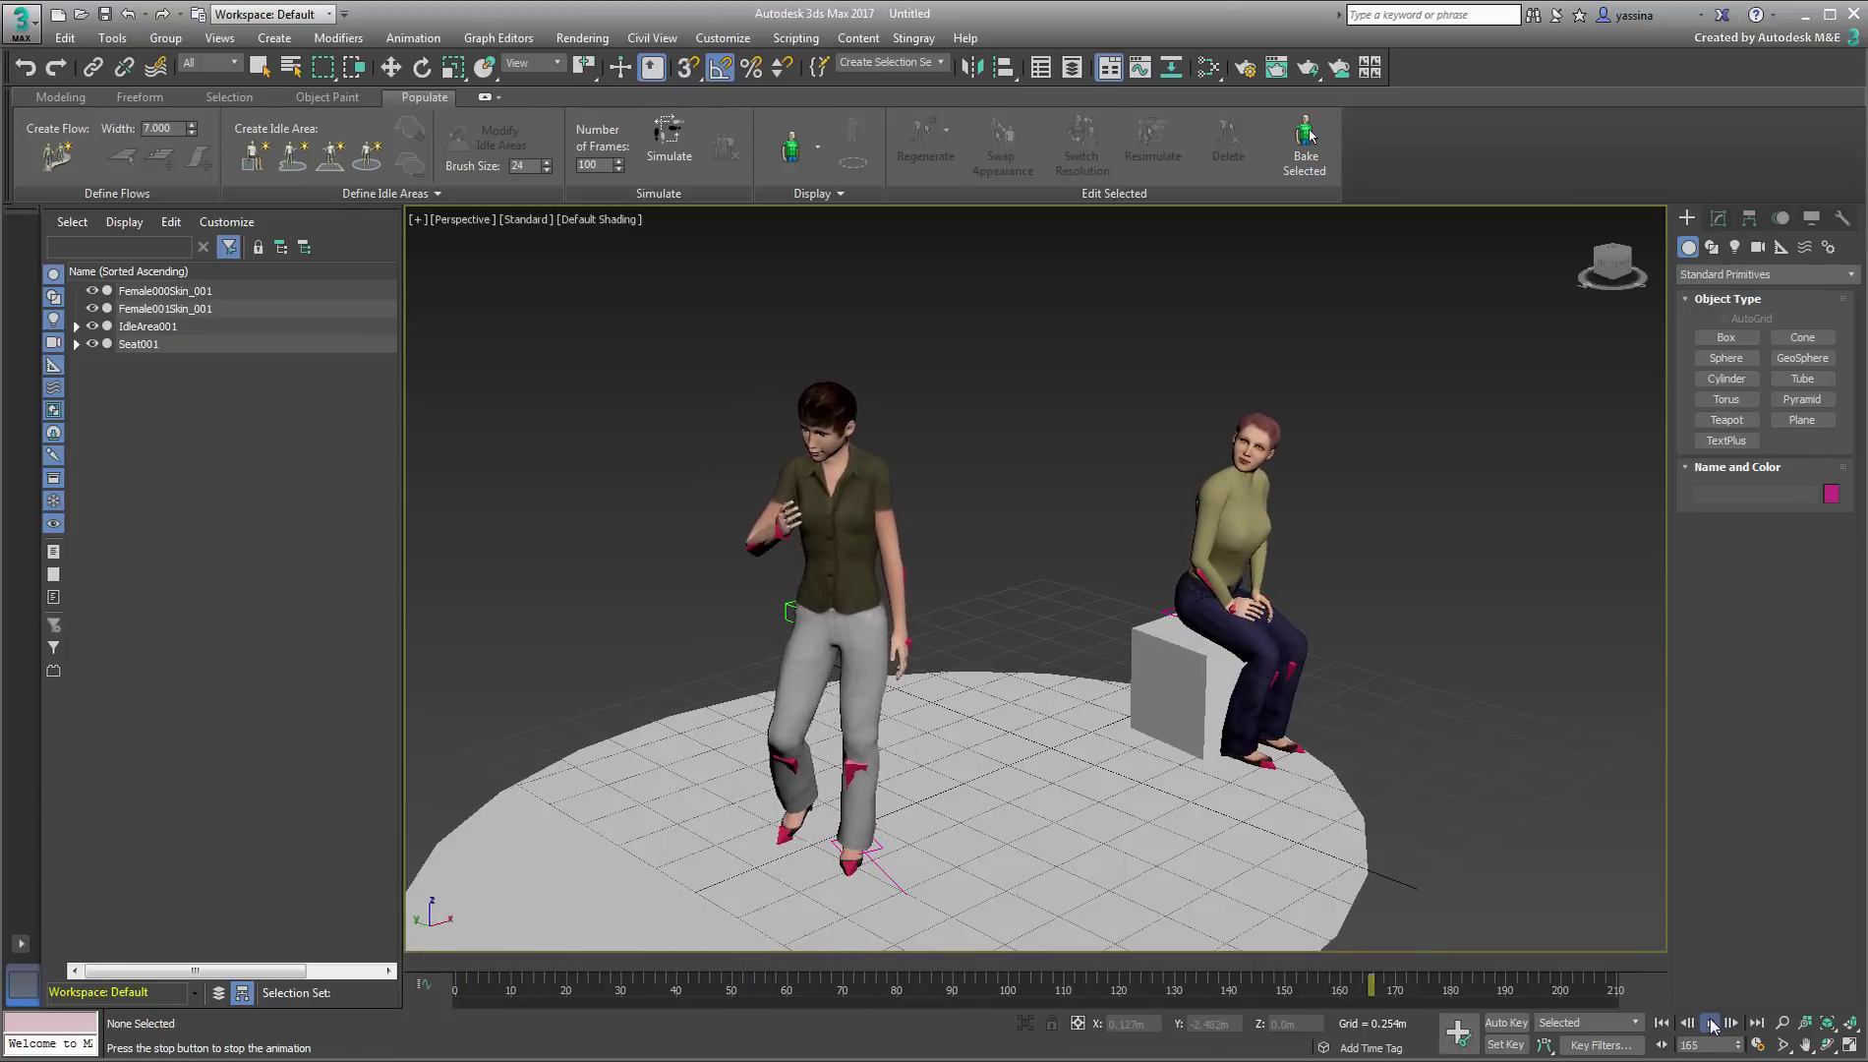
left_click(1712, 1022)
left_click(1662, 1024)
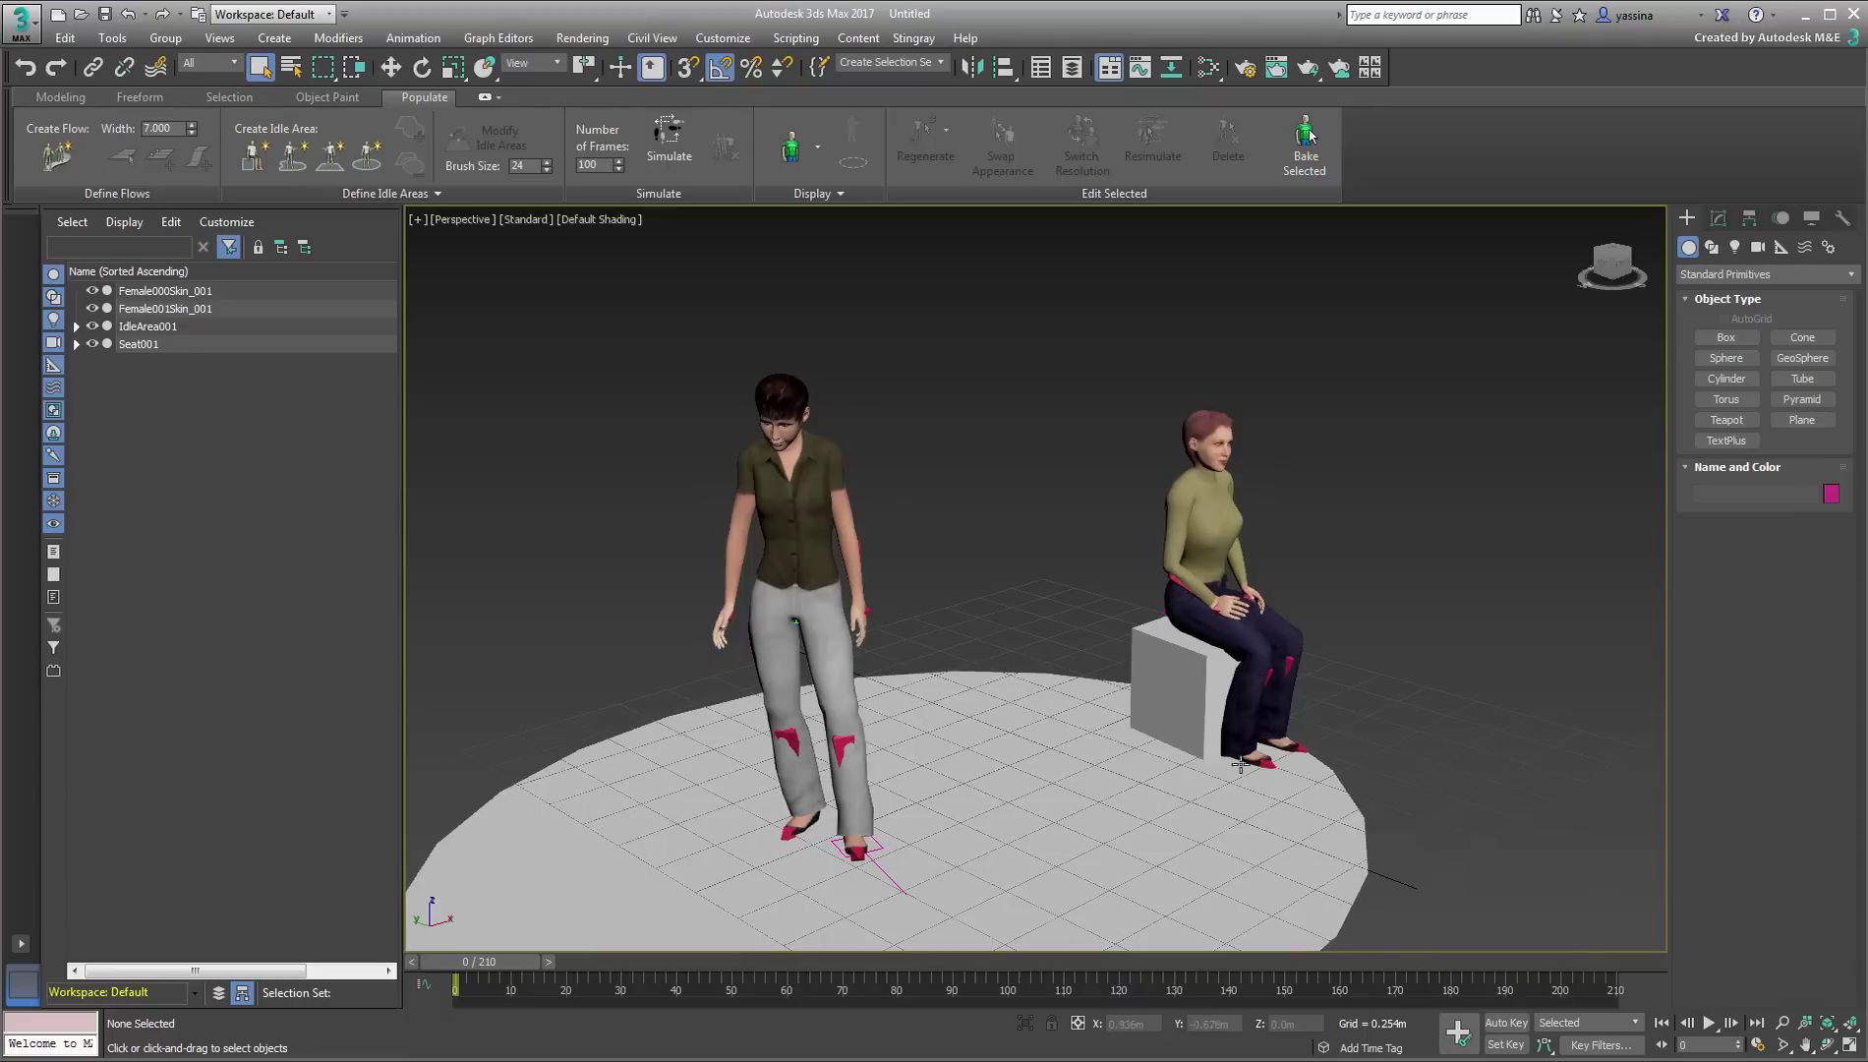
Select Female000COM1 with all its child bones plus the Female000Skin_001 mesh
left_click(828, 750)
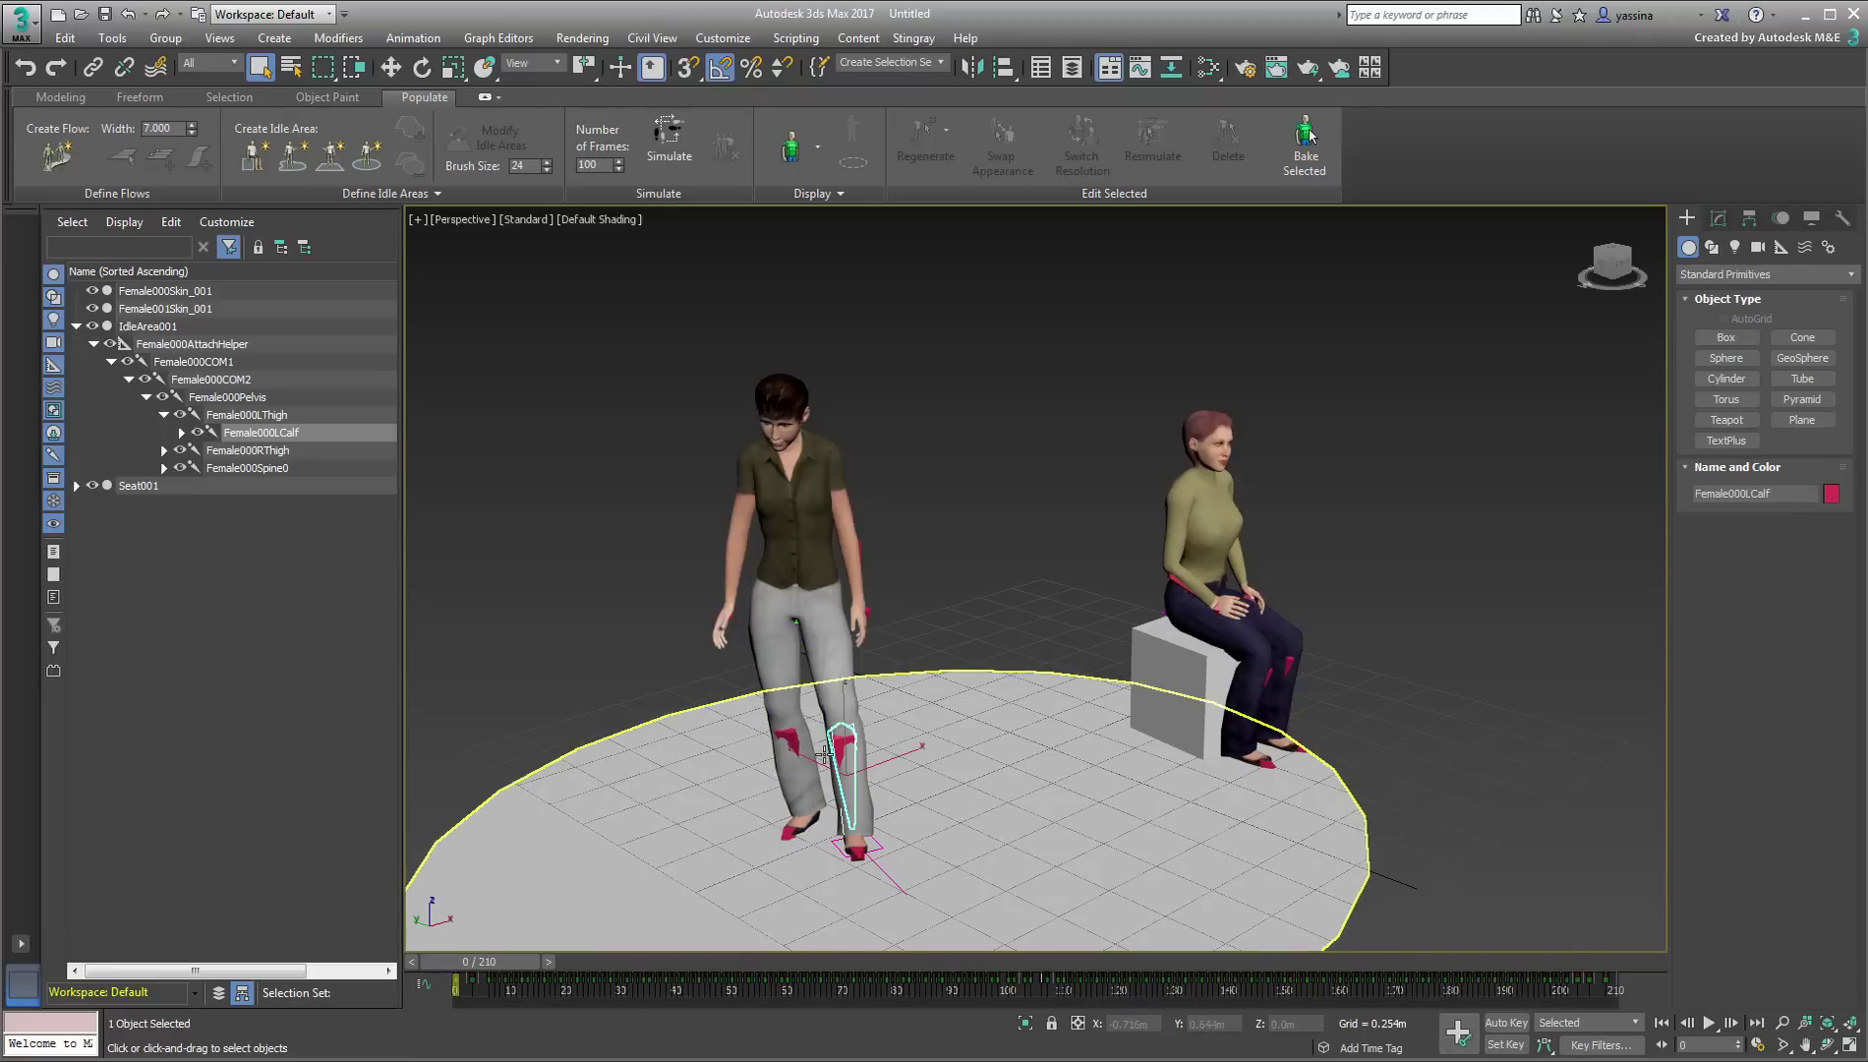
left_click(209, 363)
right_click(209, 364)
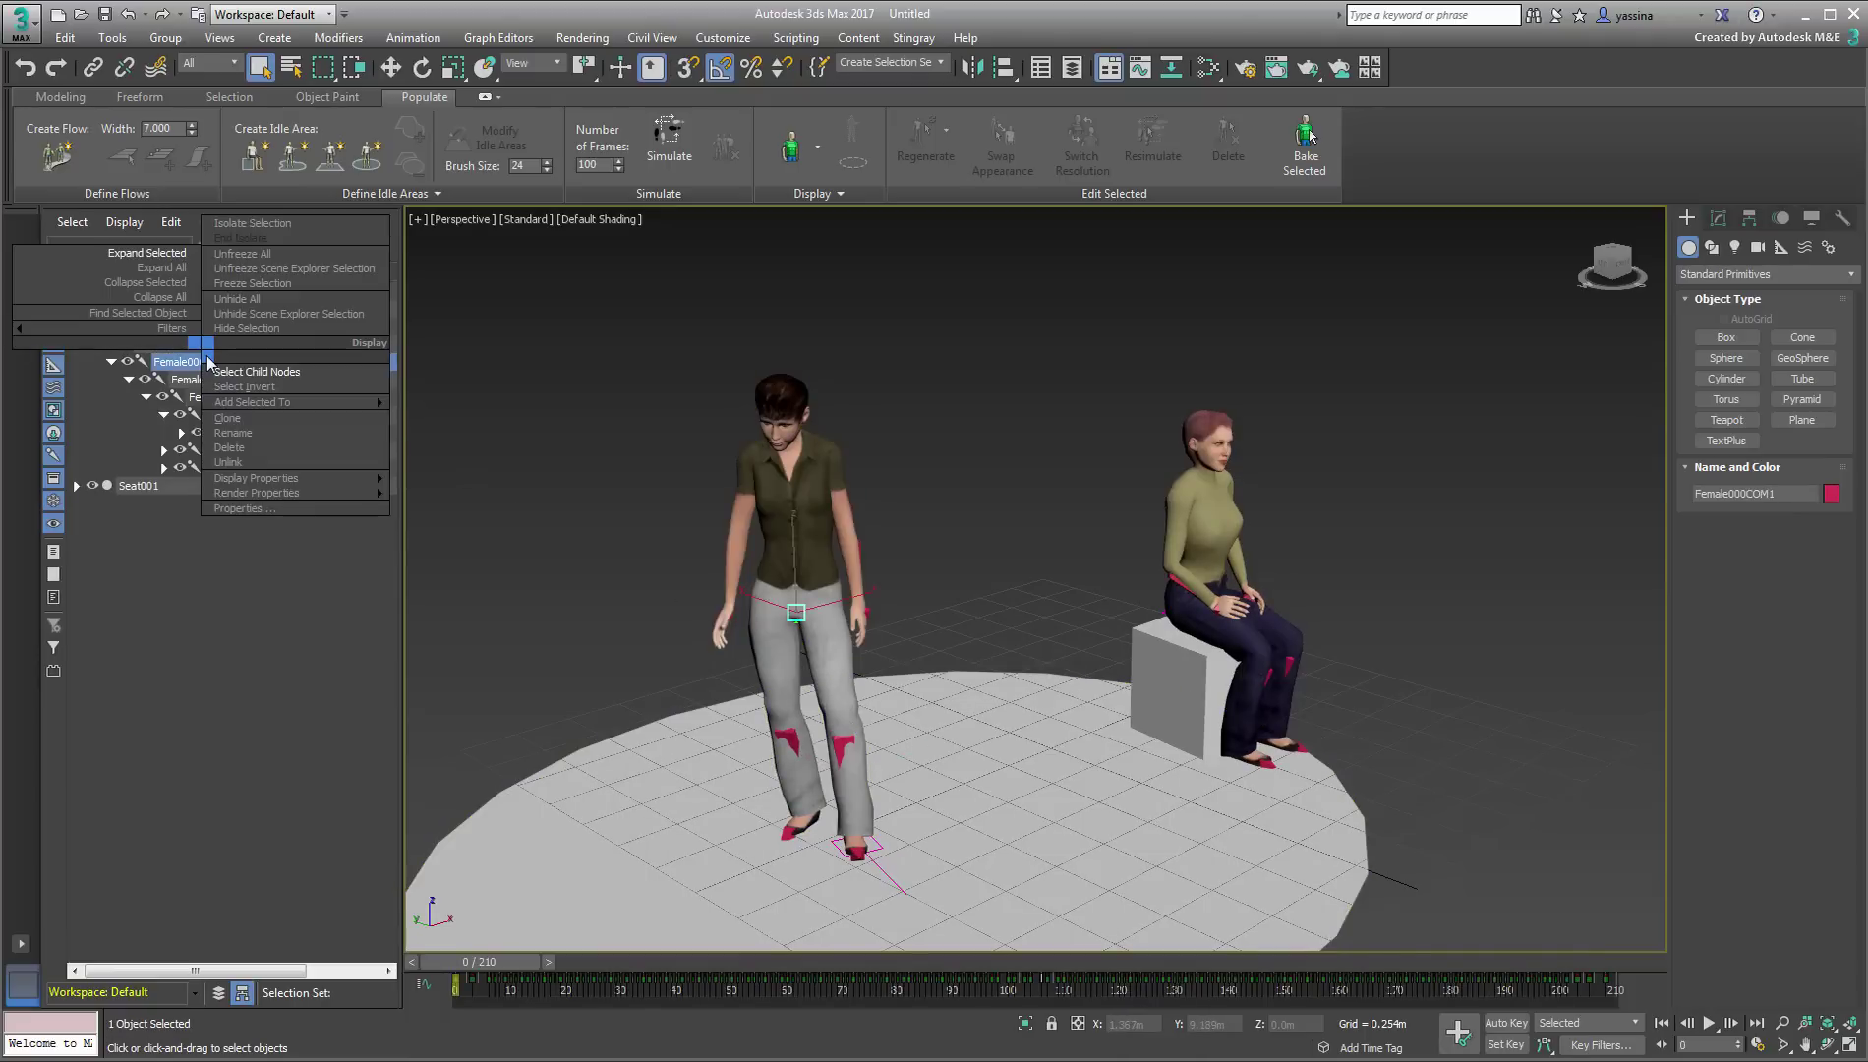
left_click(226, 376)
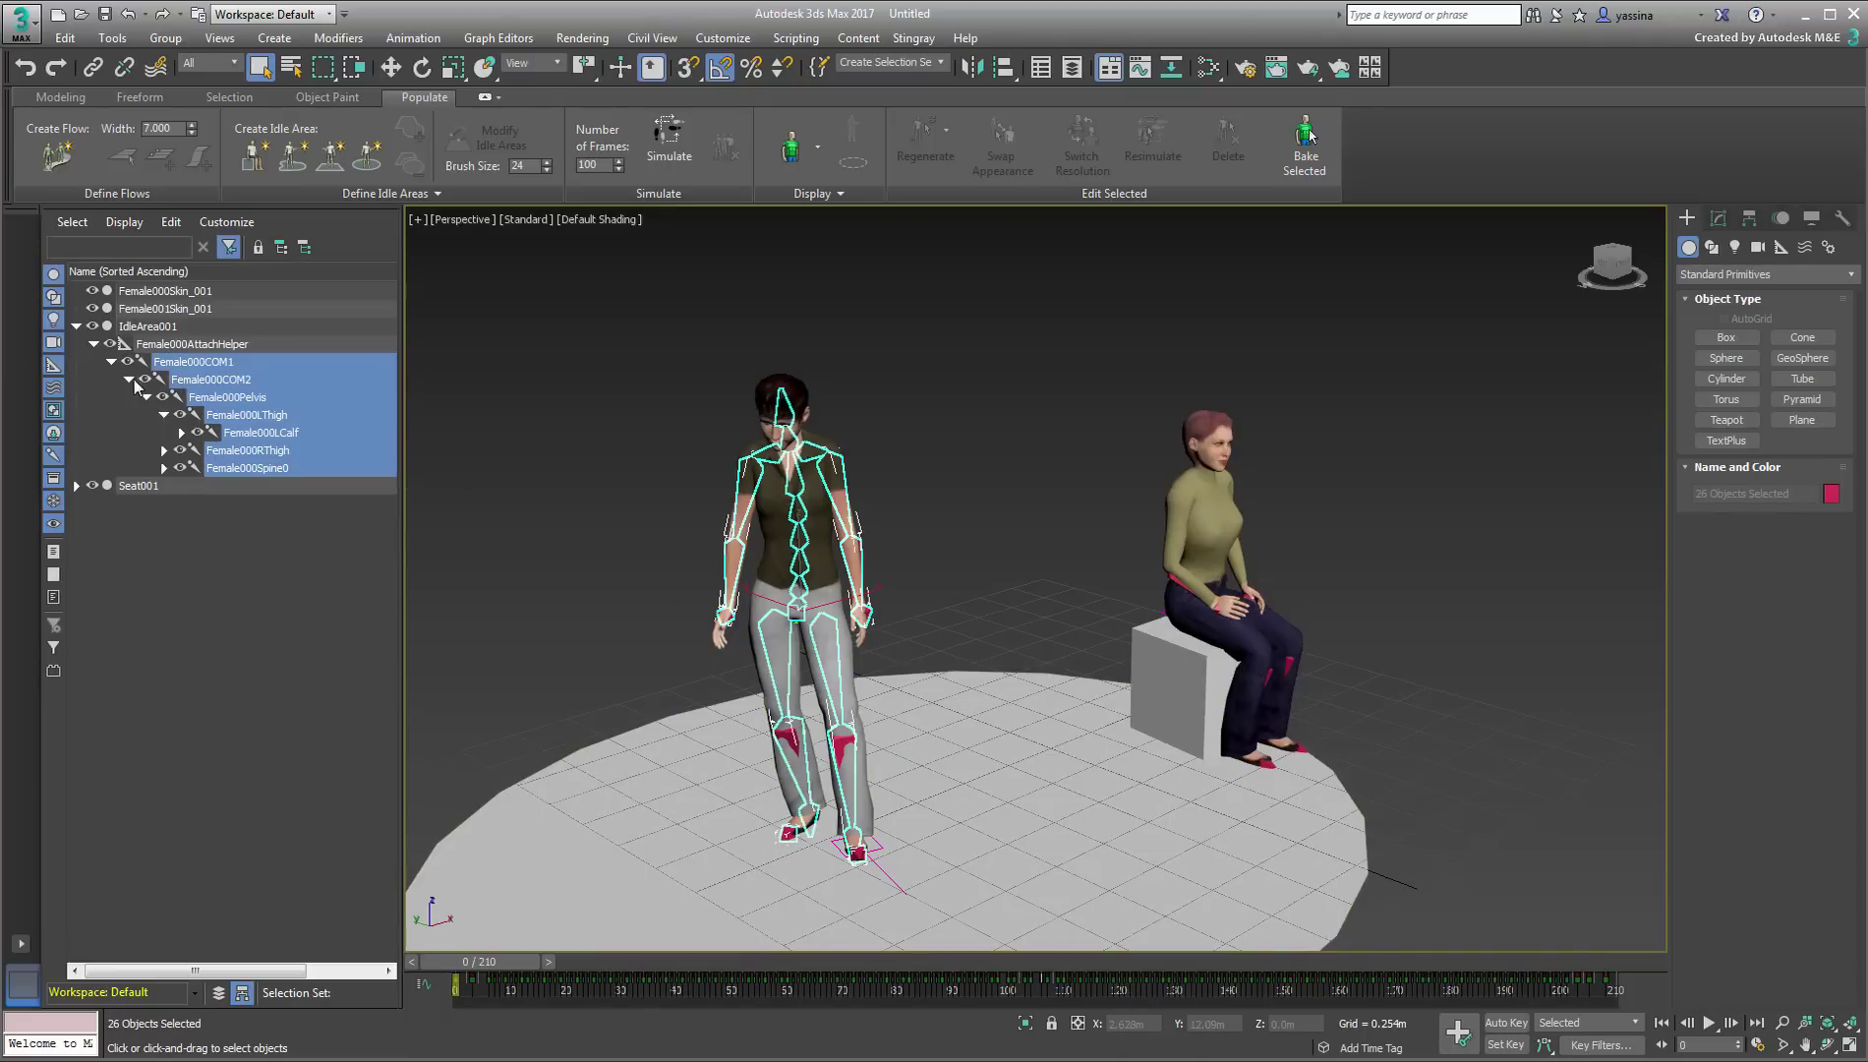
right_click(195, 367)
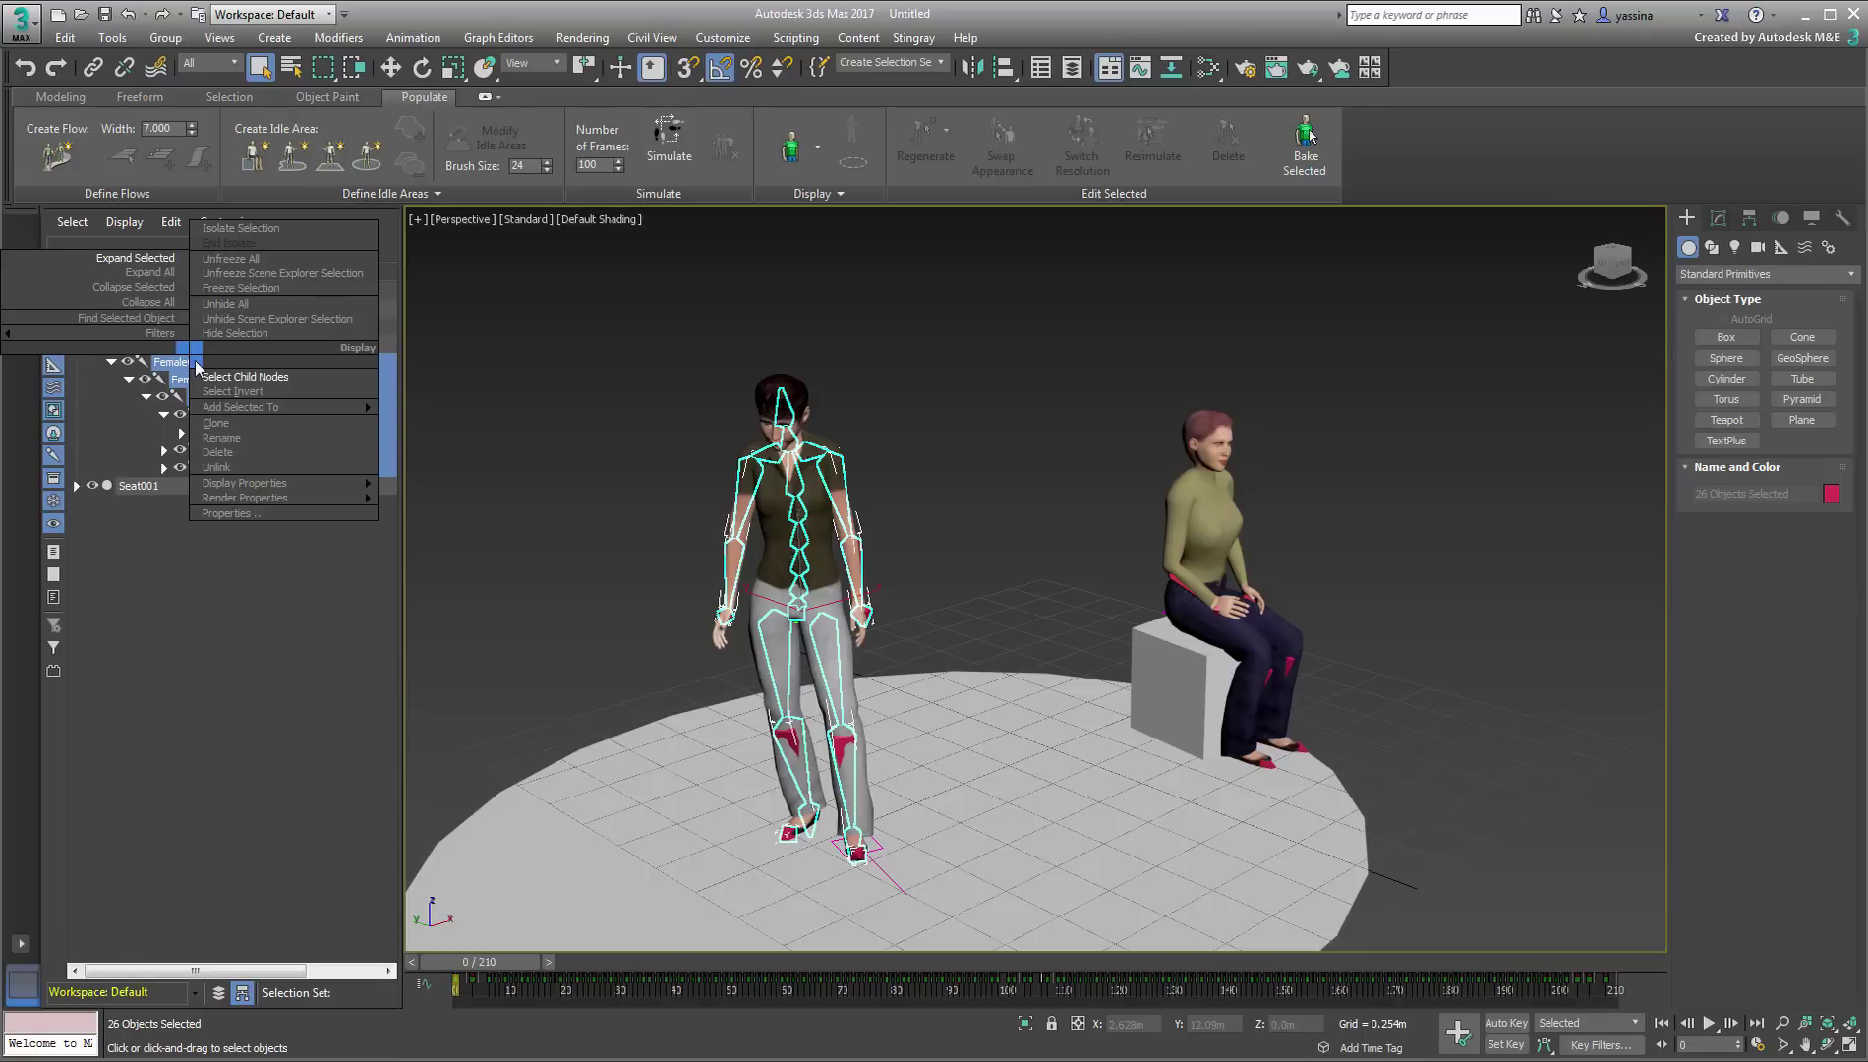
left_click(147, 259)
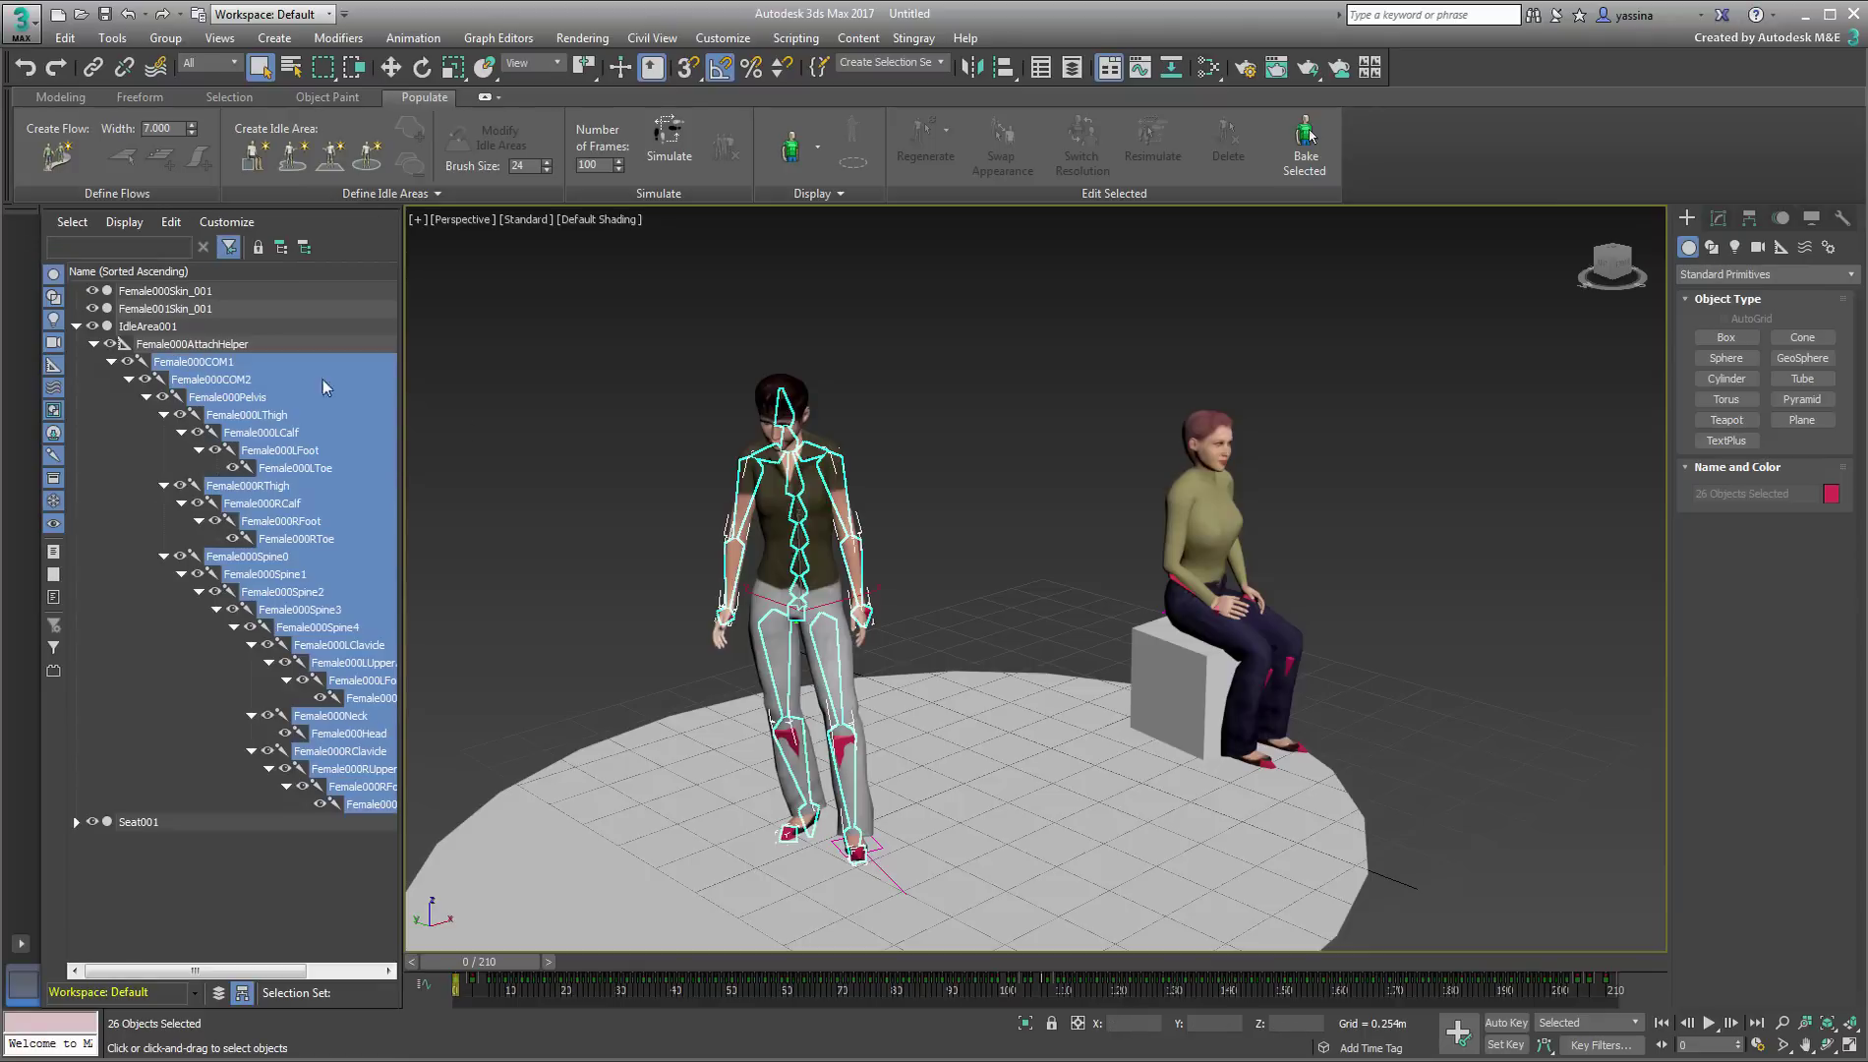
left_click(747, 435, "ctrl")
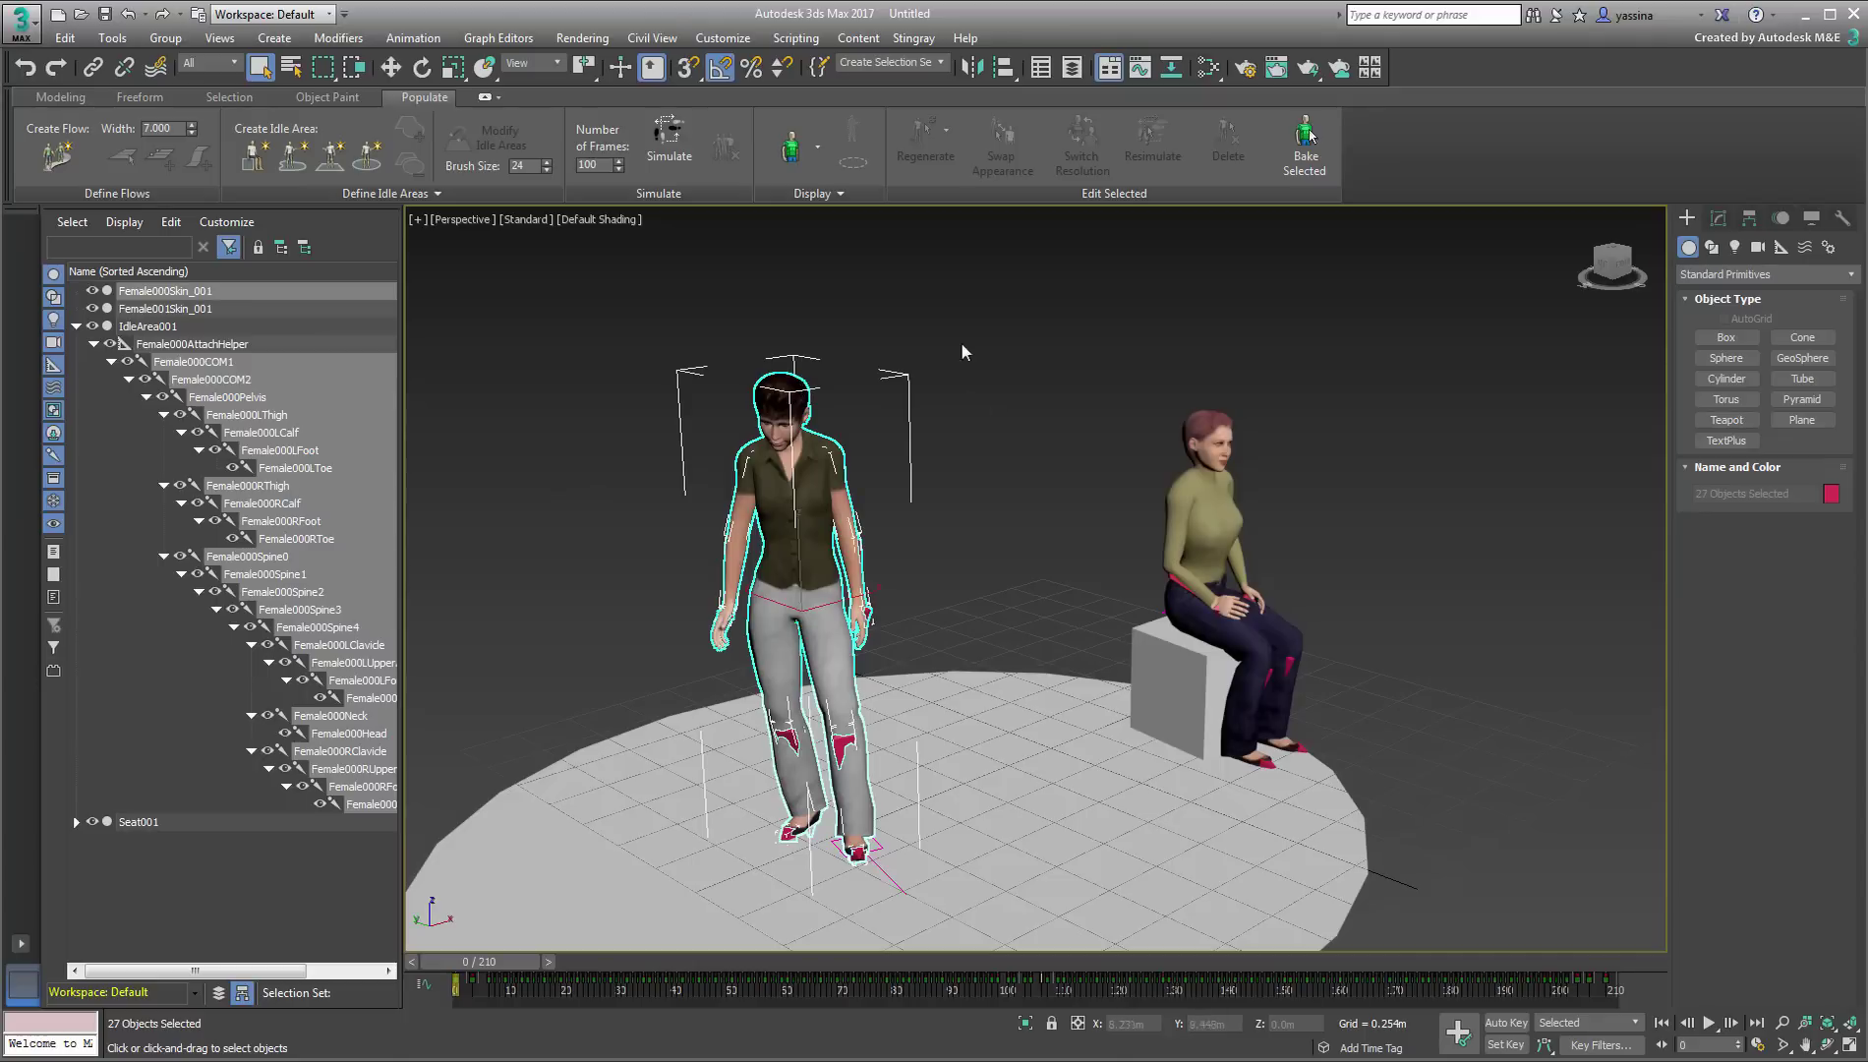
Send the selection to Stingray, replacing content/models/Lady_Standing.fbx
left_click(923, 40)
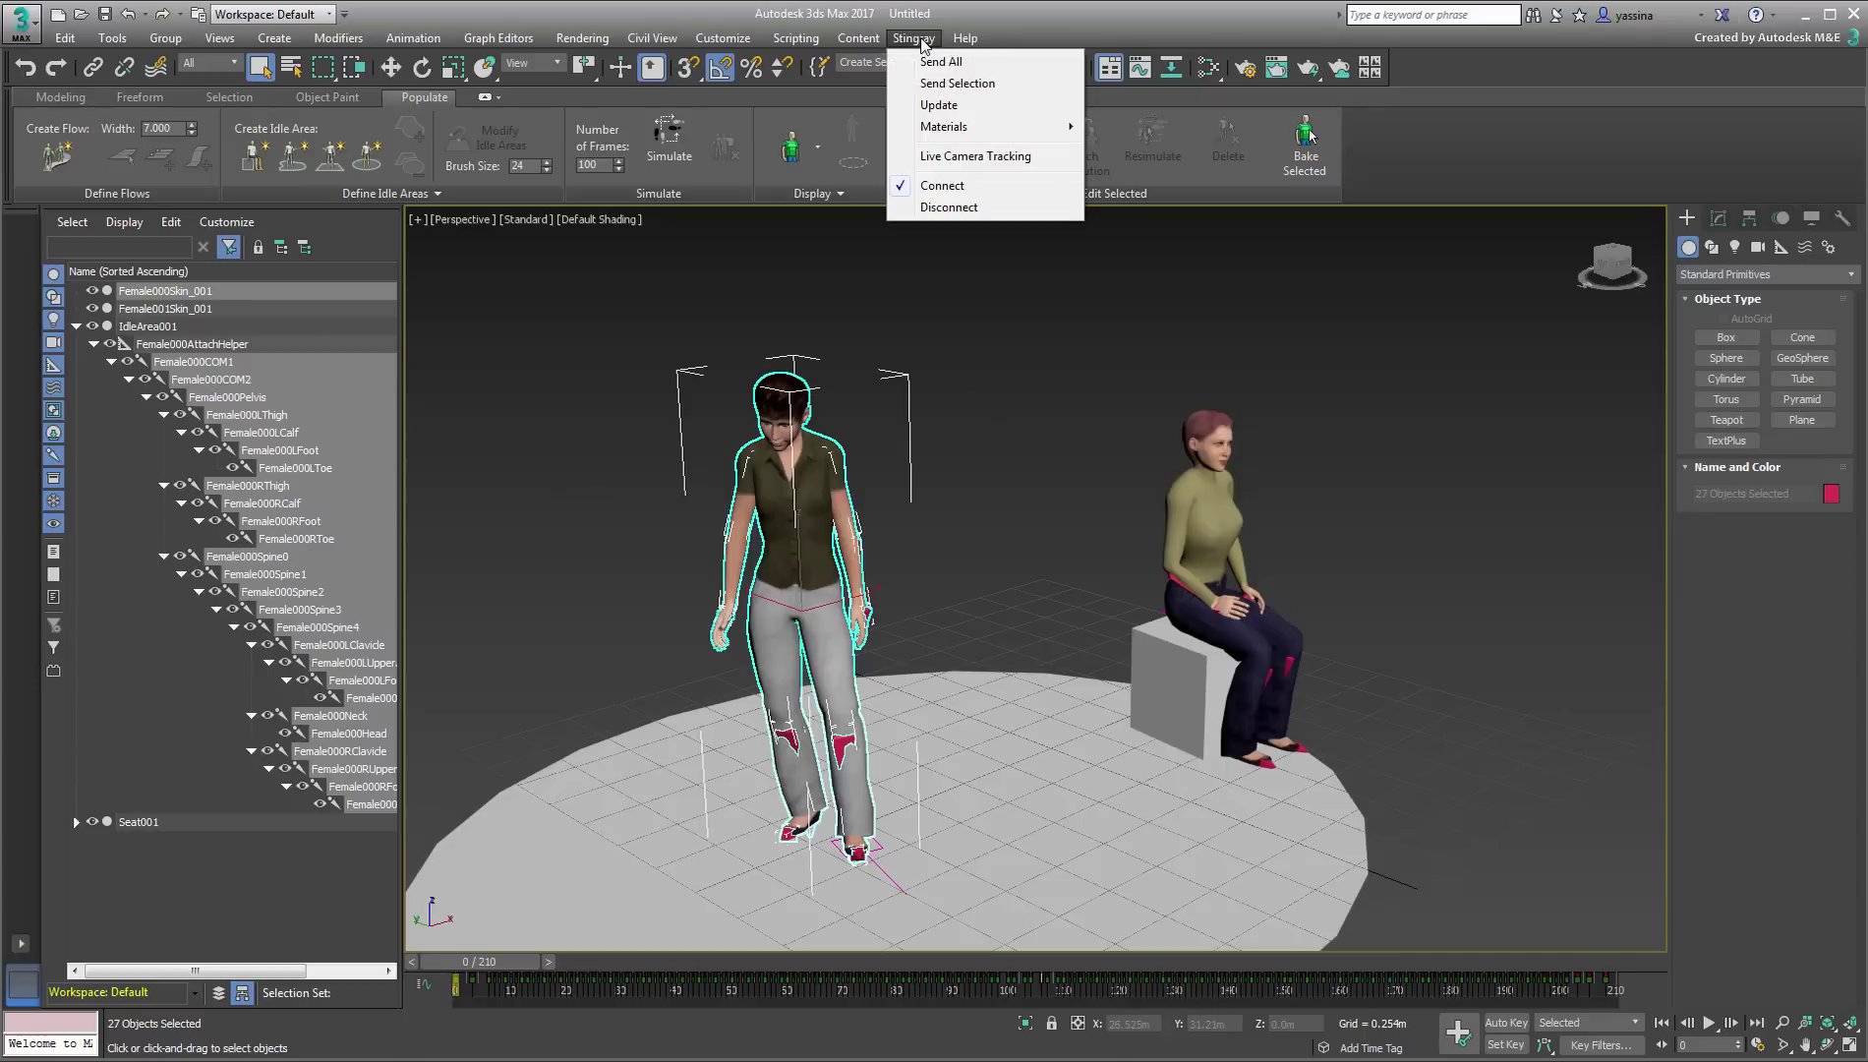
left_click(949, 84)
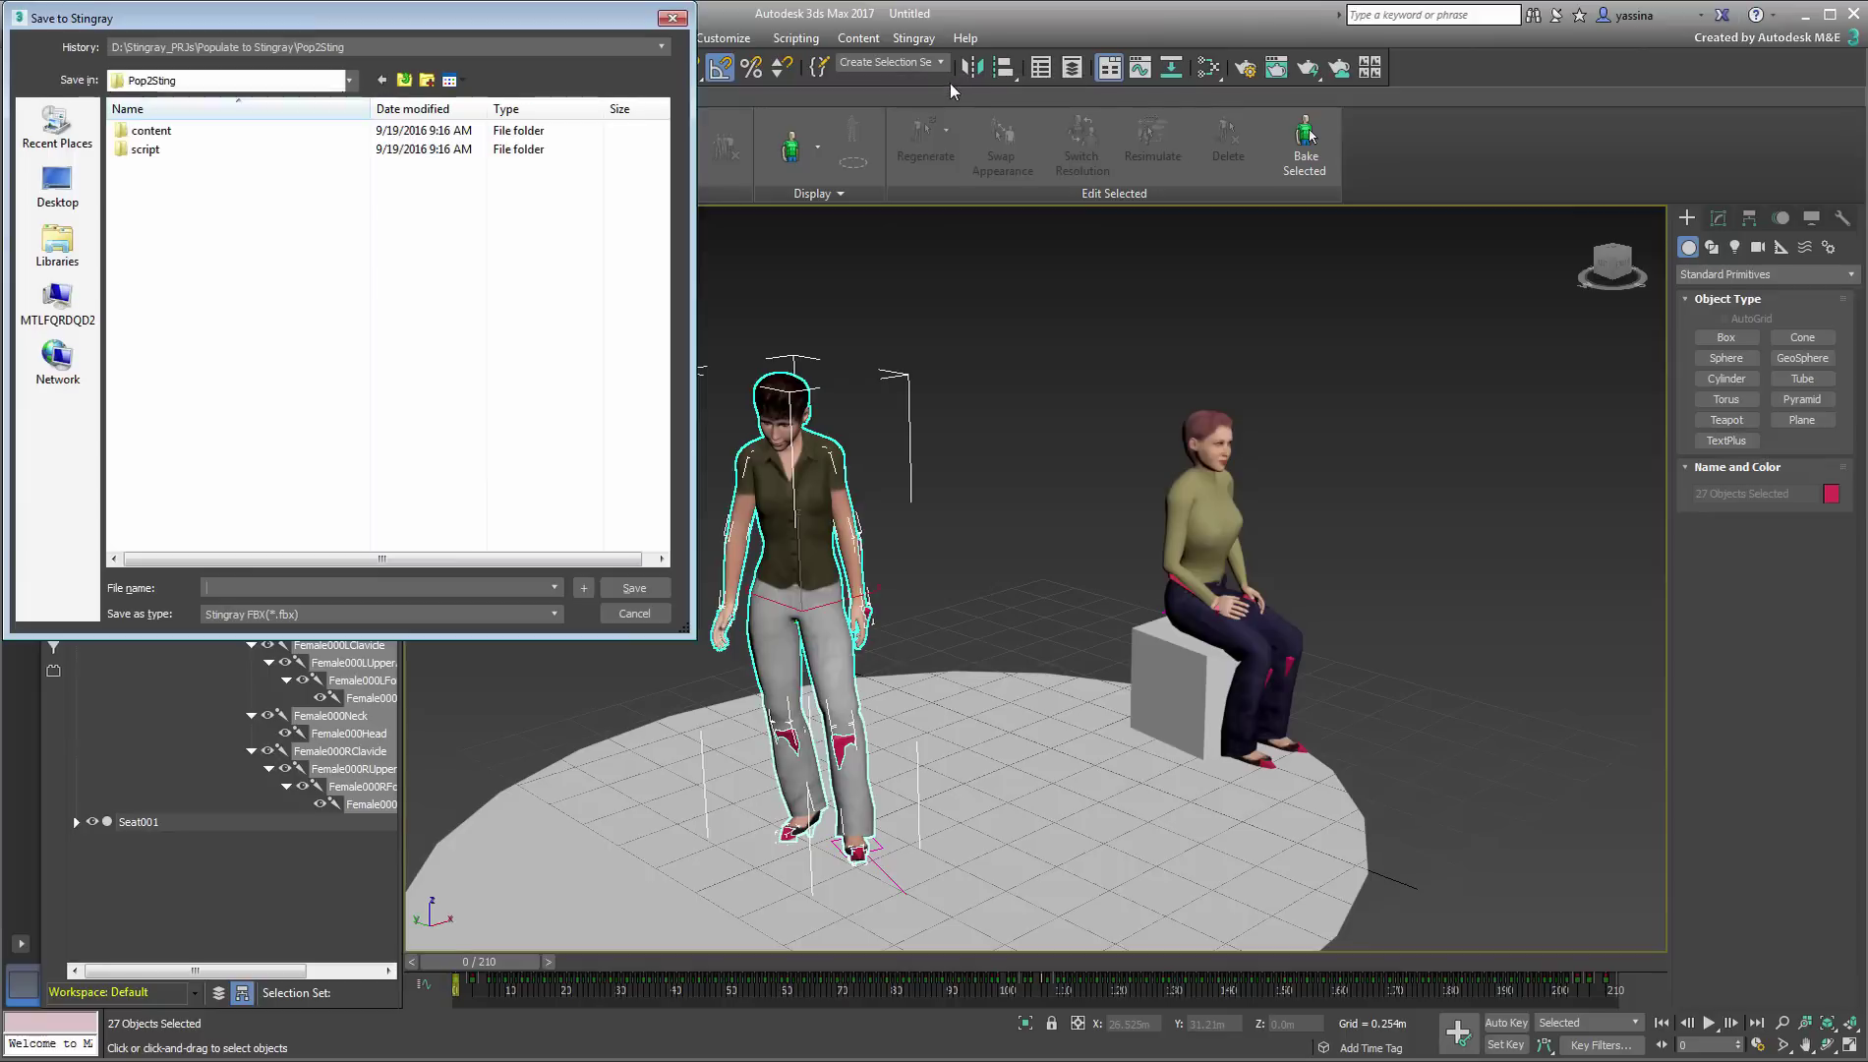
double_click(148, 131)
double_click(152, 186)
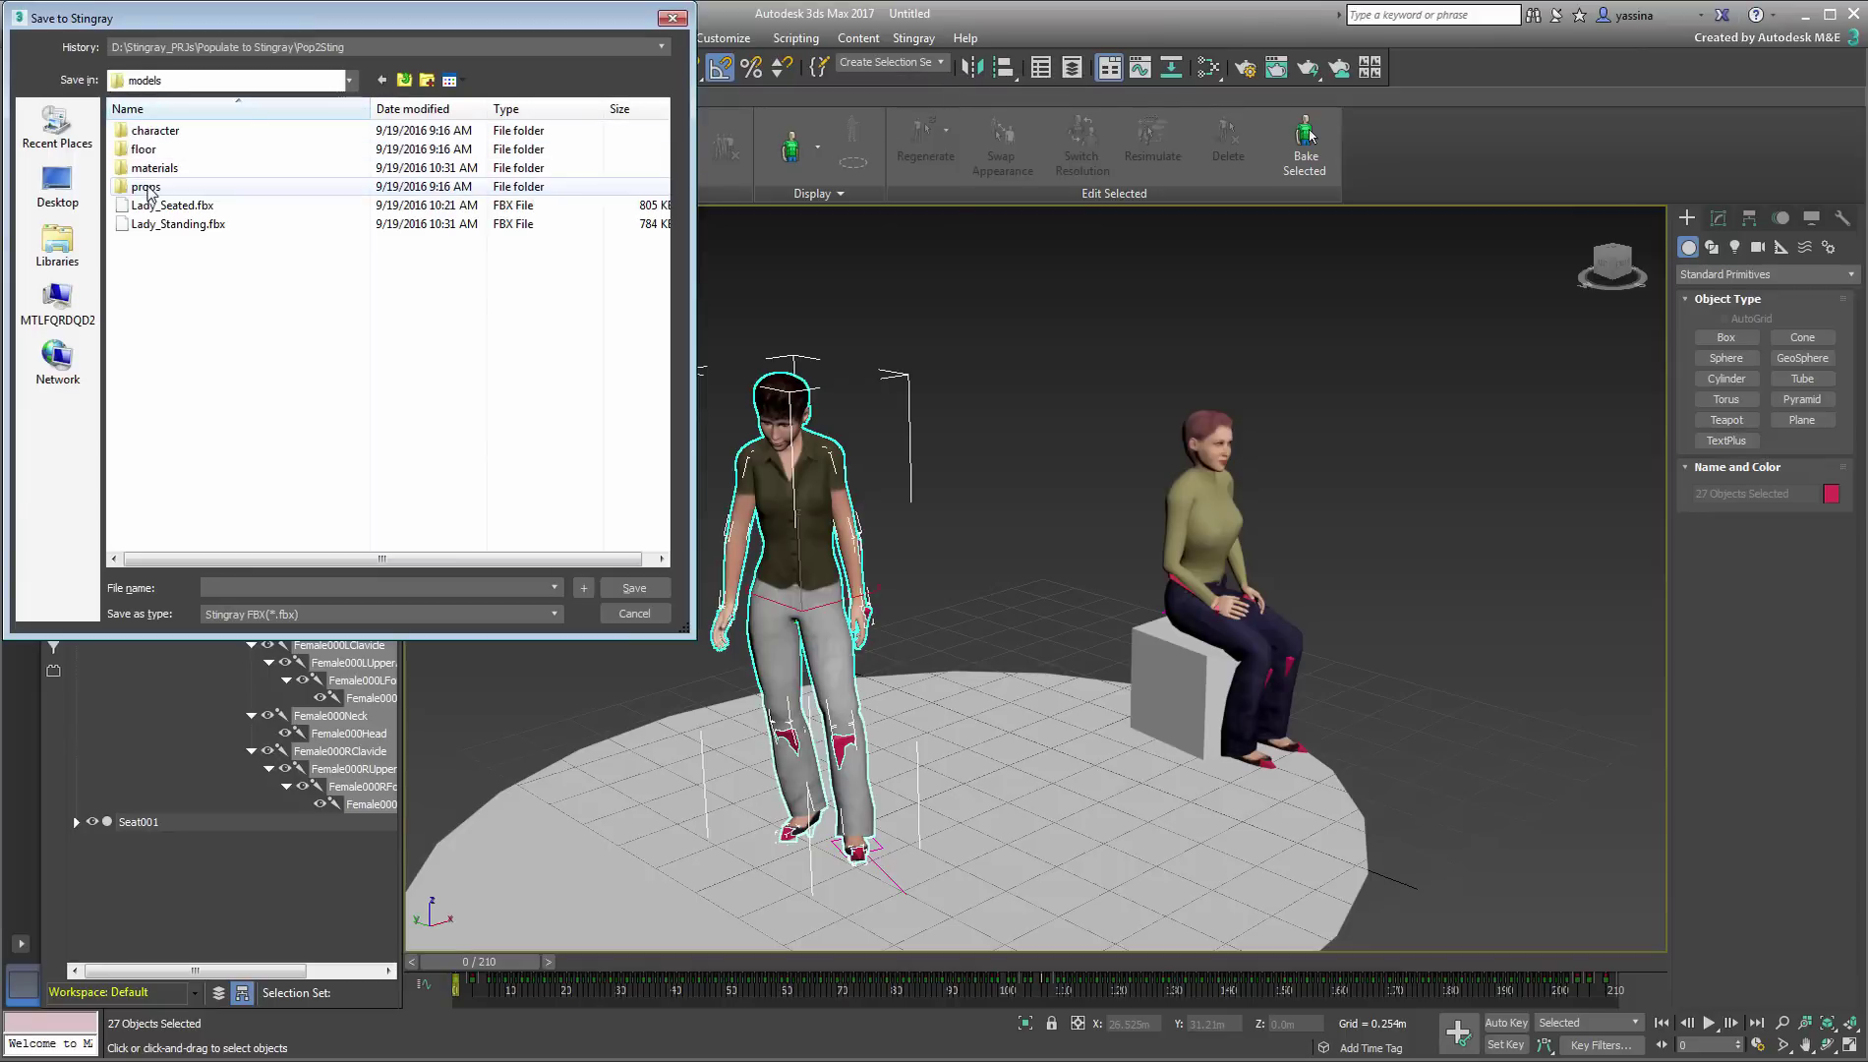
left_click(177, 225)
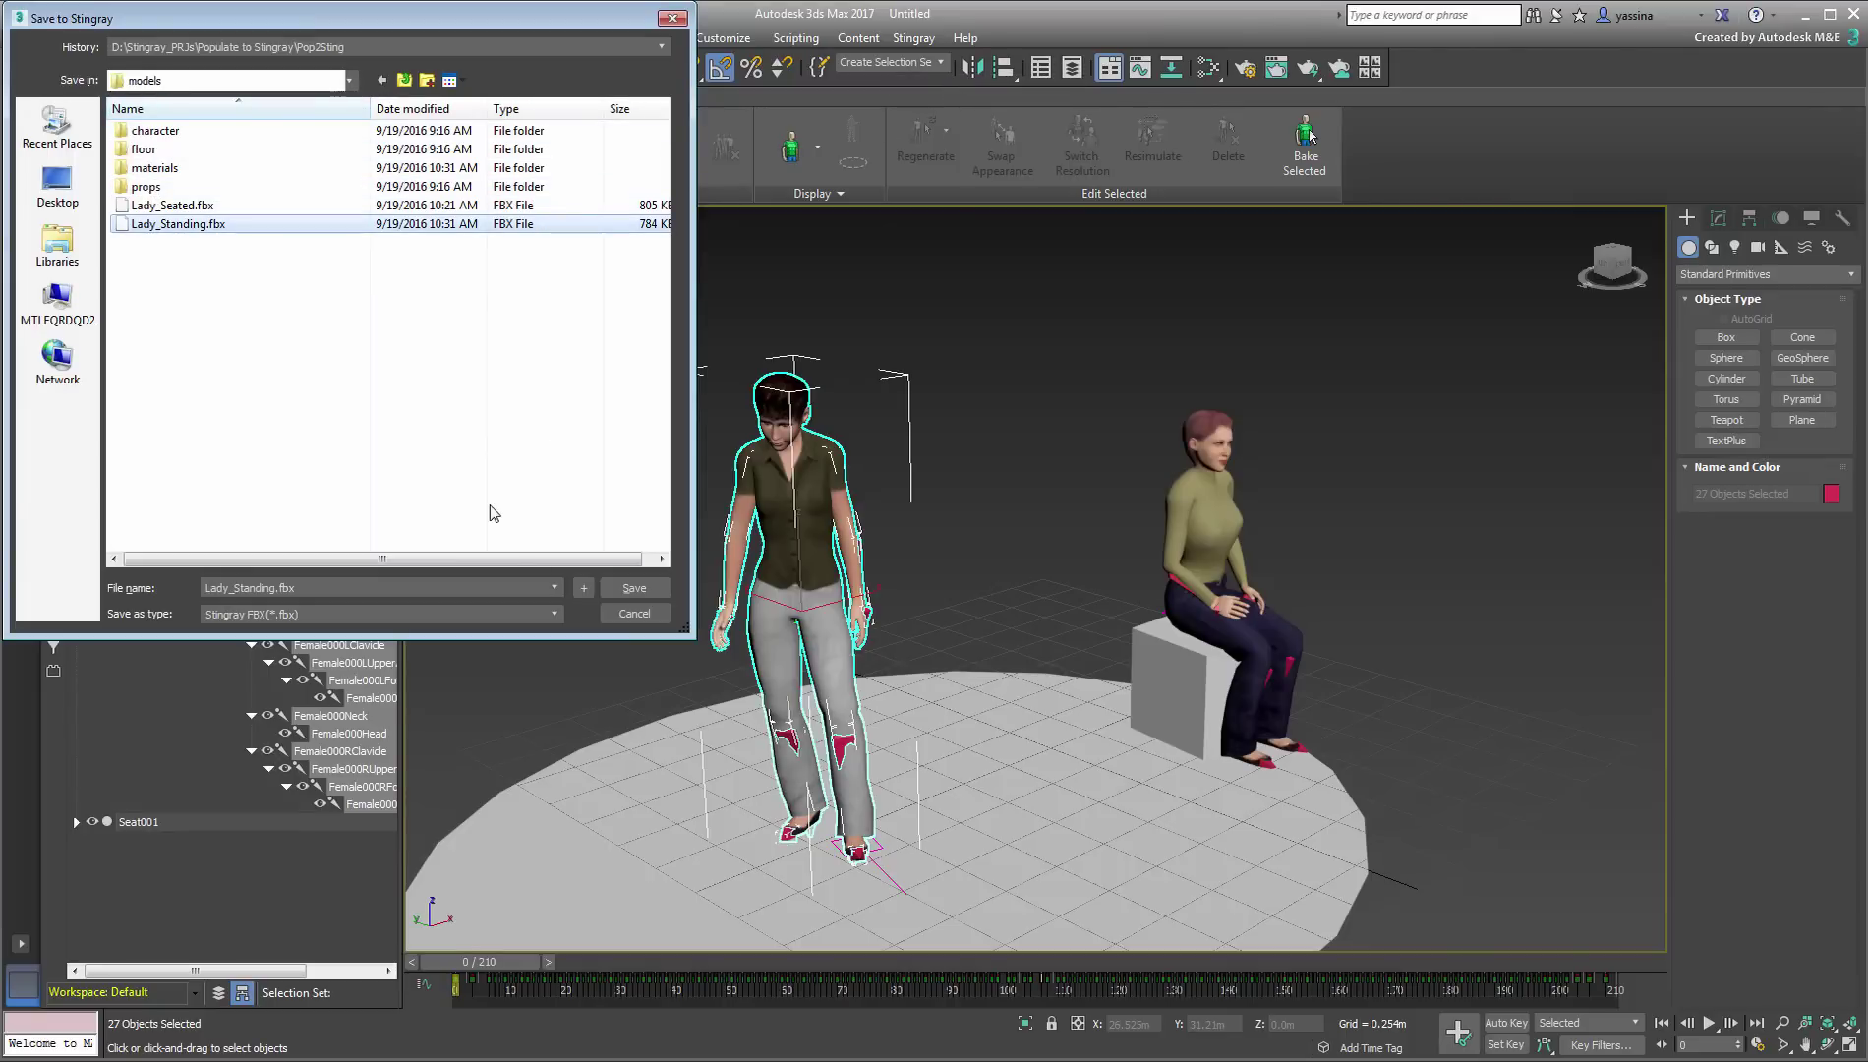
left_click(633, 587)
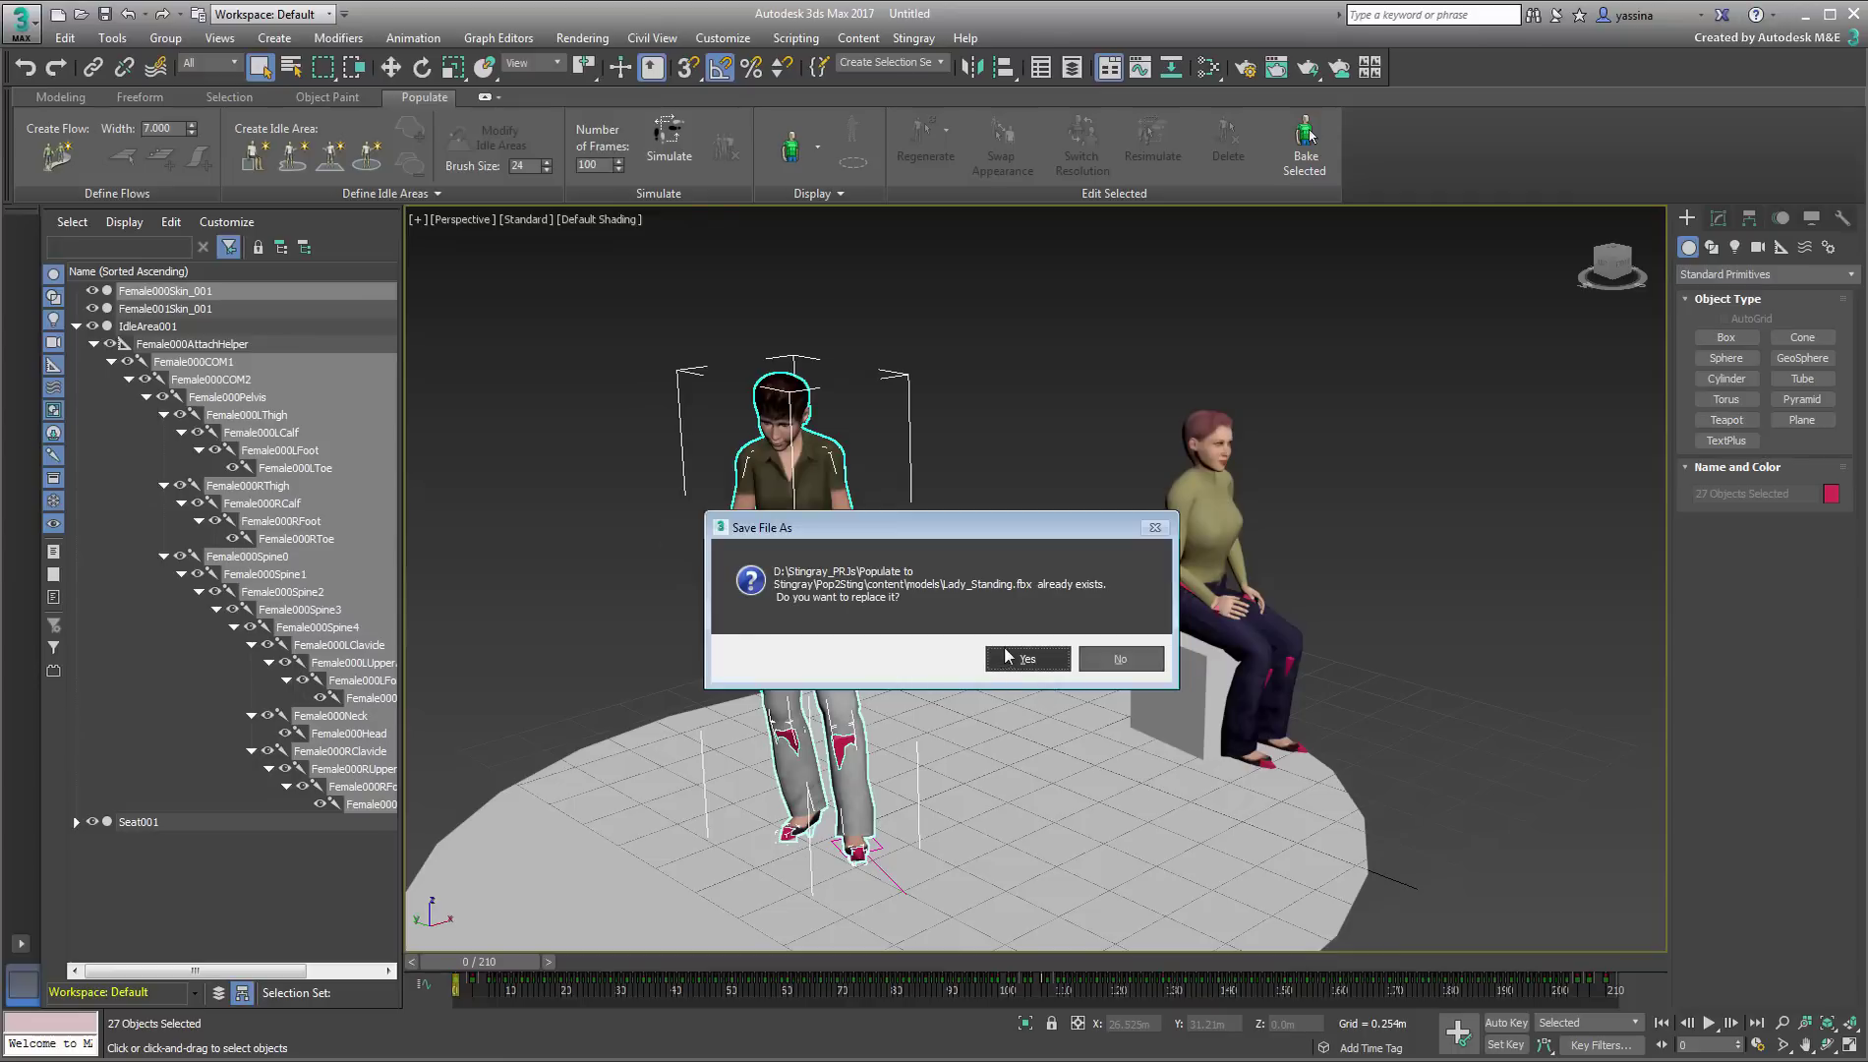
left_click(1019, 664)
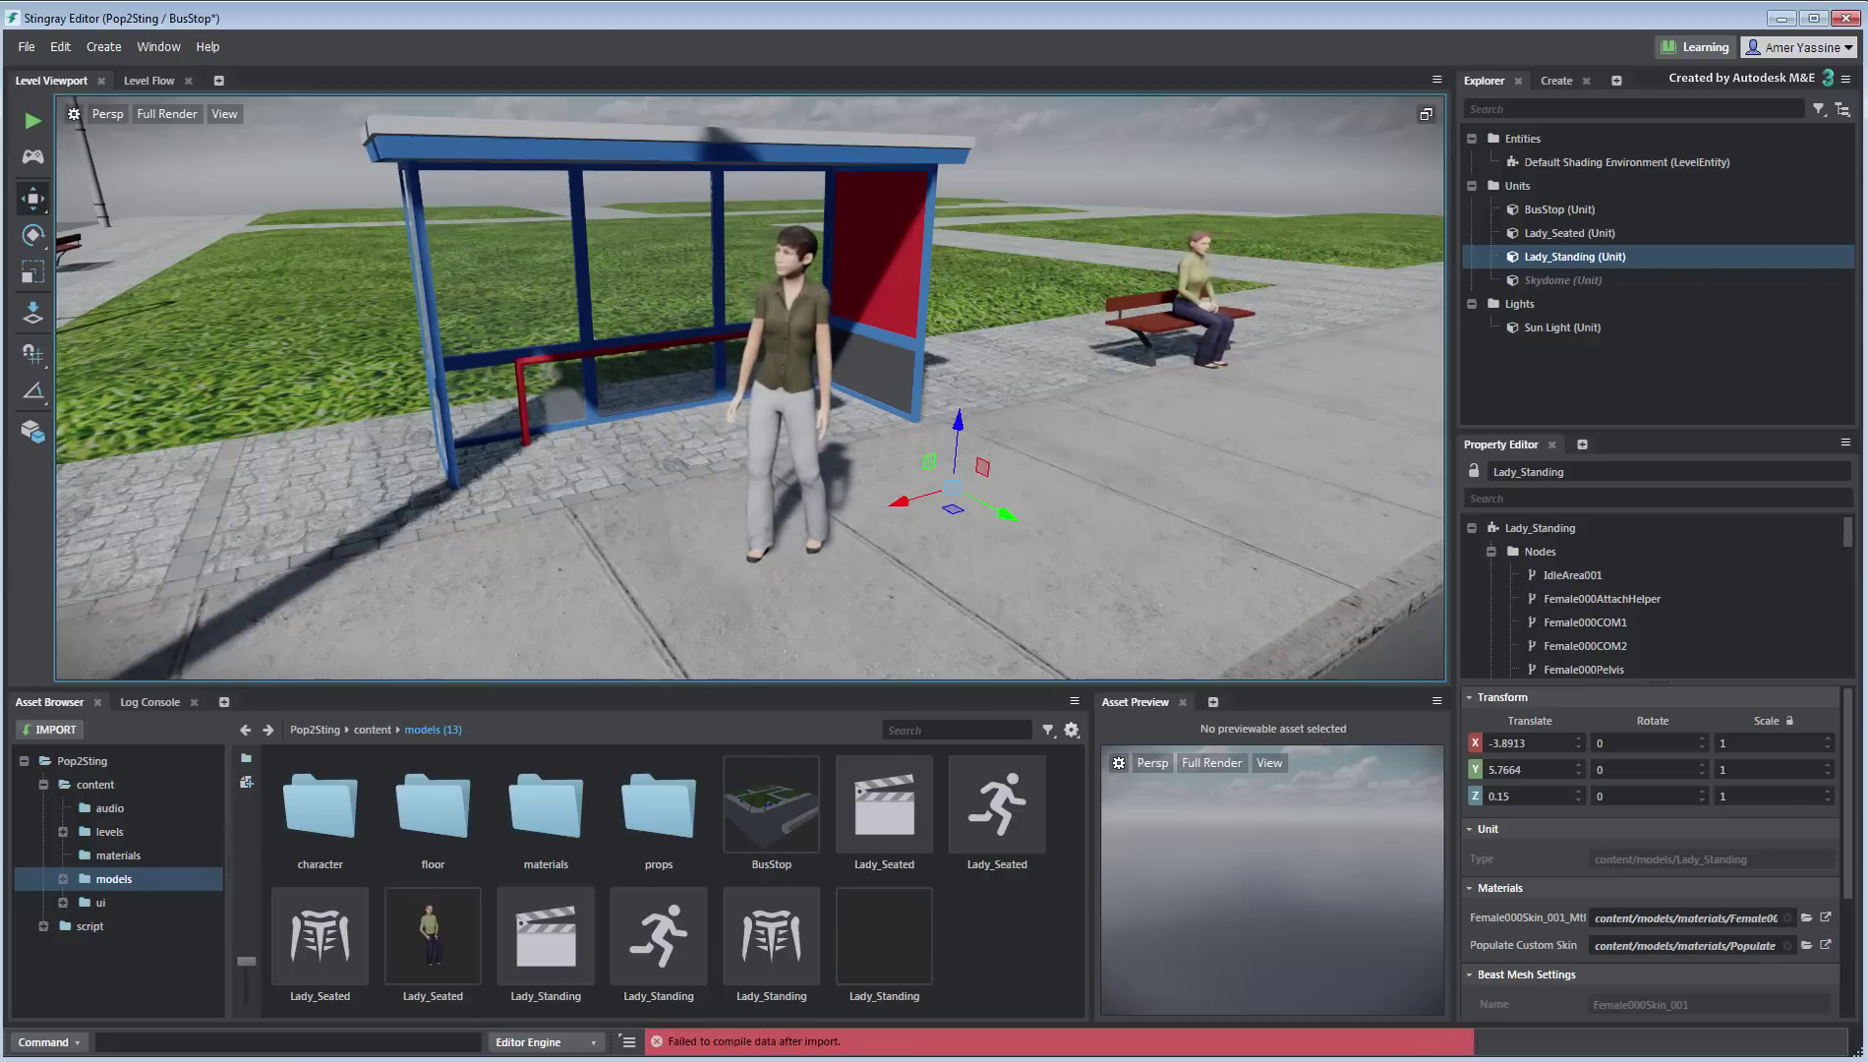
Show the Lady_Standing unit from the models folder in Asset Preview
left_click(865, 937)
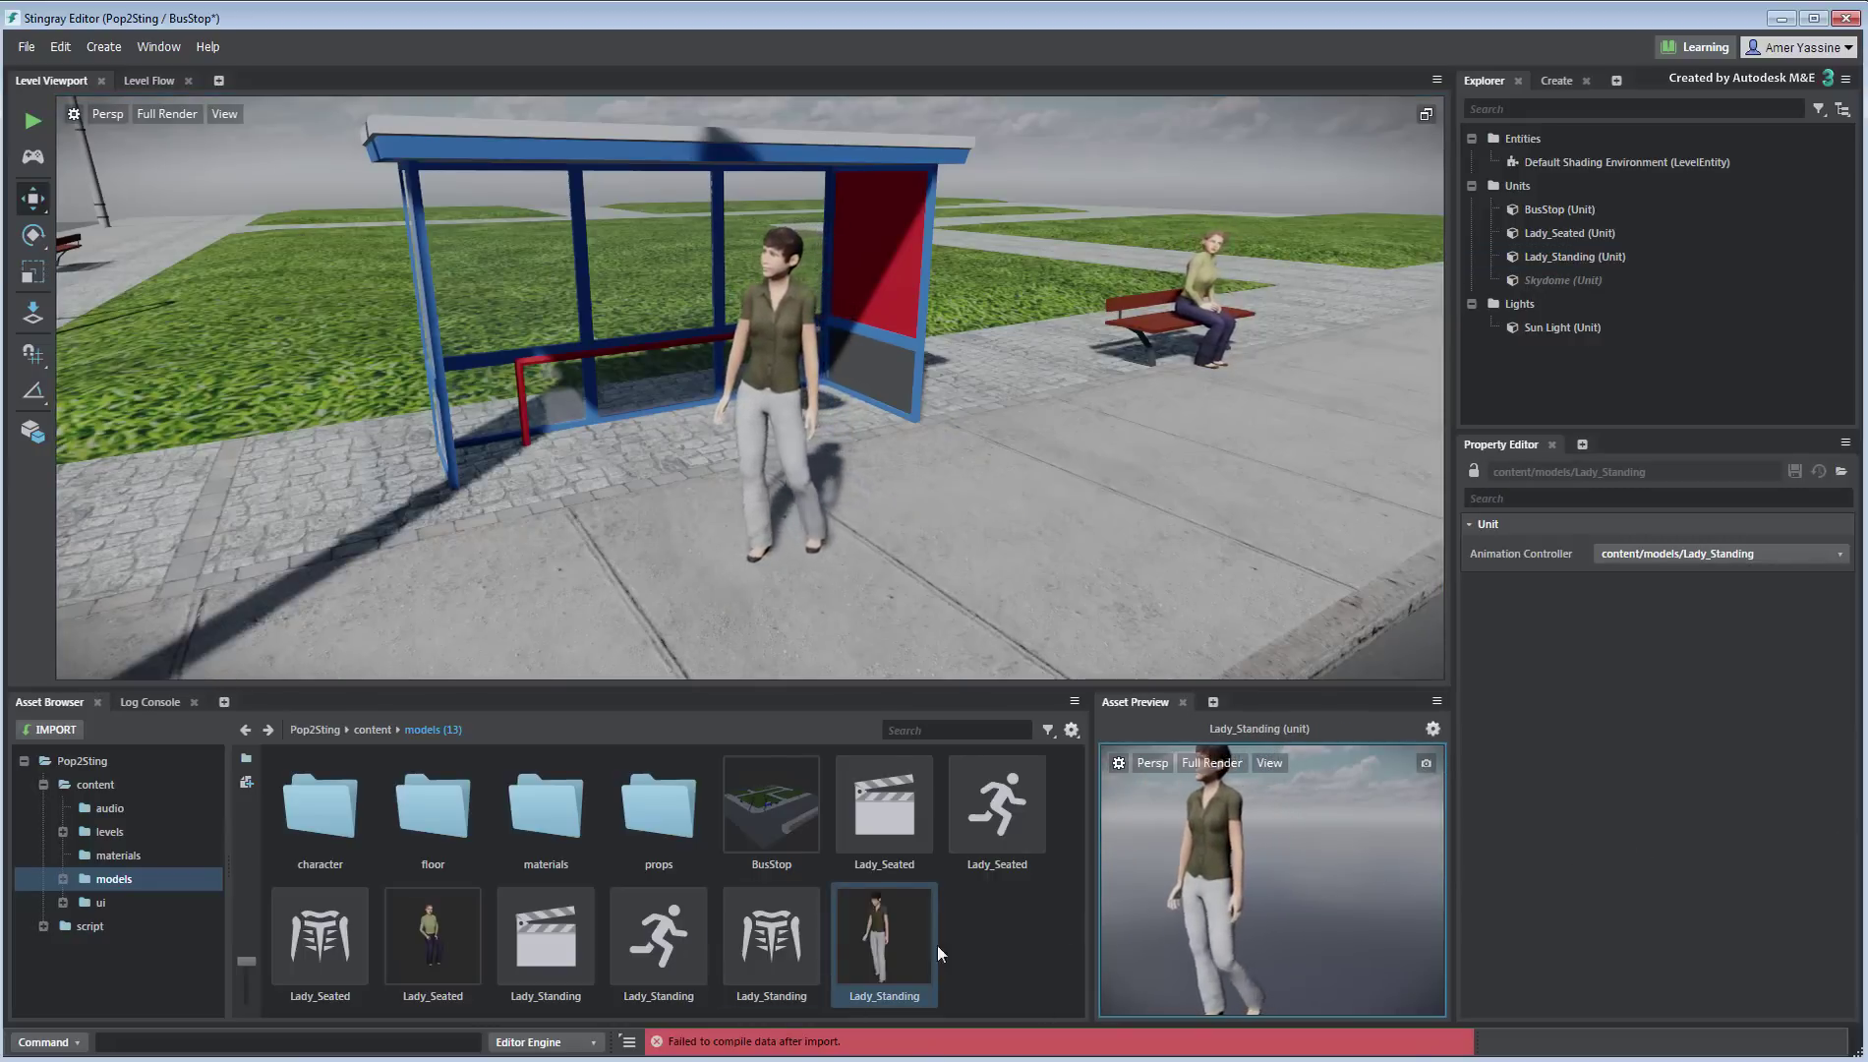
Export the Lady_Standing unit and its related assets as a package named Lady_Standing
right_click(874, 939)
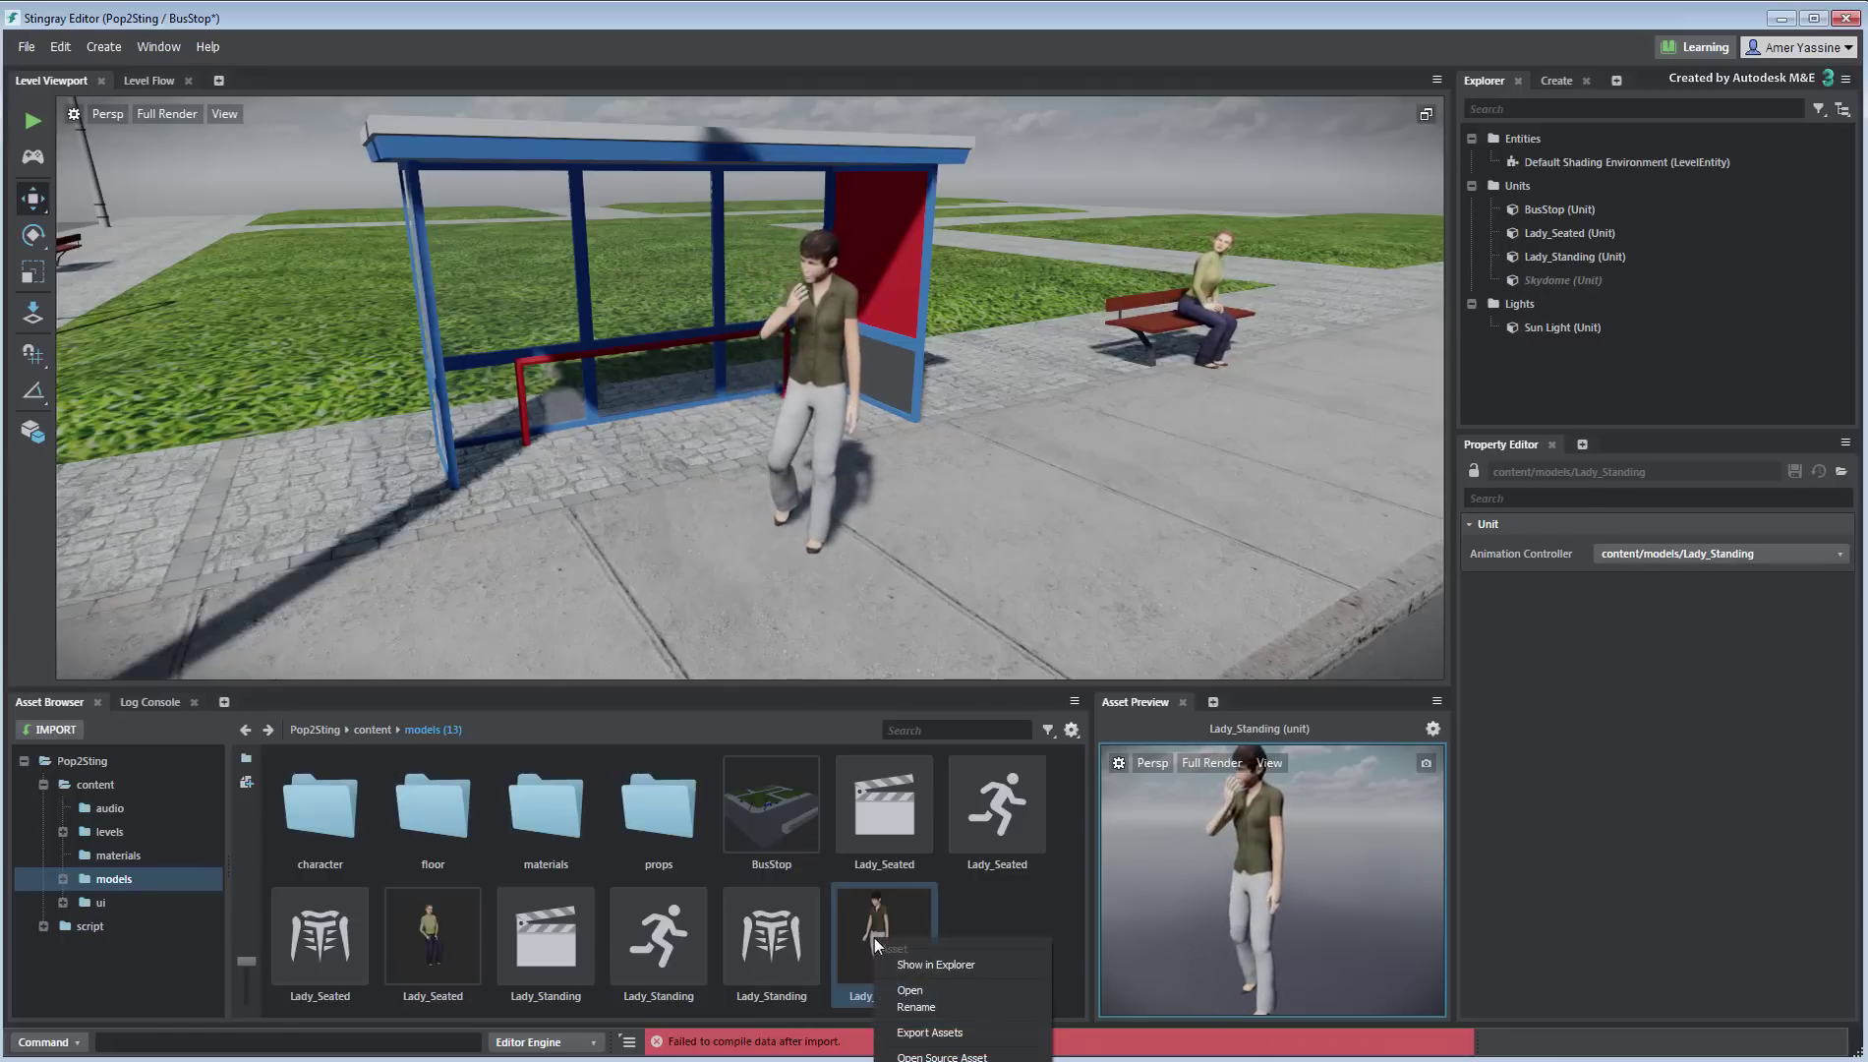
left_click(929, 1032)
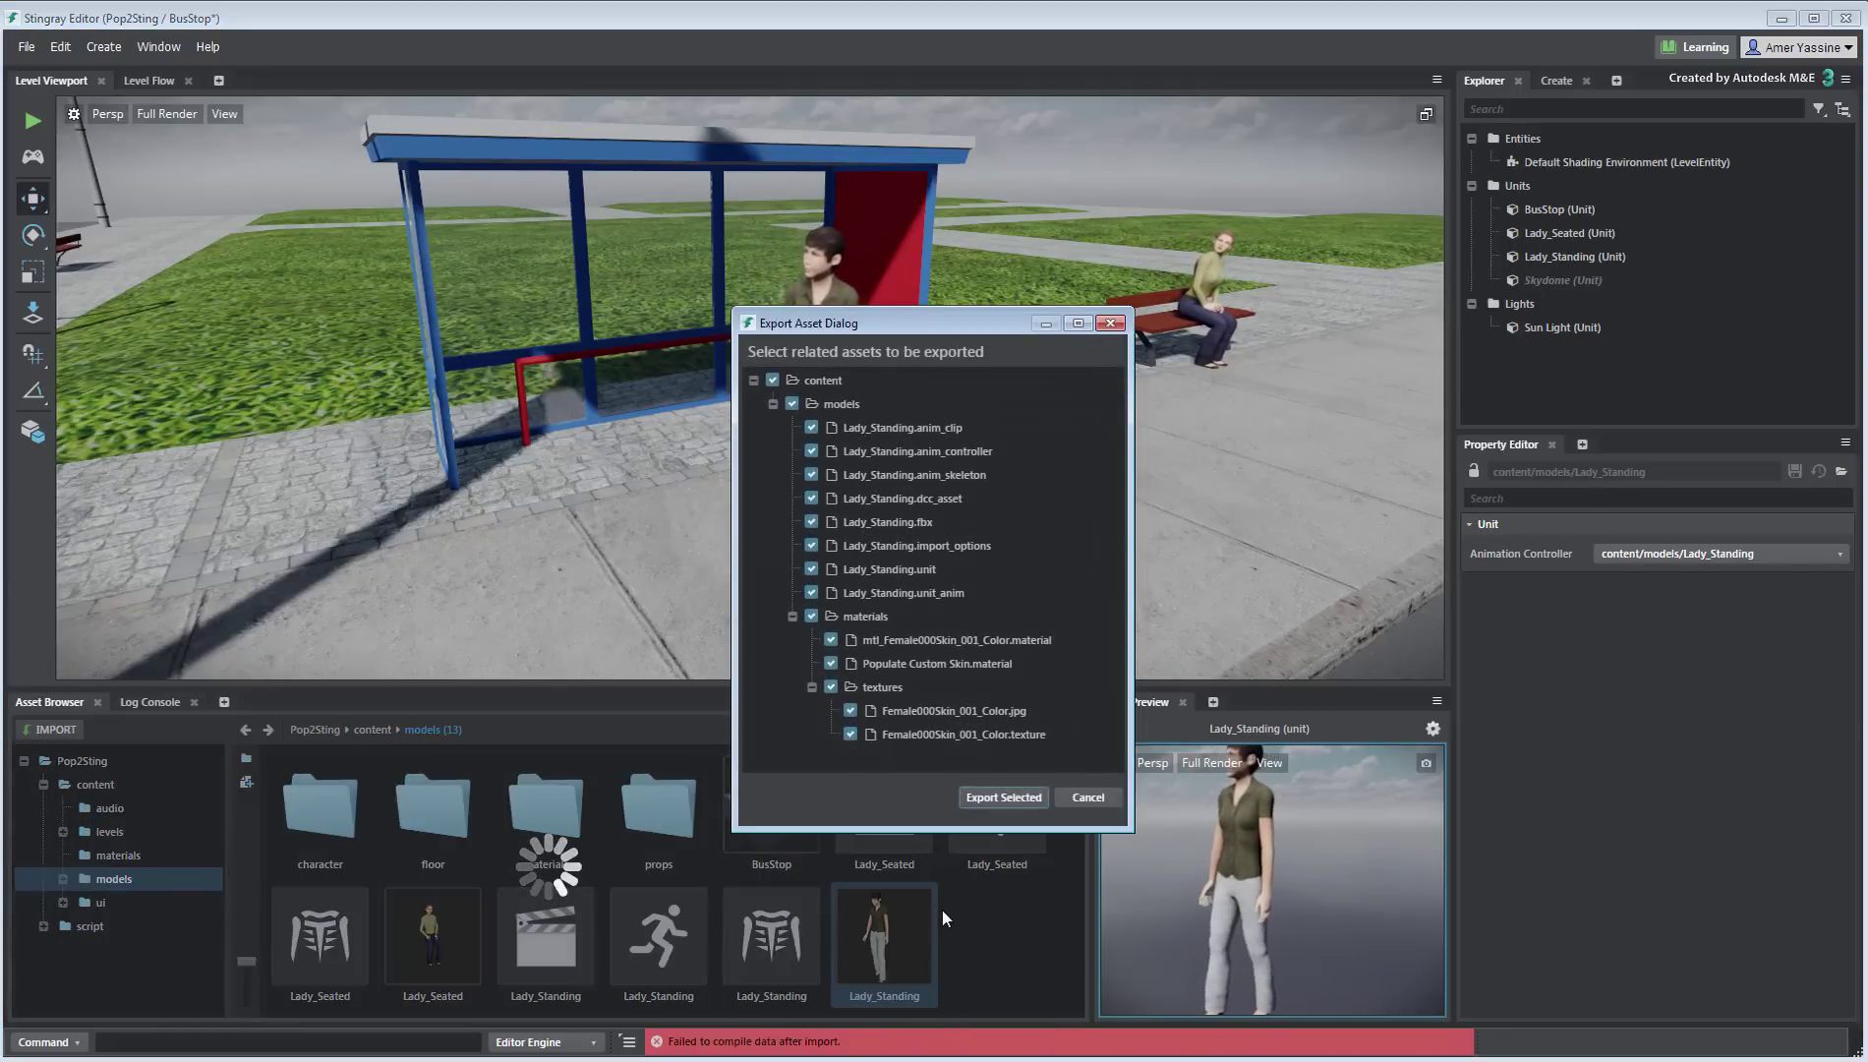
left_click(1014, 803)
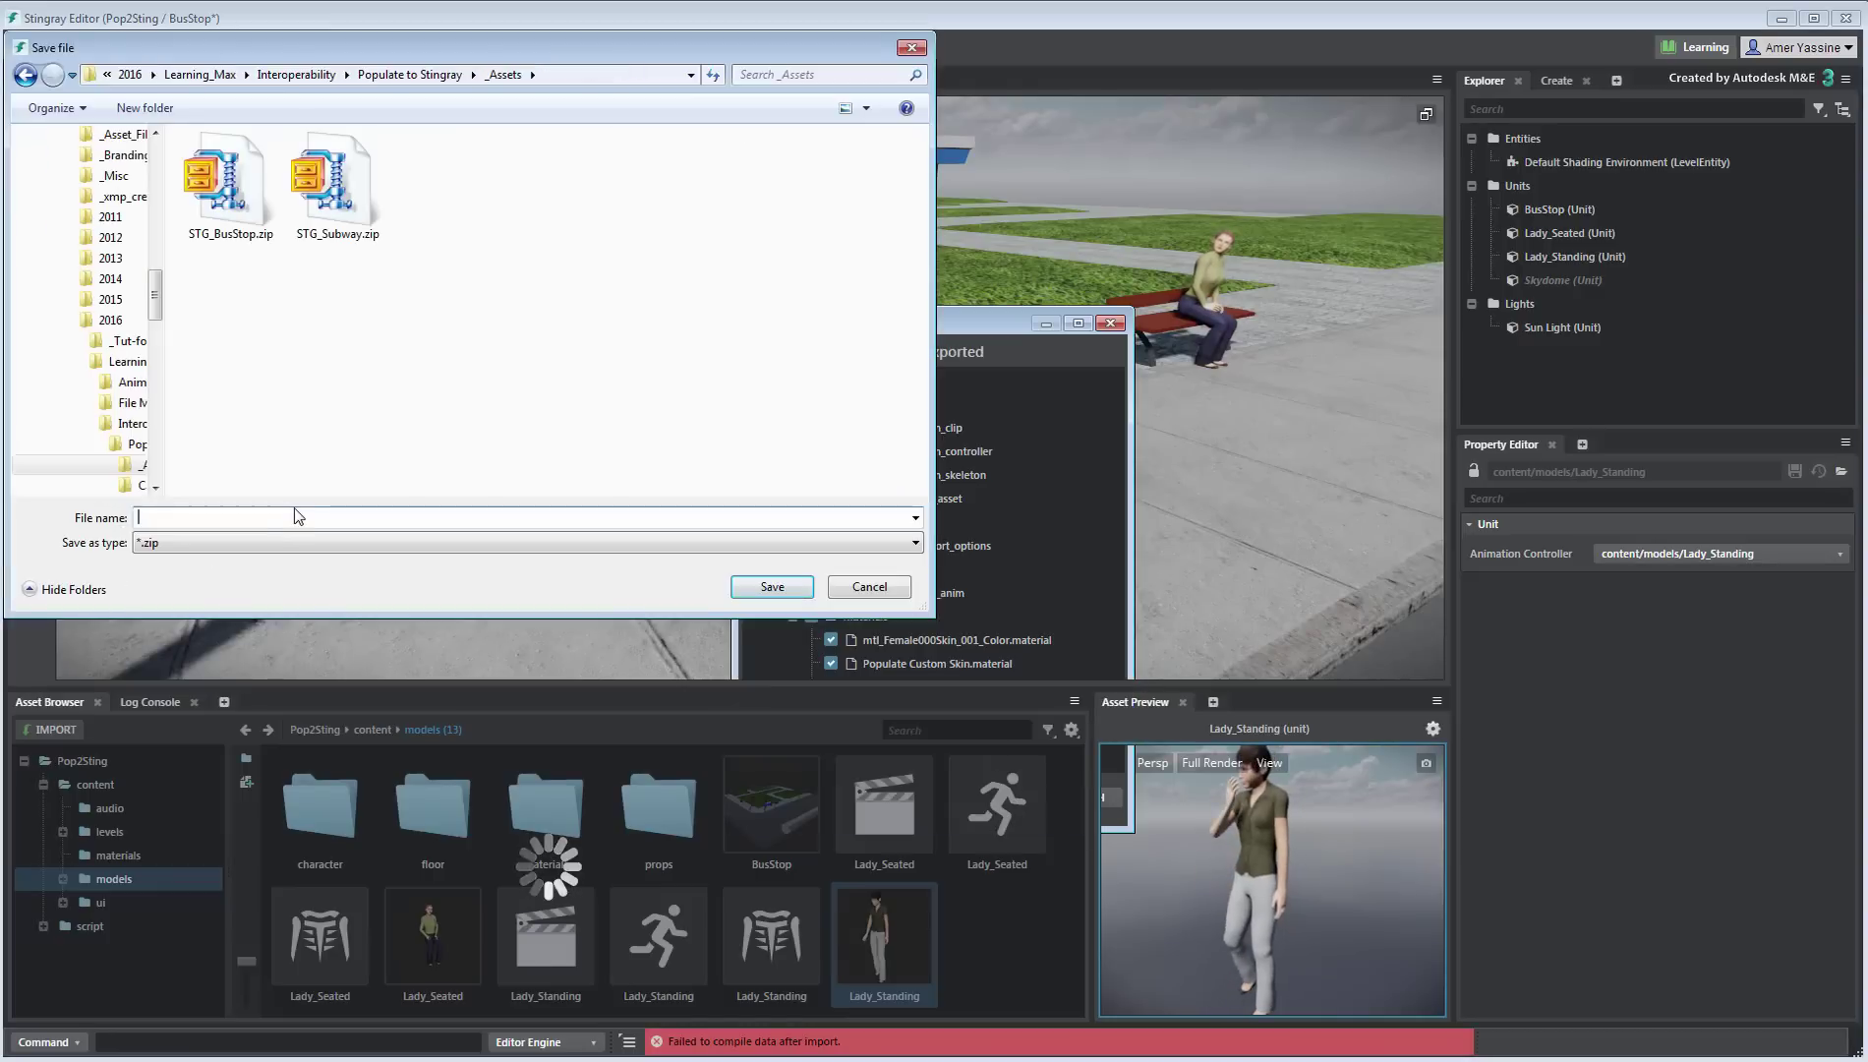
type("Lady_Standing")
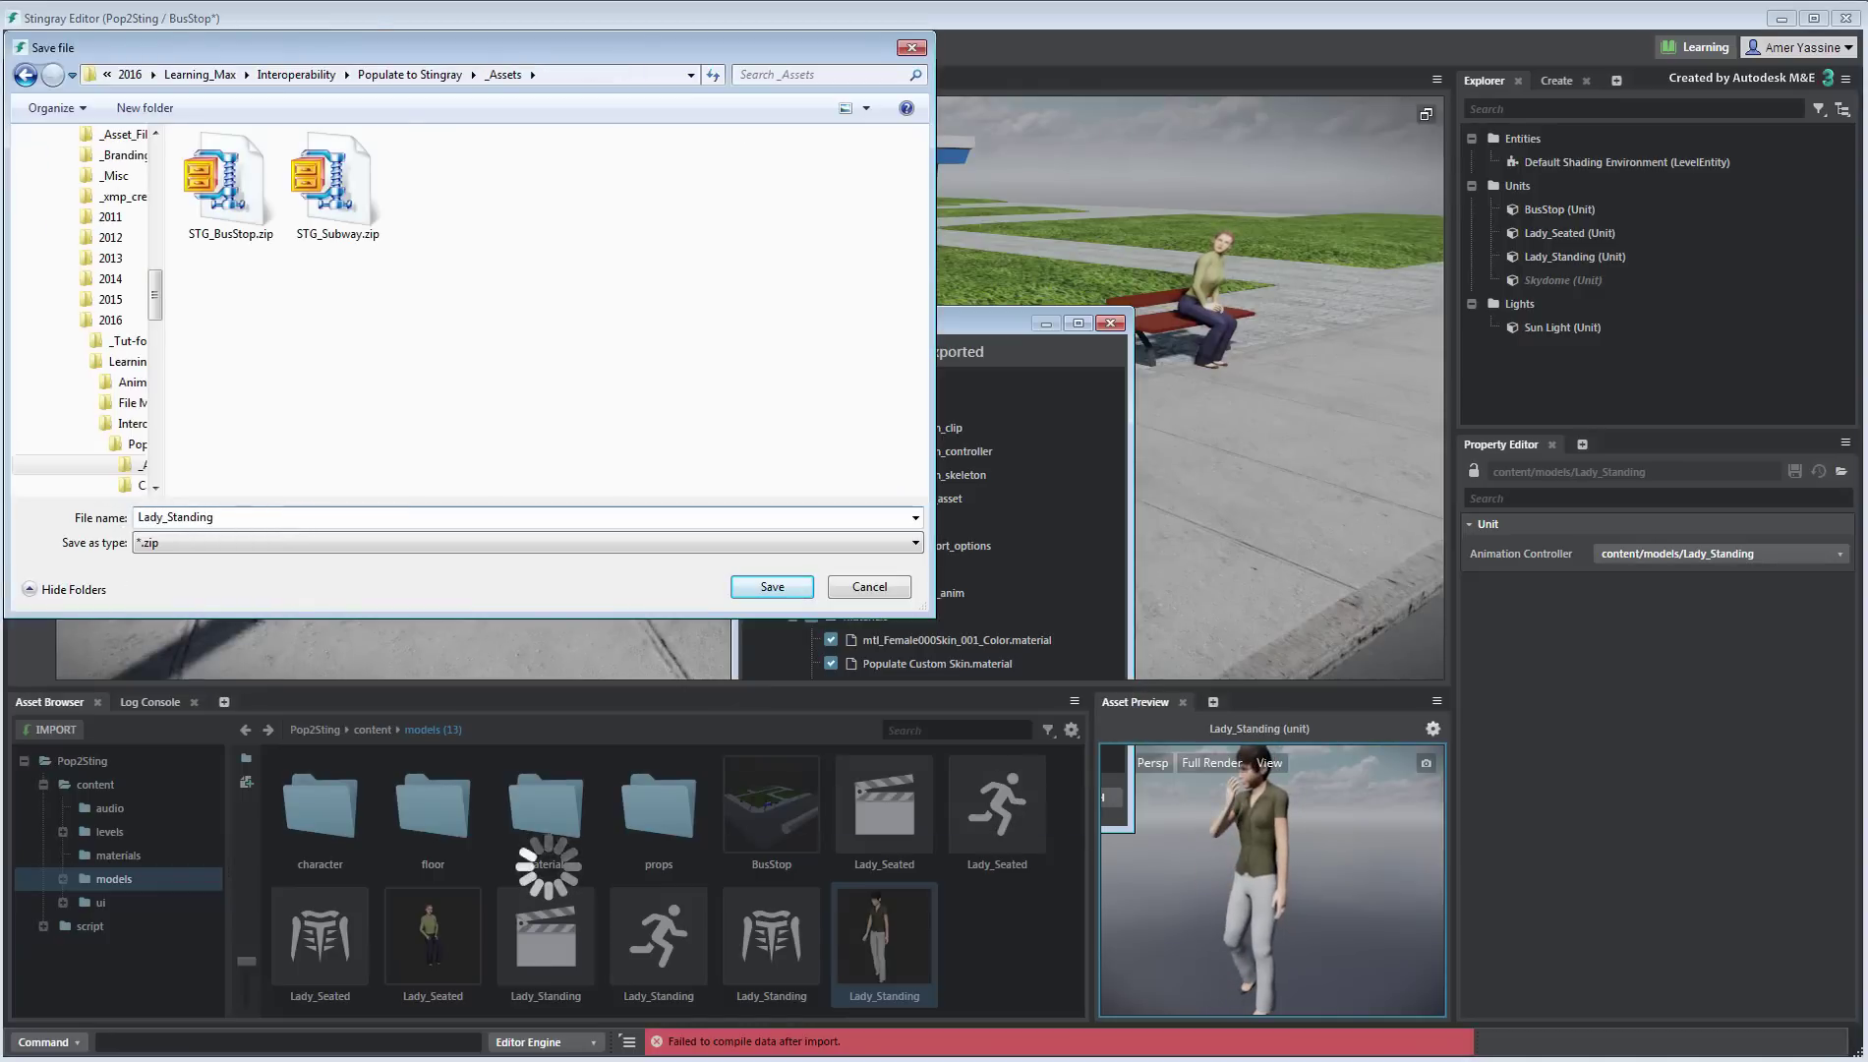
key("Return")
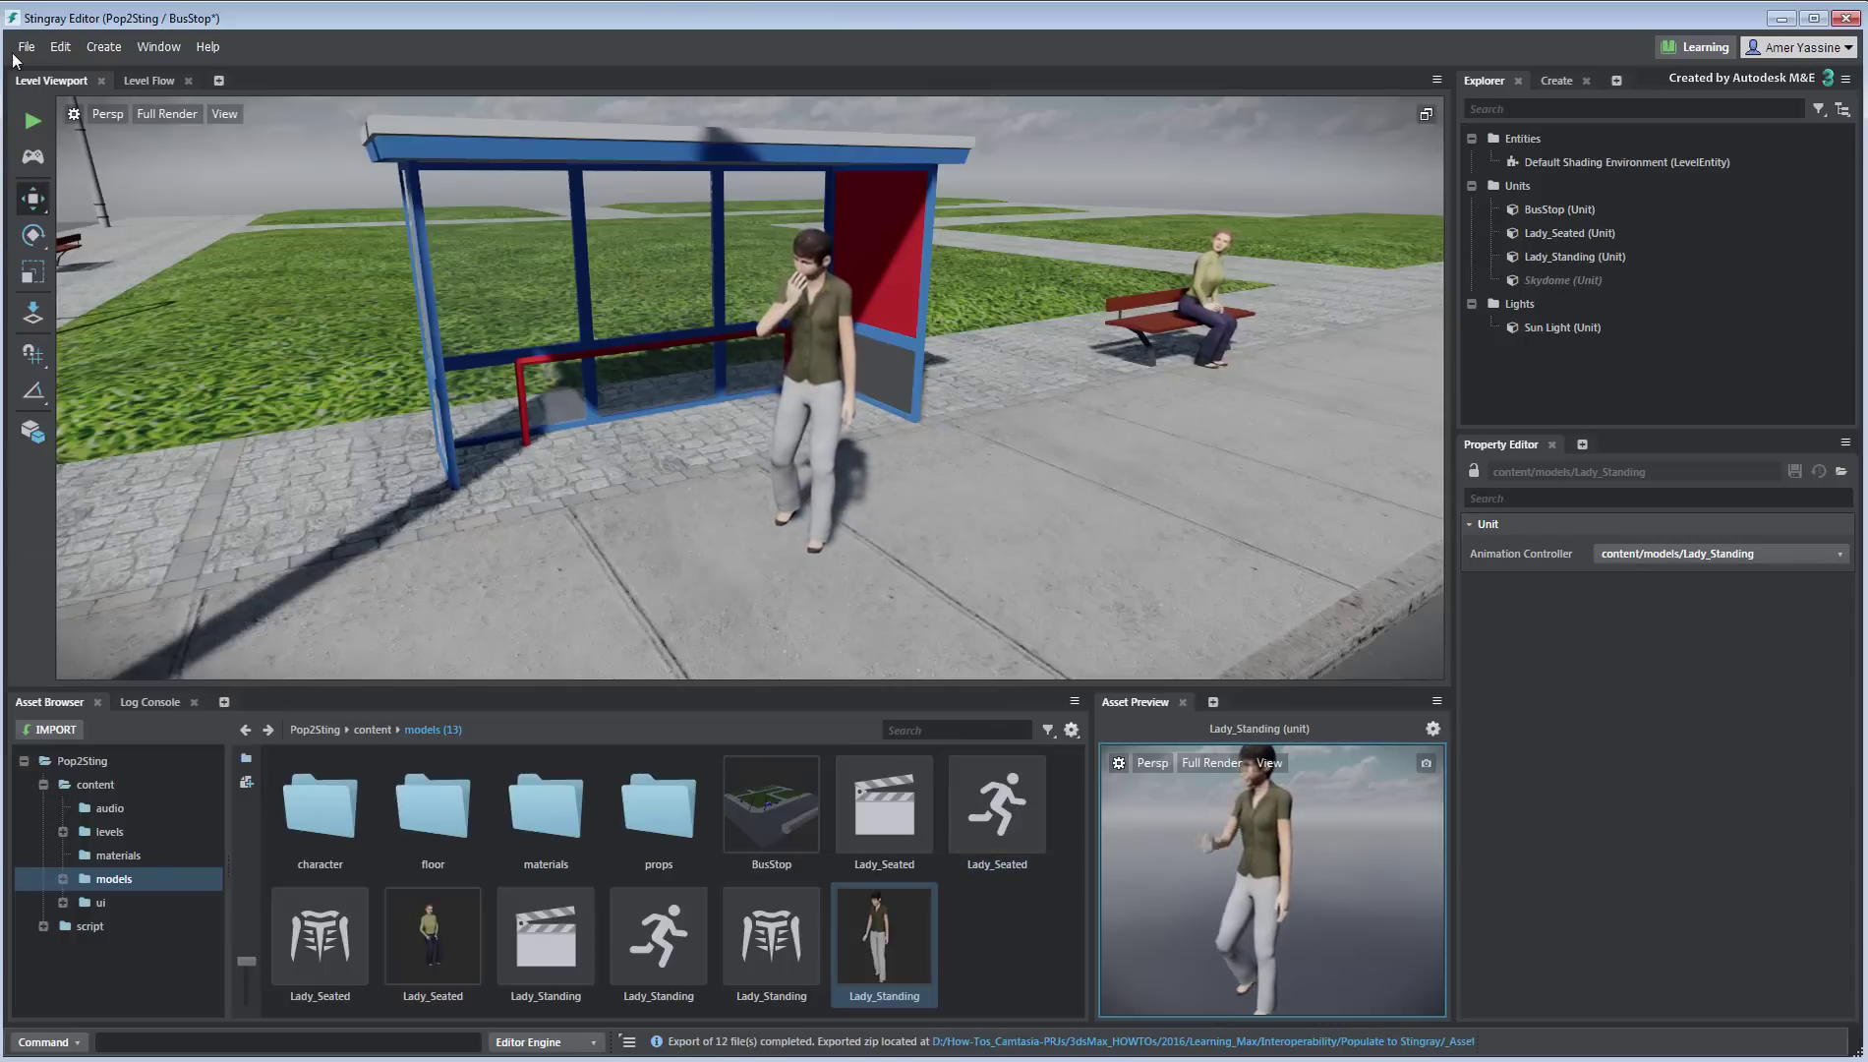
Open the Subway project and its Subway level from the Project Manager
left_click(24, 47)
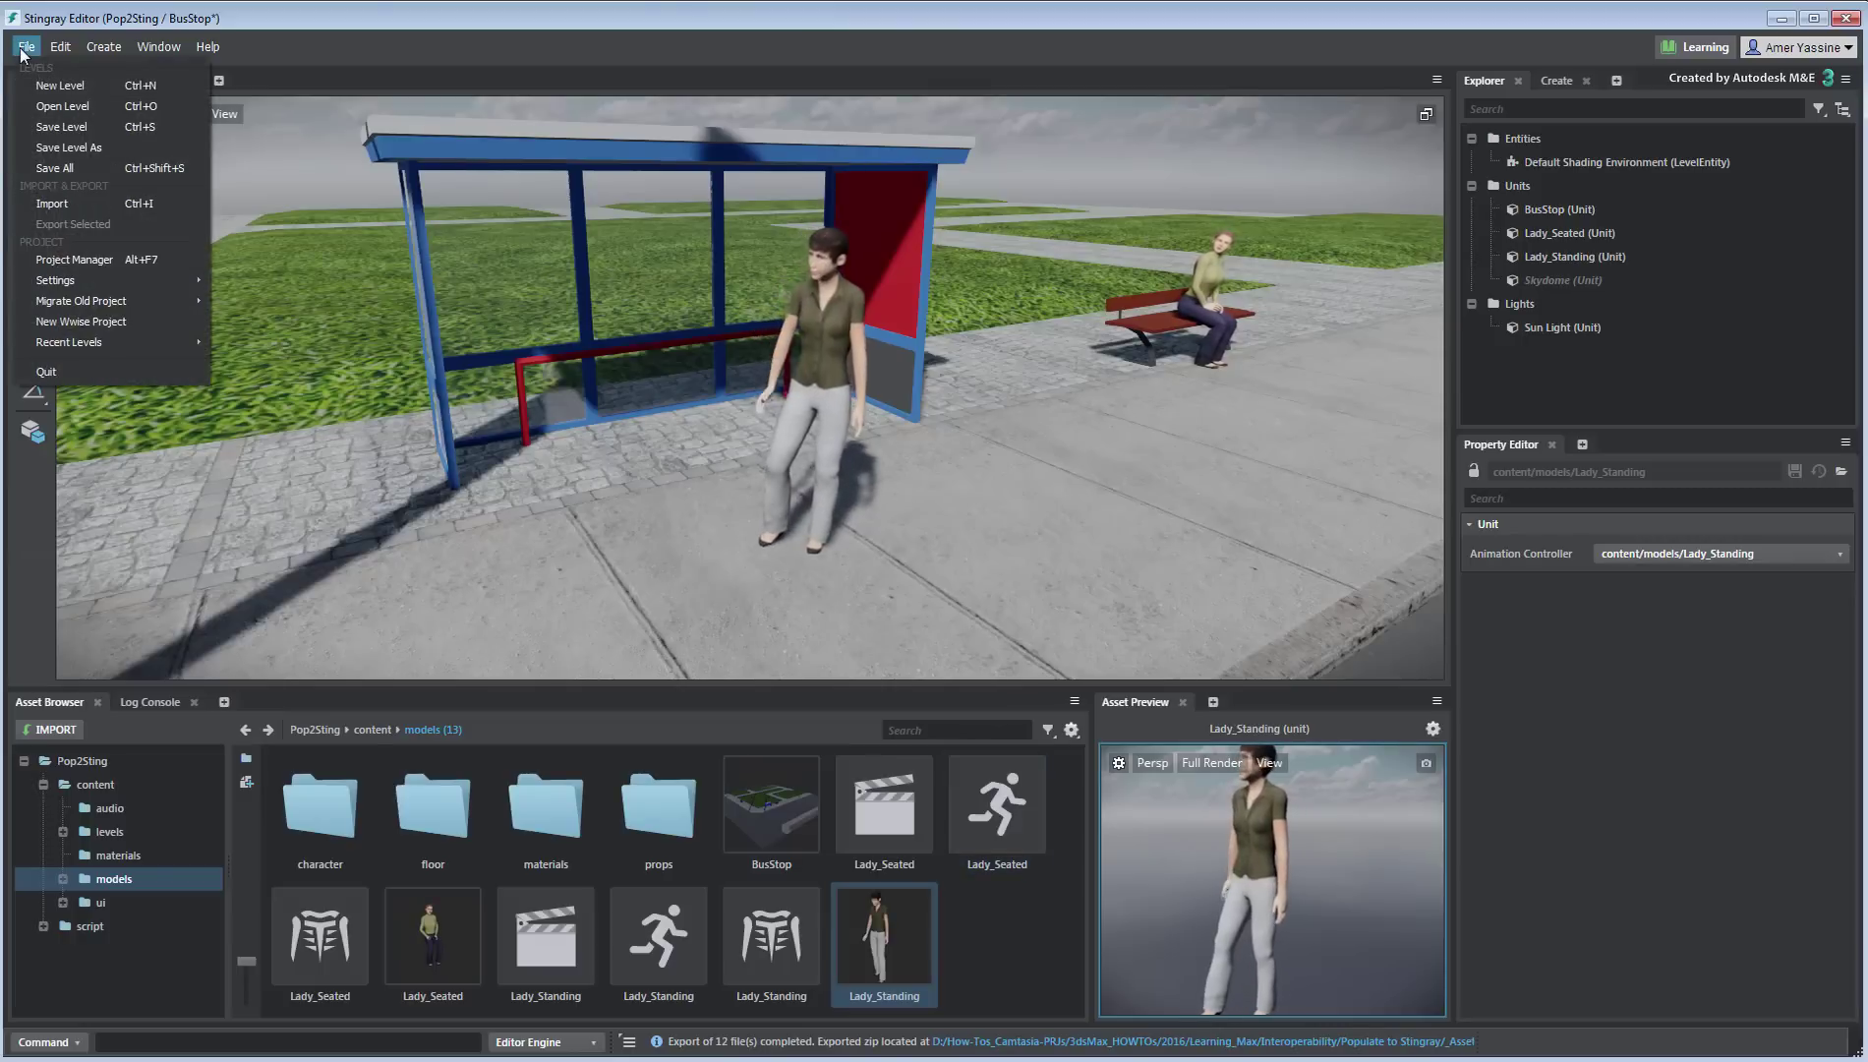
left_click(109, 259)
left_click(777, 434)
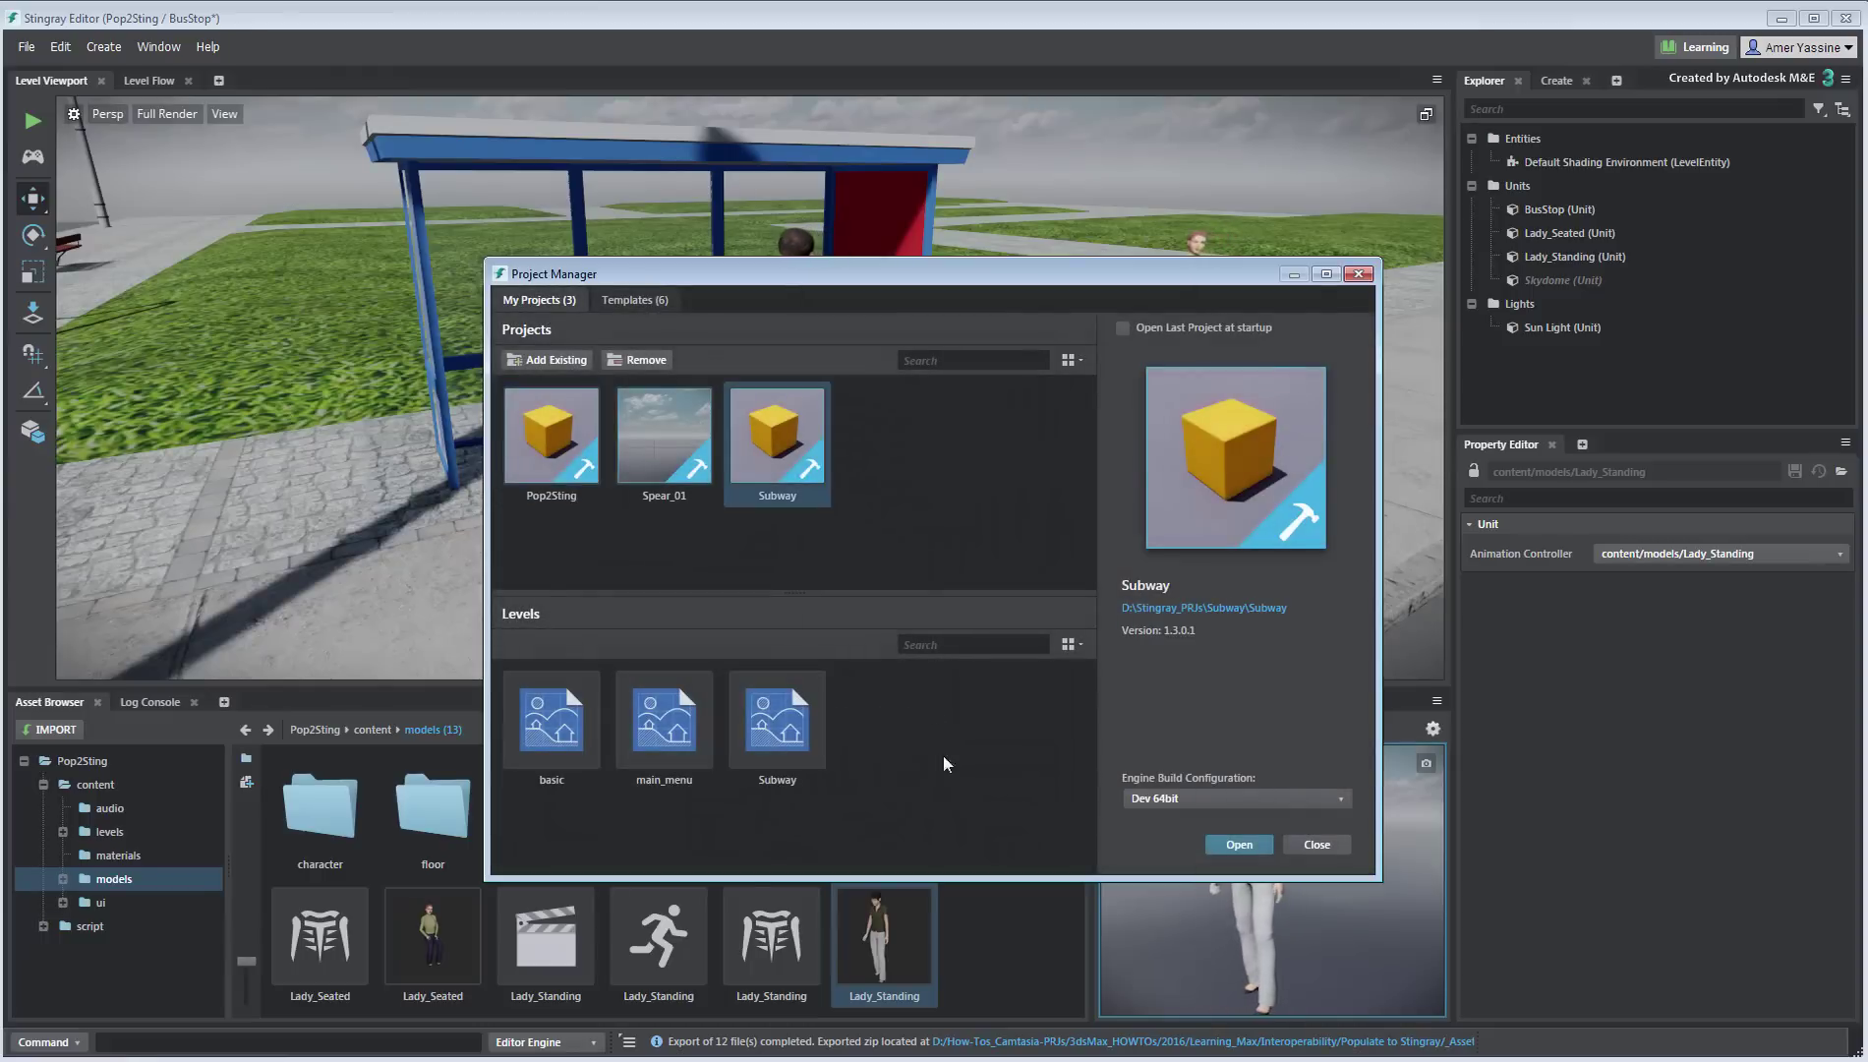
left_click(777, 725)
left_click(1239, 843)
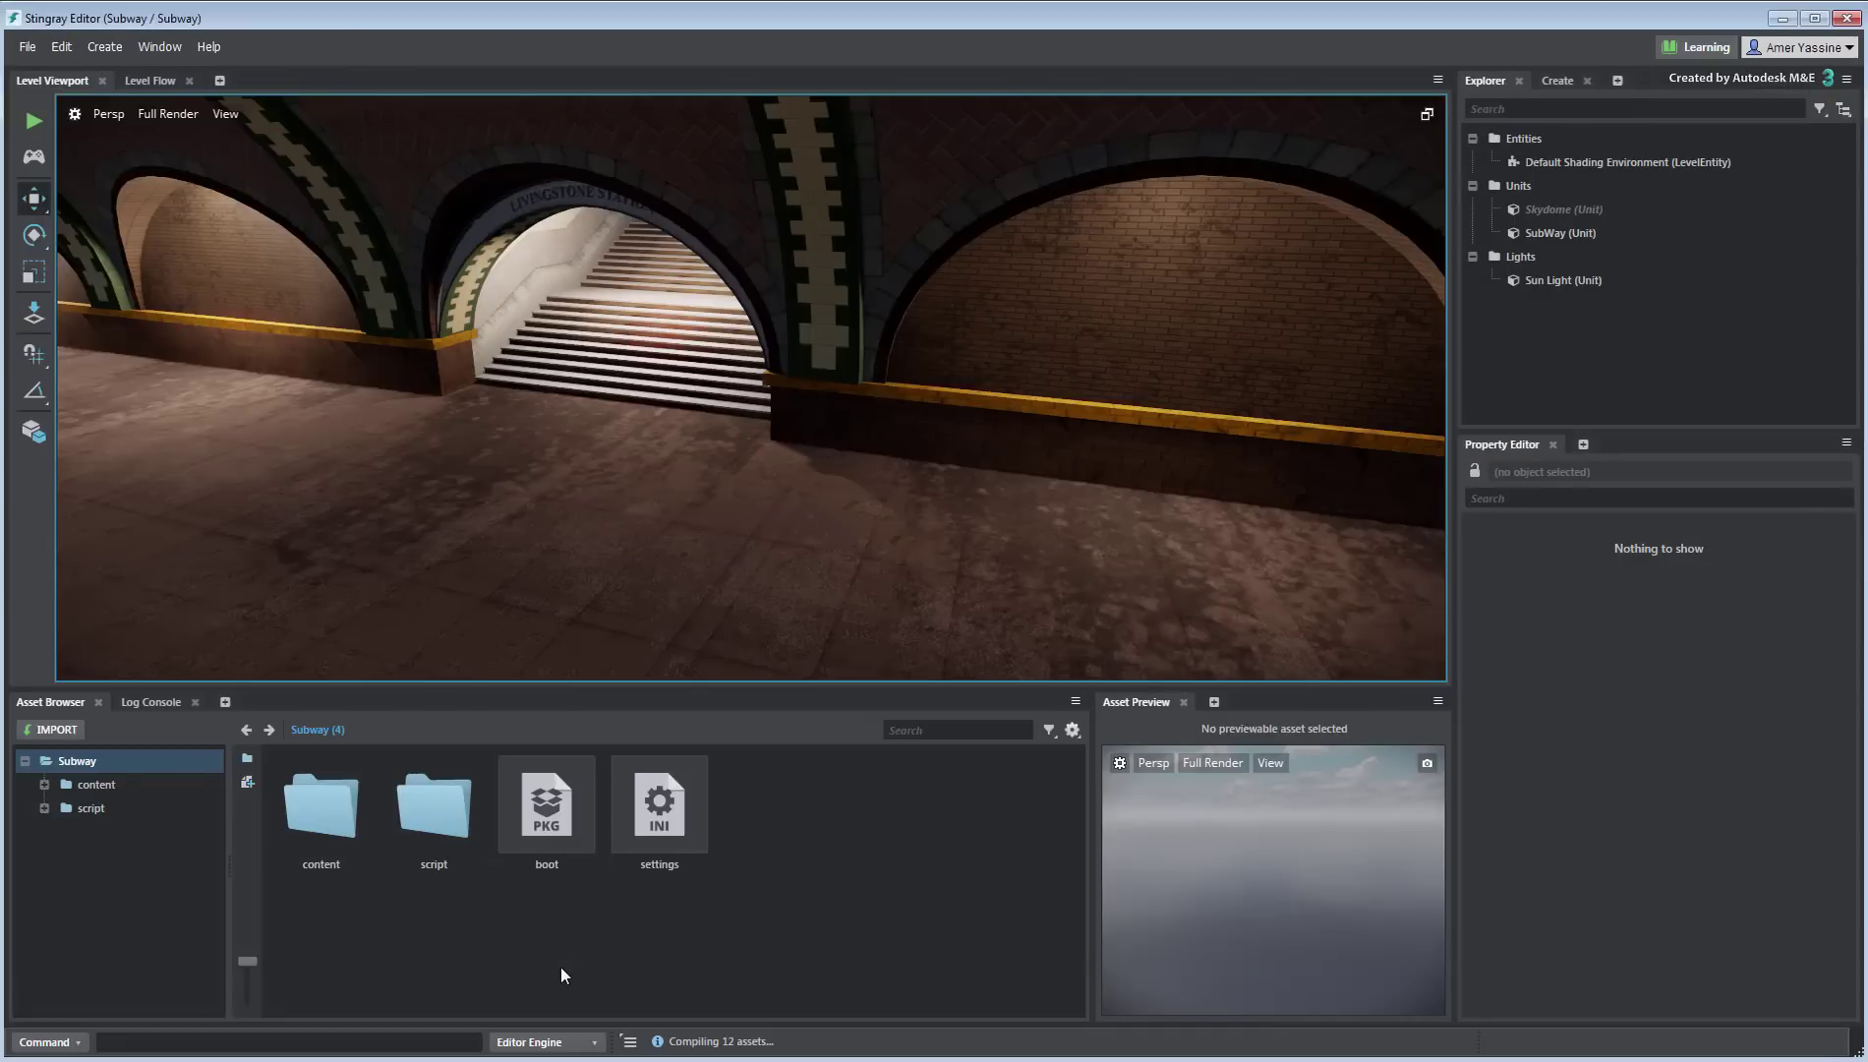
Import Lady_Standing.zip and place the Lady_Standing unit from content/models into the level
left_click(49, 729)
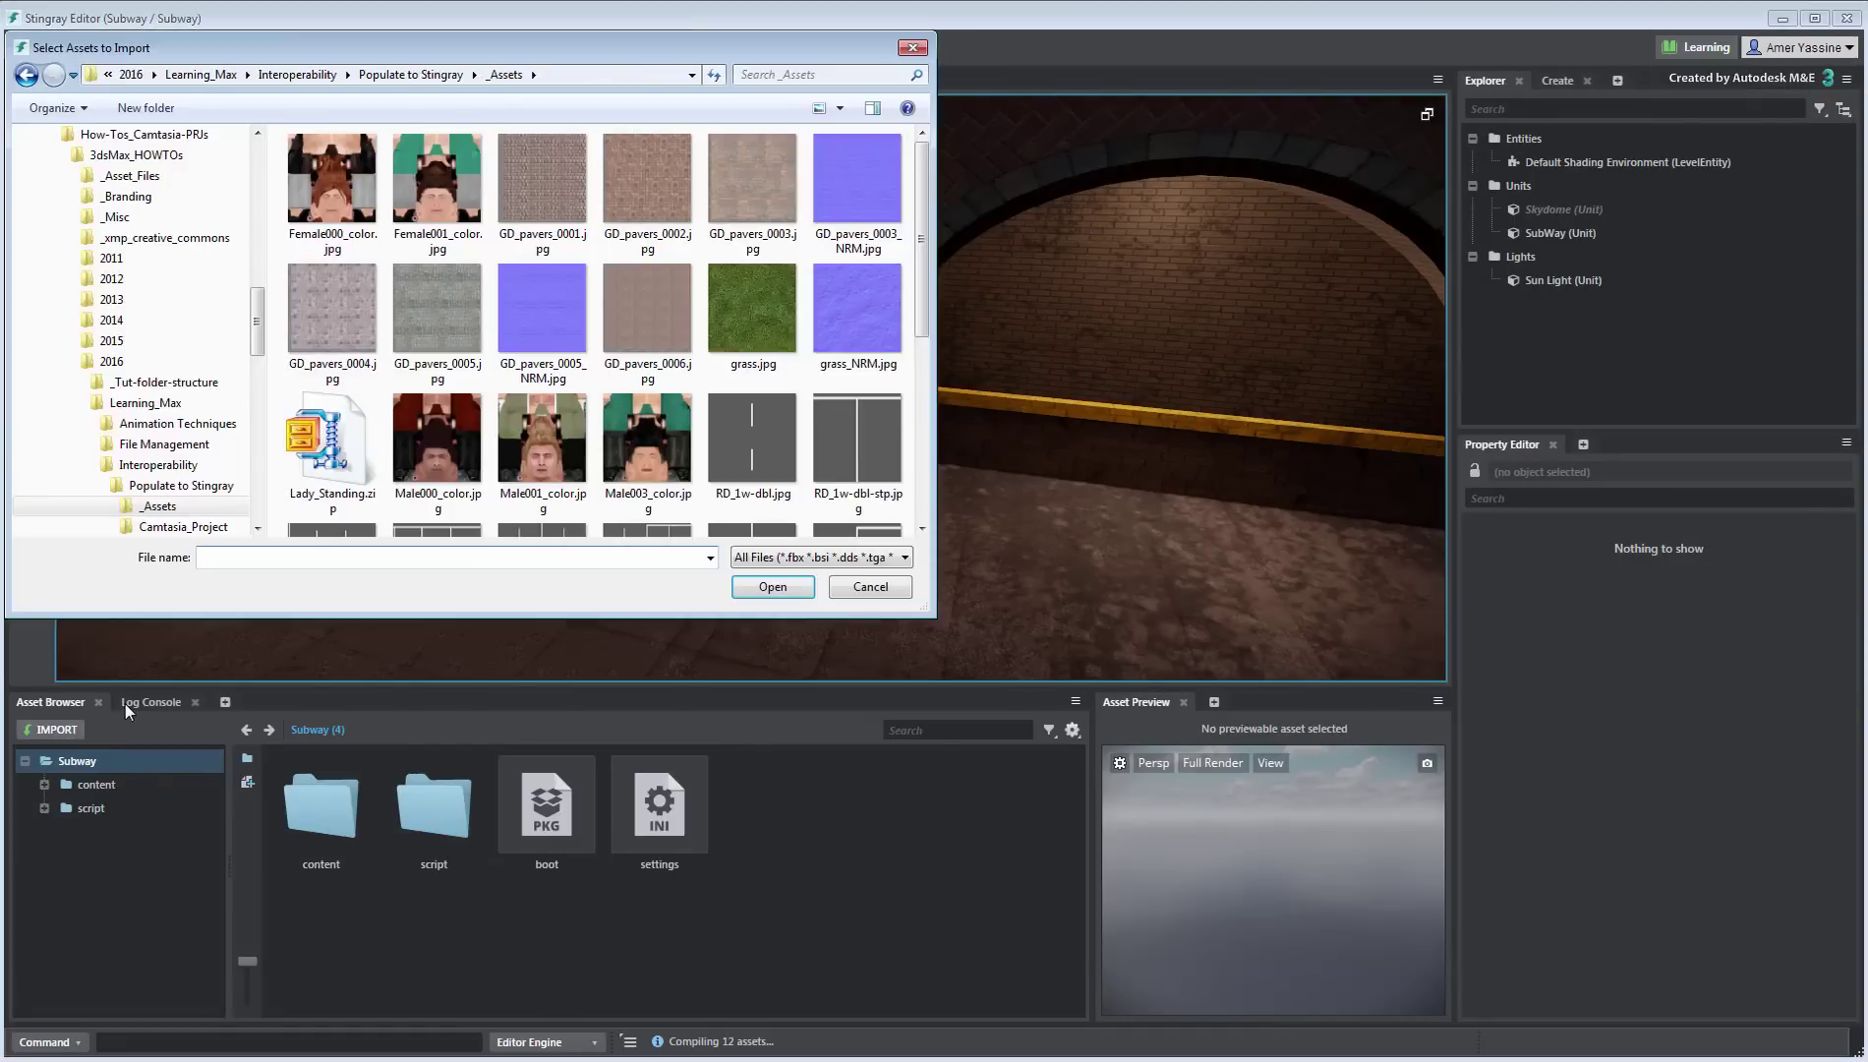
left_click(300, 484)
left_click(793, 587)
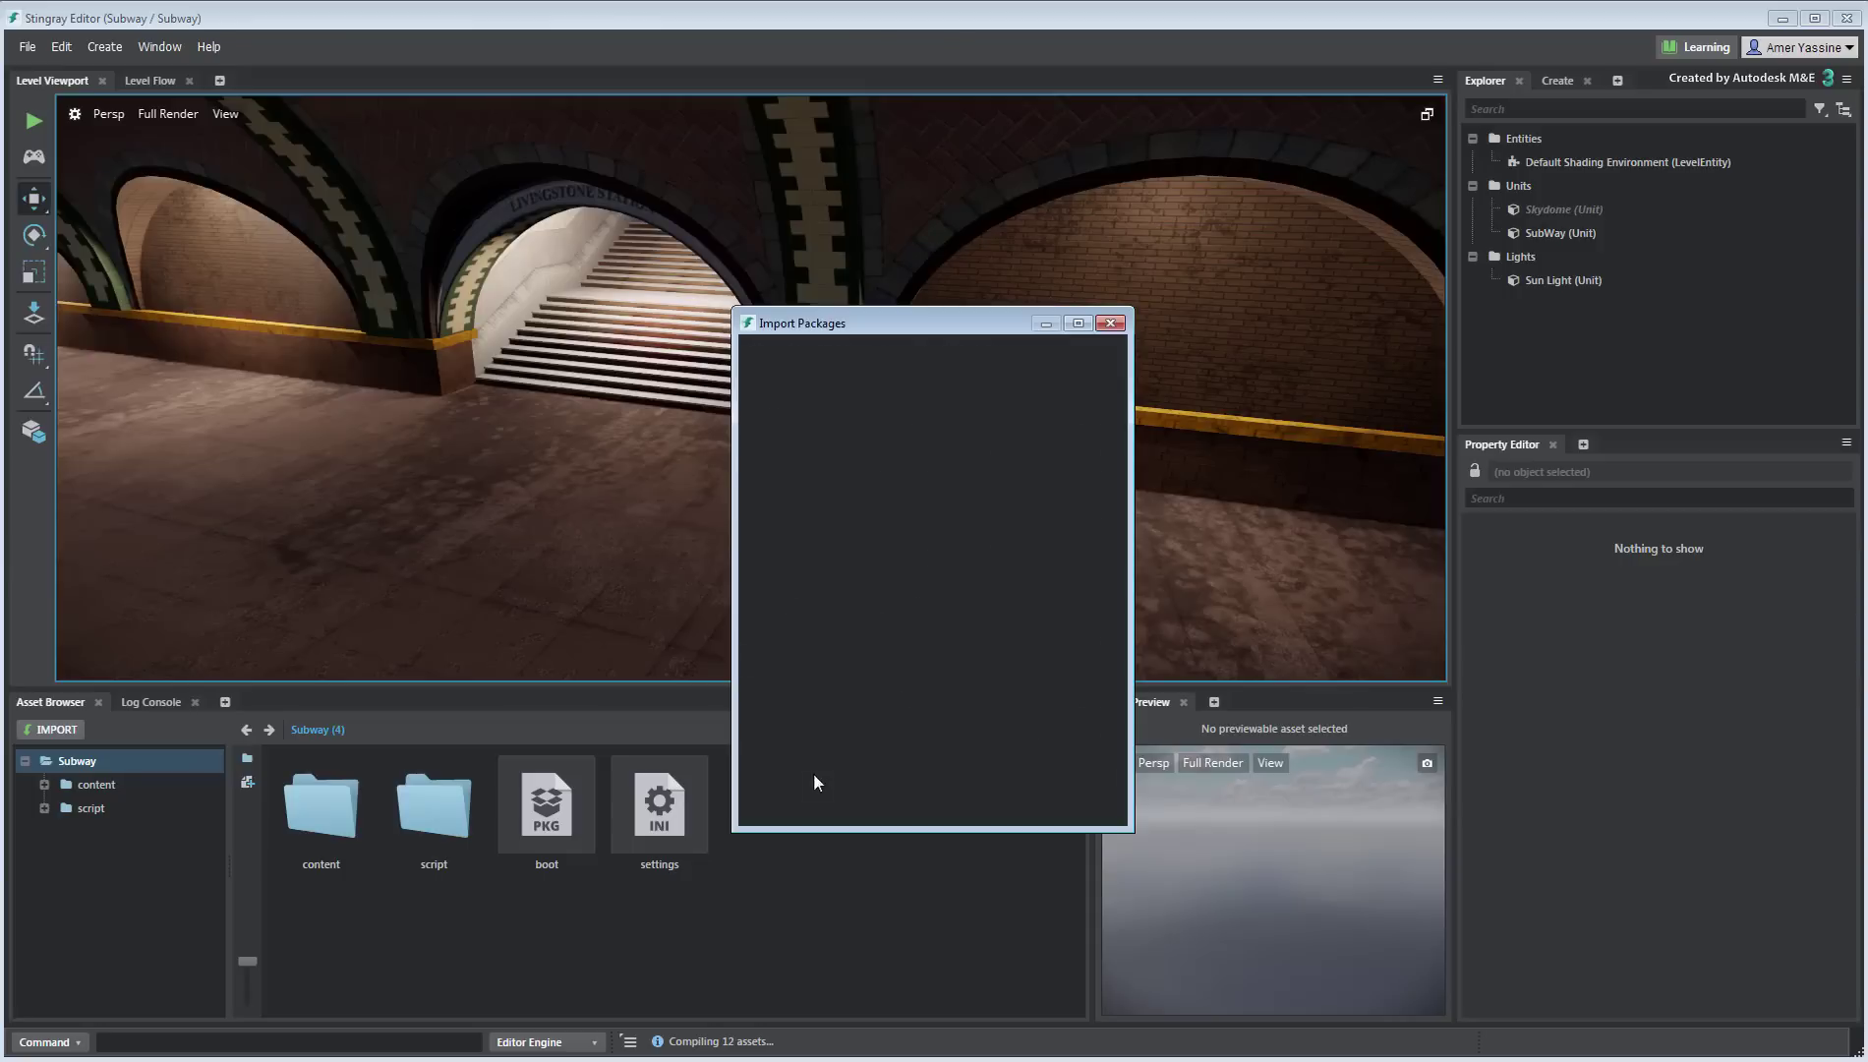
double_click(320, 806)
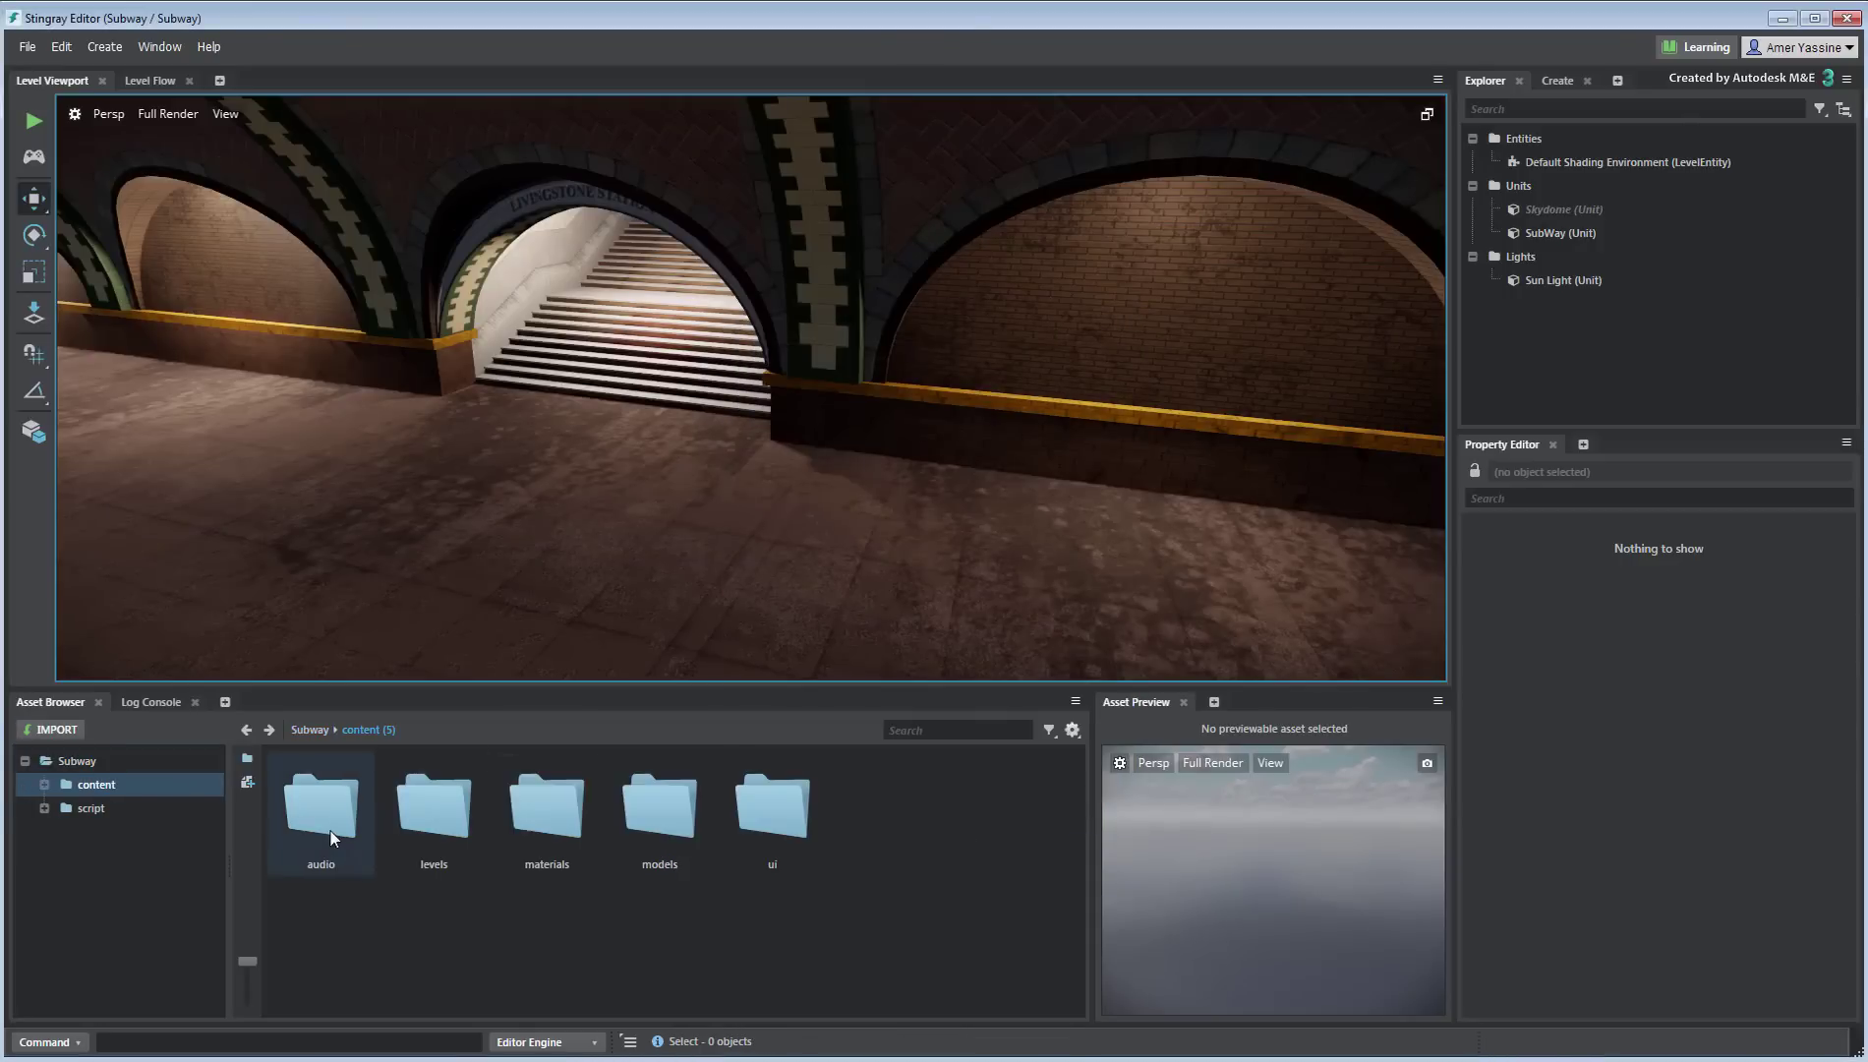
double_click(662, 806)
left_click(323, 934)
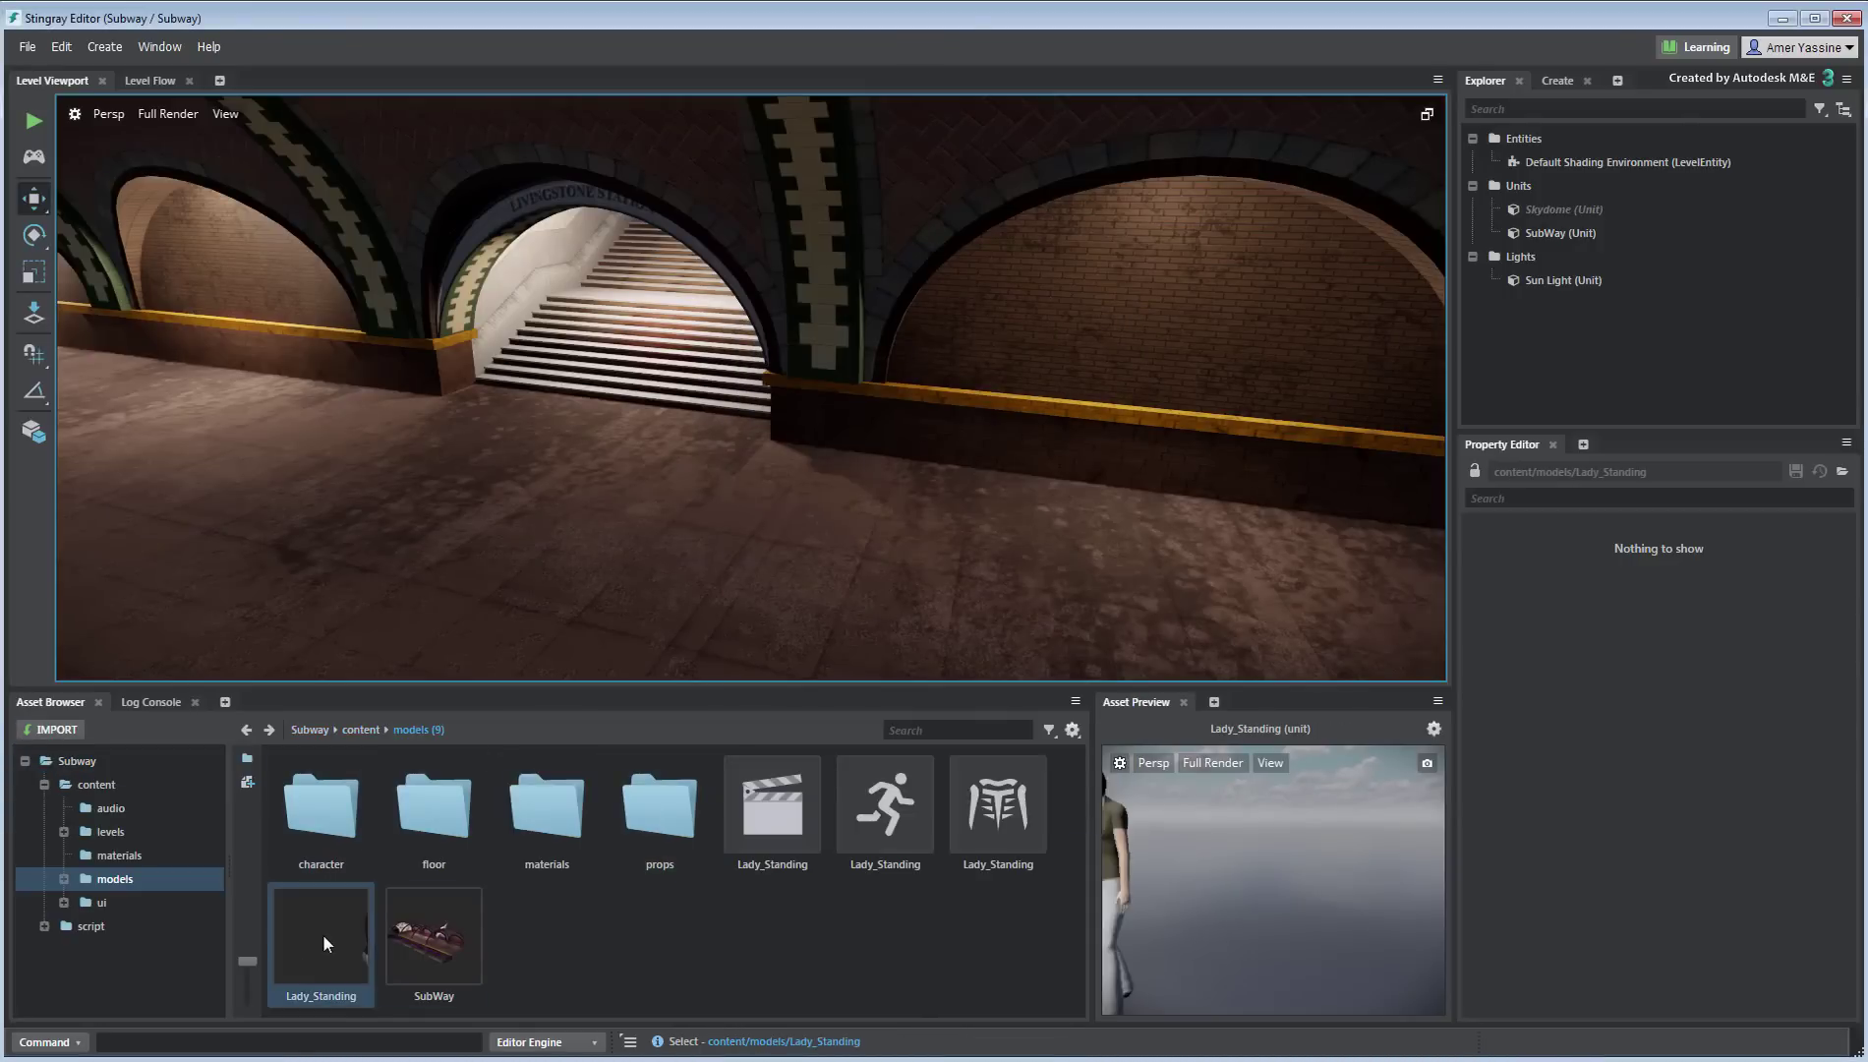